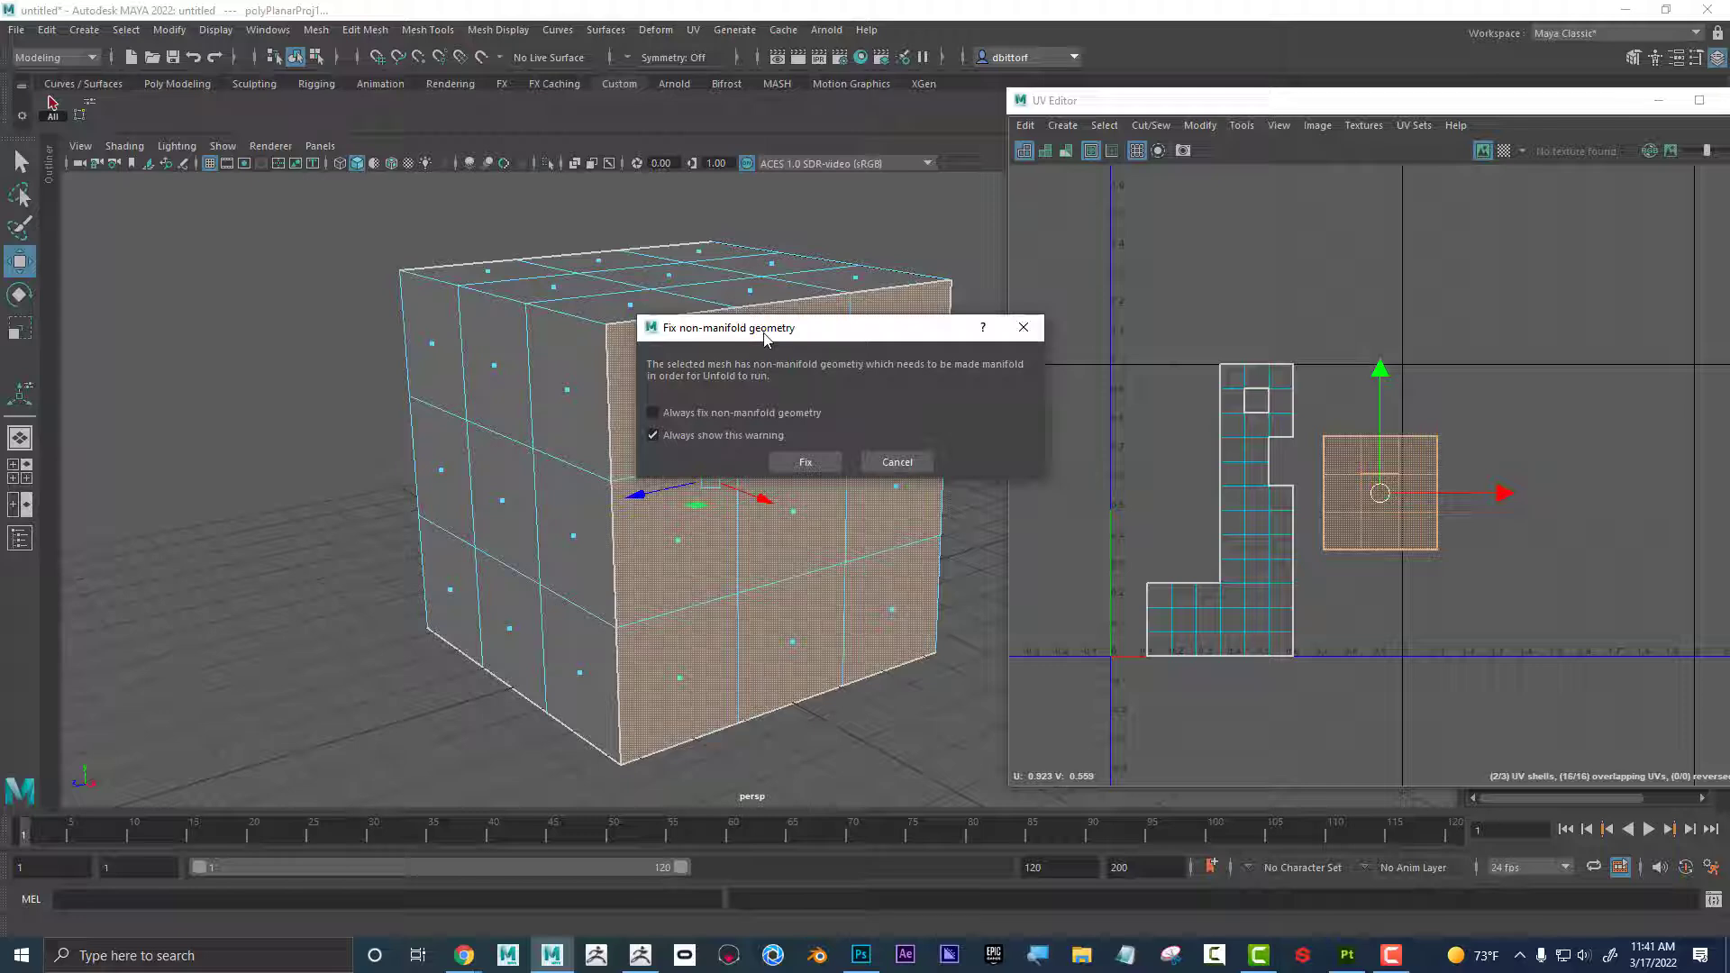
# Cancel the non-manifold geometry fix and undo the planar projection and shell moves made on the cube's side.
pyautogui.moveTo(764, 338)
pyautogui.mouseDown()
pyautogui.moveTo(777, 307)
pyautogui.moveTo(793, 333)
pyautogui.mouseUp()
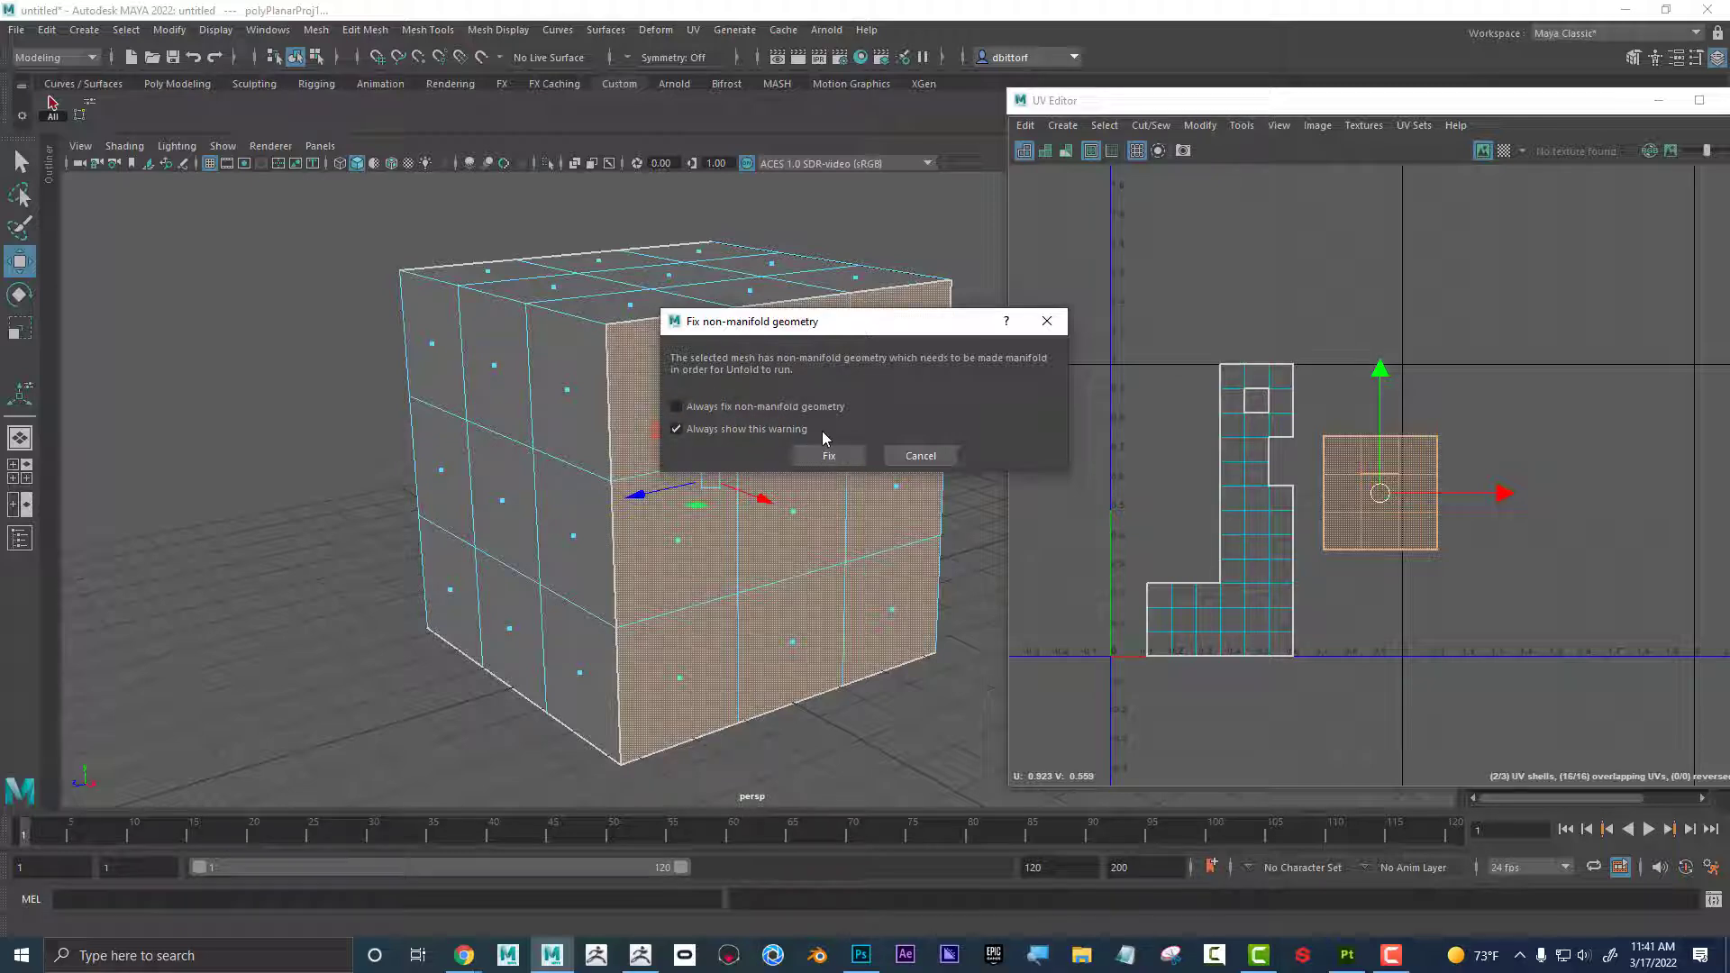
pyautogui.click(932, 463)
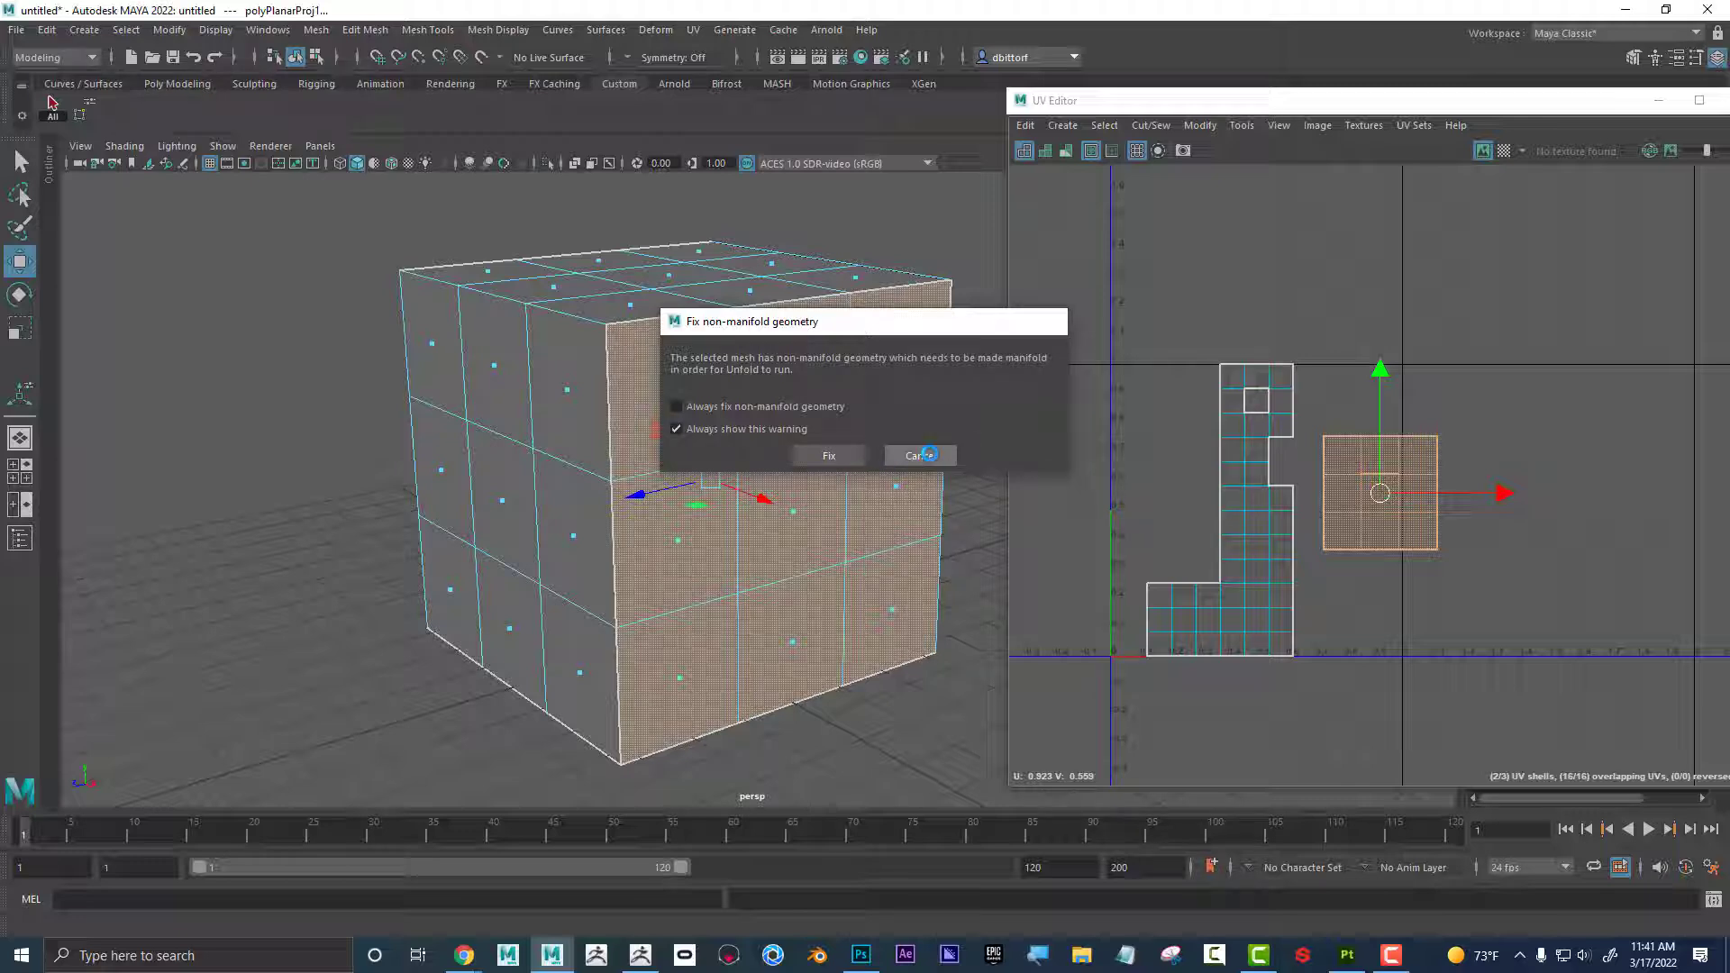
pyautogui.hotkey('ctrl', 'z')
pyautogui.hotkey('ctrl', 'z')
pyautogui.hotkey('ctrl', 'z')
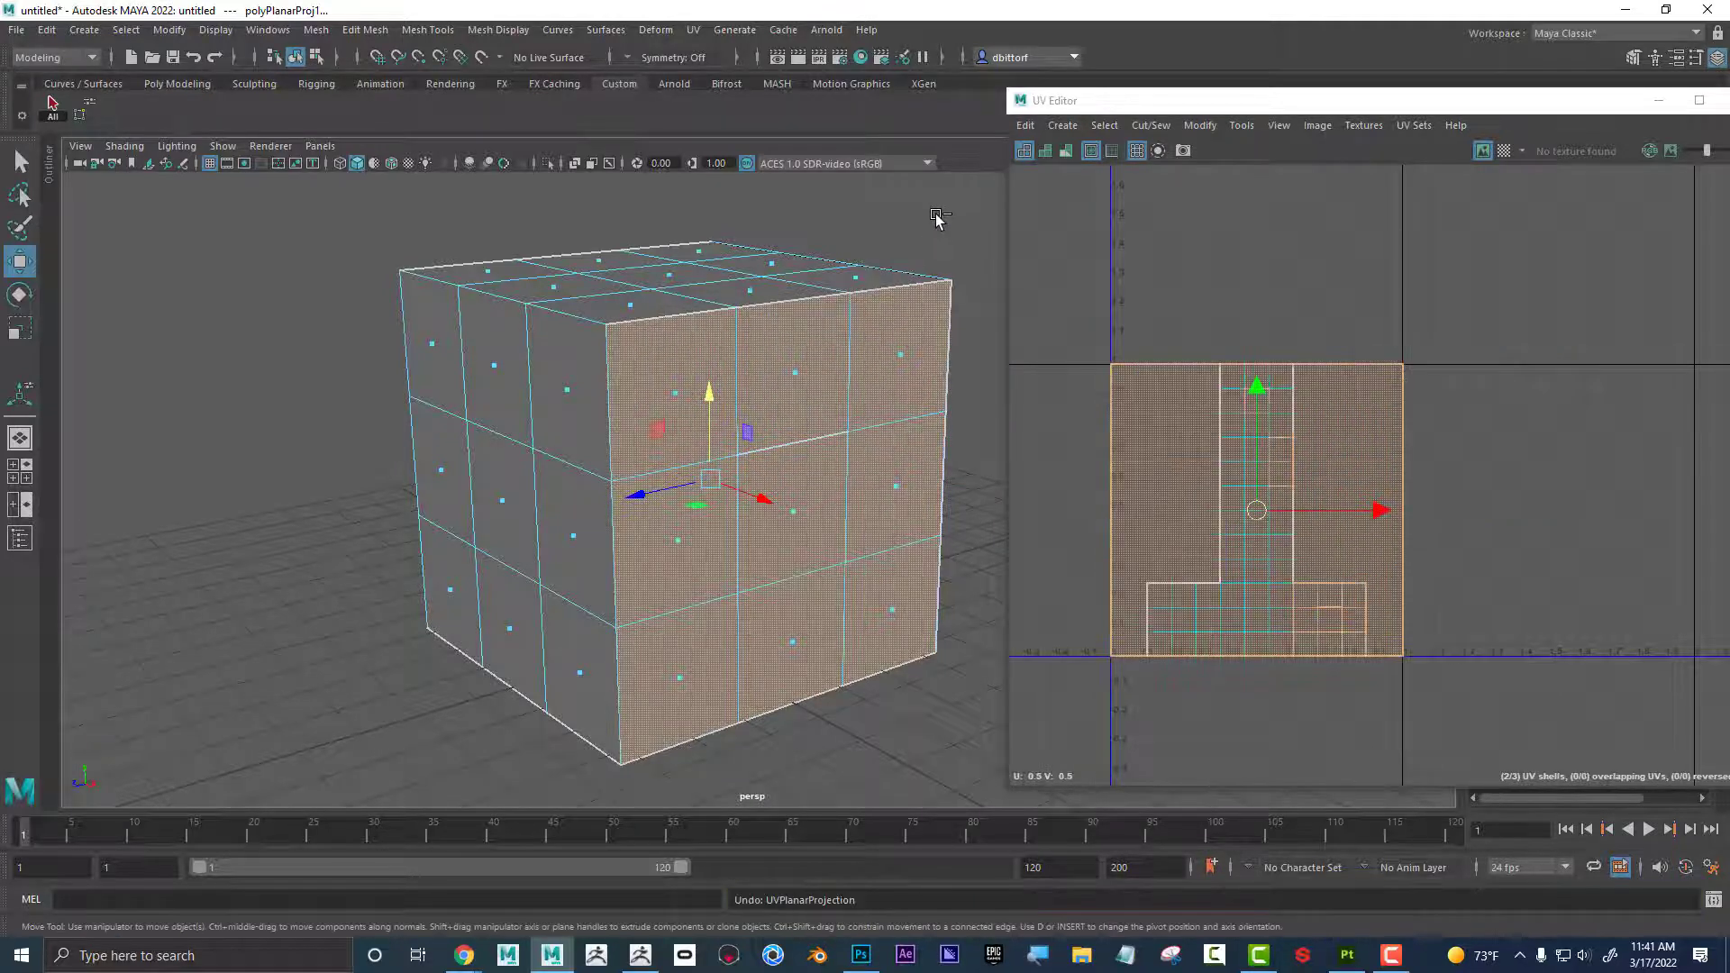
# Clear the selection, then select the nine faces of the cube's near side and add the large face shell in the UV Editor.
pyautogui.click(902, 221)
pyautogui.moveTo(748, 296); pyautogui.dragTo(834, 268, button='right')
pyautogui.keyDown('alt'); pyautogui.moveTo(923, 301); pyautogui.dragTo(463, 298, button='right'); pyautogui.keyUp('alt')
pyautogui.keyDown('alt'); pyautogui.moveTo(464, 297); pyautogui.dragTo(502, 298); pyautogui.keyUp('alt')
pyautogui.keyDown('alt'); pyautogui.moveTo(502, 298); pyautogui.dragTo(718, 340, button='right'); pyautogui.keyUp('alt')
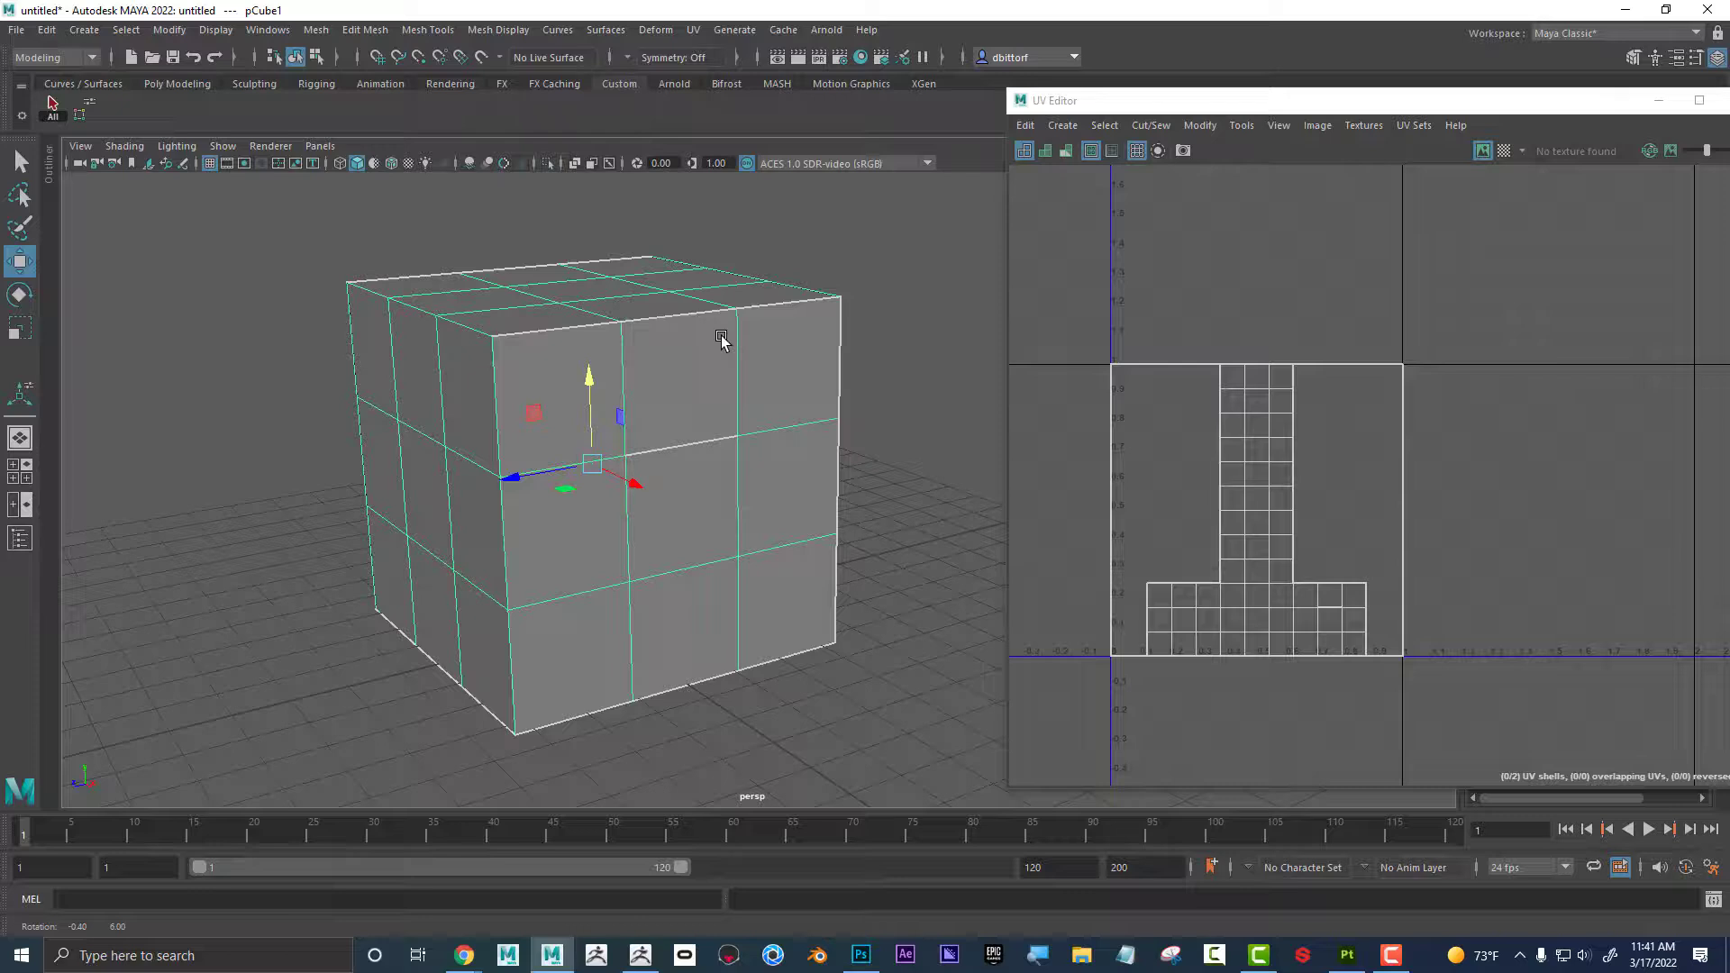
pyautogui.press('F11')
pyautogui.click(565, 406)
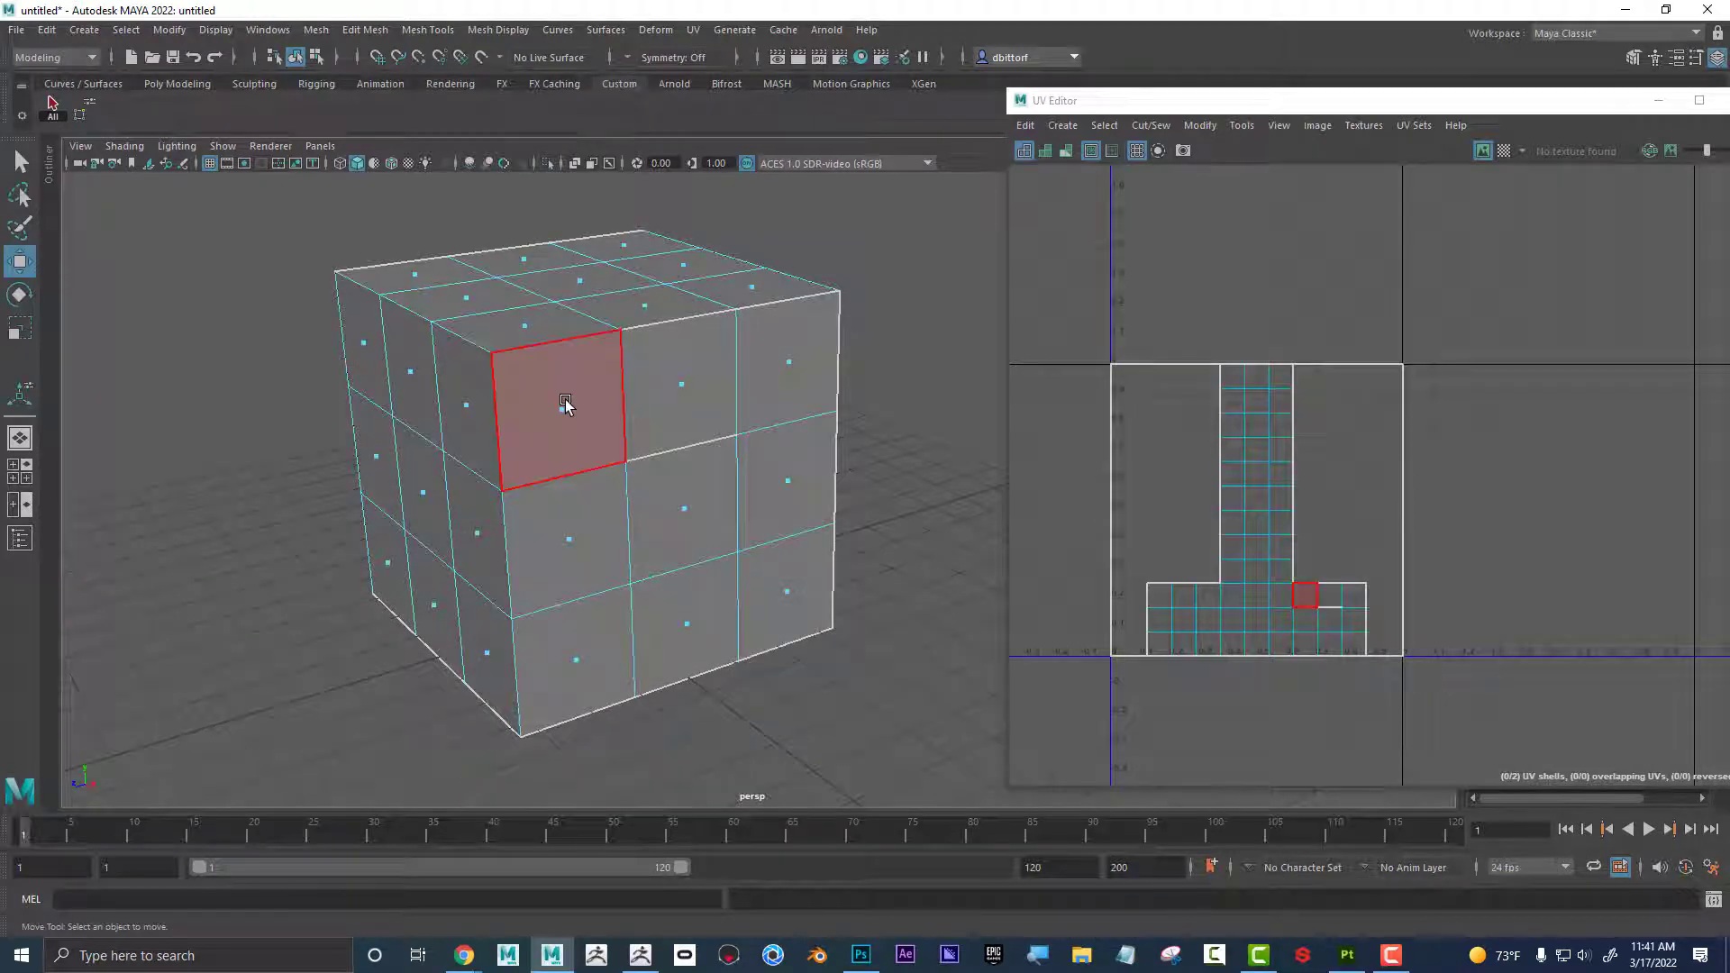
pyautogui.click(565, 405)
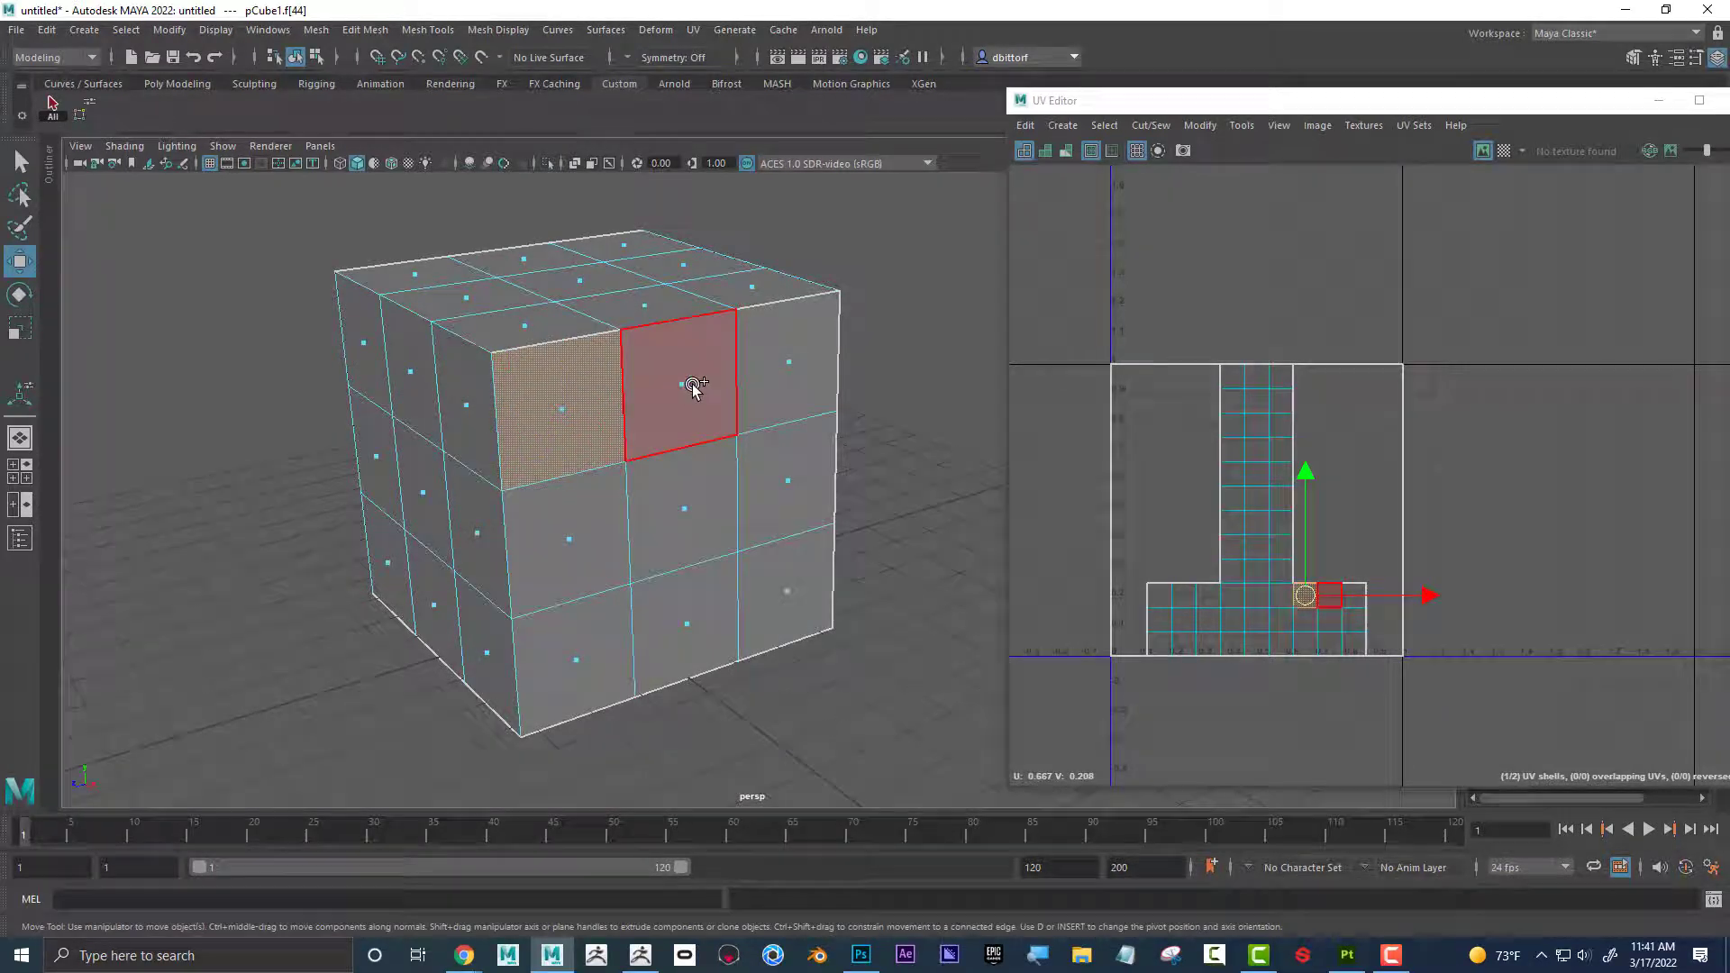
pyautogui.moveTo(694, 386)
pyautogui.mouseDown()
pyautogui.moveTo(792, 475)
pyautogui.moveTo(799, 594)
pyautogui.moveTo(665, 487)
pyautogui.mouseUp()
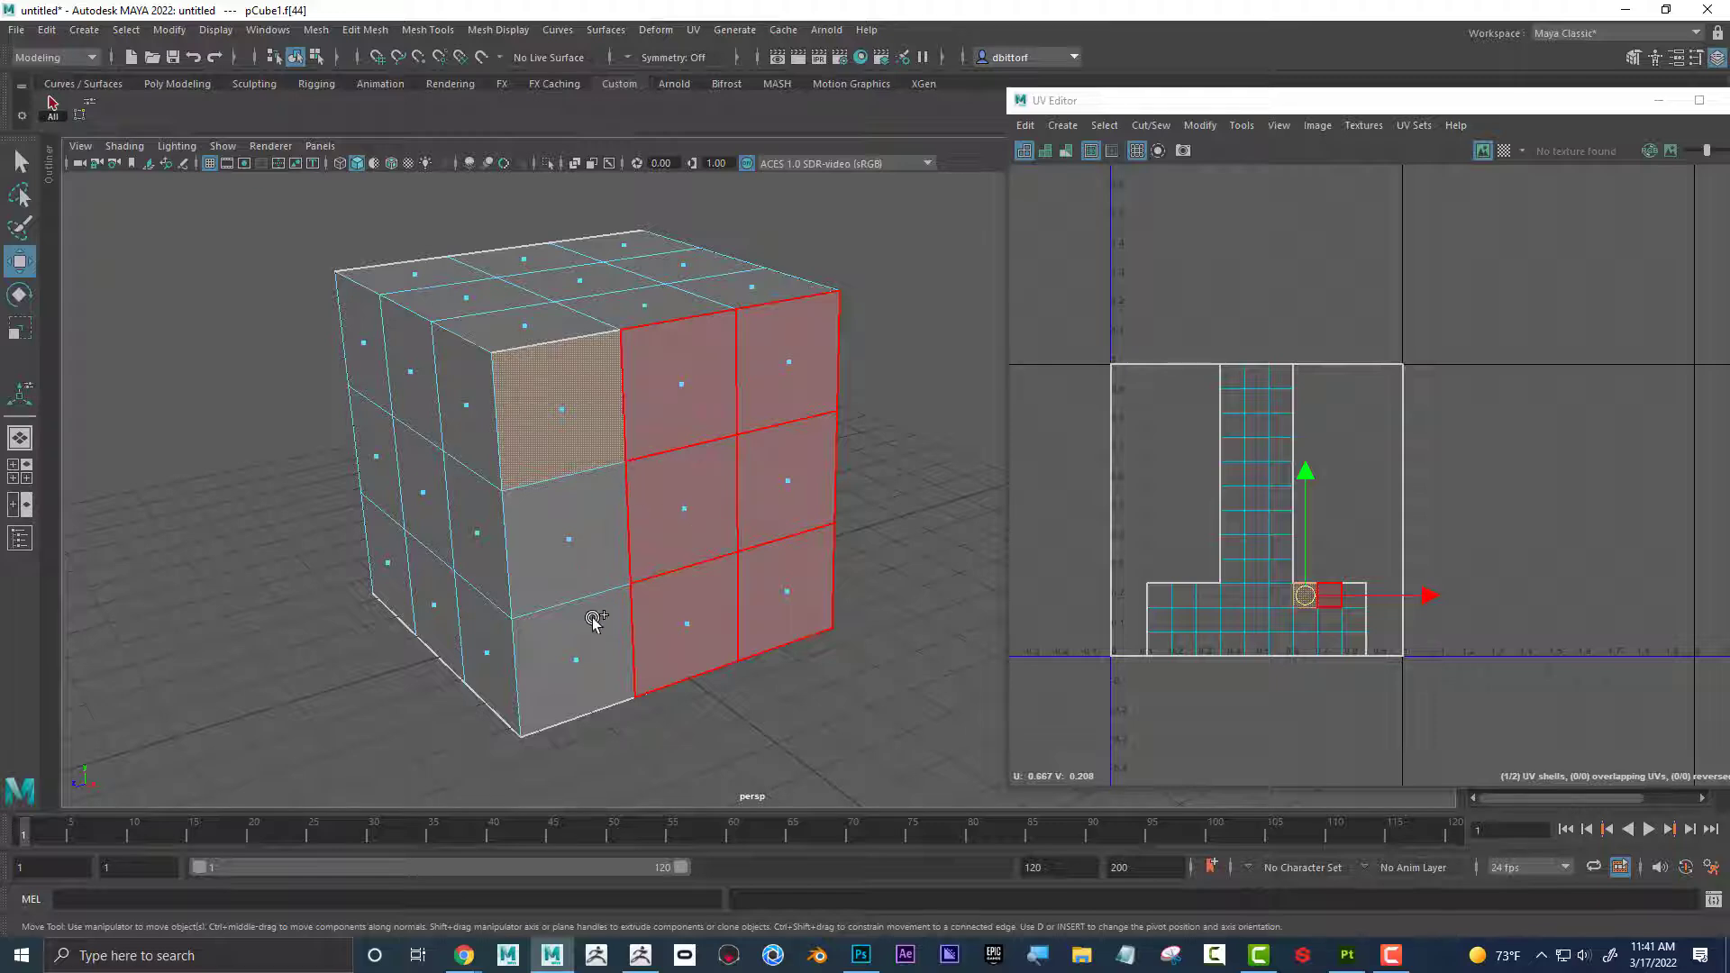
pyautogui.moveTo(595, 620)
pyautogui.mouseDown()
pyautogui.moveTo(566, 549)
pyautogui.moveTo(619, 649)
pyautogui.mouseUp()
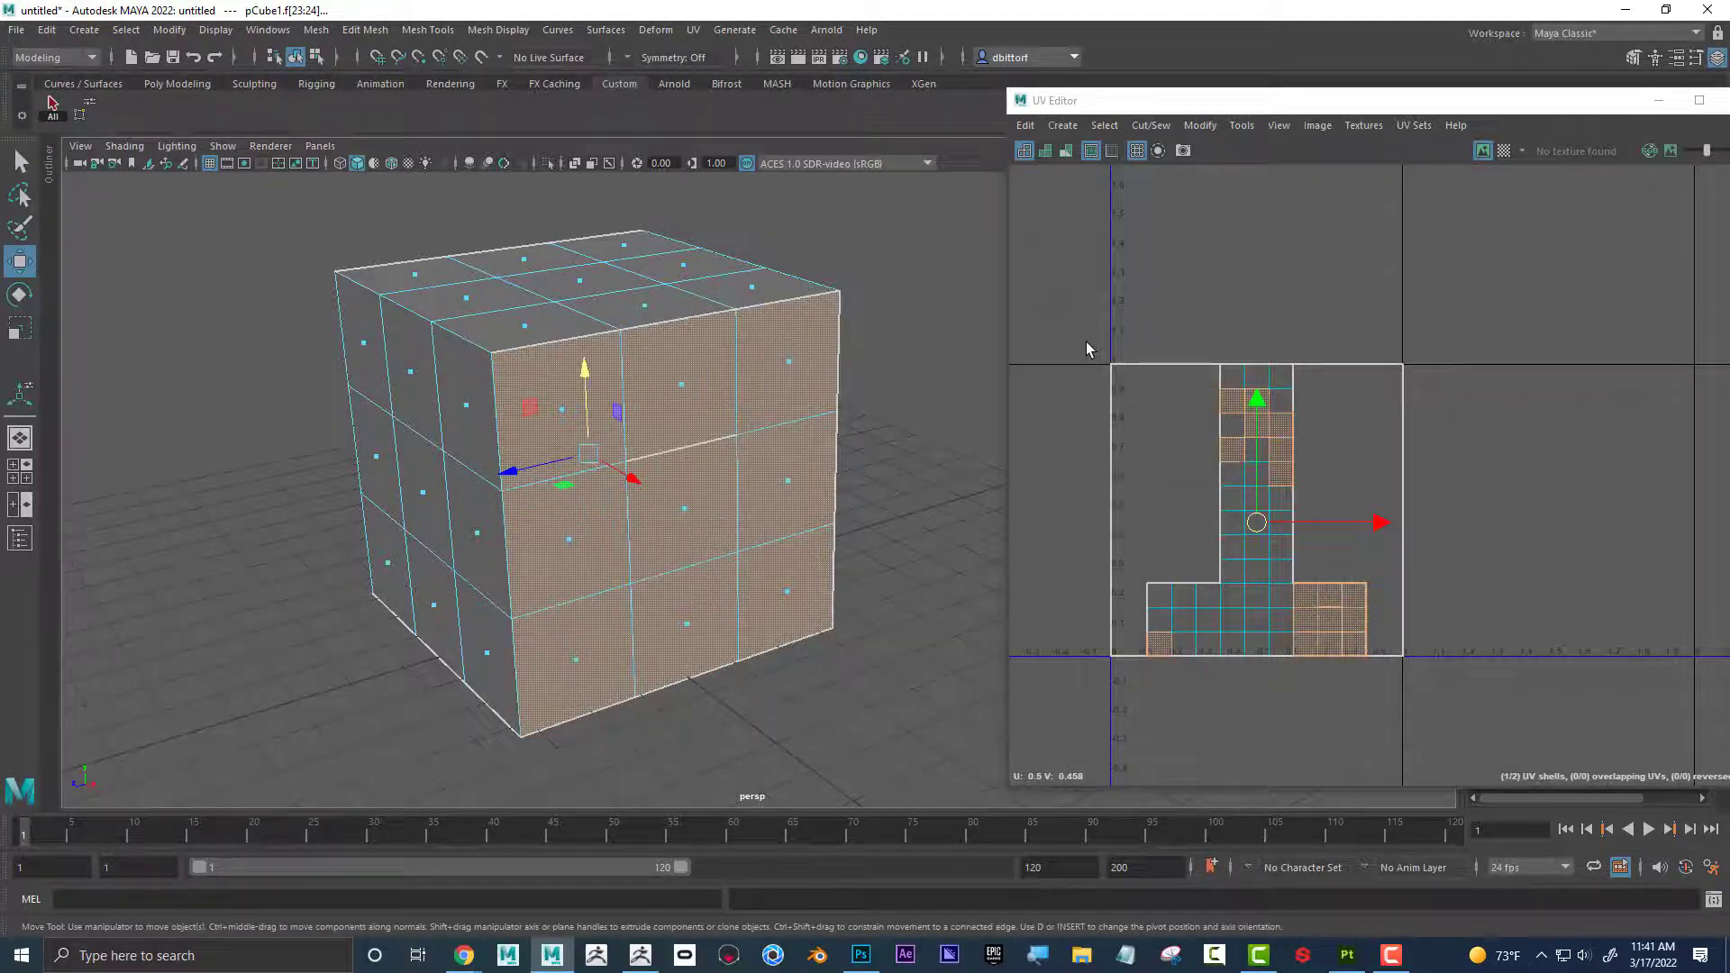
pyautogui.keyDown('shift'); pyautogui.click(1139, 408); pyautogui.keyUp('shift')
# Deselect the stray back and bottom faces using wireframe display, keeping only the near side's faces selected, and return to shaded display.
pyautogui.keyDown('alt'); pyautogui.moveTo(667, 503); pyautogui.dragTo(746, 480); pyautogui.keyUp('alt')
pyautogui.keyDown('alt'); pyautogui.moveTo(746, 479); pyautogui.dragTo(601, 478, button='right'); pyautogui.keyUp('alt')
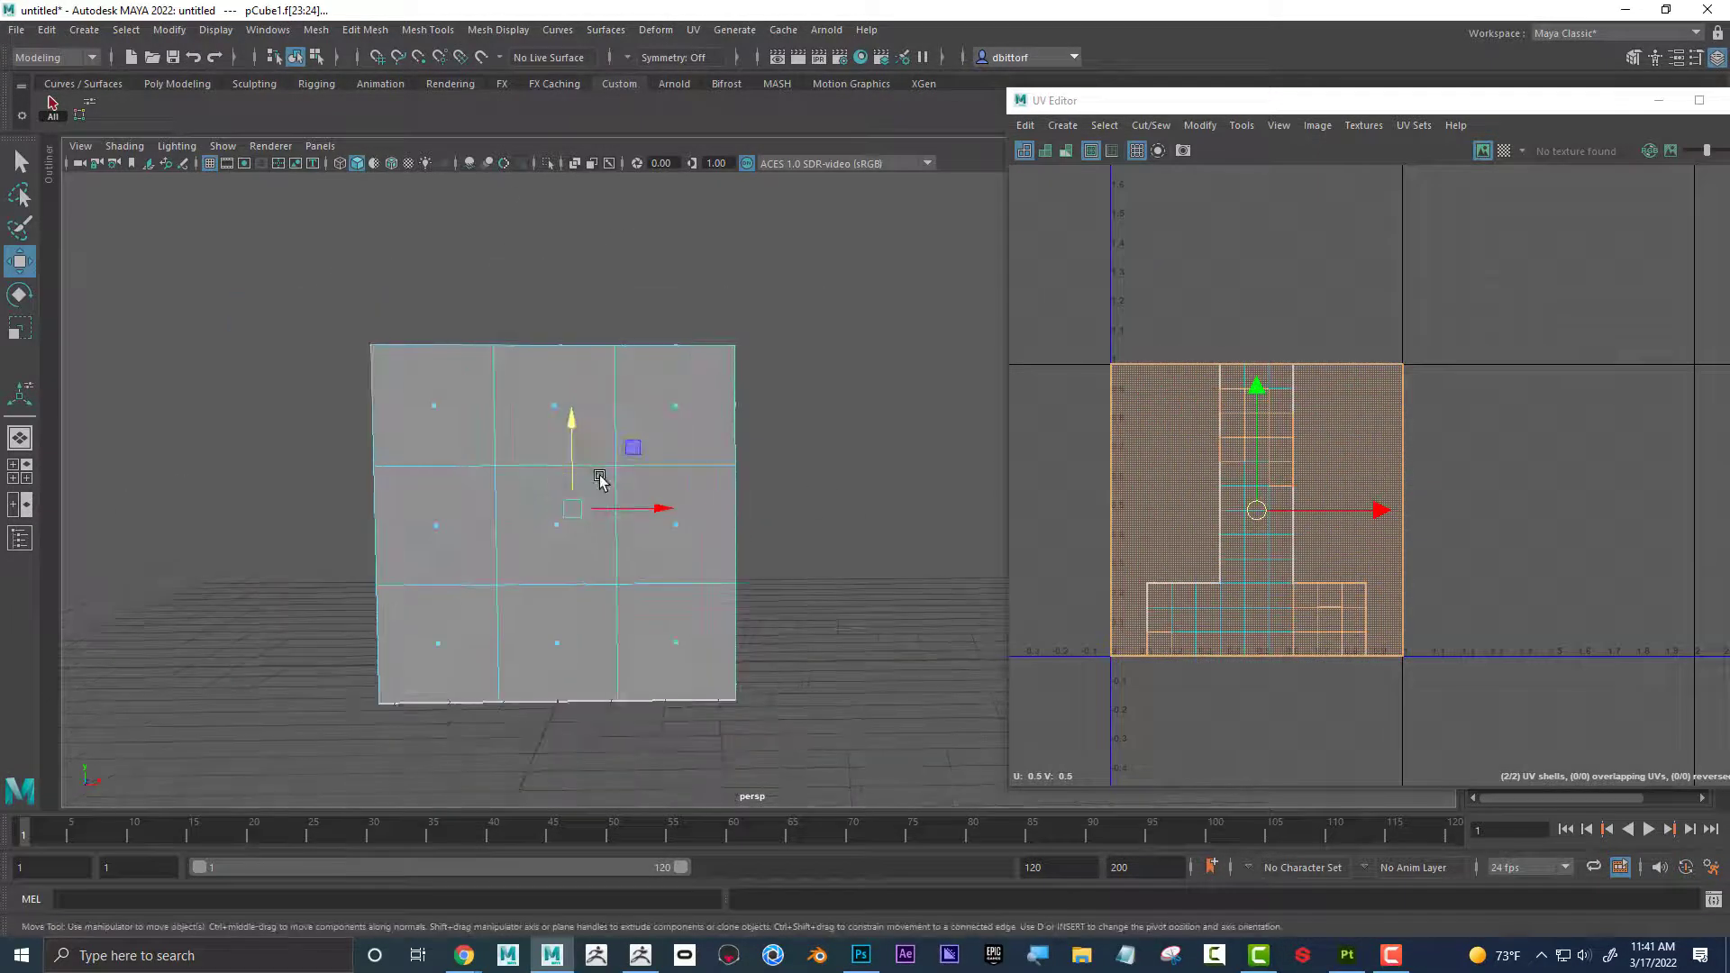
pyautogui.press('4')
pyautogui.keyDown('alt'); pyautogui.moveTo(577, 541); pyautogui.dragTo(505, 577); pyautogui.keyUp('alt')
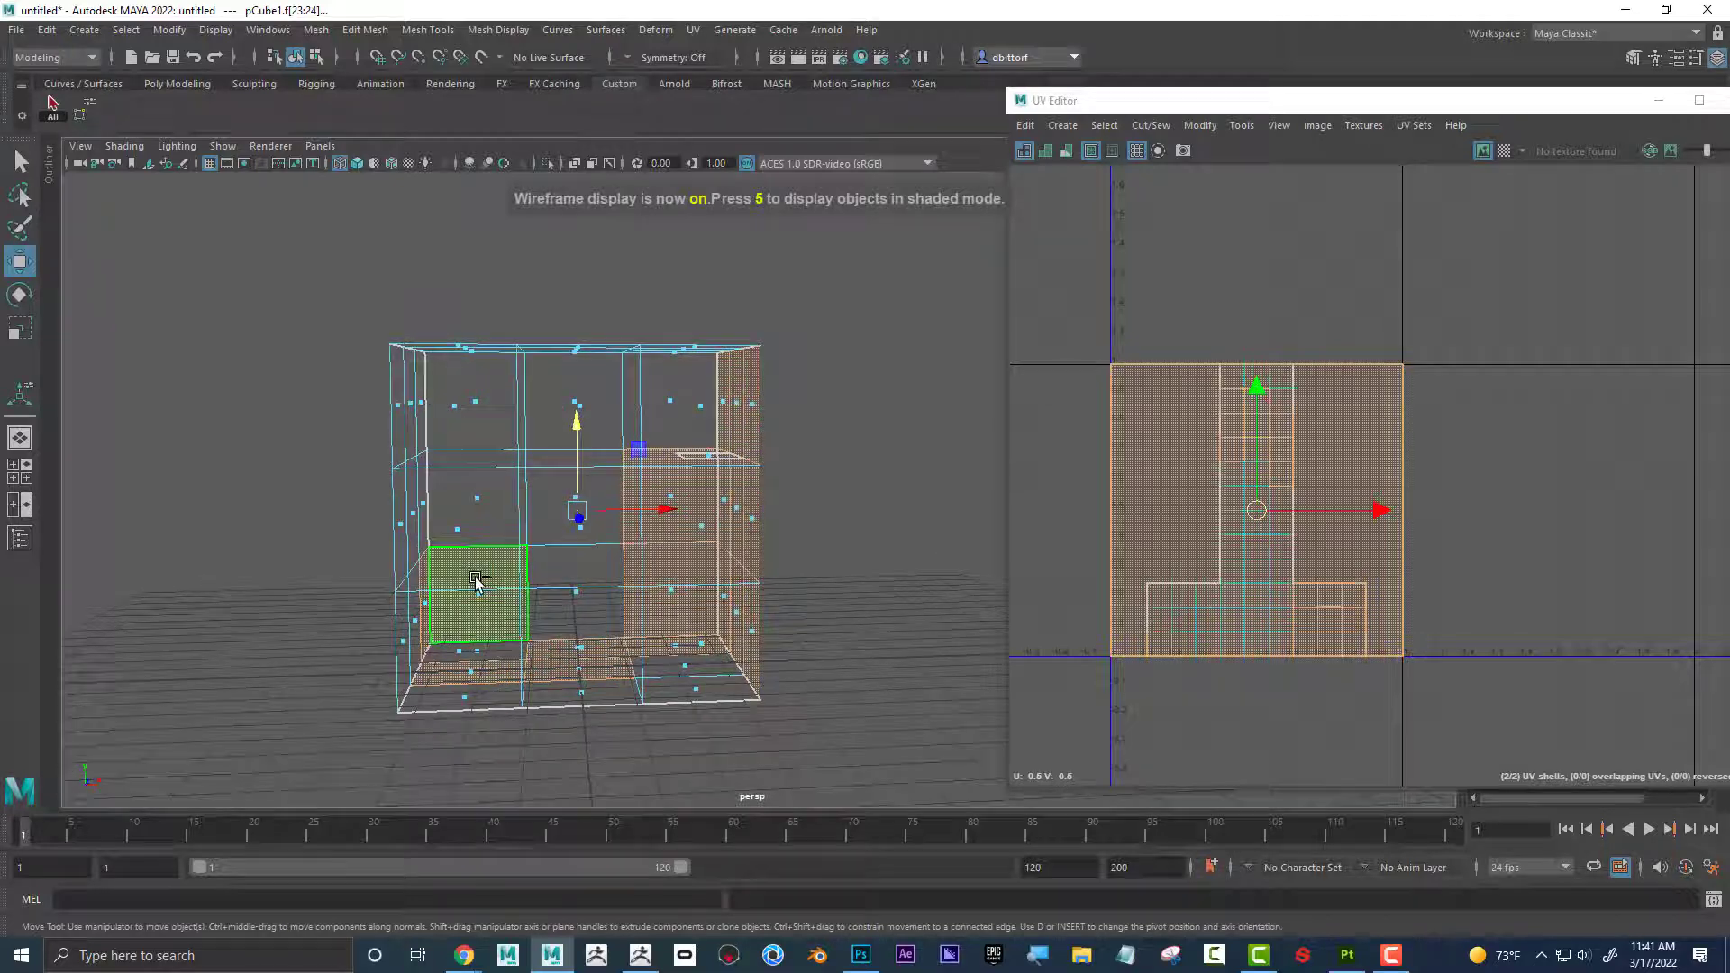
pyautogui.keyDown('ctrl'); pyautogui.moveTo(353, 499); pyautogui.dragTo(690, 758); pyautogui.keyUp('ctrl')
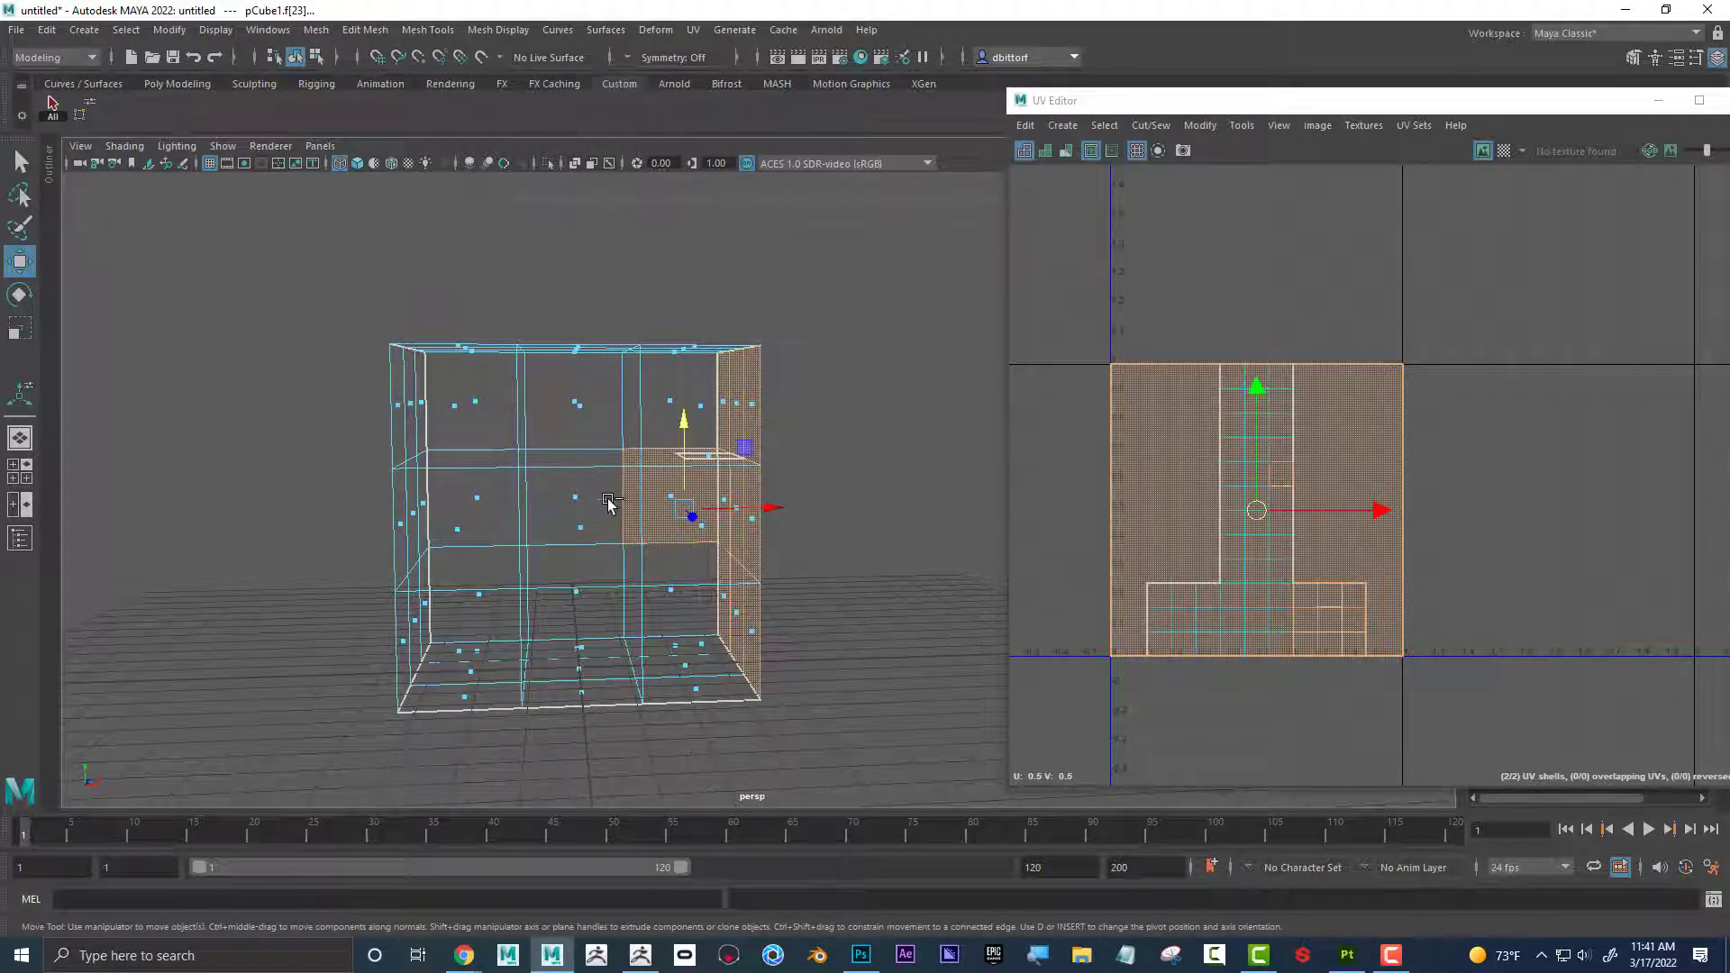
pyautogui.keyDown('ctrl'); pyautogui.moveTo(679, 489); pyautogui.dragTo(680, 488); pyautogui.keyUp('ctrl')
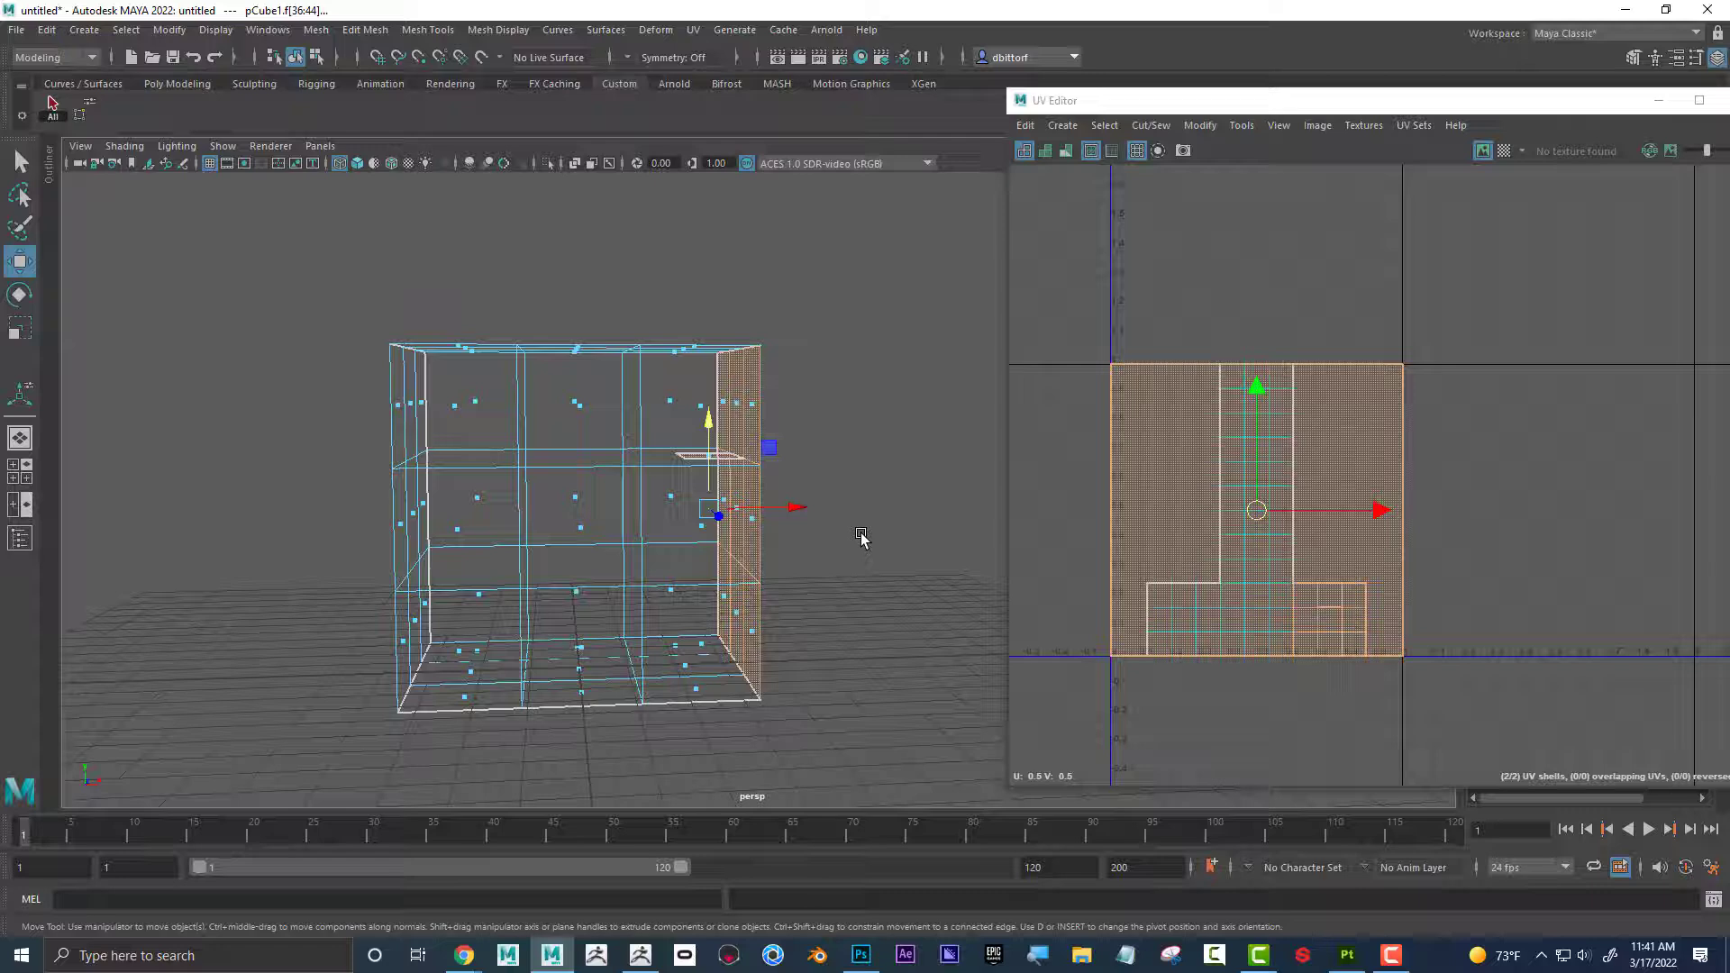
pyautogui.moveTo(861, 538)
pyautogui.keyDown('alt'); pyautogui.mouseDown()
pyautogui.moveTo(706, 545)
pyautogui.moveTo(775, 561)
pyautogui.mouseUp(); pyautogui.keyUp('alt')
pyautogui.press('5')
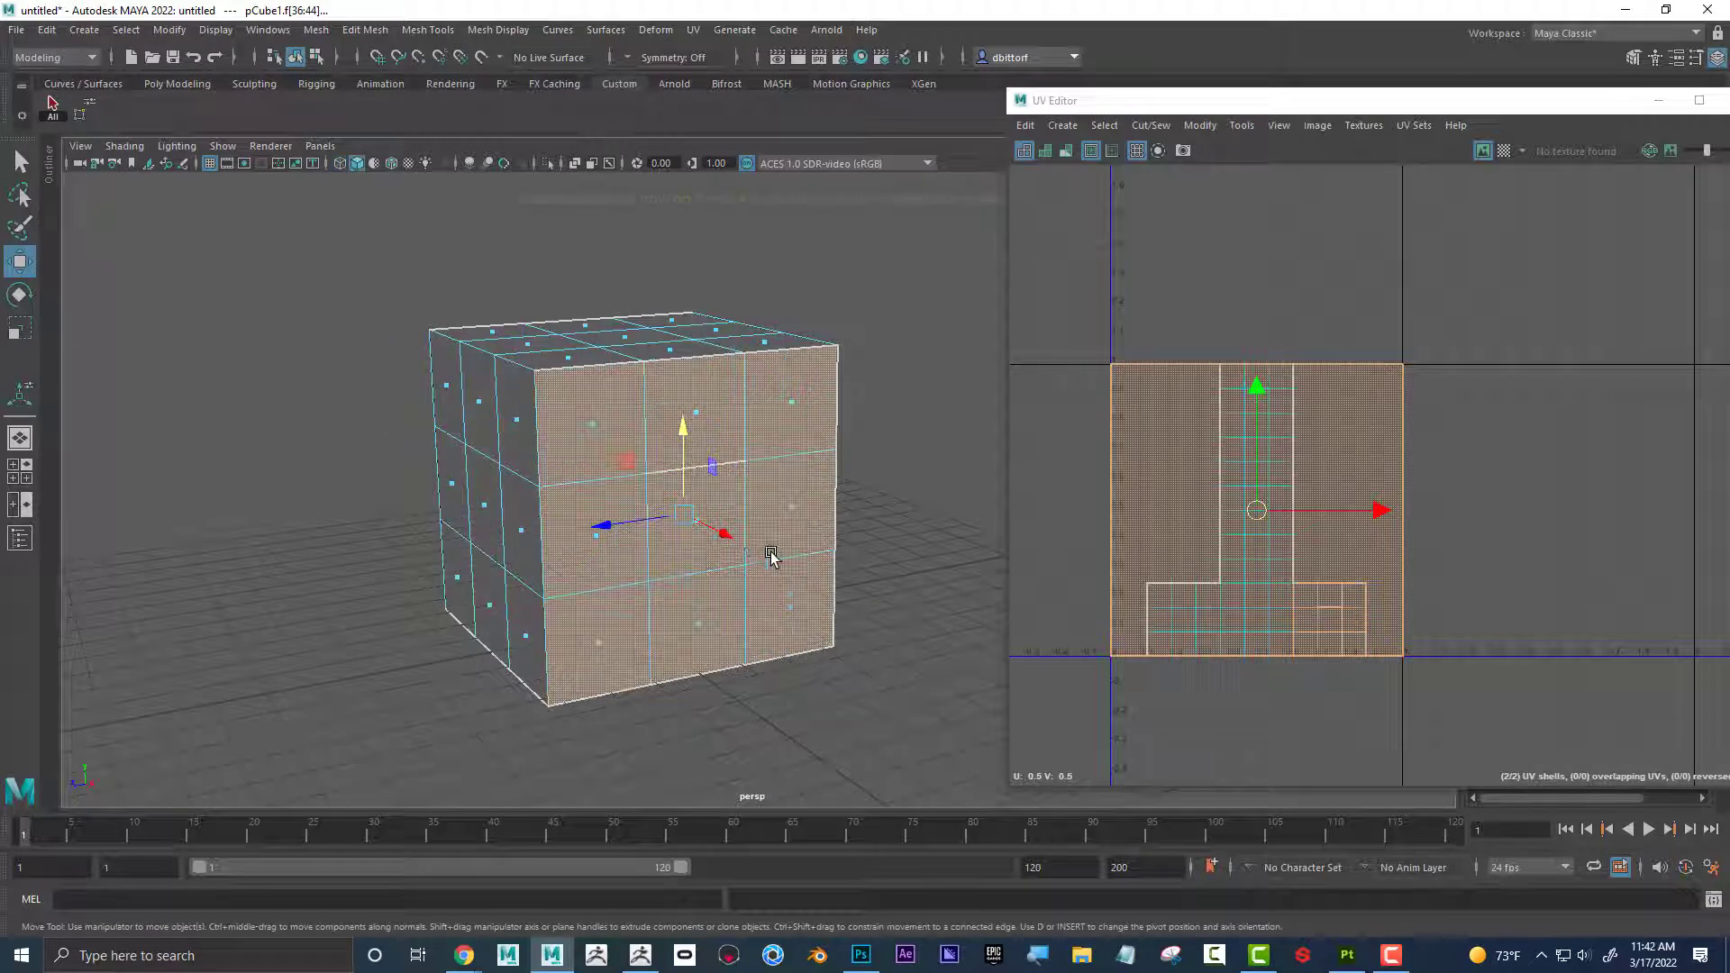
# Apply a planar UV projection to the selected side faces and move the resulting shell clear of the original layout.
pyautogui.keyDown('alt'); pyautogui.moveTo(748, 476); pyautogui.dragTo(854, 391, button='right'); pyautogui.keyUp('alt')
pyautogui.keyDown('alt'); pyautogui.moveTo(854, 390); pyautogui.dragTo(778, 395, button='middle'); pyautogui.keyUp('alt')
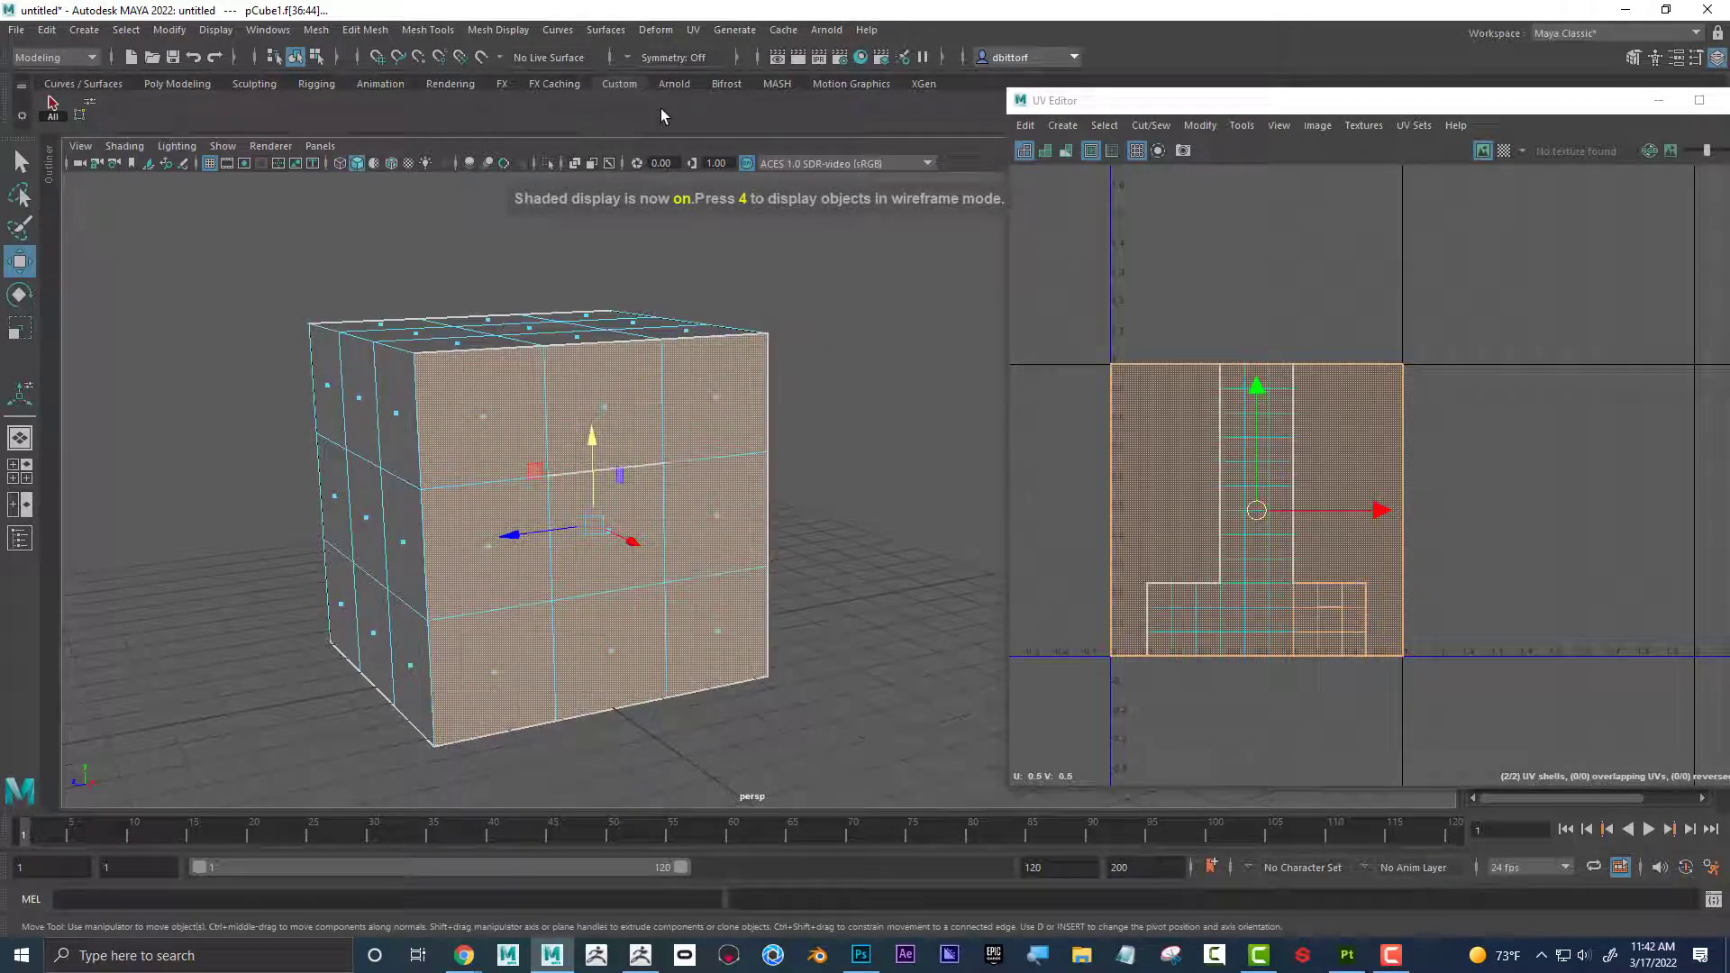
pyautogui.click(693, 31)
pyautogui.click(768, 247)
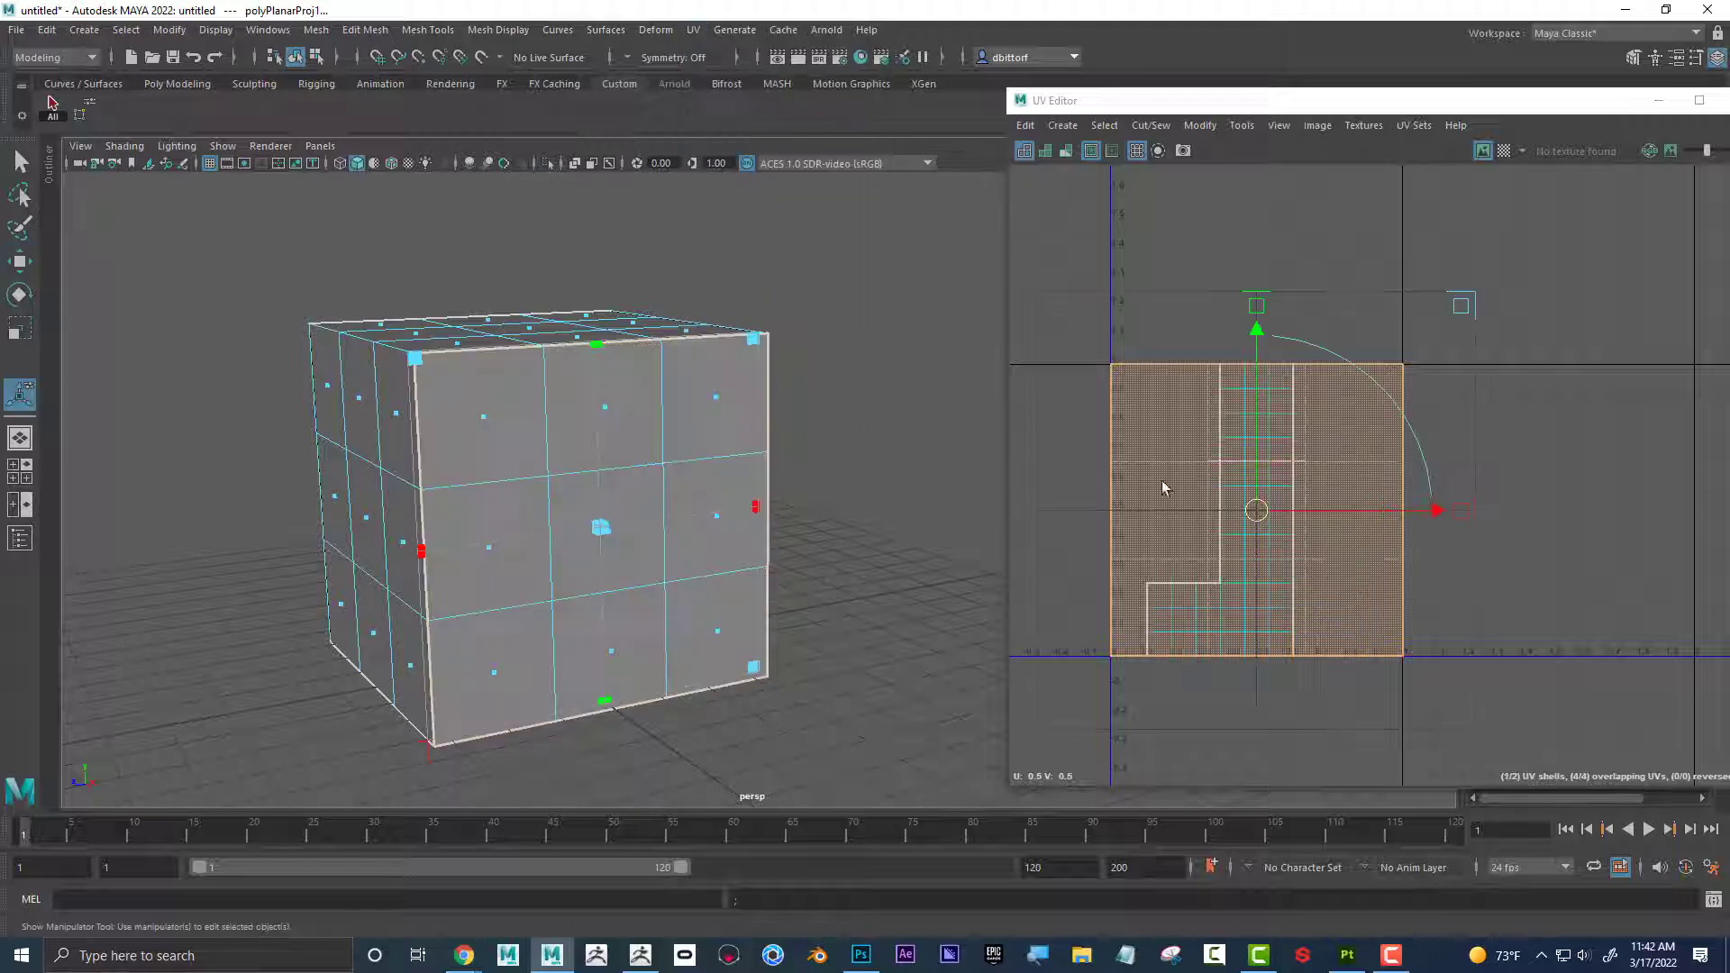
pyautogui.moveTo(1263, 521); pyautogui.dragTo(1471, 514)
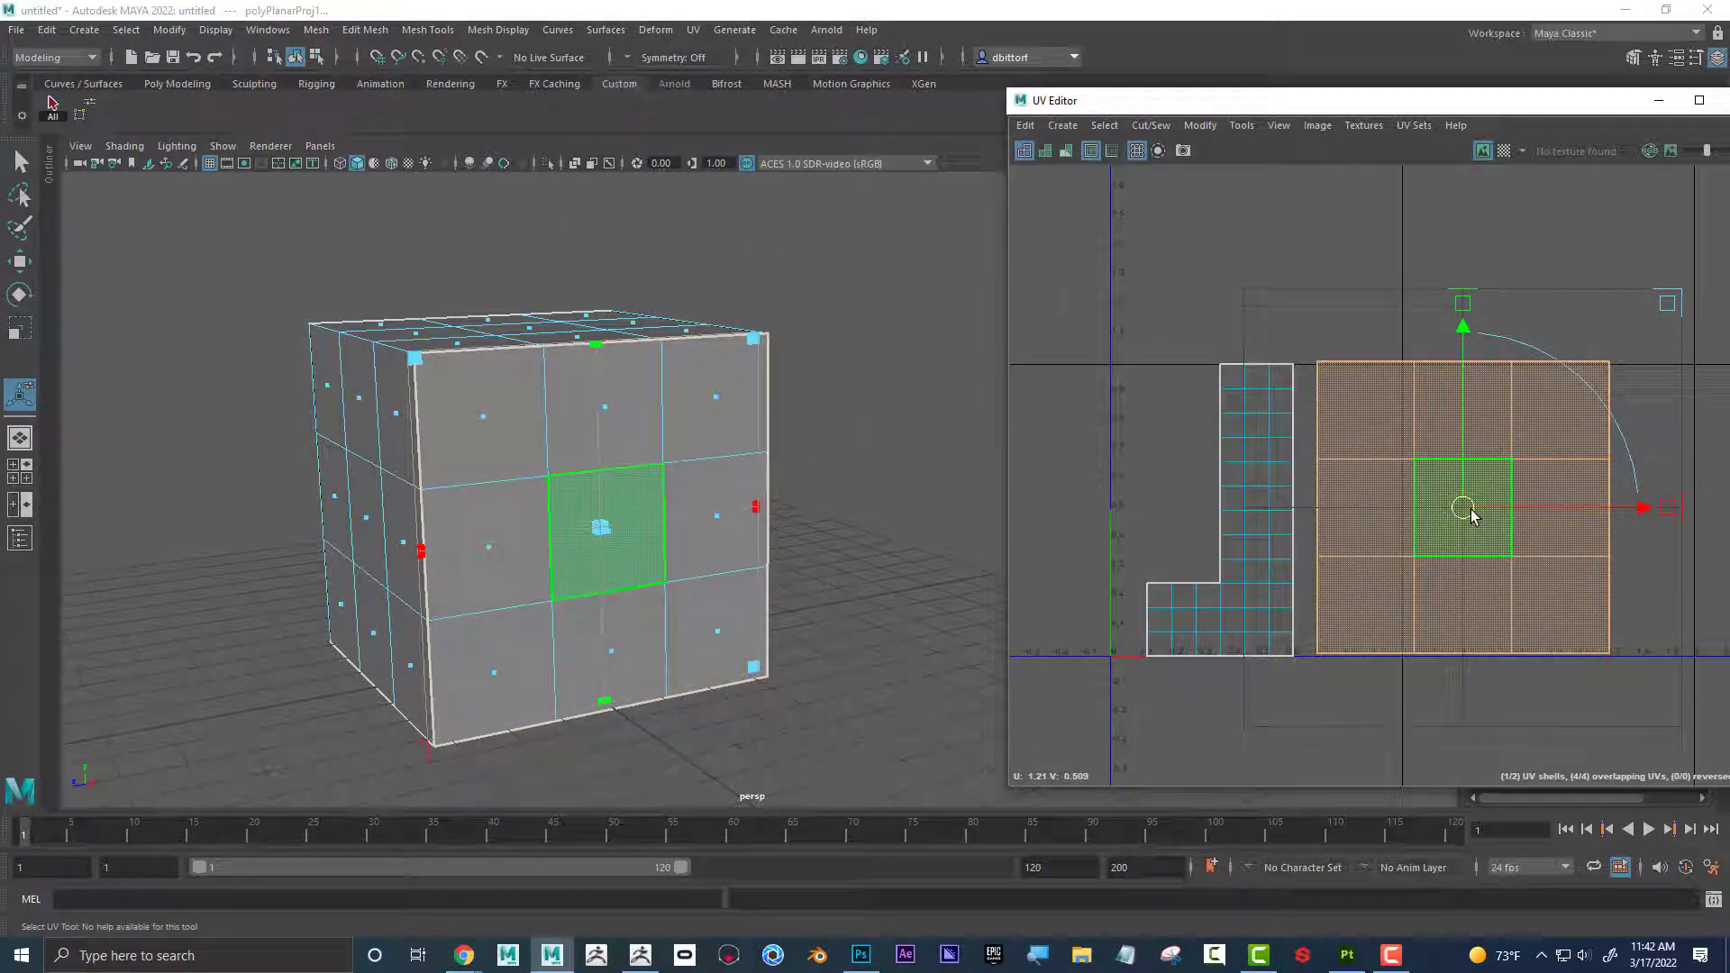
# Scale the projected side shell down to about a third of its size and place it beside the top of the tall strip.
pyautogui.press('r')
pyautogui.click(1305, 512)
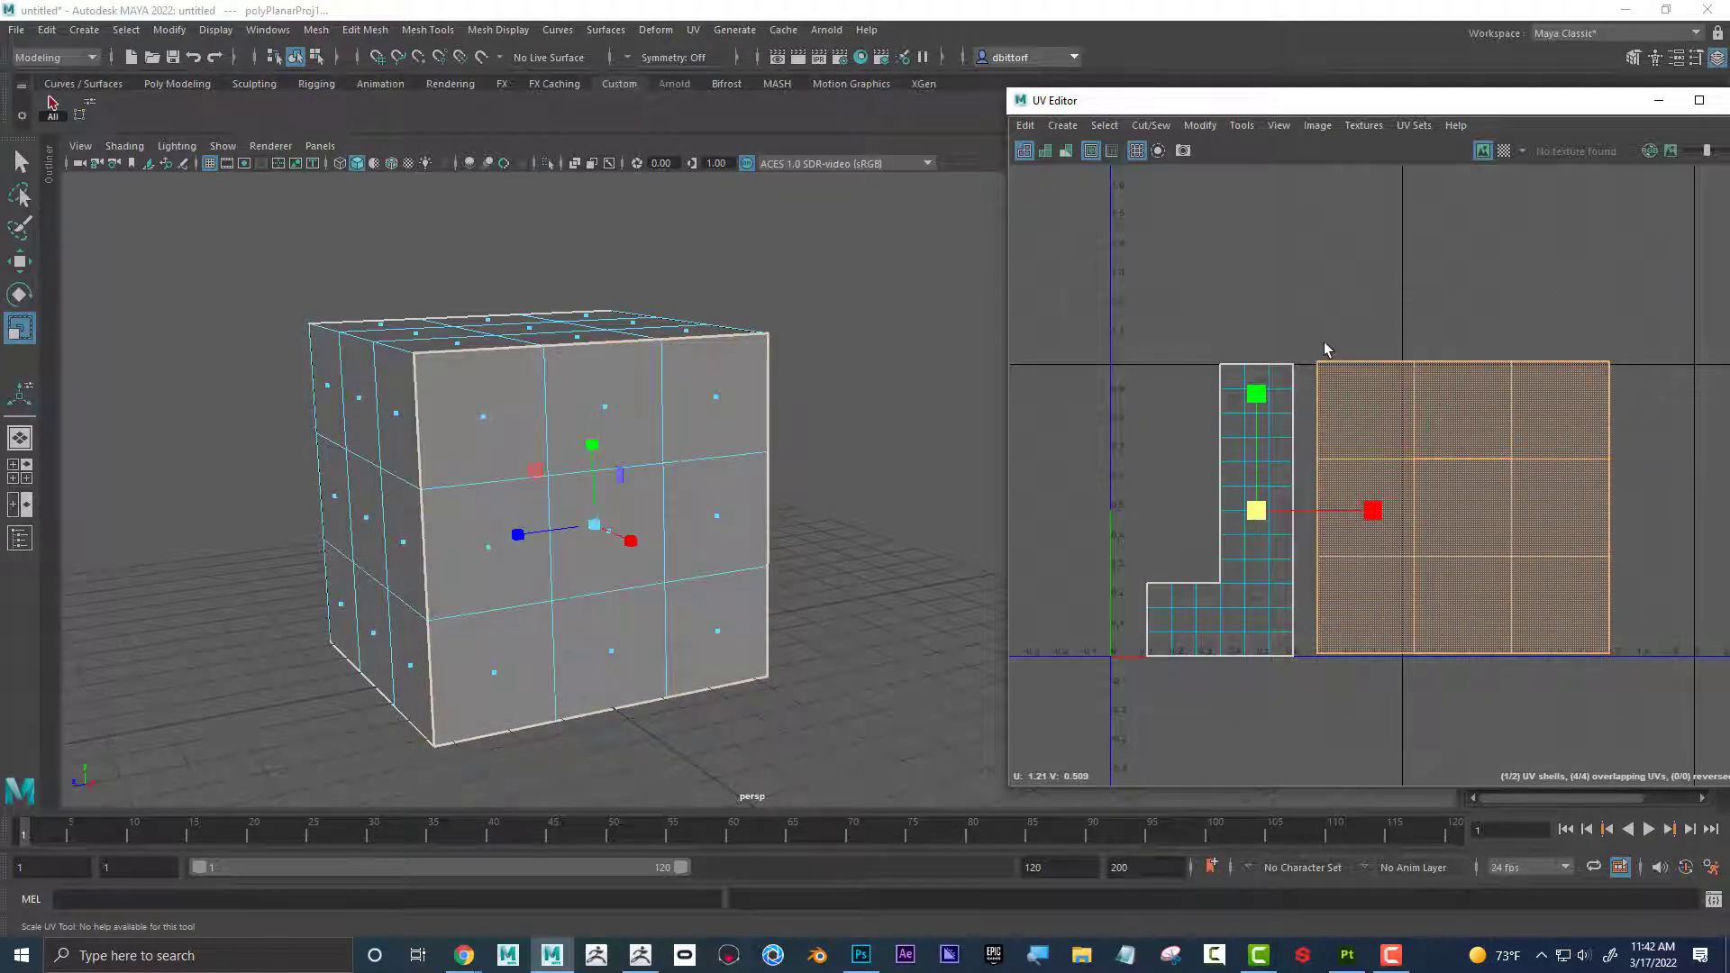
pyautogui.moveTo(1600, 658); pyautogui.dragTo(1600, 658)
pyautogui.moveTo(1463, 509); pyautogui.dragTo(1350, 436)
pyautogui.press('w')
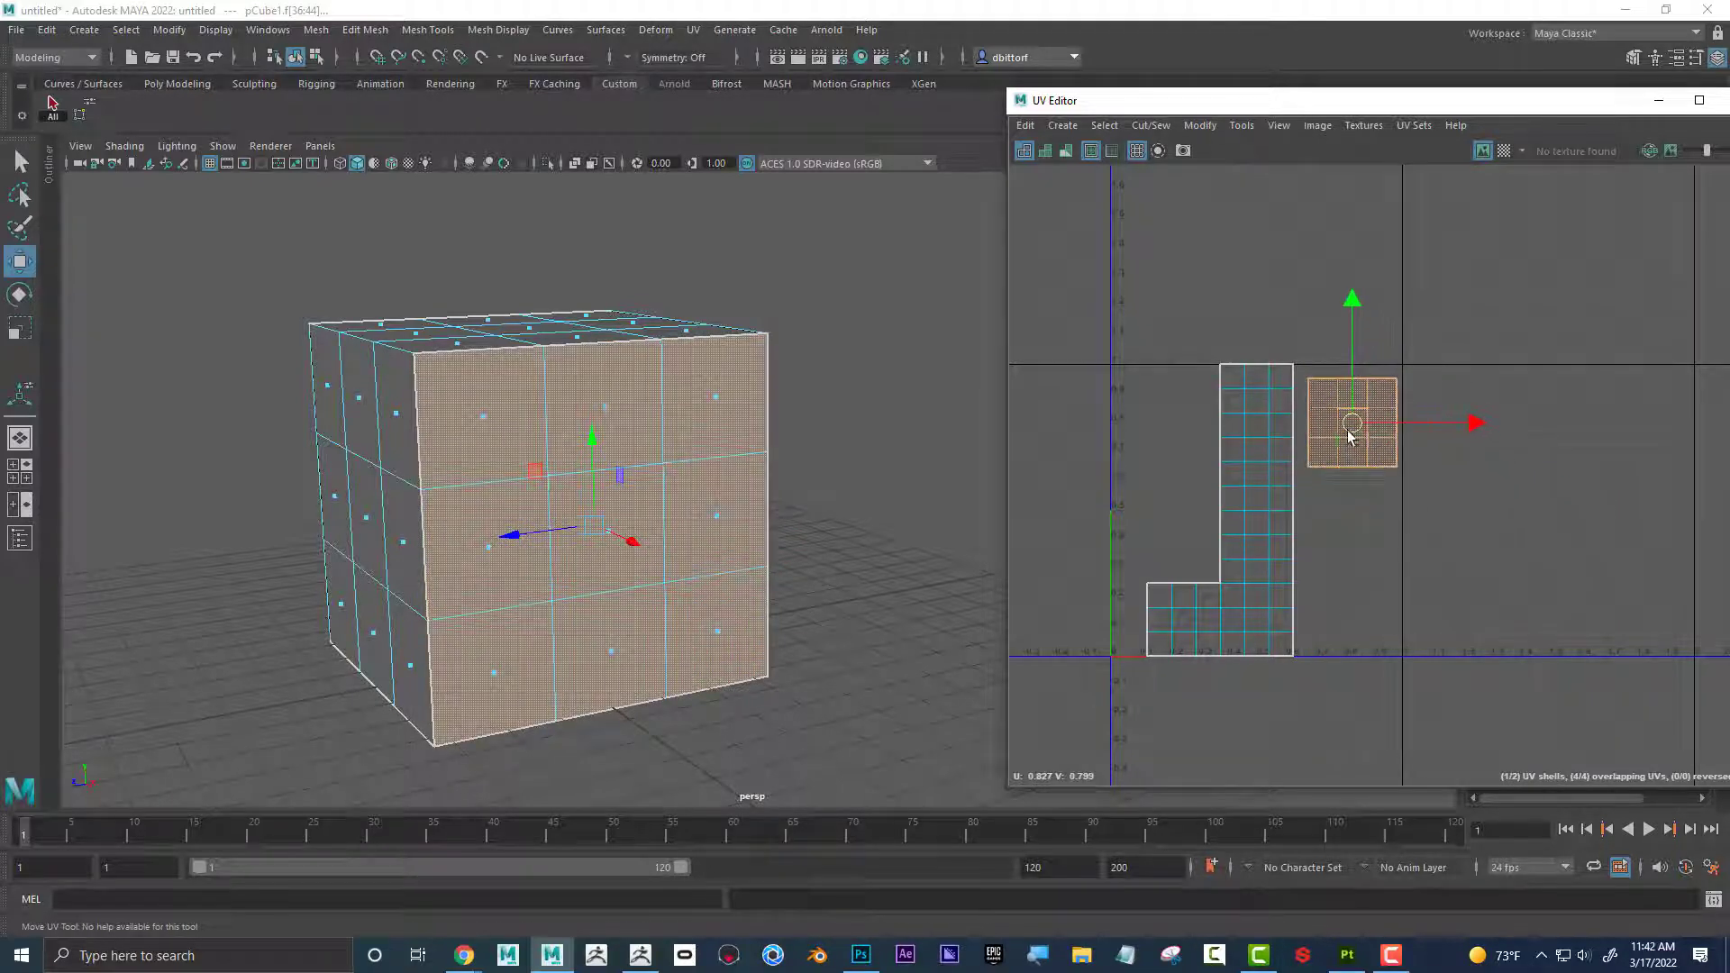
pyautogui.keyDown('alt'); pyautogui.moveTo(541, 375); pyautogui.dragTo(453, 386); pyautogui.keyUp('alt')
pyautogui.click(371, 445)
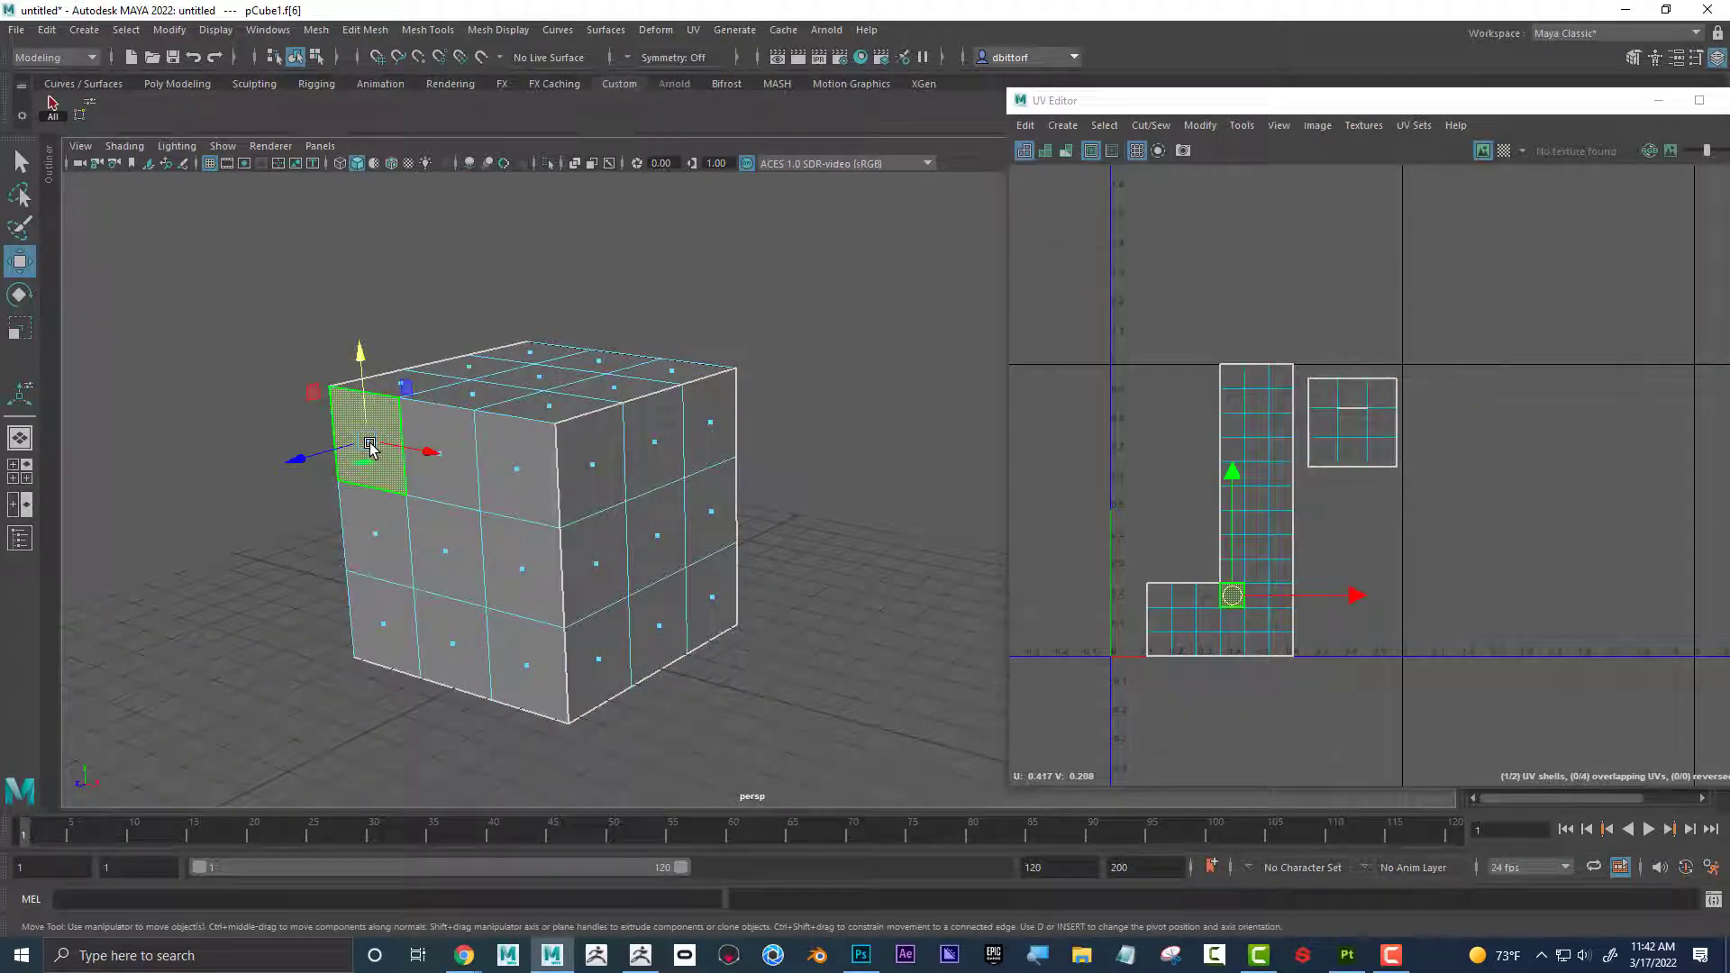
pyautogui.click(518, 468)
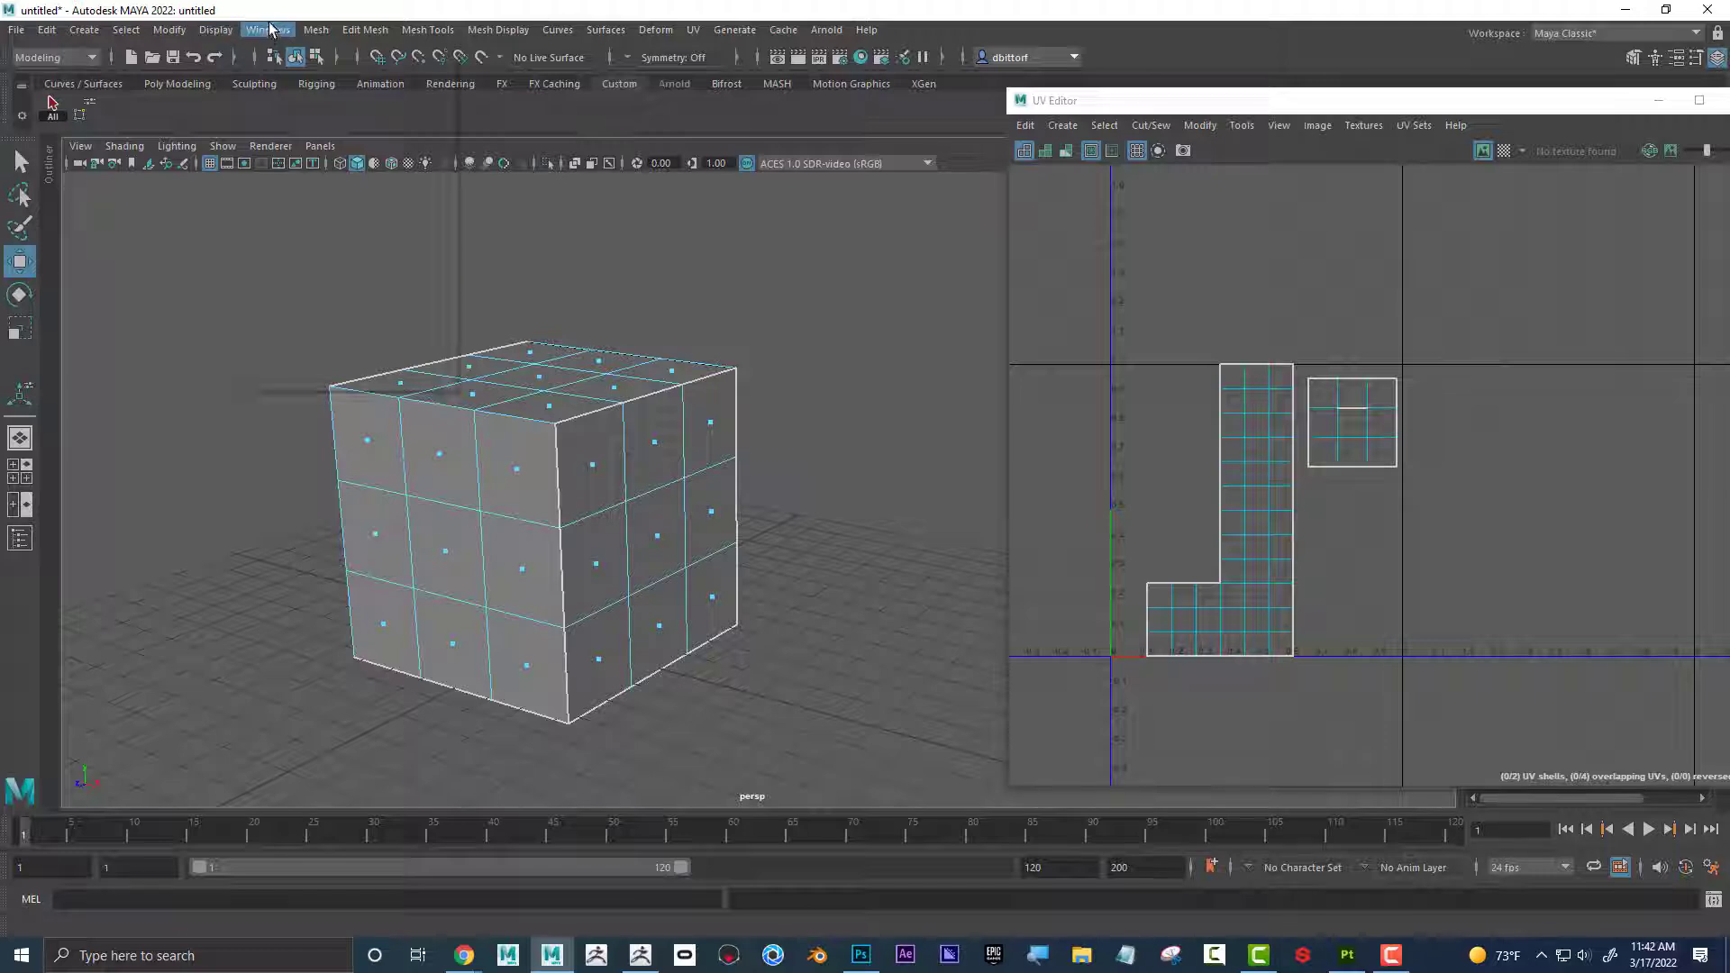
# Set the polygon selection preference to select faces with Whole face and save the preferences.
pyautogui.click(268, 29)
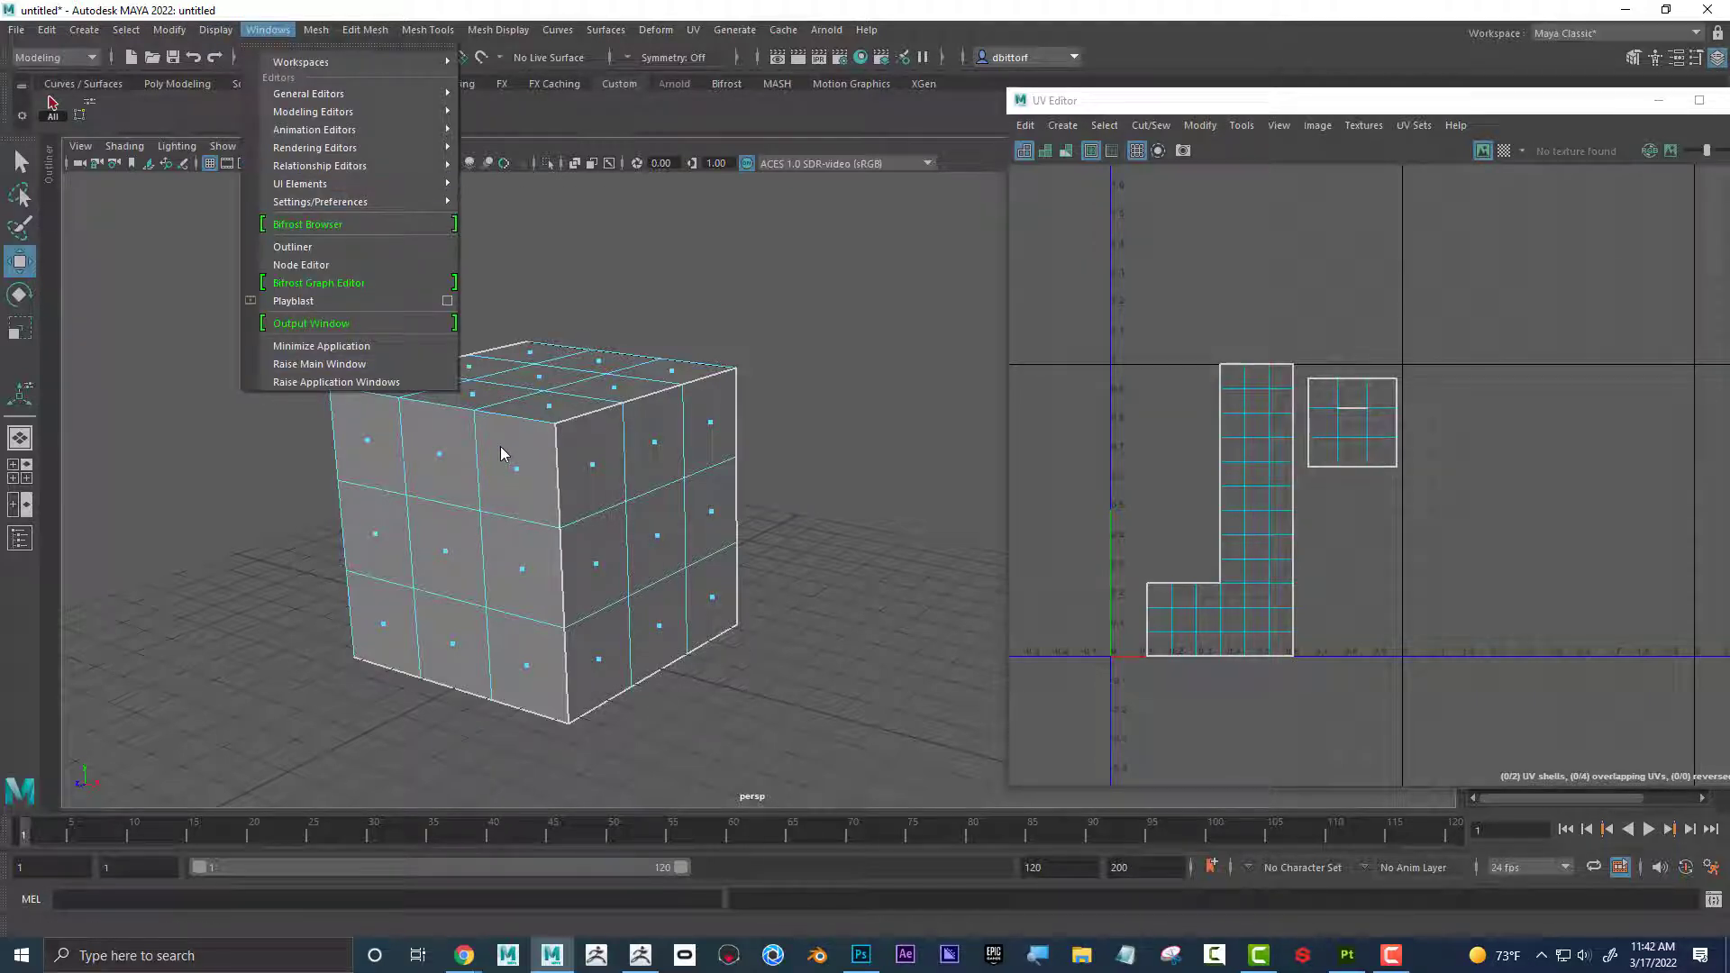
pyautogui.moveTo(441, 202)
pyautogui.click(530, 205)
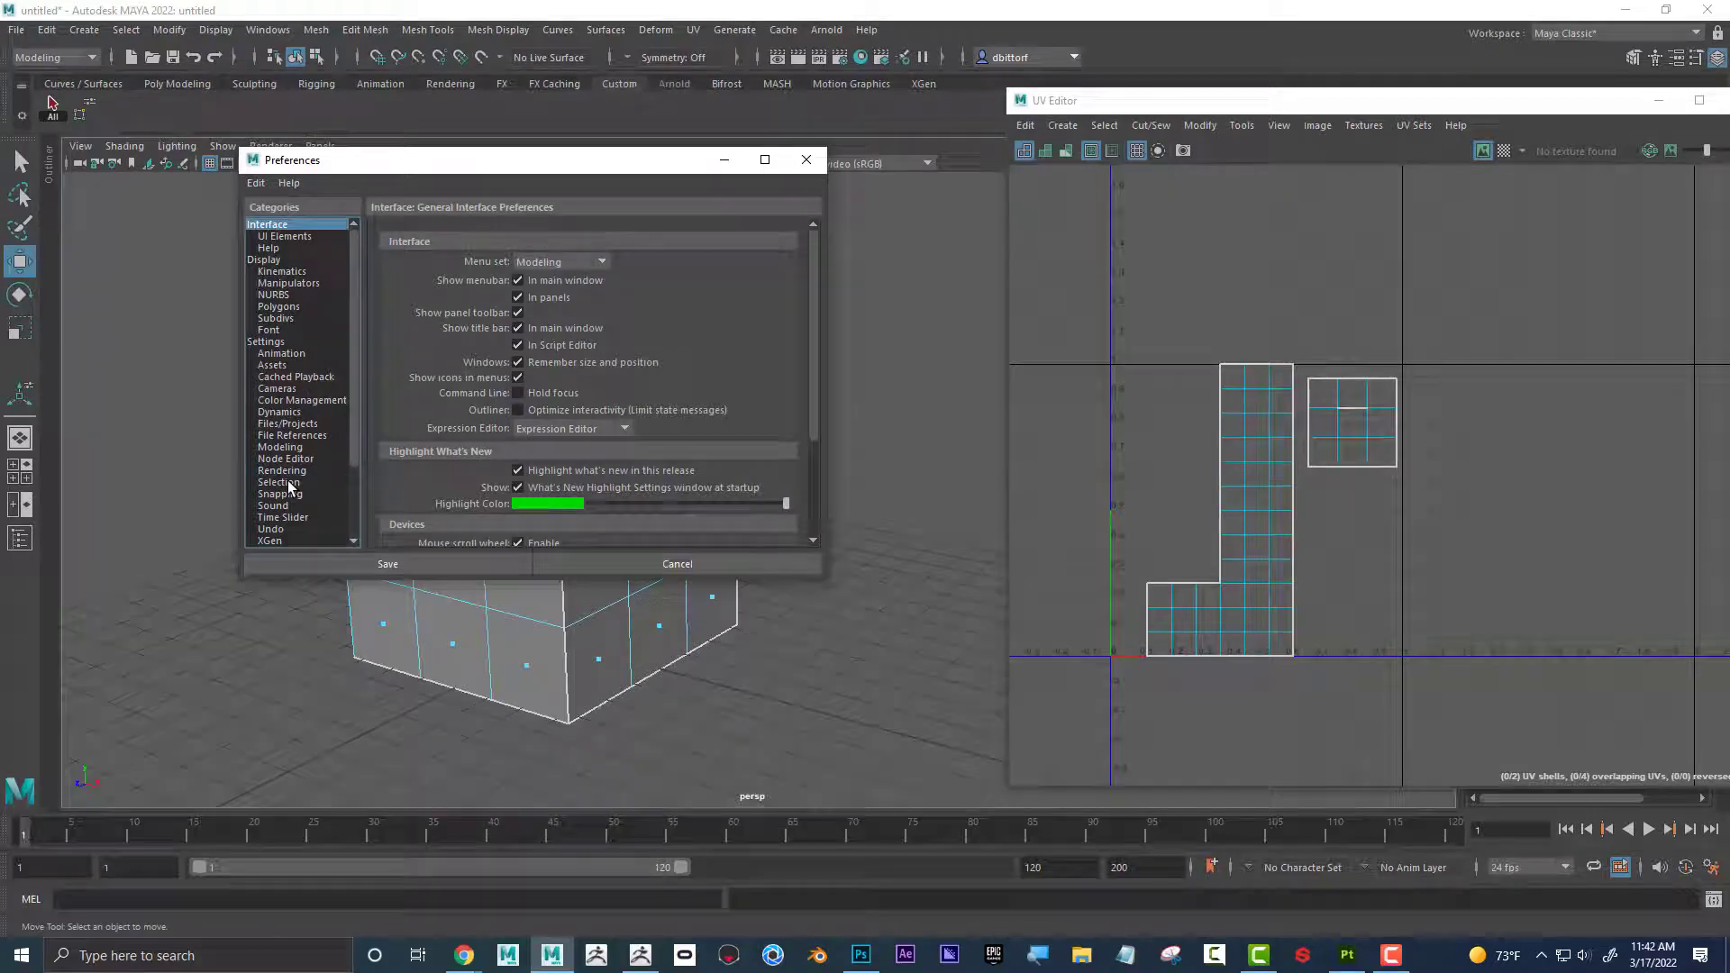
pyautogui.click(288, 481)
pyautogui.scroll(-3, 522, 412)
pyautogui.click(628, 413)
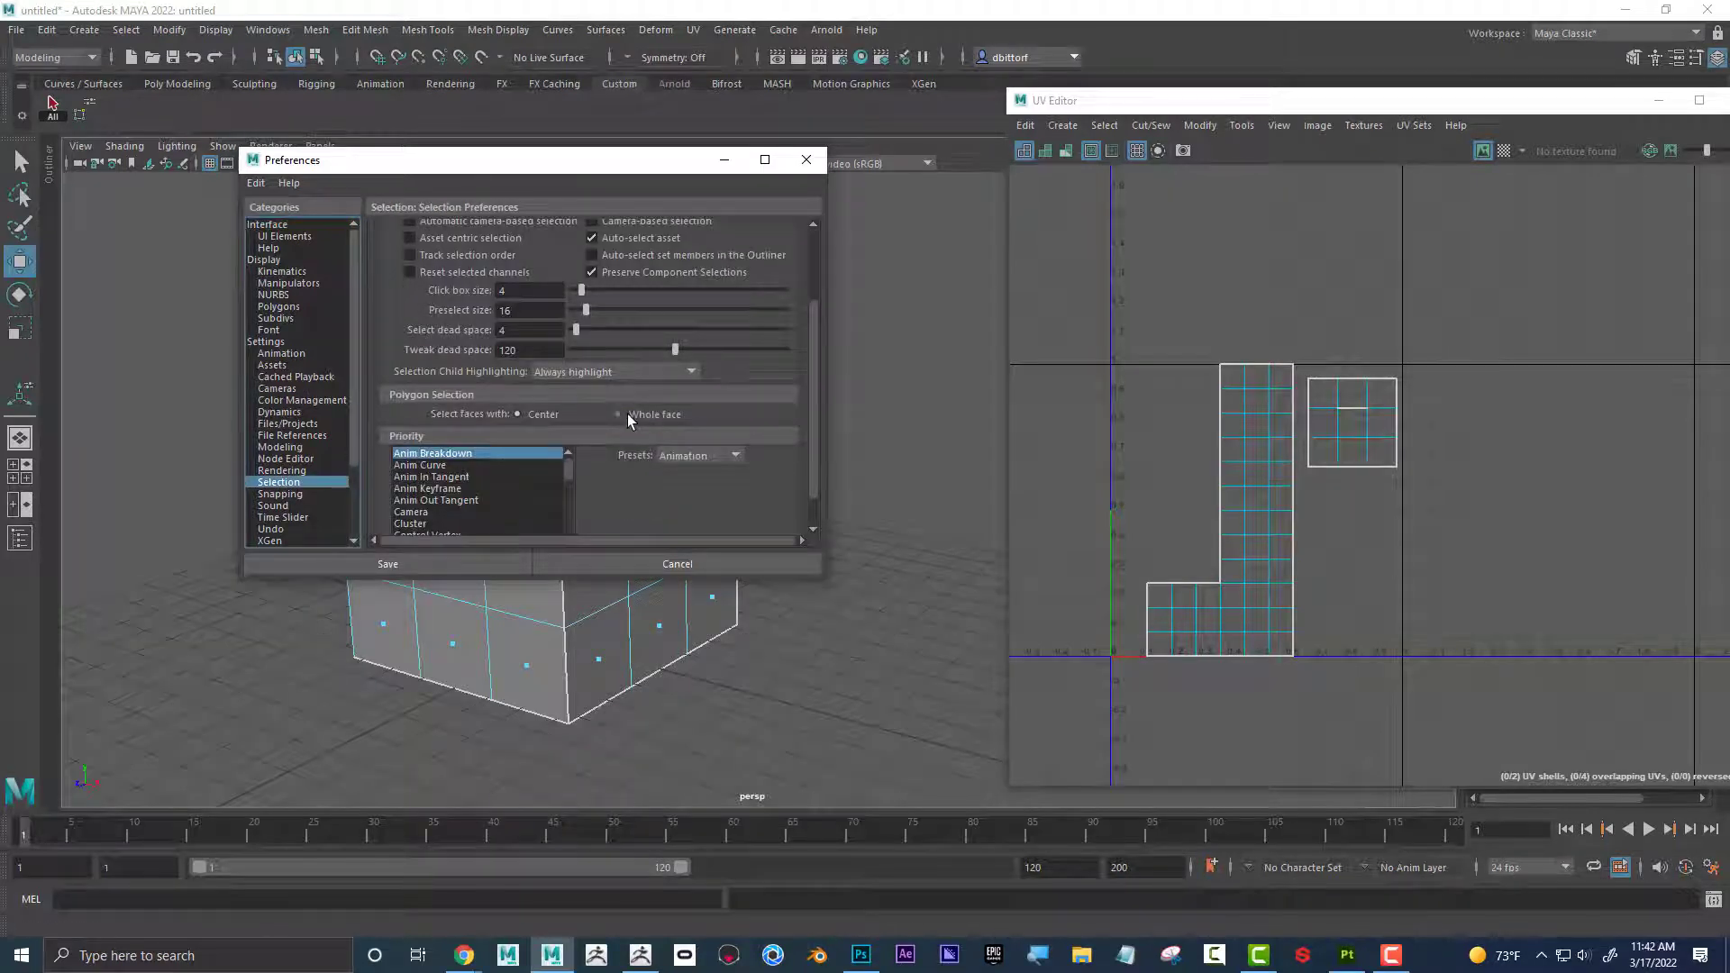
pyautogui.click(802, 160)
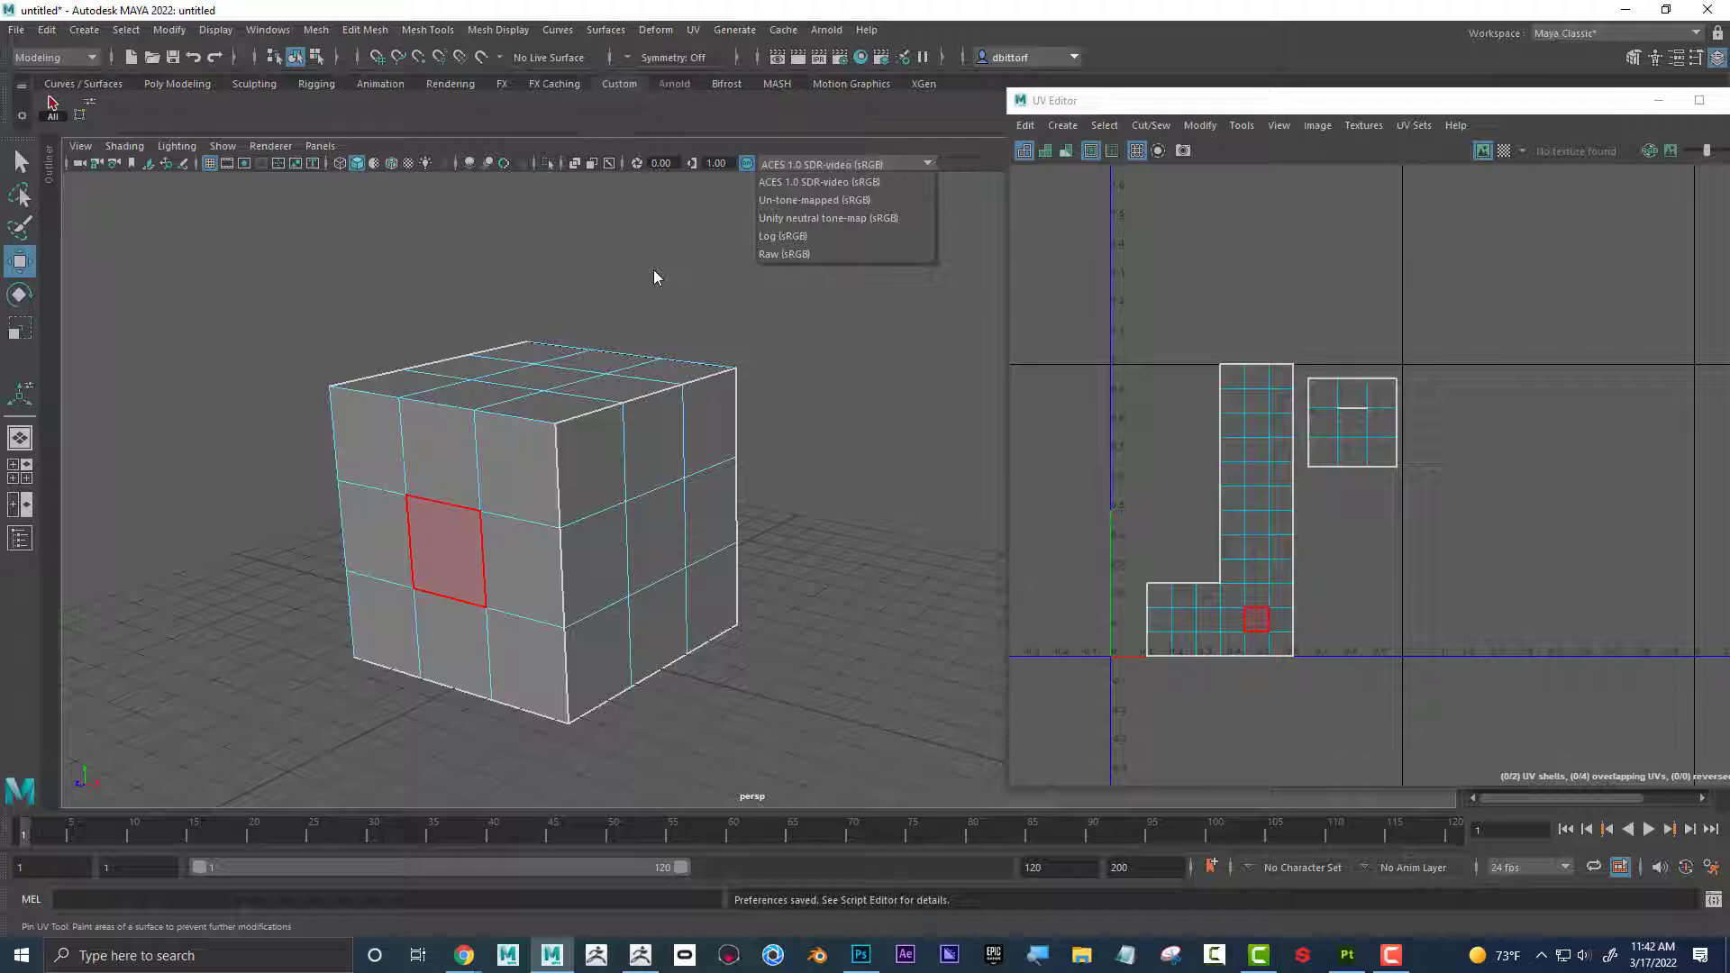
# Select all nine faces of the cube's left side.
pyautogui.click(361, 309)
pyautogui.moveTo(383, 424)
pyautogui.keyDown('shift'); pyautogui.mouseDown()
pyautogui.moveTo(492, 433)
pyautogui.moveTo(505, 630)
pyautogui.mouseUp(); pyautogui.keyUp('shift')
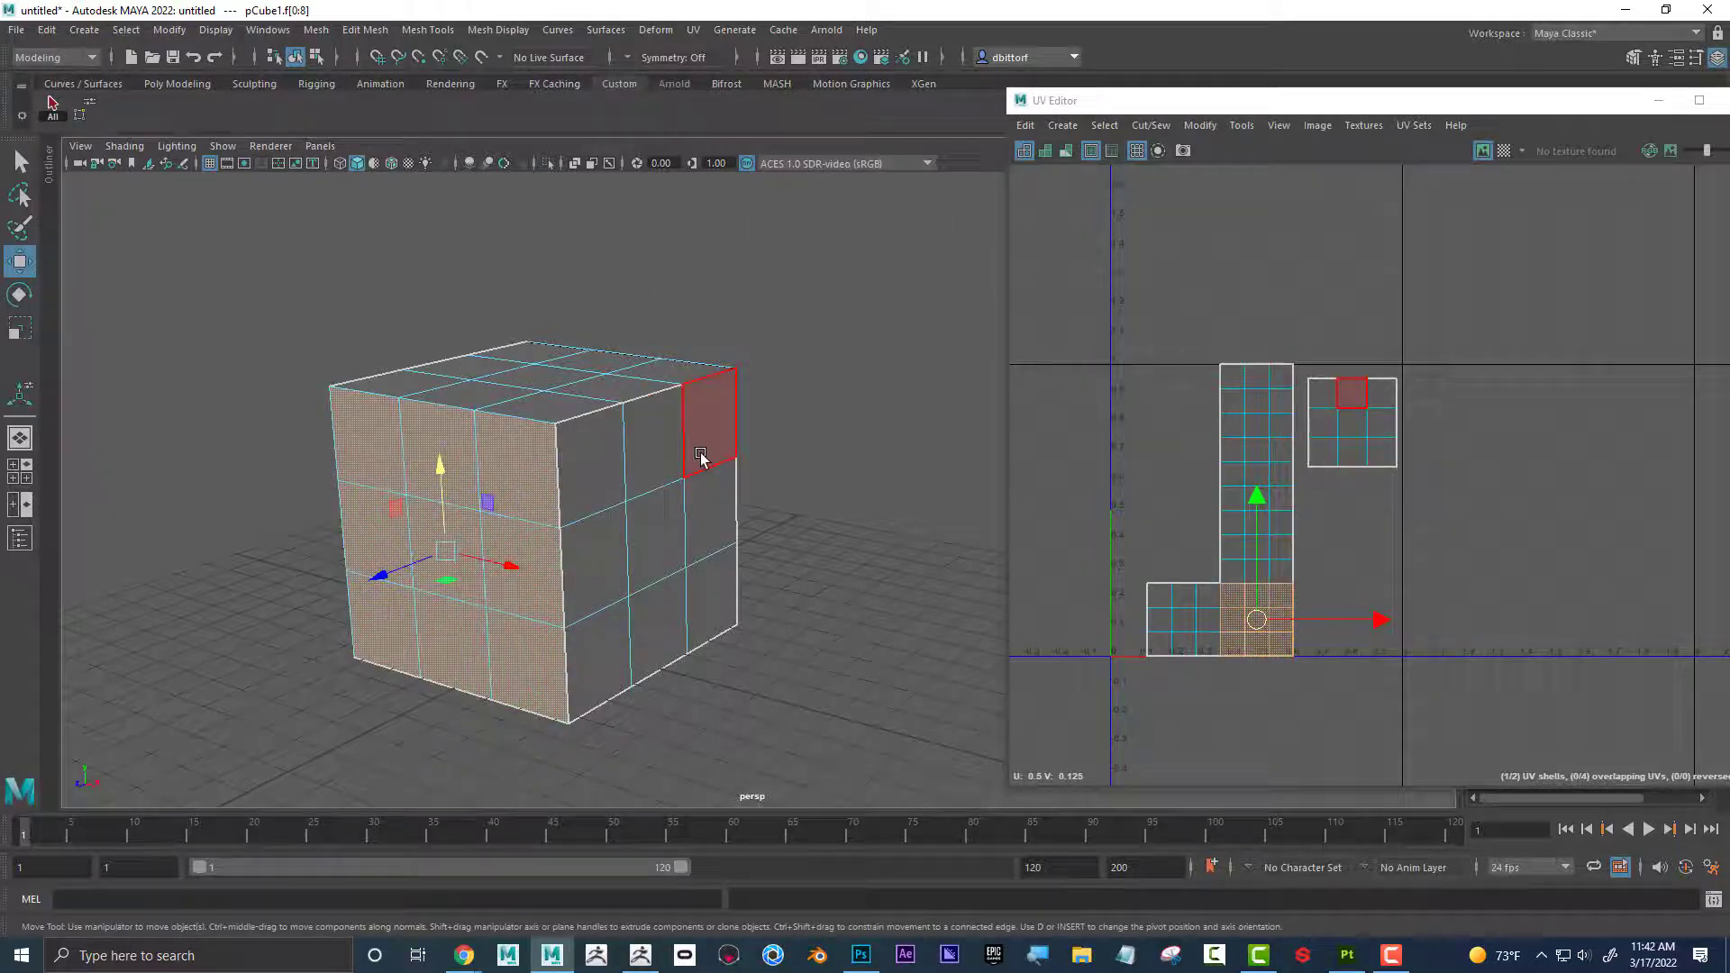
# Try a planar UV projection on the left-side faces with the existing options and undo it.
pyautogui.click(690, 31)
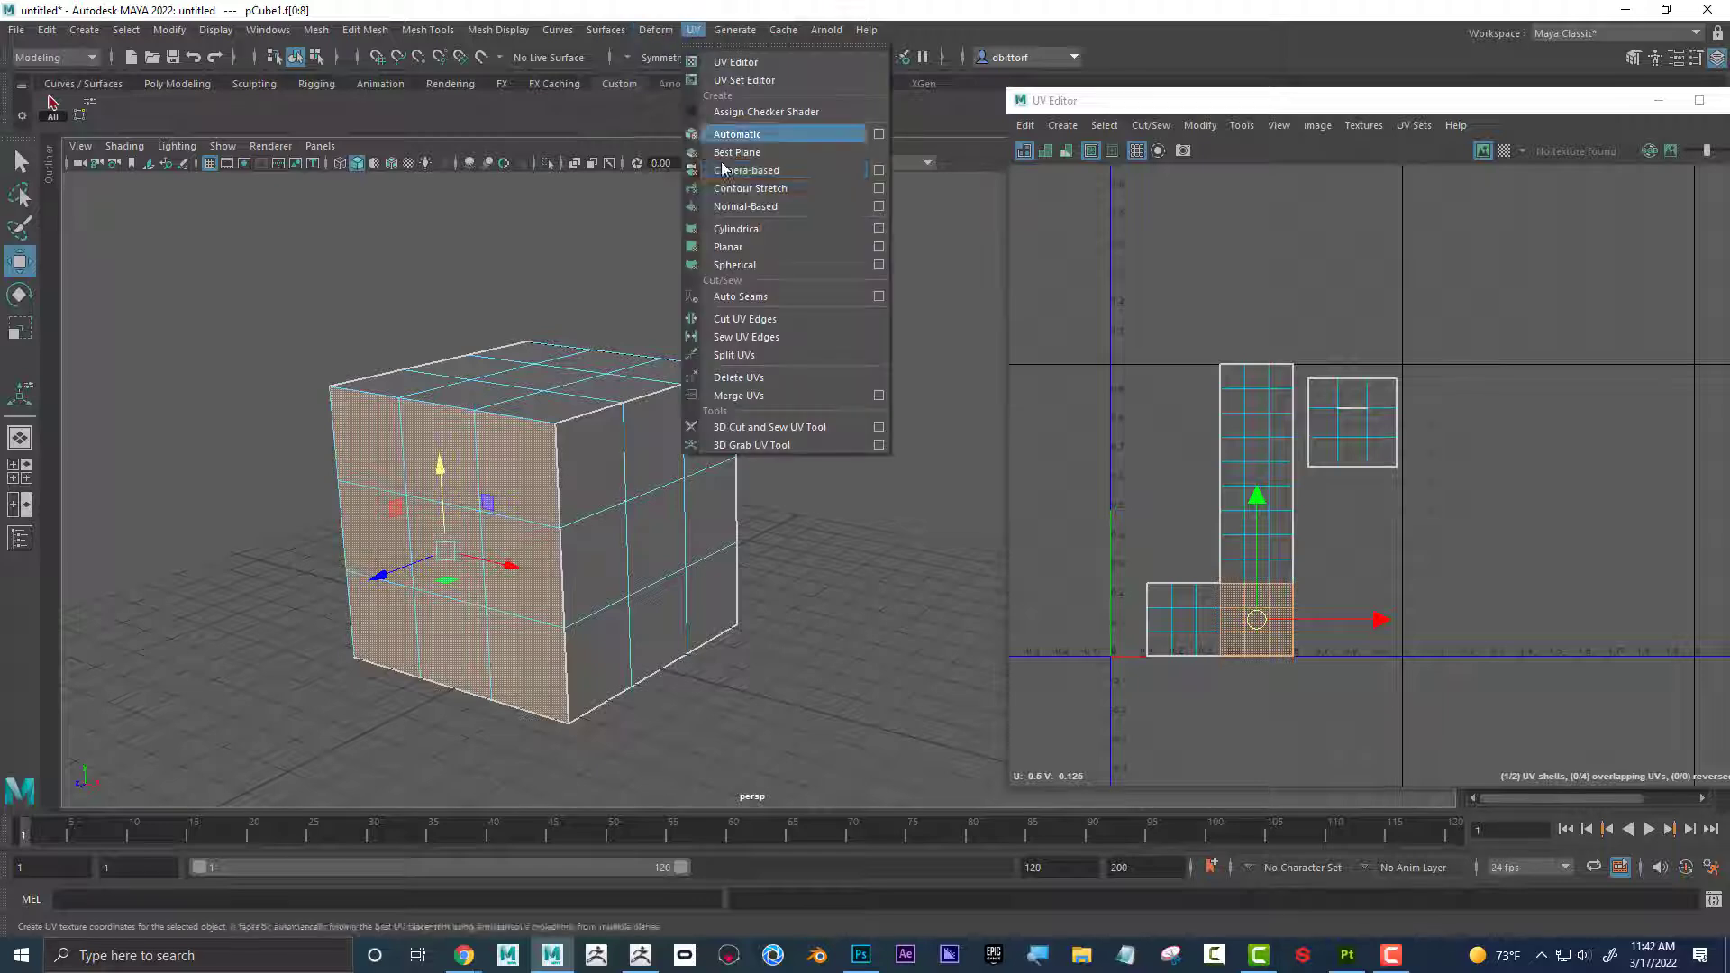
pyautogui.click(757, 236)
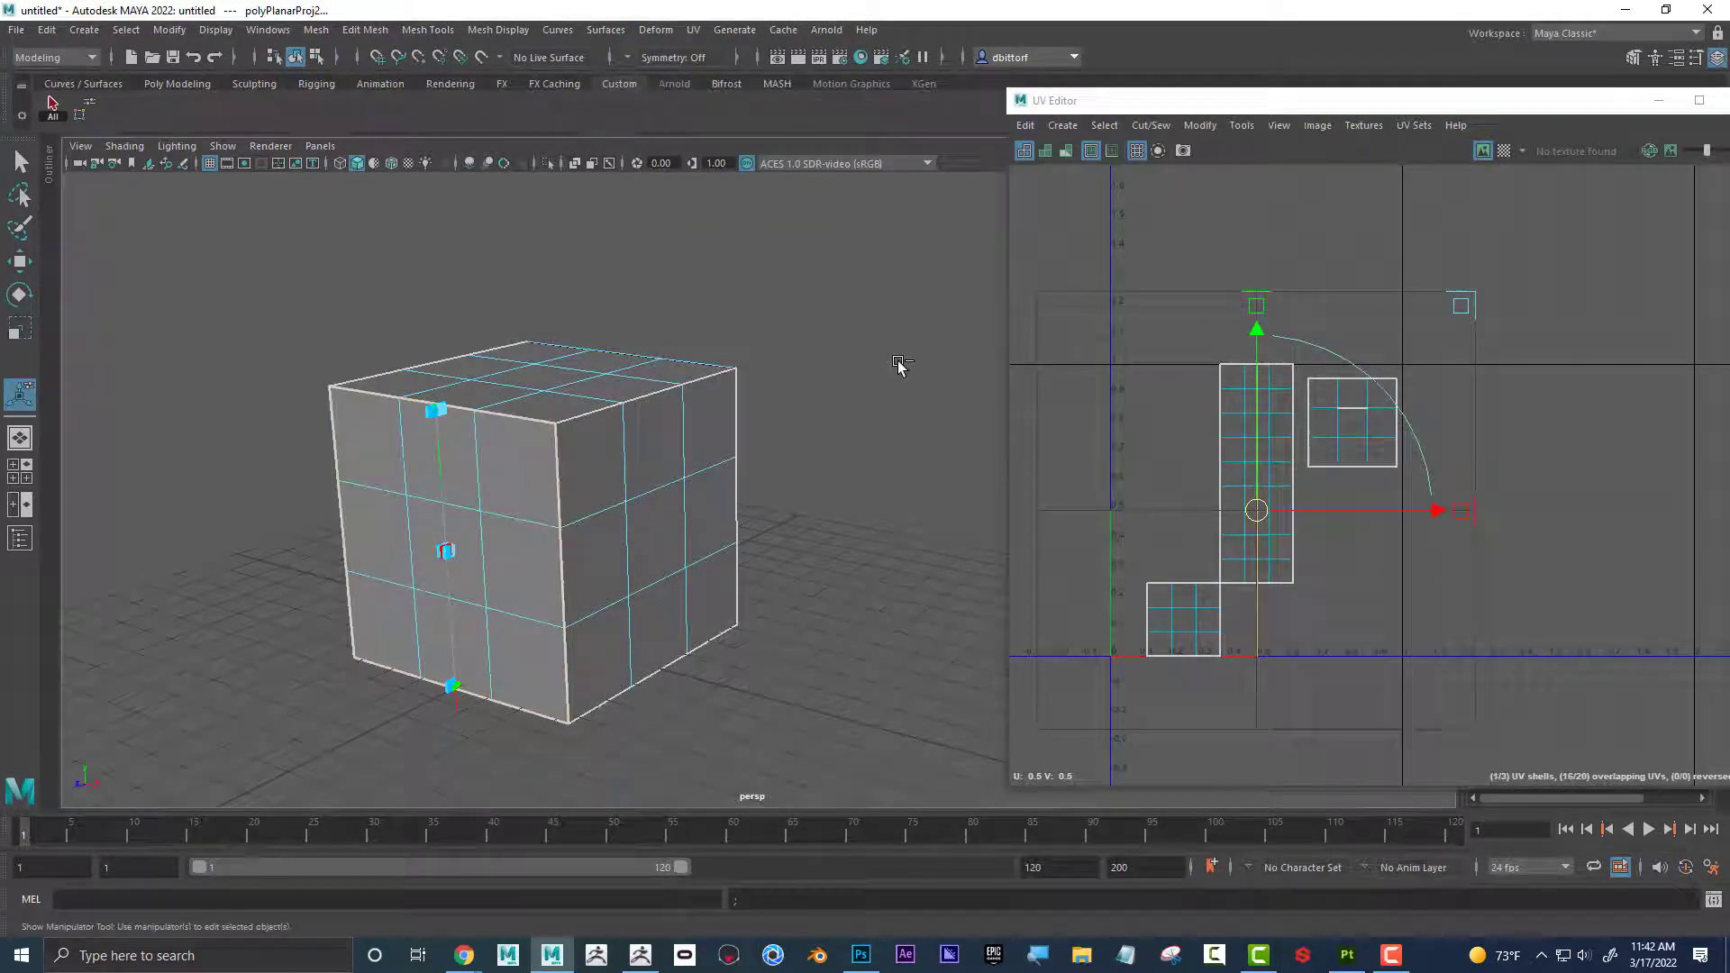
pyautogui.hotkey('ctrl', 'z')
# Project the left-side faces with planar mapping fitted to Best plane and move the new shell to the right of the other shells.
pyautogui.click(693, 30)
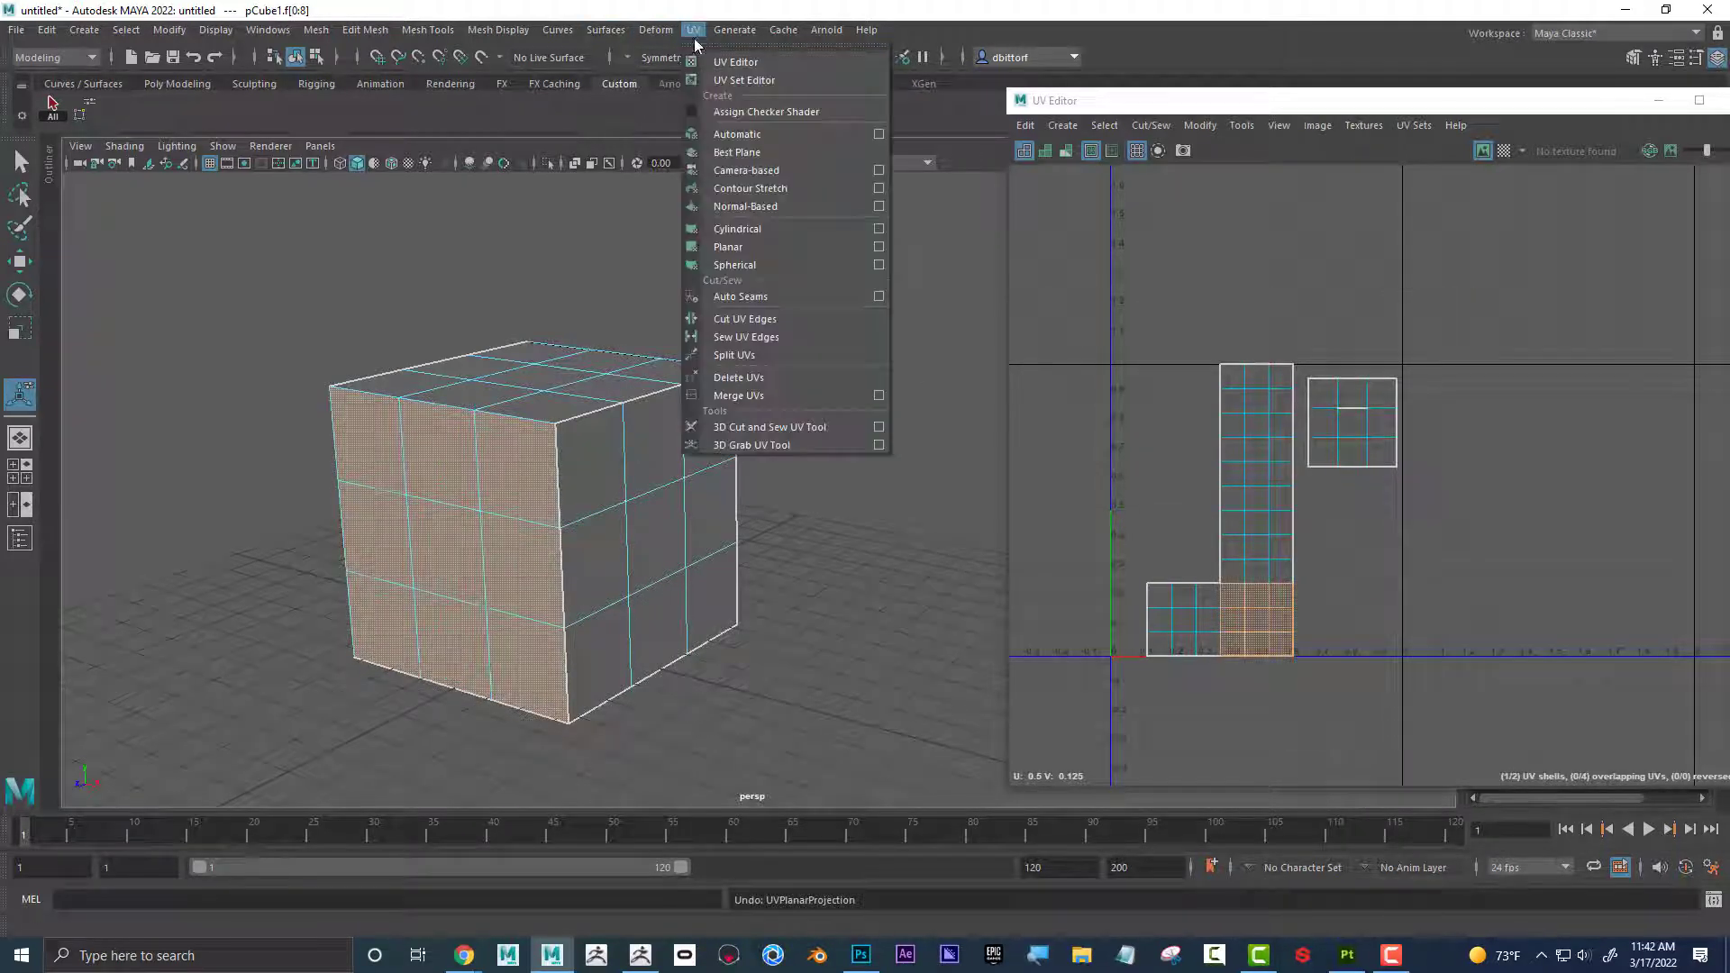
pyautogui.click(879, 246)
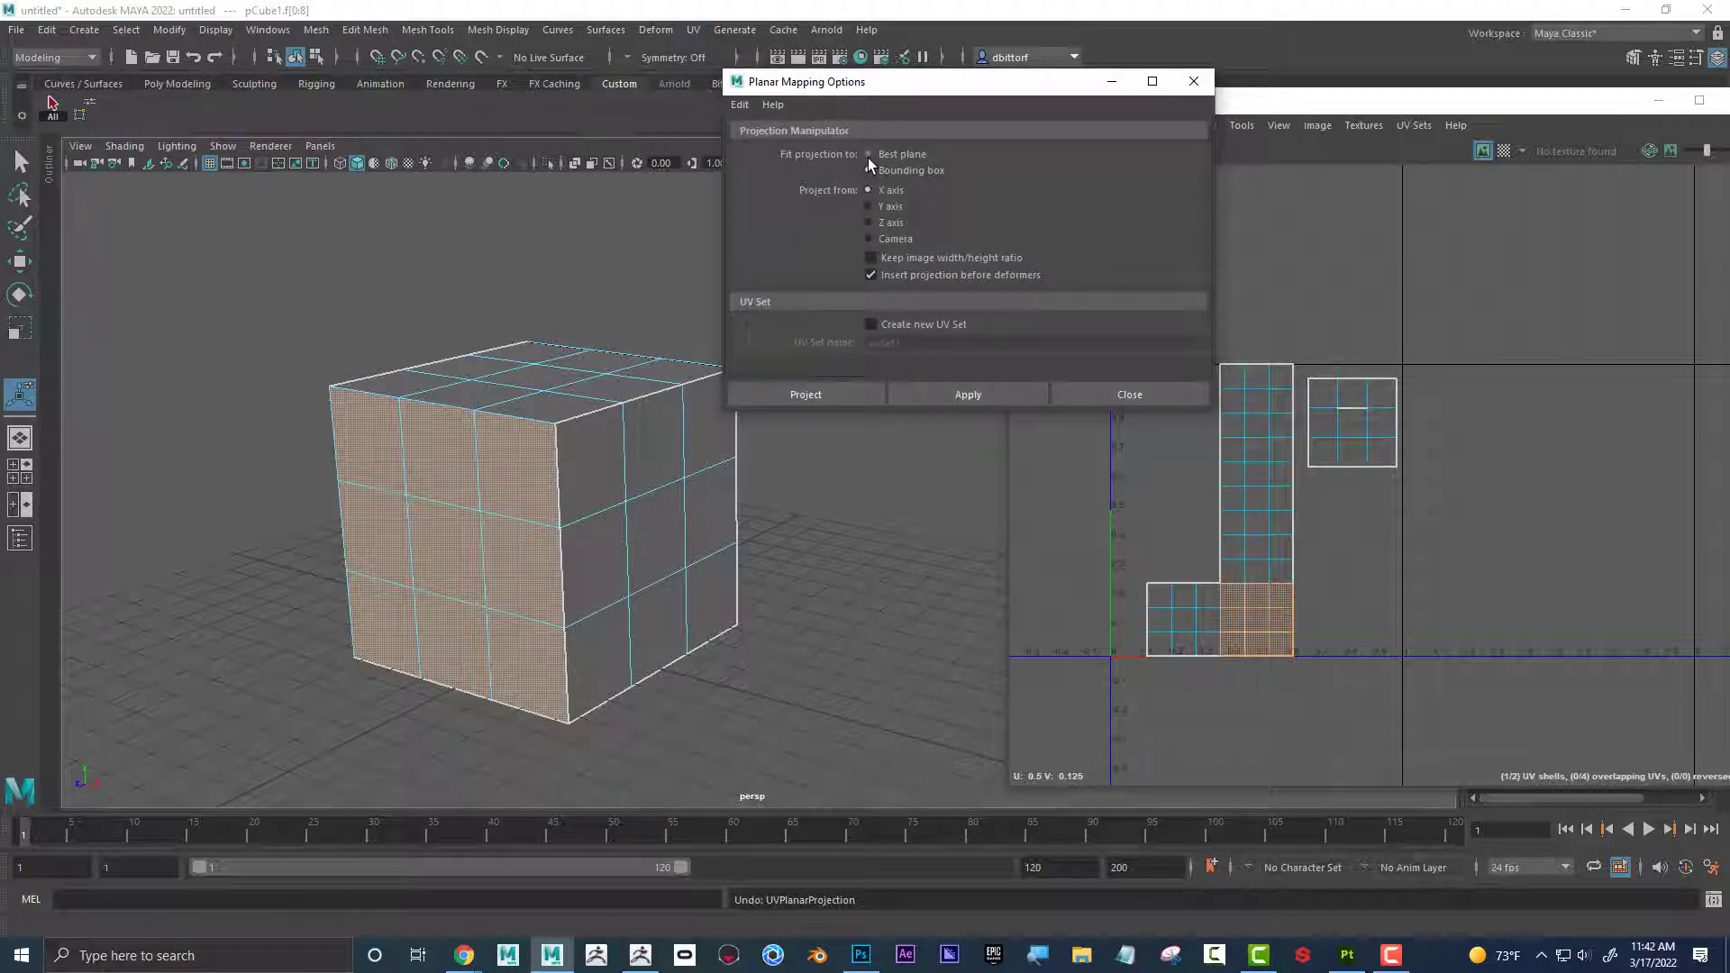
pyautogui.click(954, 394)
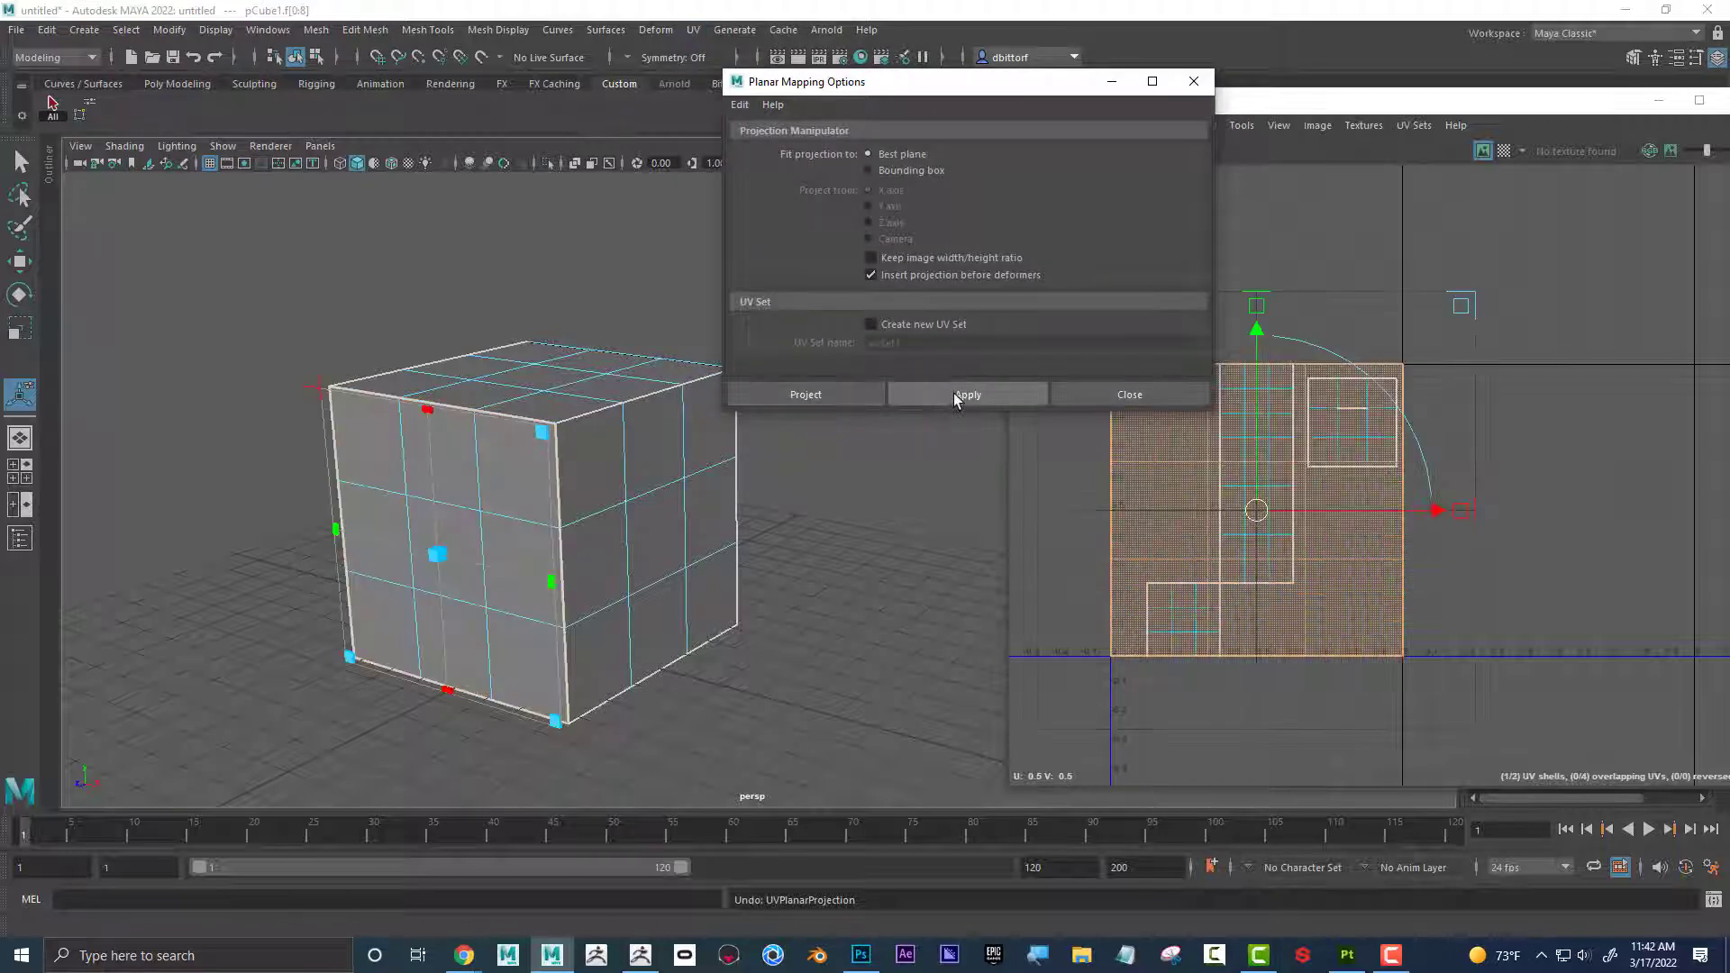
pyautogui.moveTo(1245, 513); pyautogui.dragTo(1607, 548)
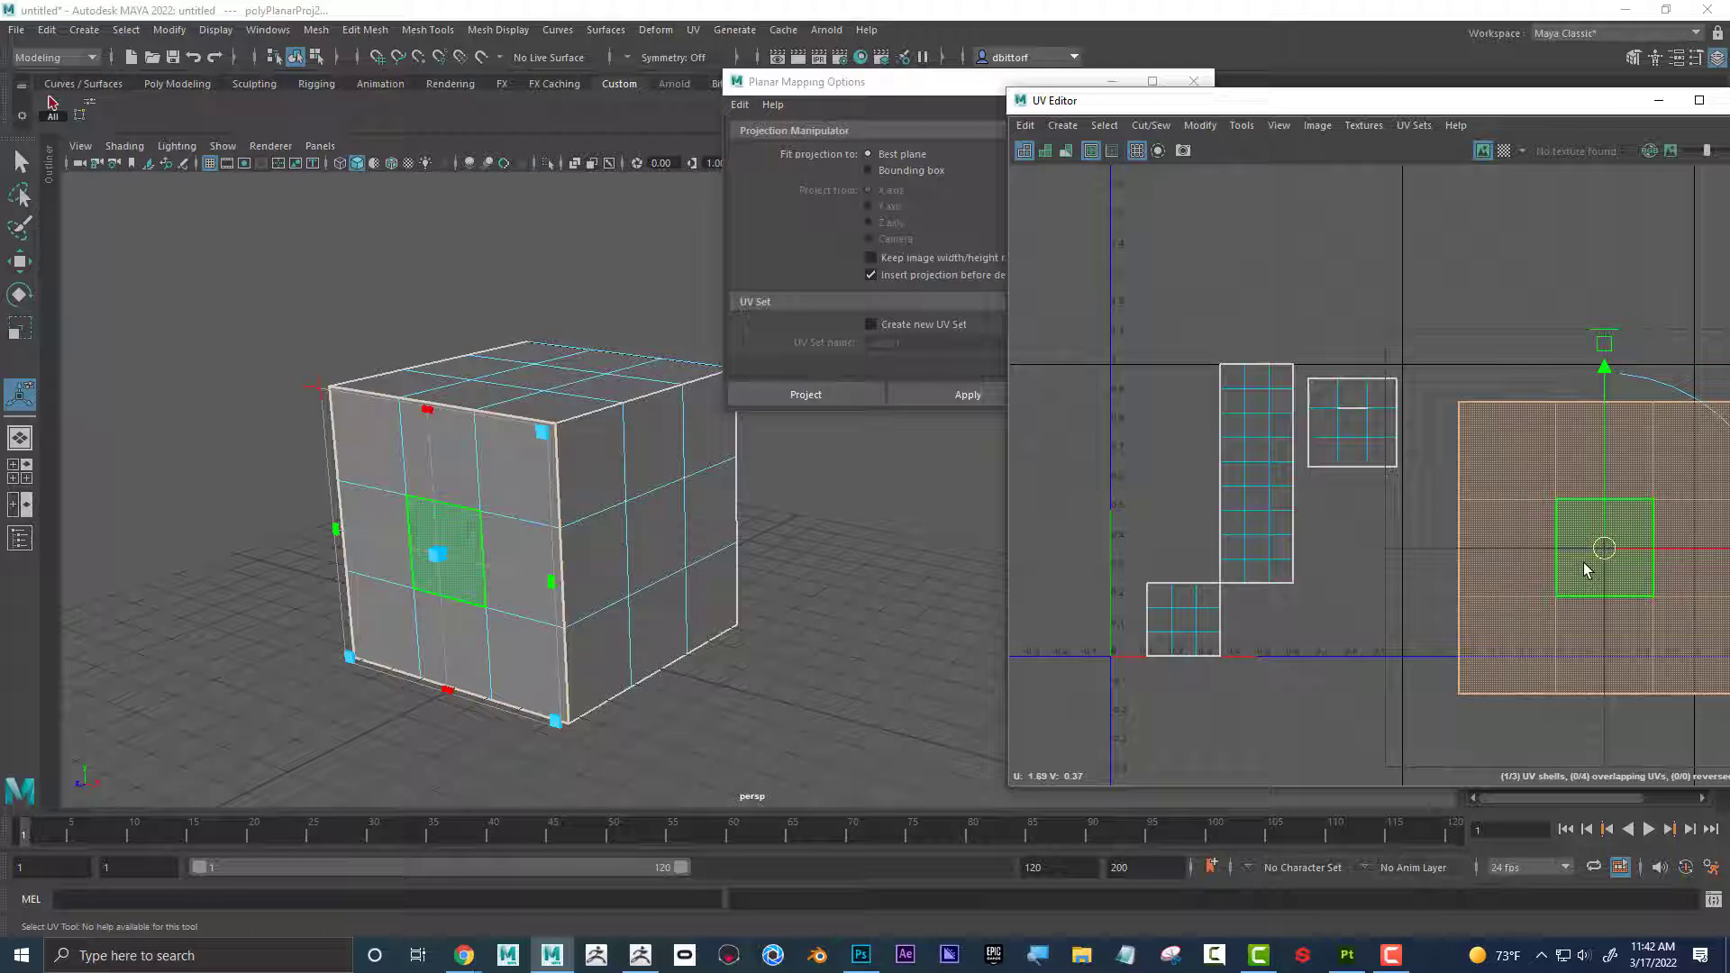
# Select only the cube's nine top faces and apply the Best plane planar projection to them.
pyautogui.keyDown('alt'); pyautogui.moveTo(512, 395); pyautogui.dragTo(511, 404); pyautogui.keyUp('alt')
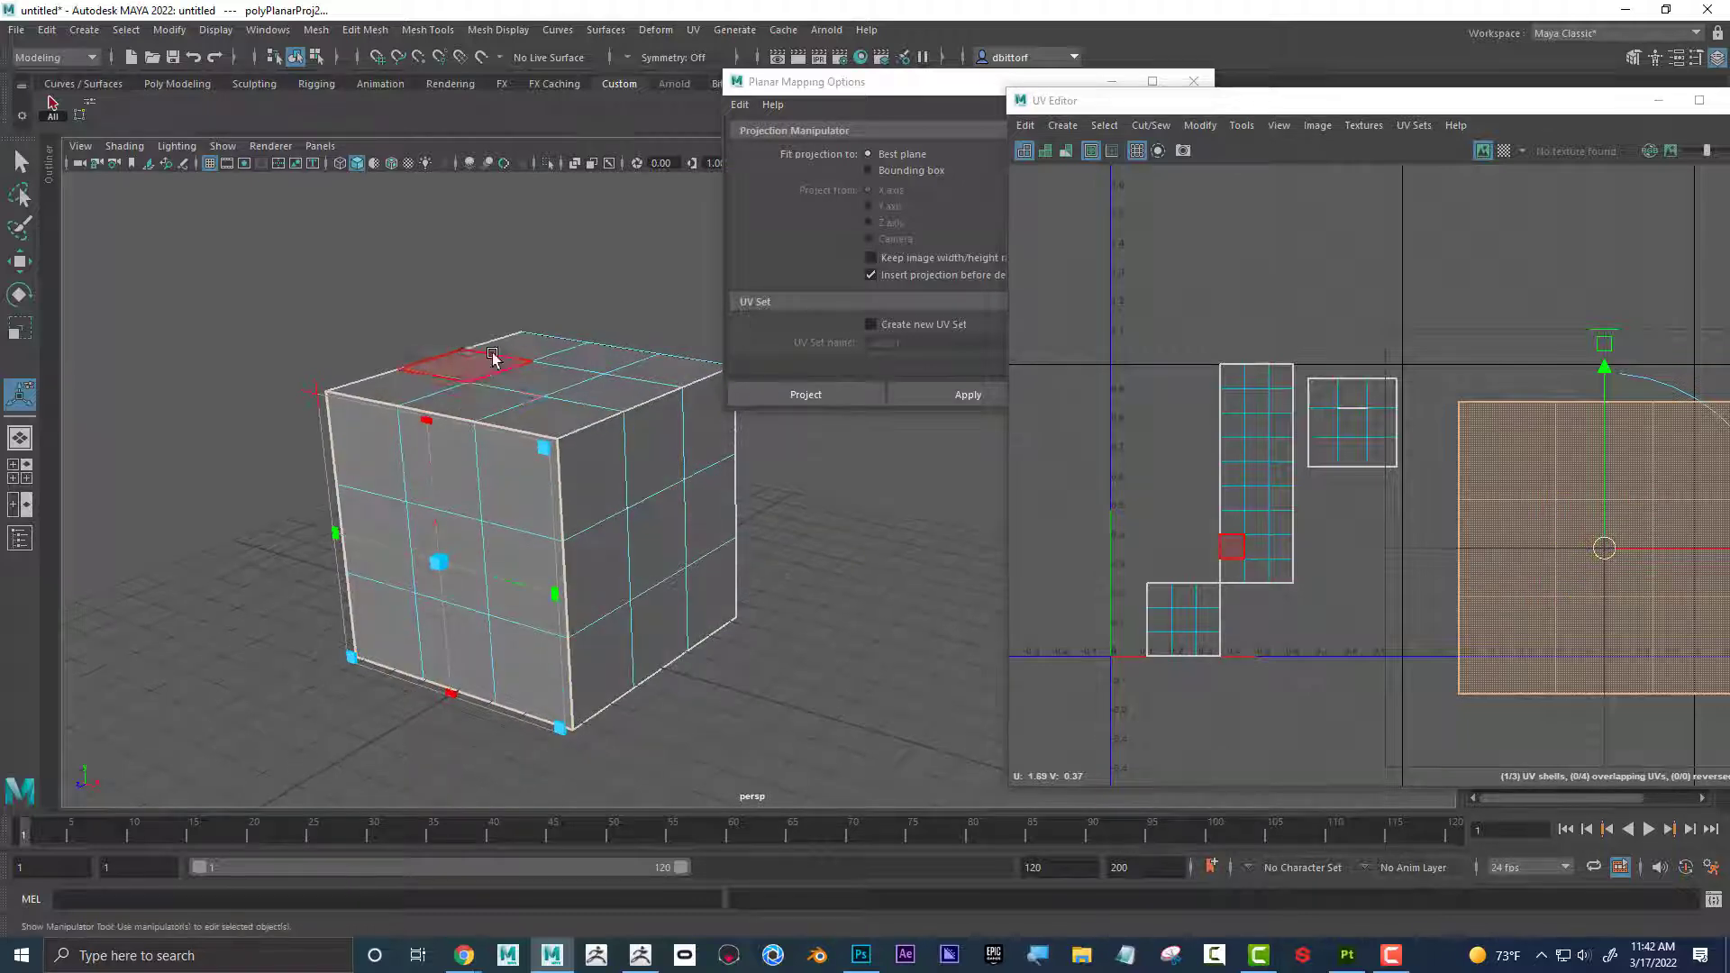
pyautogui.moveTo(493, 359); pyautogui.dragTo(533, 402, button='right')
pyautogui.click(539, 239)
pyautogui.click(530, 355)
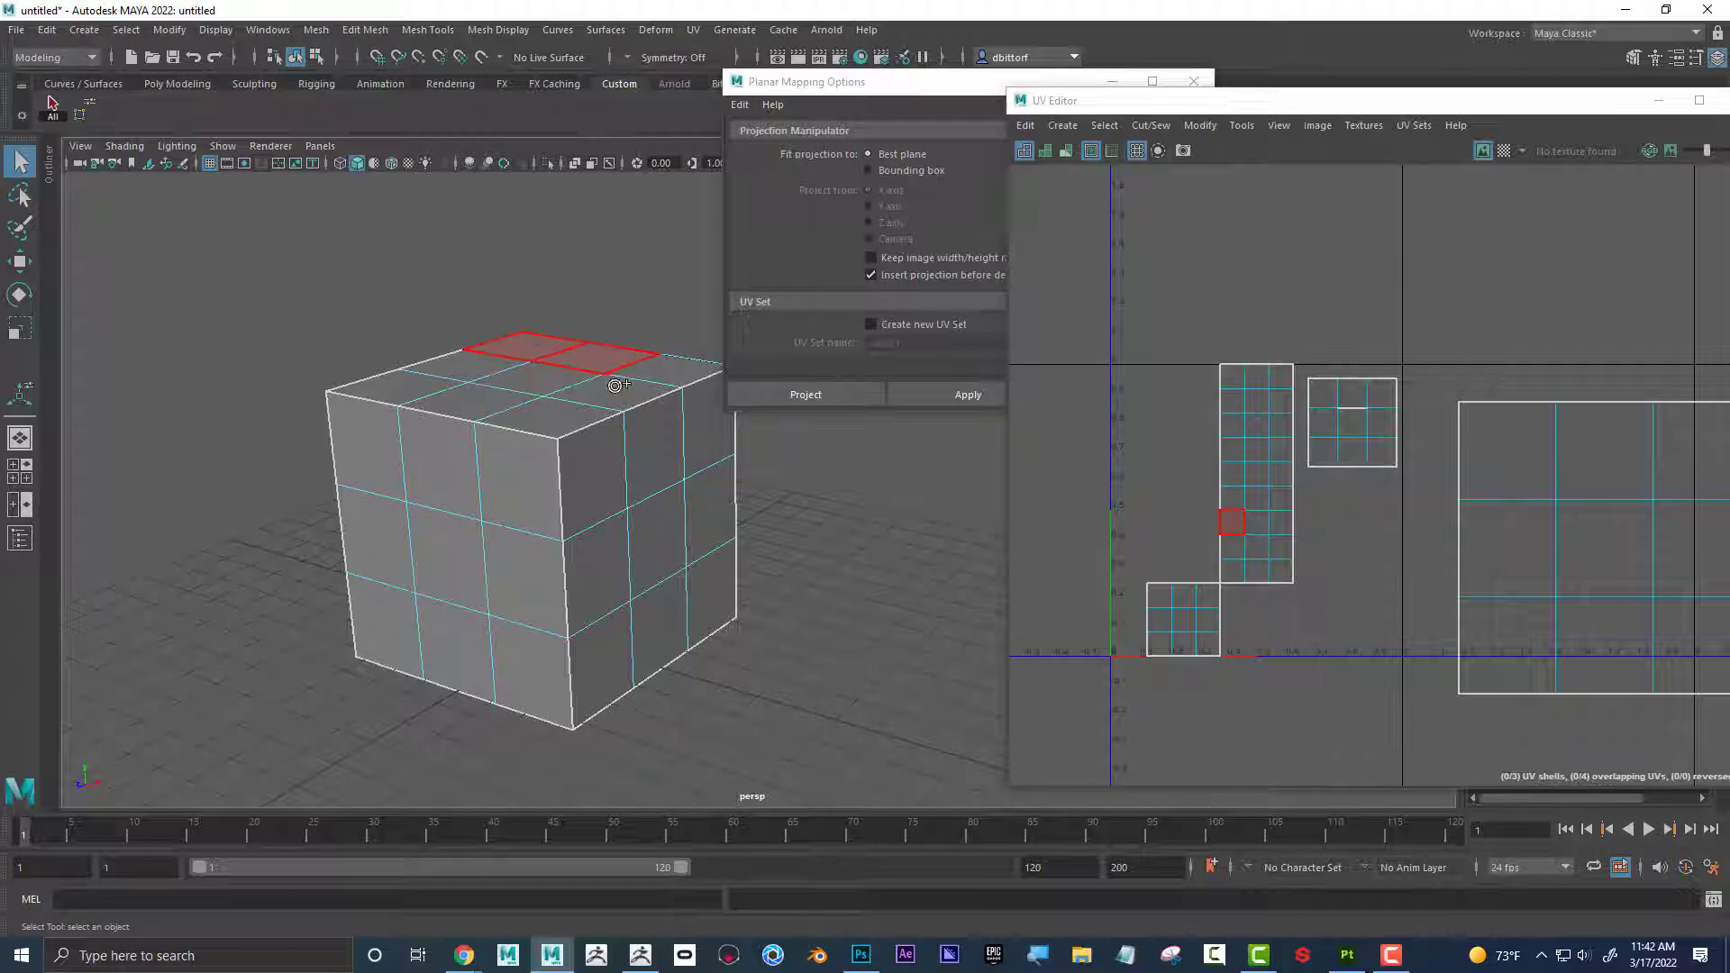
pyautogui.moveTo(615, 386); pyautogui.dragTo(618, 372)
pyautogui.moveTo(464, 372); pyautogui.dragTo(568, 413)
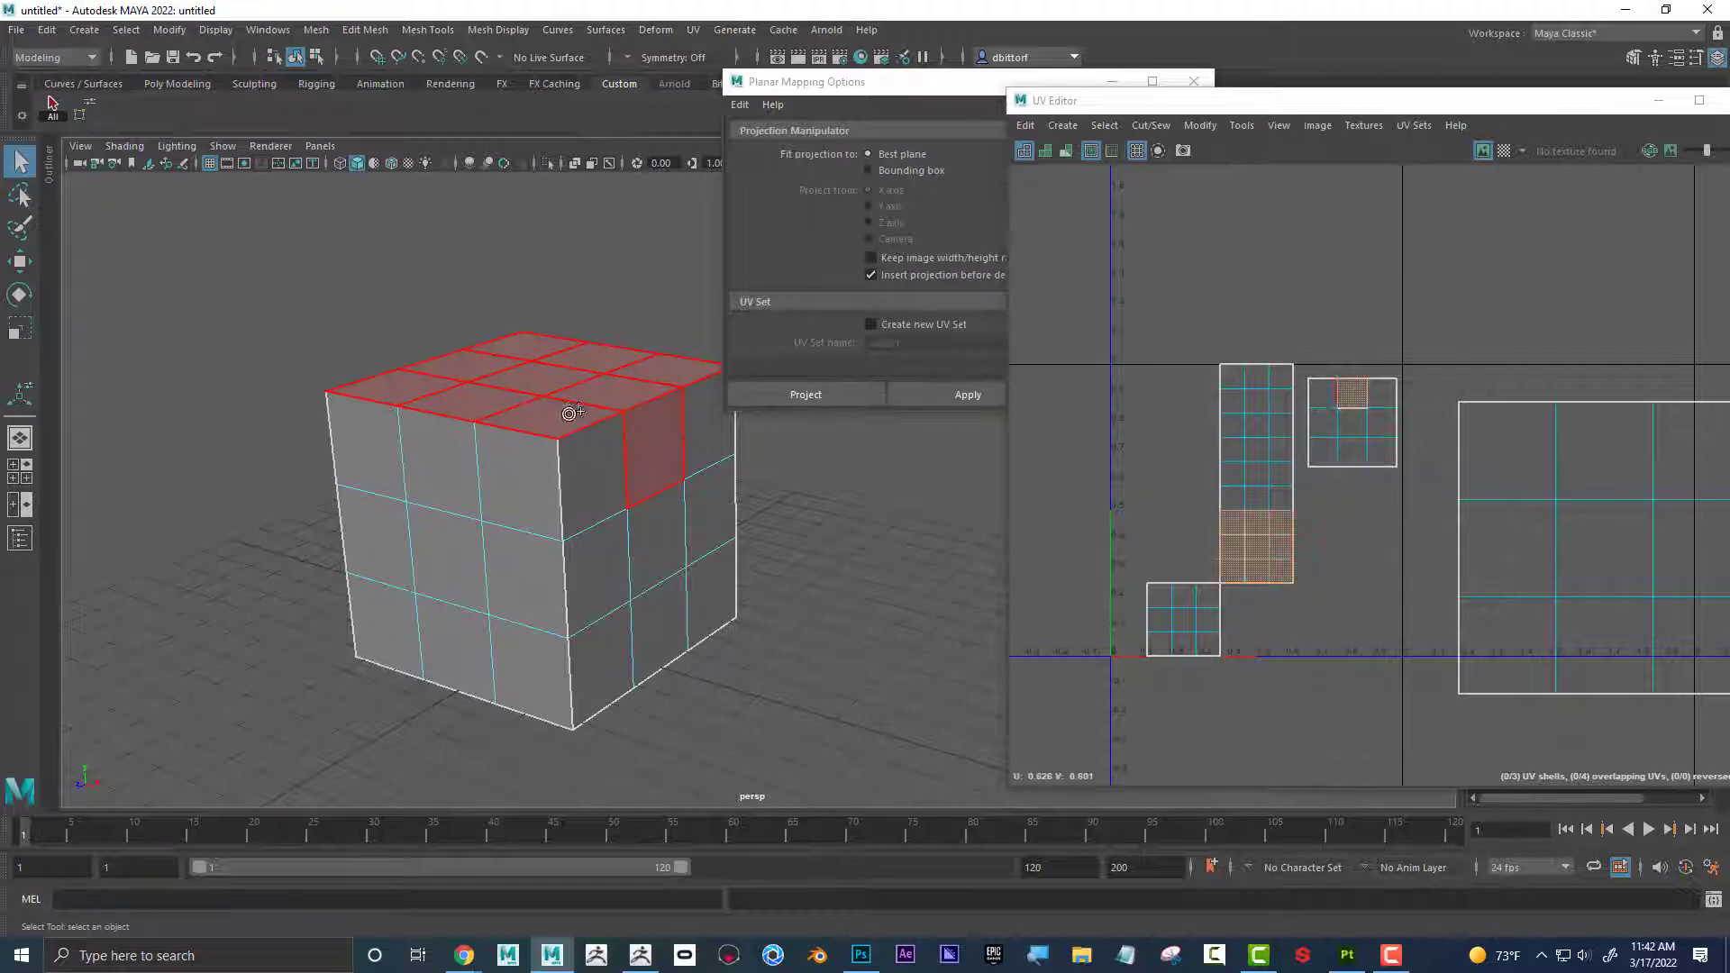
pyautogui.keyDown('ctrl'); pyautogui.click(653, 433); pyautogui.keyUp('ctrl')
pyautogui.click(860, 396)
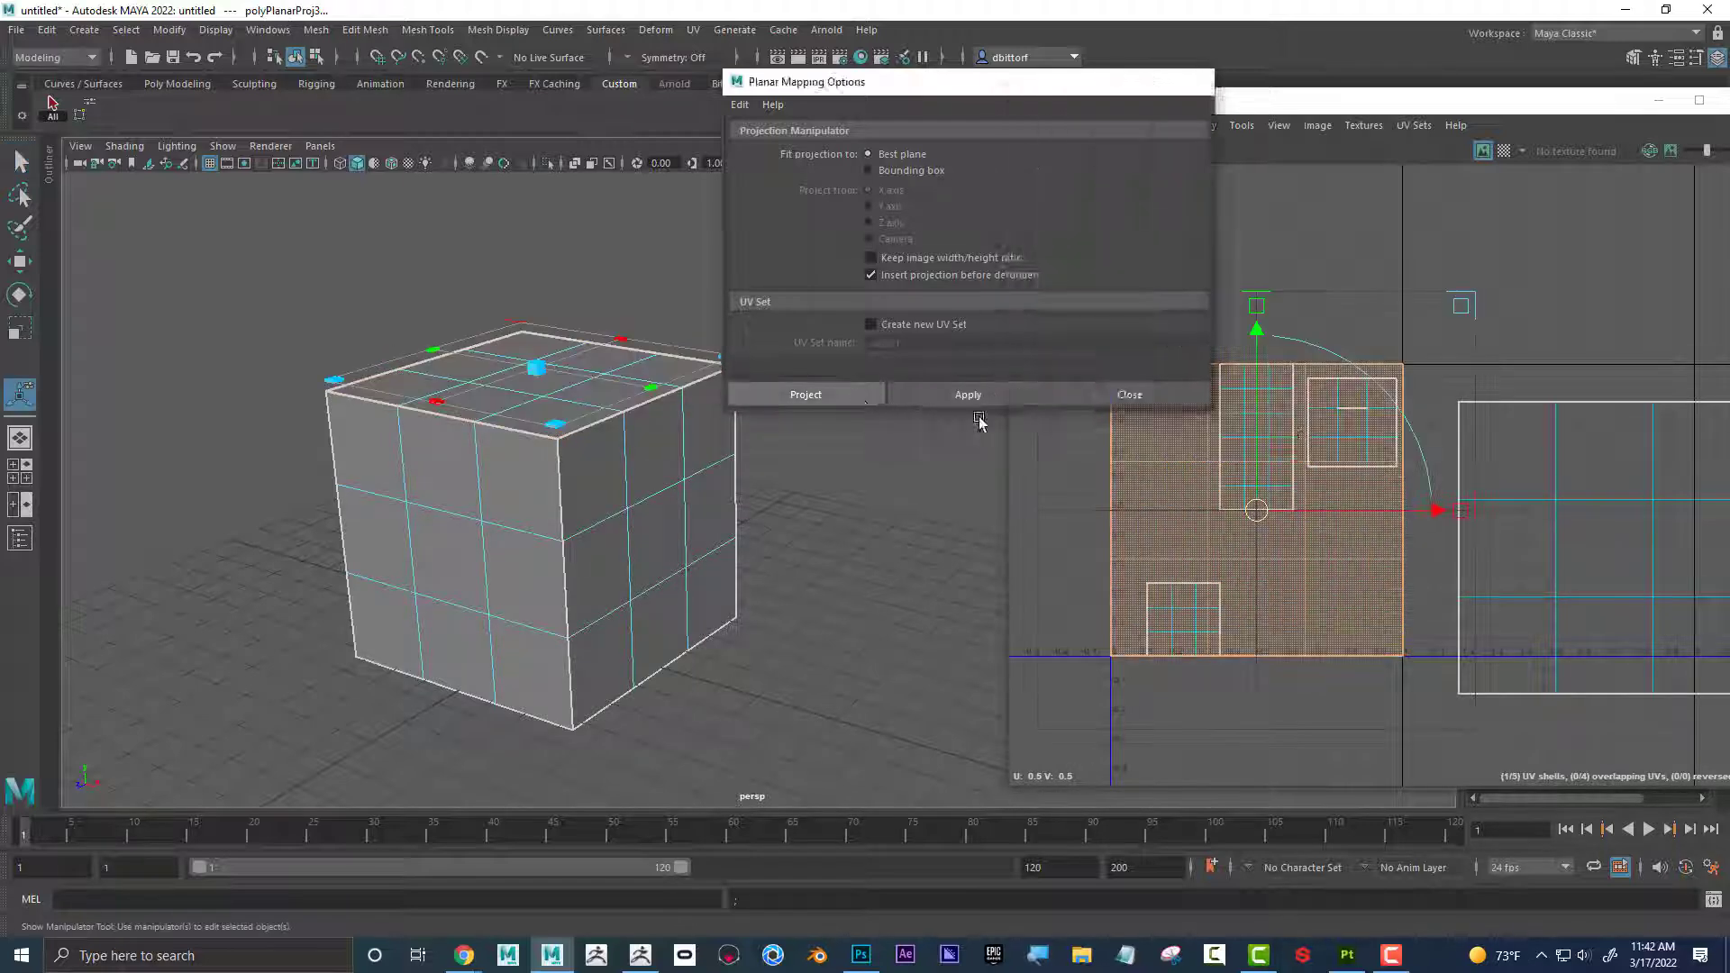
# Move the top-face shell directly above the first projected shell and select all nine faces of the cube's front side.
pyautogui.moveTo(1395, 390); pyautogui.dragTo(1595, 240)
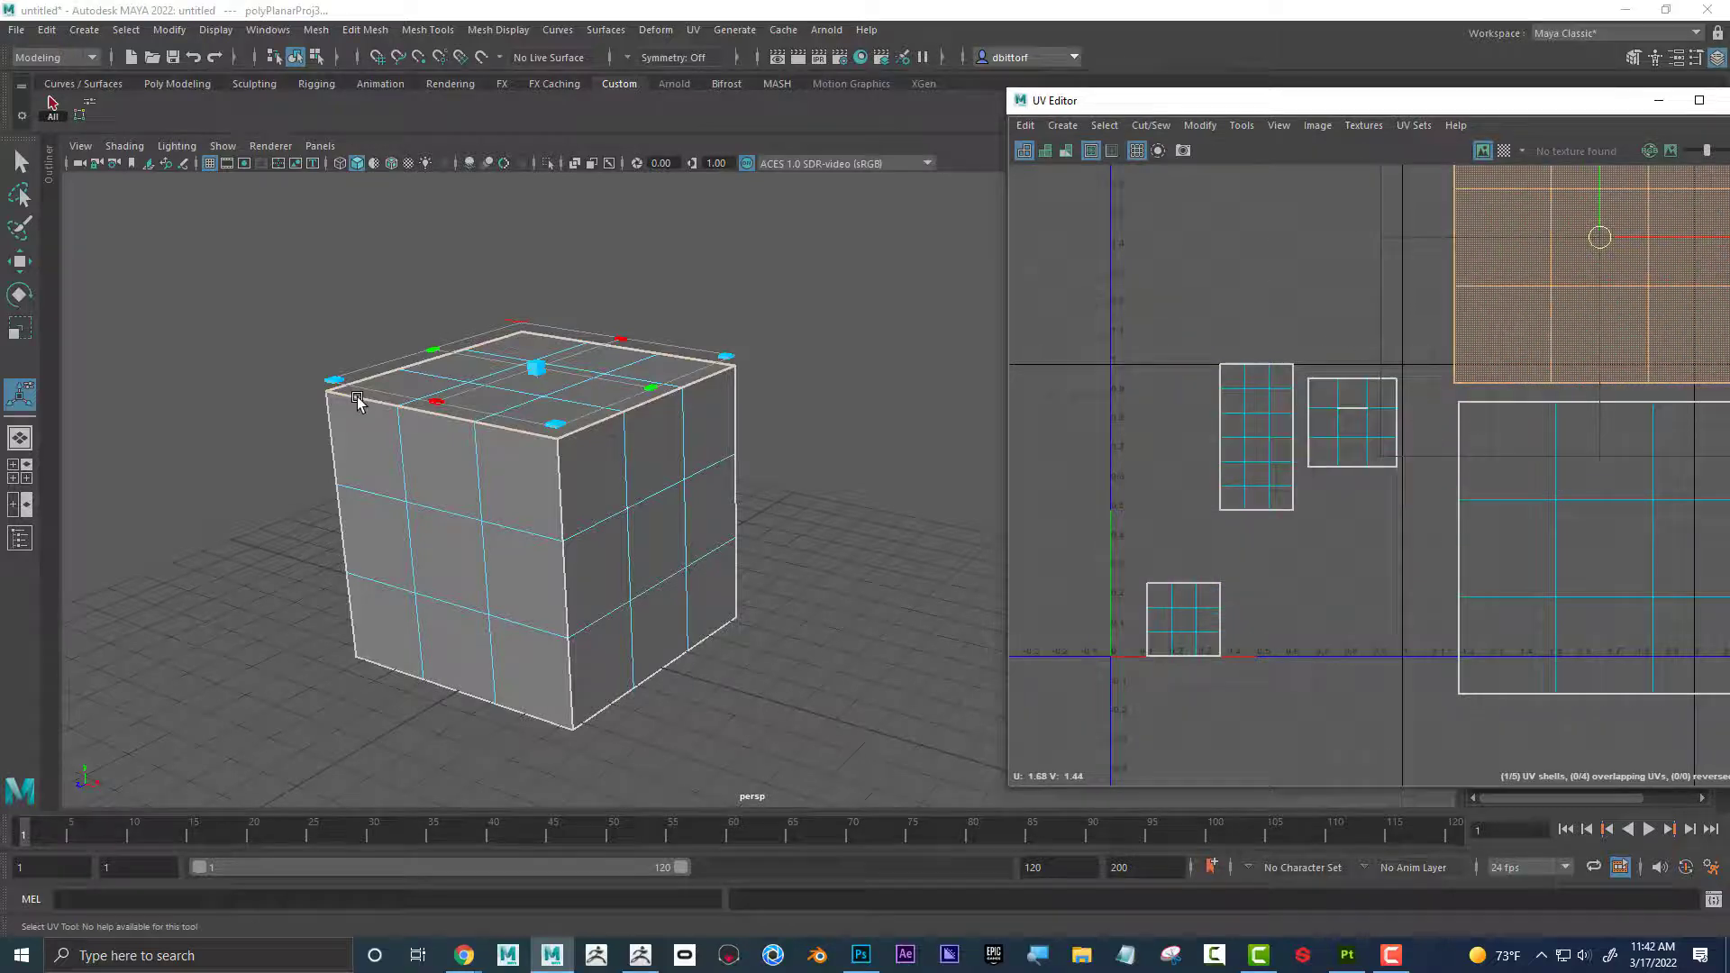
pyautogui.keyDown('alt'); pyautogui.moveTo(350, 392); pyautogui.dragTo(545, 355); pyautogui.keyUp('alt')
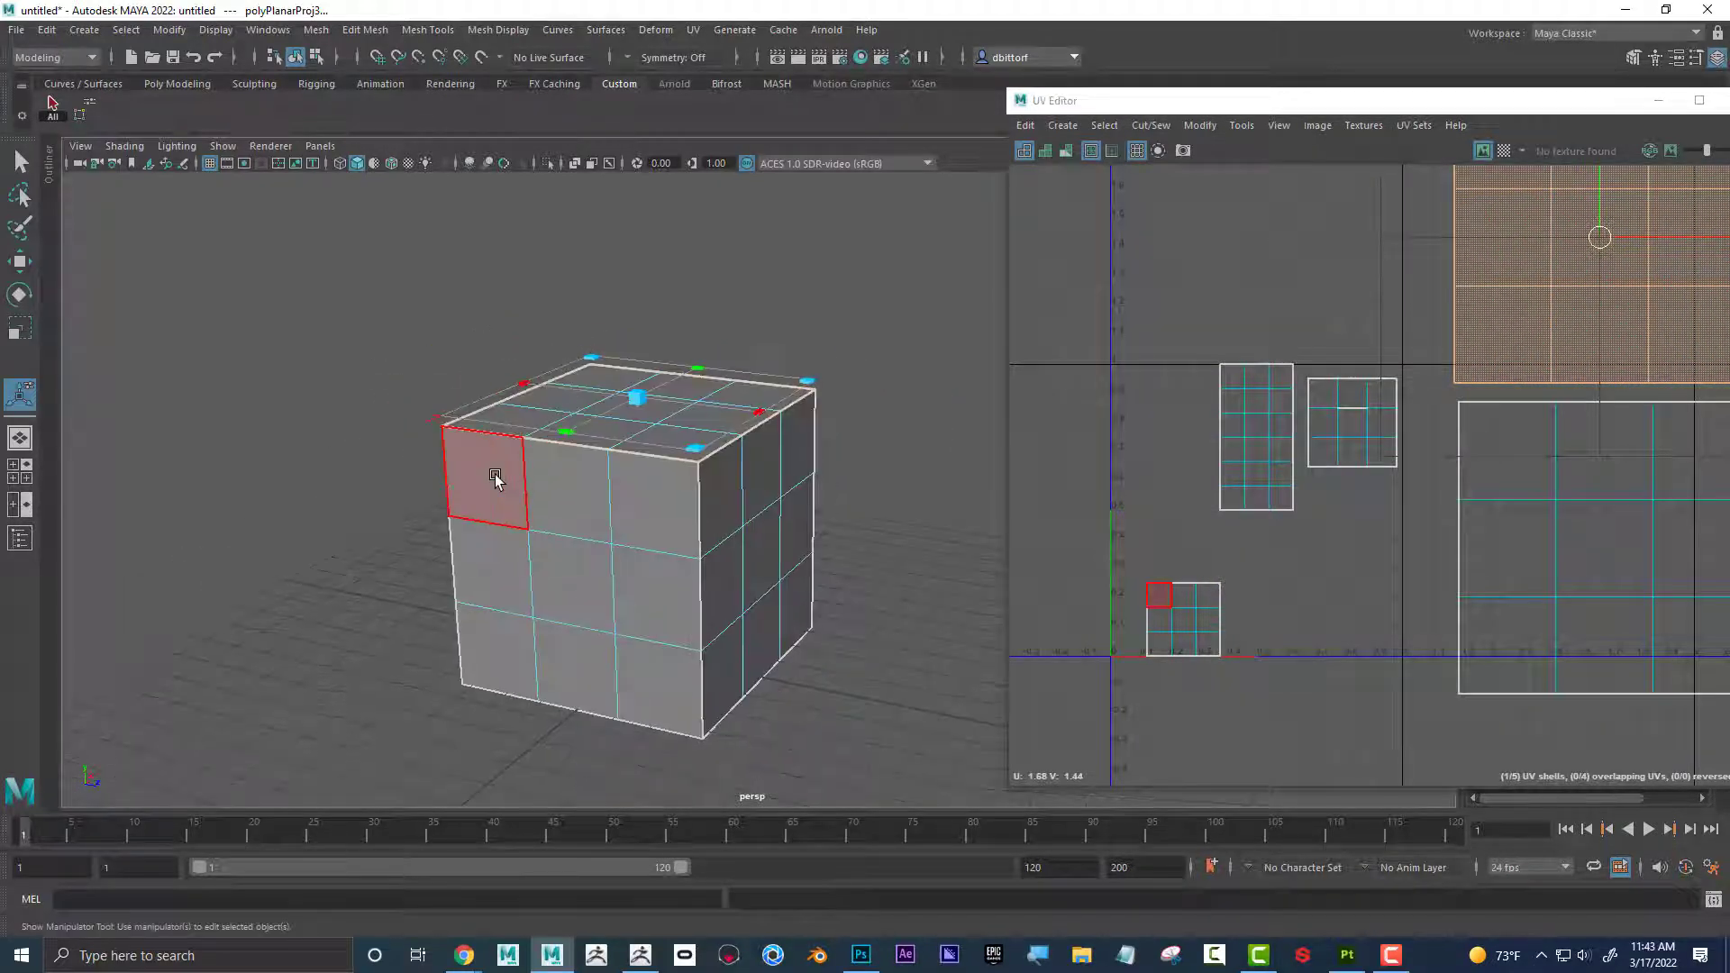
pyautogui.moveTo(493, 461); pyautogui.dragTo(493, 510, button='right')
pyautogui.click(462, 478)
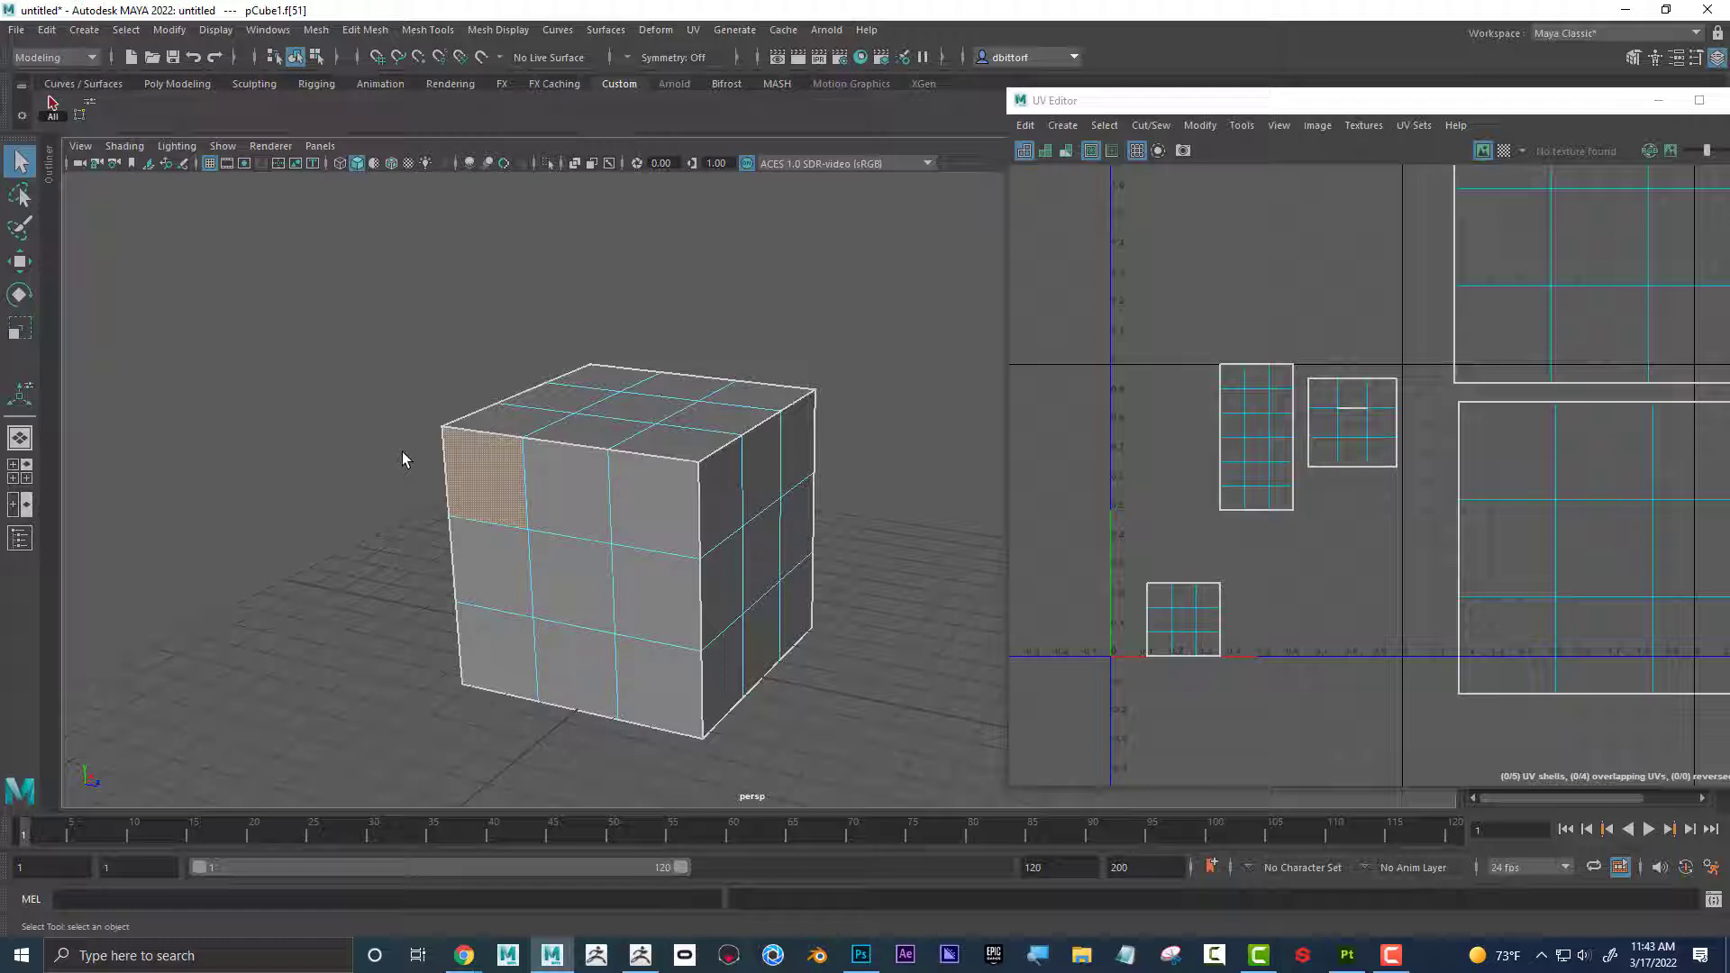
pyautogui.click(402, 452)
pyautogui.moveTo(505, 479); pyautogui.dragTo(679, 505)
pyautogui.moveTo(602, 669); pyautogui.dragTo(604, 550)
# Apply a planar projection to the selected front faces and move their shell above the 0–1 UV square.
pyautogui.click(691, 30)
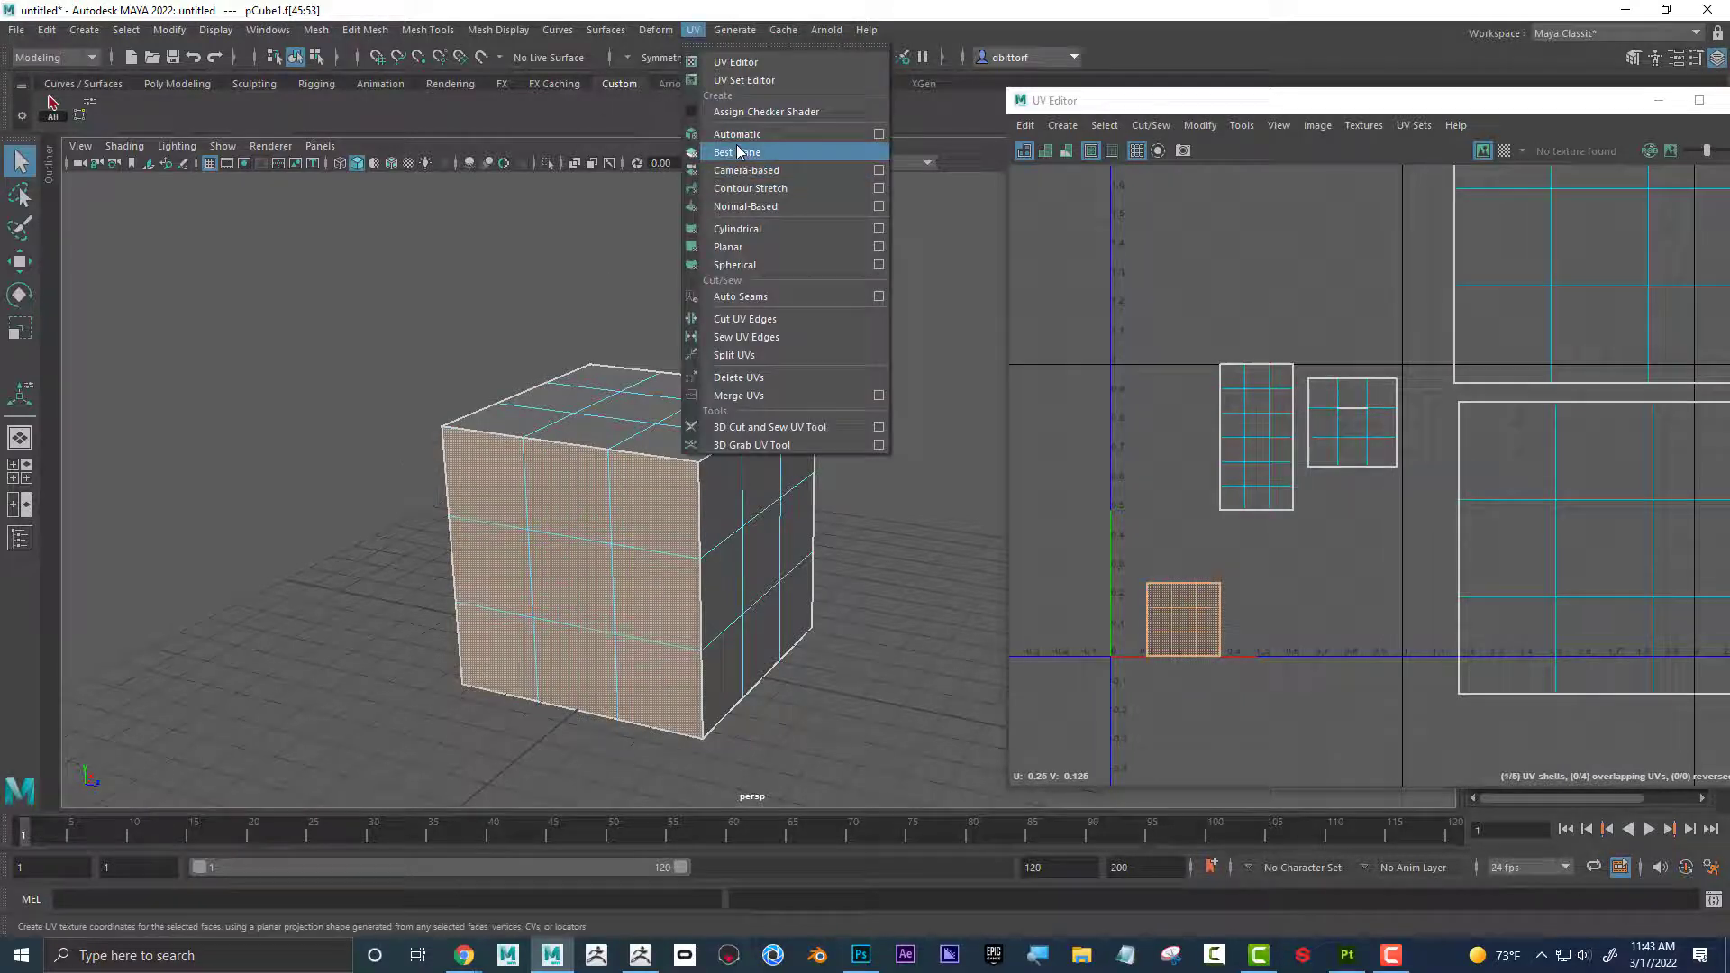
pyautogui.click(772, 246)
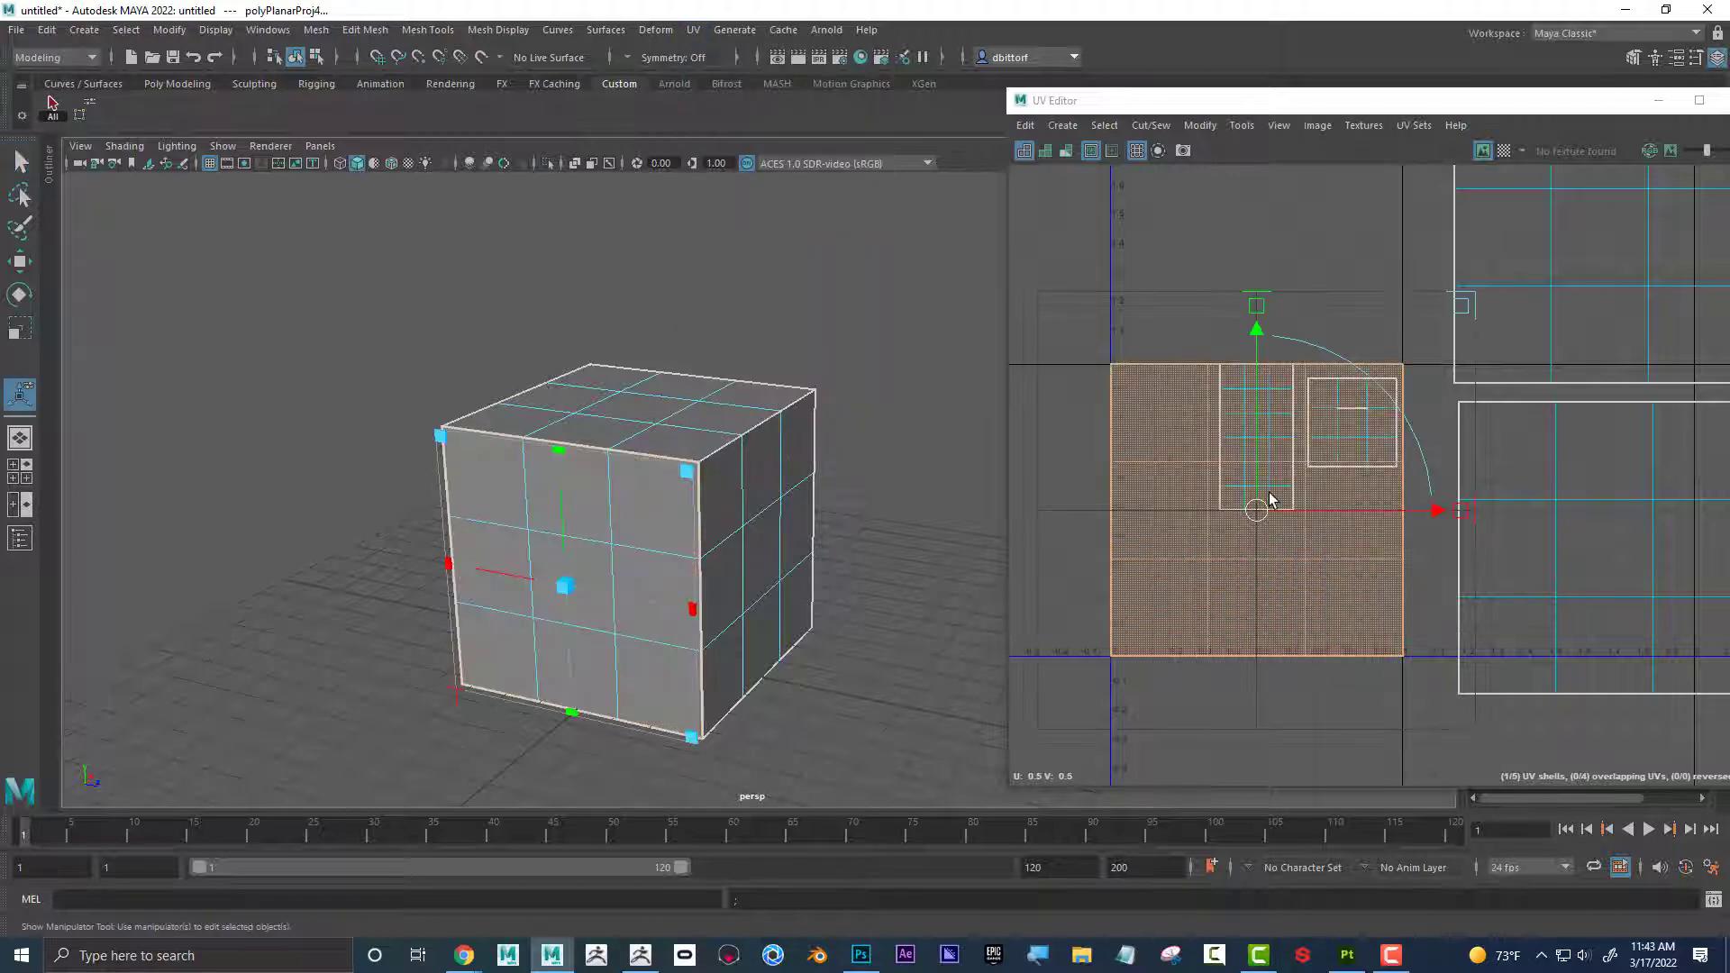
pyautogui.moveTo(1254, 506); pyautogui.dragTo(1252, 142)
# Planar-project all nine faces of the next unmapped side and move their shell to the left of the small shells.
pyautogui.keyDown('alt'); pyautogui.moveTo(473, 443); pyautogui.dragTo(620, 557); pyautogui.keyUp('alt')
pyautogui.scroll(2, 657, 429)
pyautogui.click(571, 458)
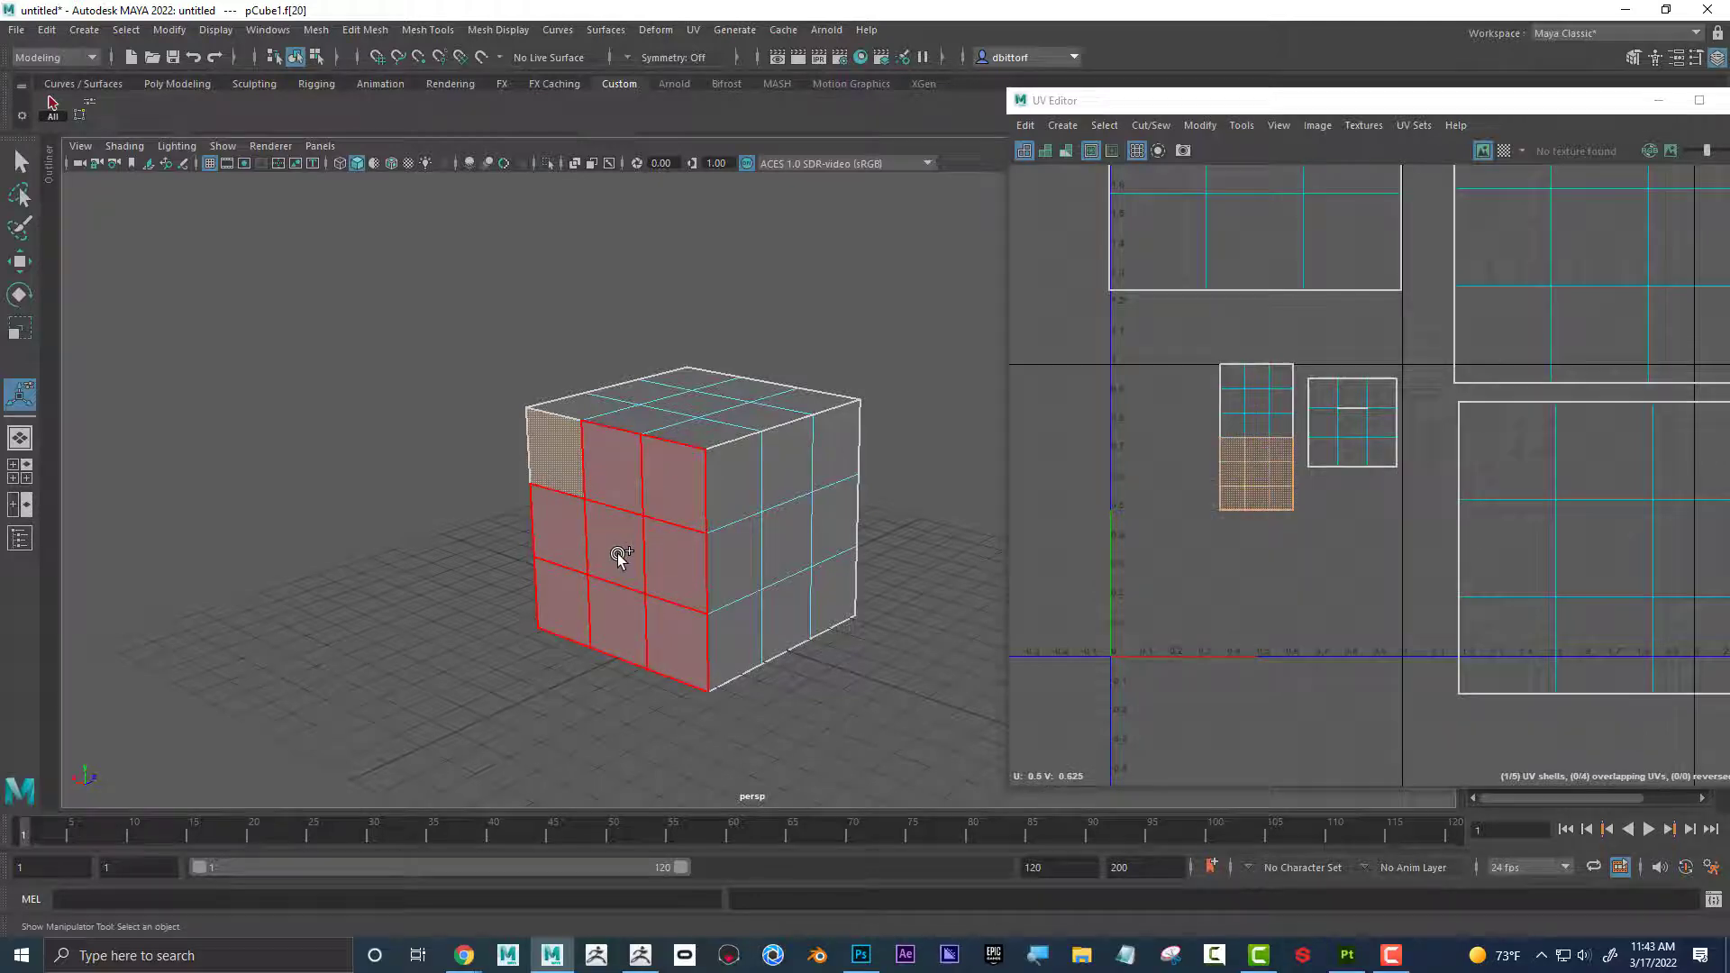
pyautogui.click(693, 30)
pyautogui.click(781, 245)
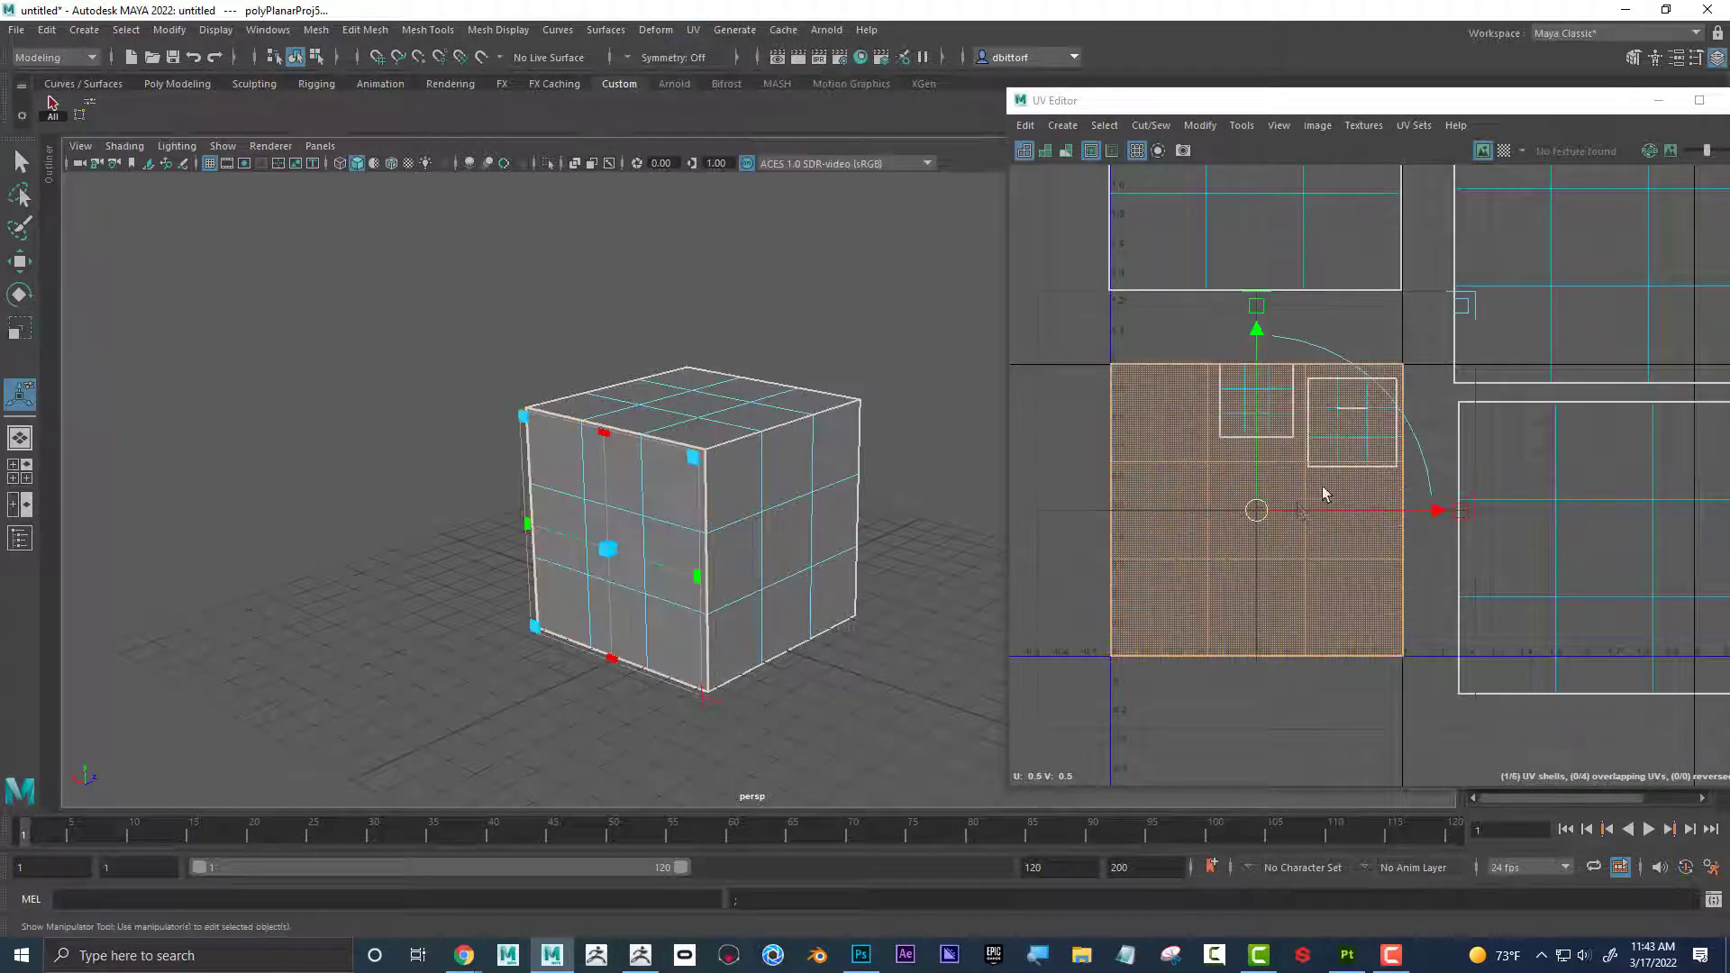
pyautogui.moveTo(1253, 508); pyautogui.dragTo(1031, 460)
# Try to lay out all the cube's UV shells together, then cancel the non-manifold geometry fix.
pyautogui.scroll(-3, 1354, 382)
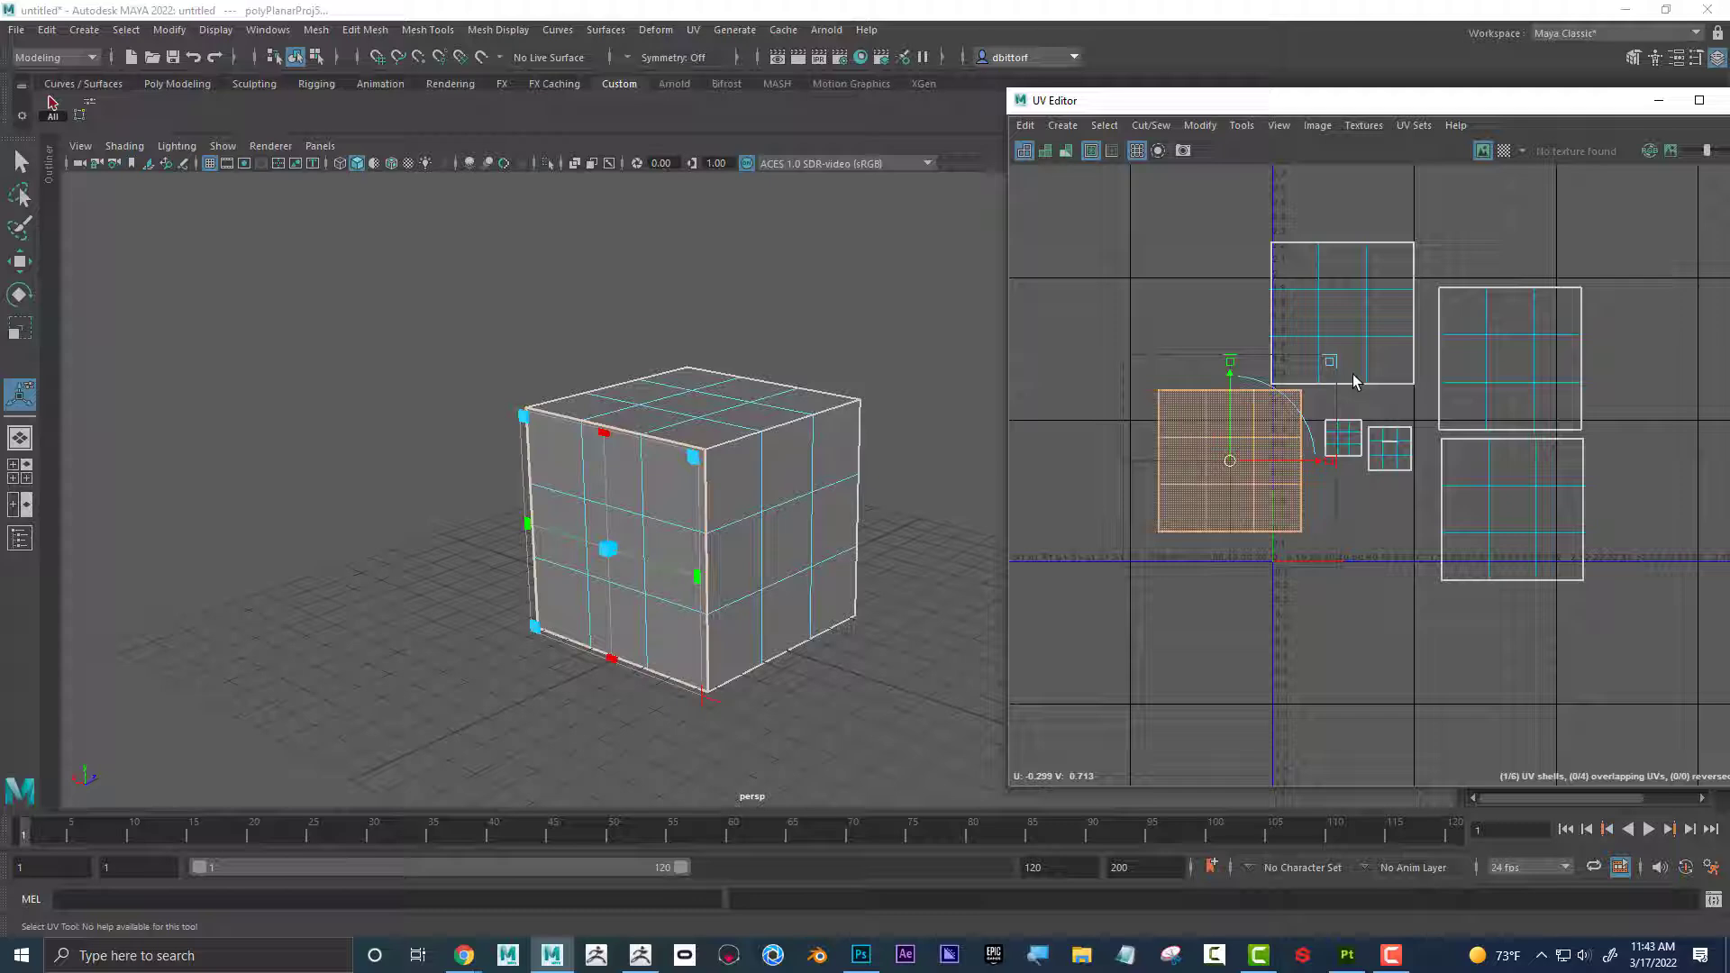
pyautogui.moveTo(1352, 347); pyautogui.dragTo(1240, 323, button='right')
pyautogui.moveTo(1142, 234); pyautogui.dragTo(1651, 665)
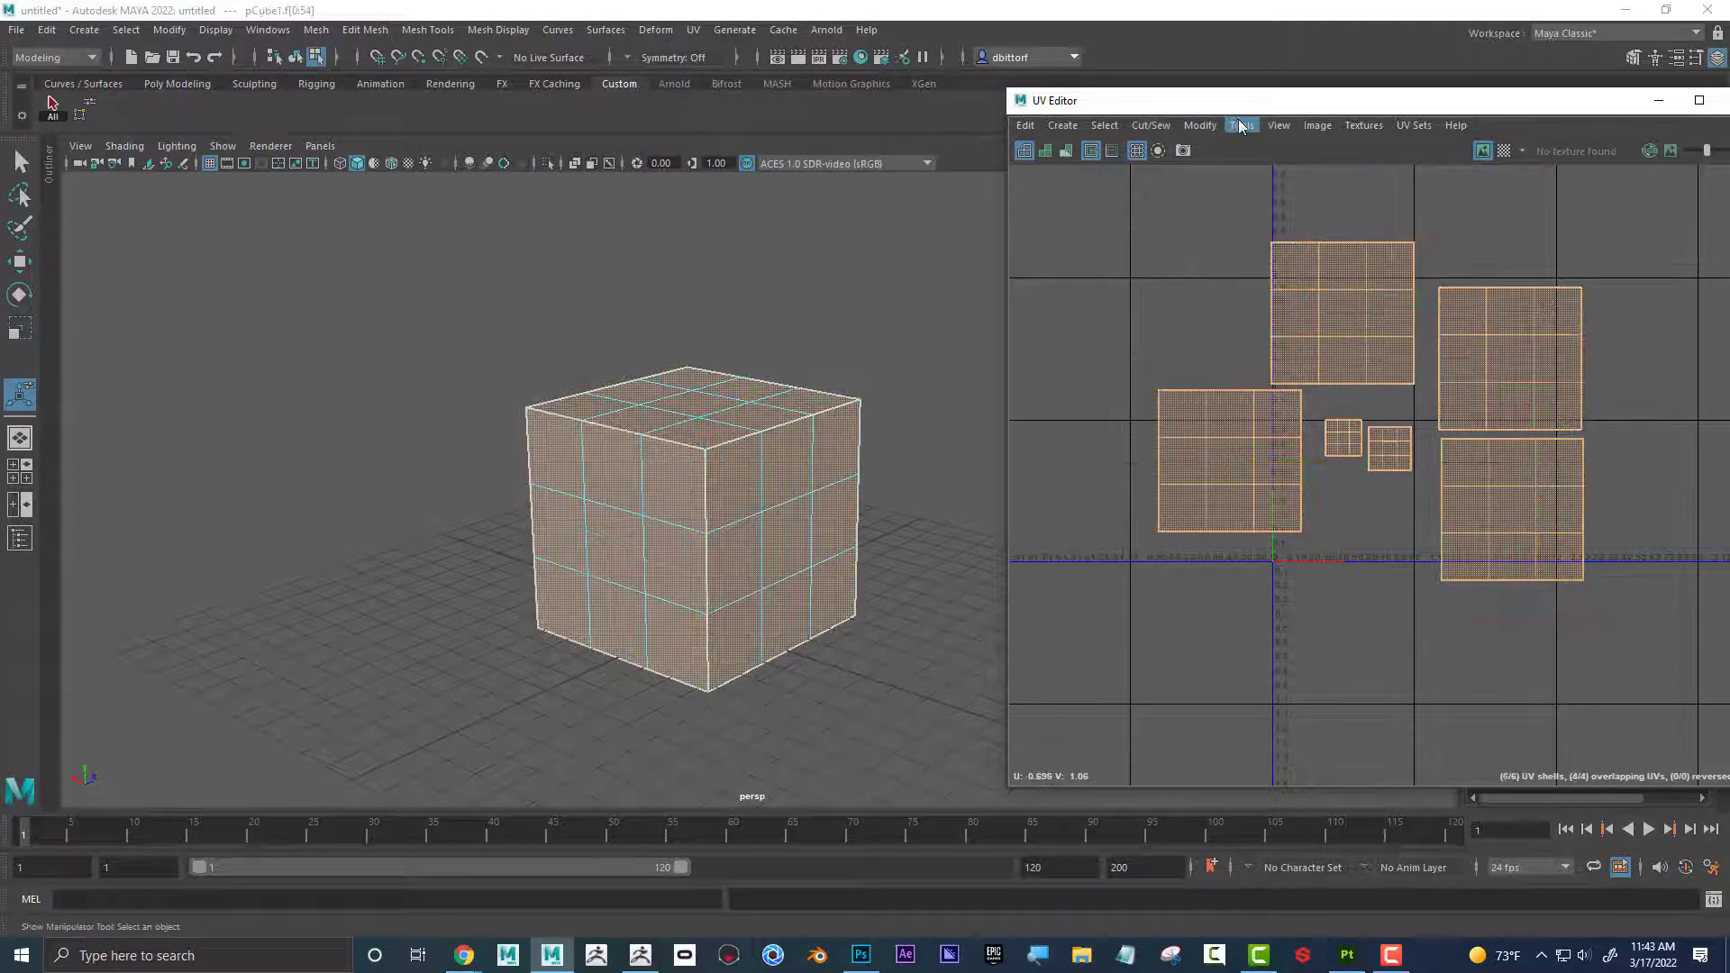
pyautogui.click(1240, 126)
pyautogui.click(1278, 404)
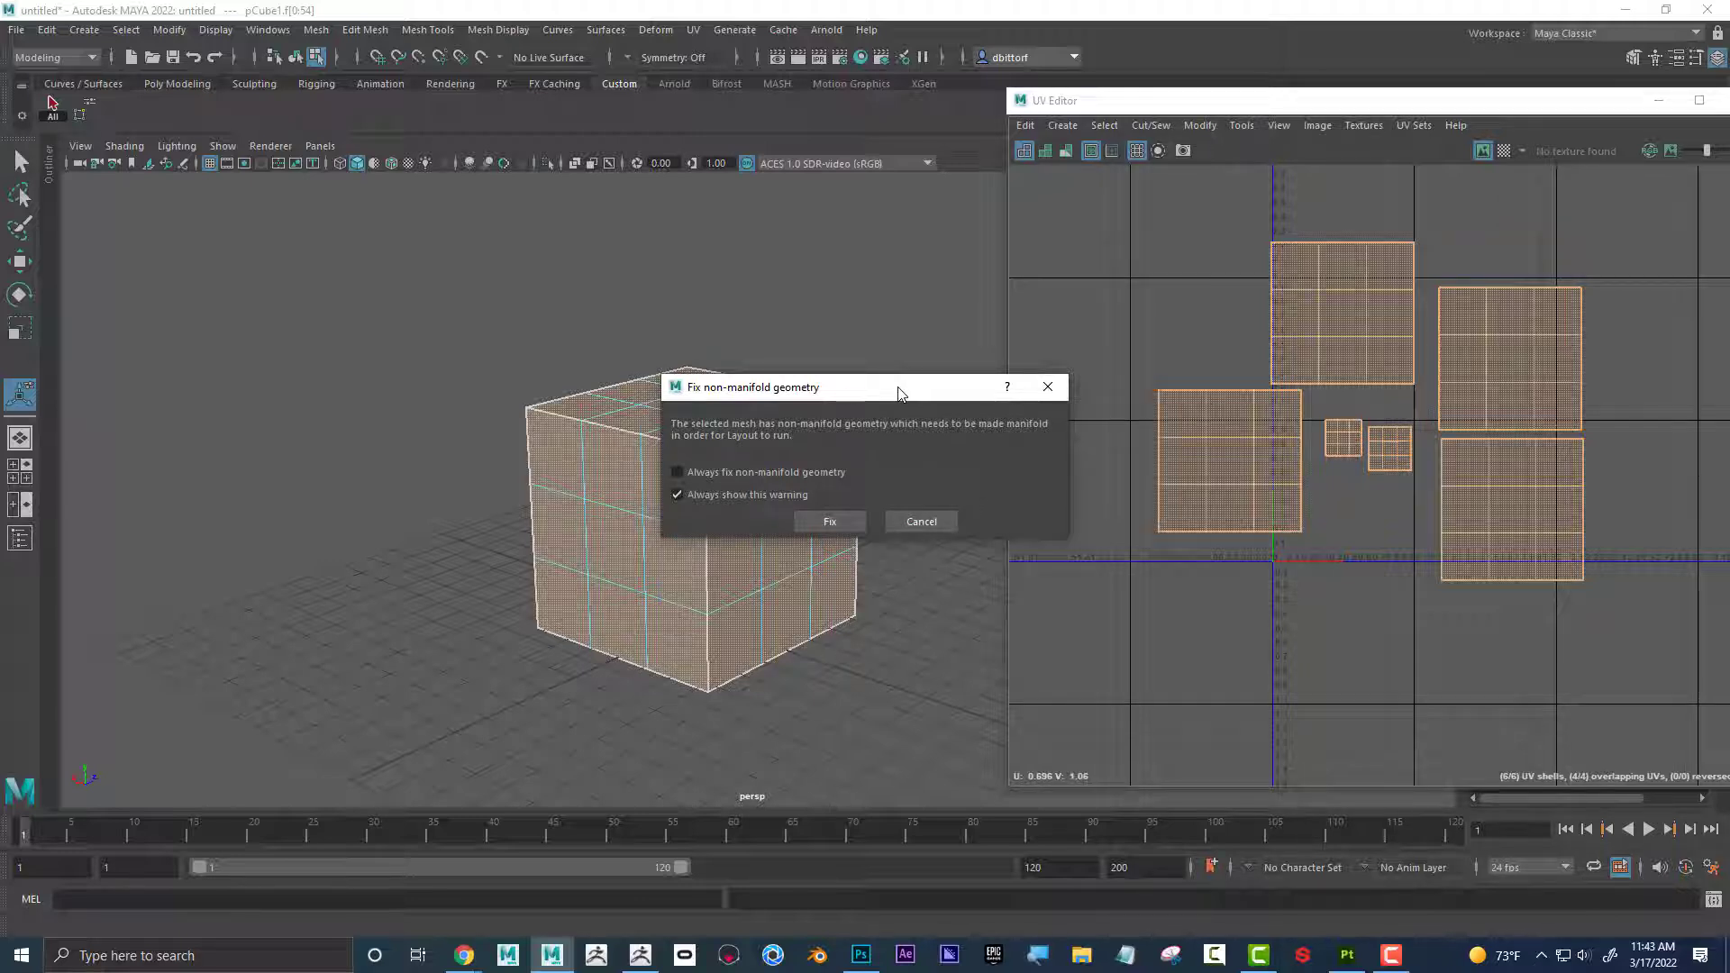
pyautogui.moveTo(899, 393); pyautogui.dragTo(812, 207)
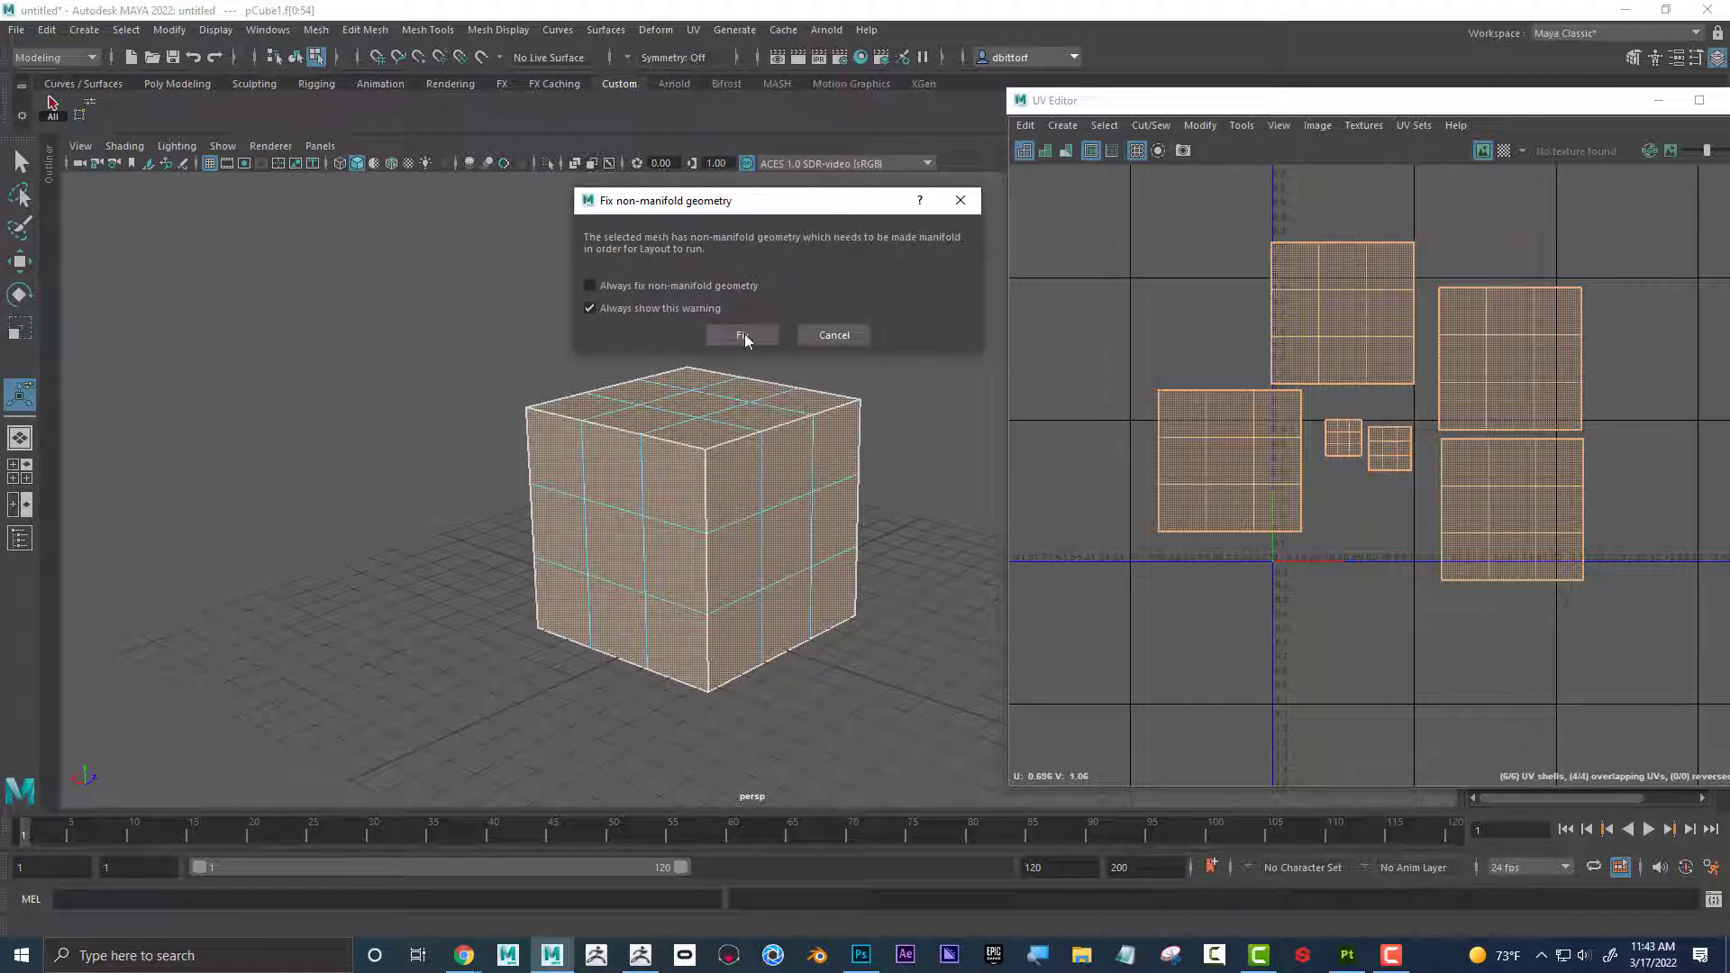
pyautogui.click(822, 342)
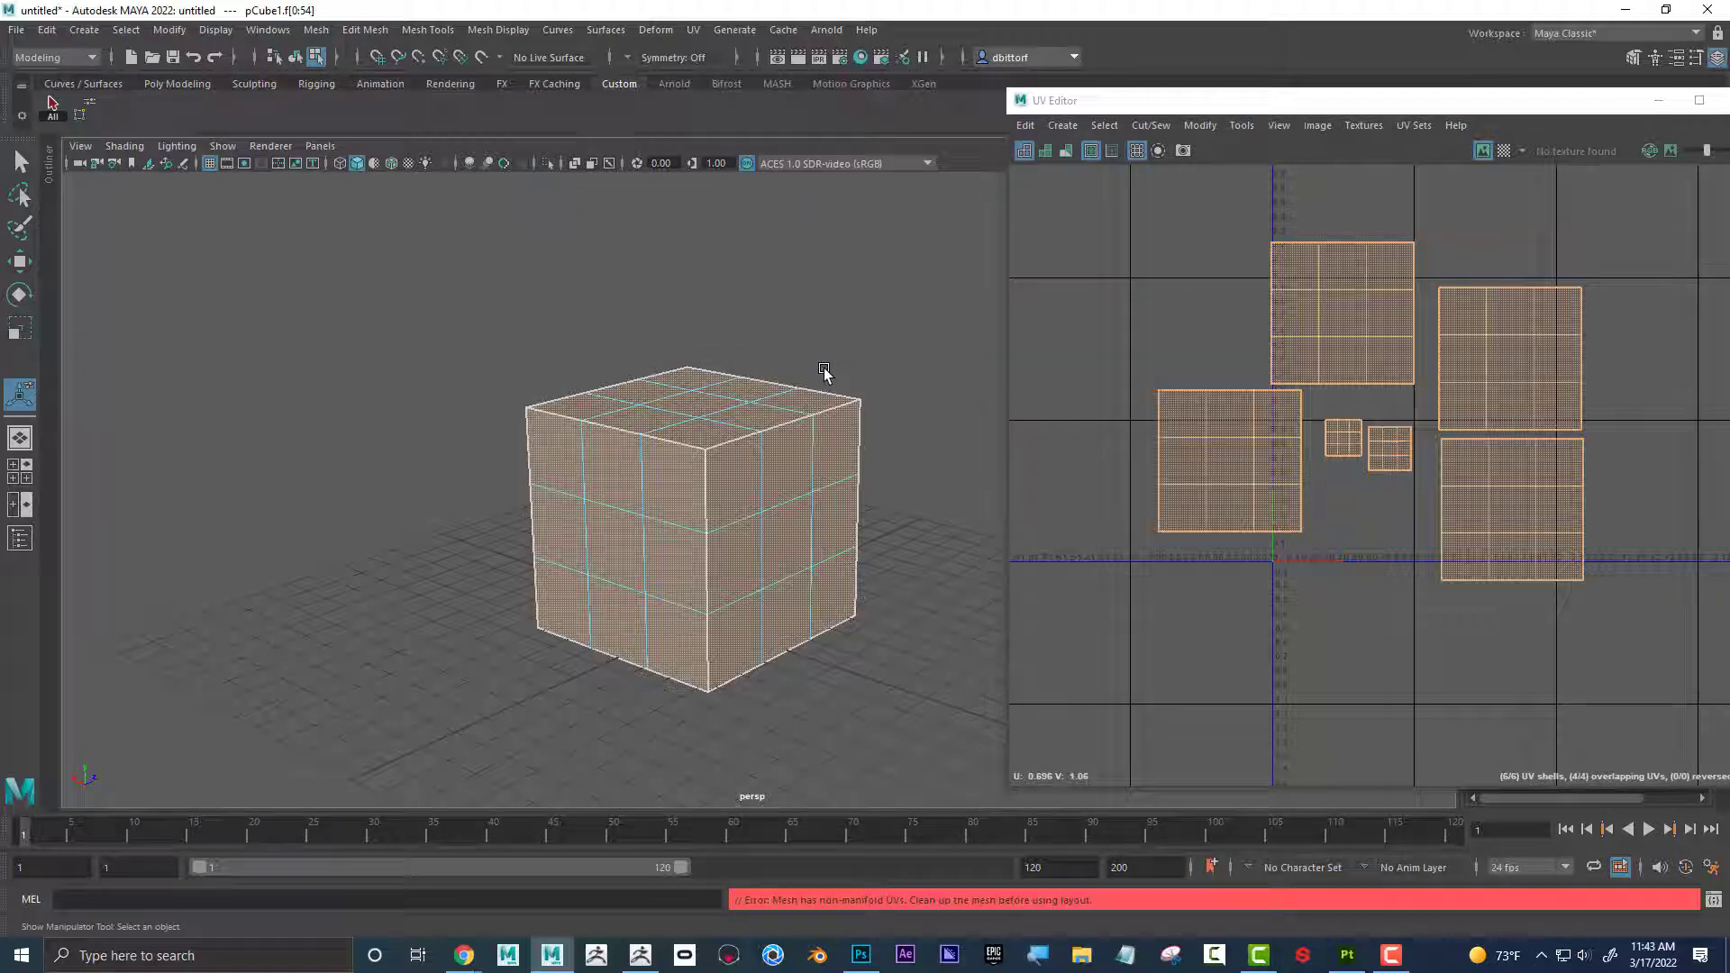
# Return to object mode and inspect the cube's UV borders, toggling the texture border display off and on.
pyautogui.moveTo(800, 436); pyautogui.dragTo(859, 400, button='right')
pyautogui.keyDown('alt'); pyautogui.moveTo(860, 399); pyautogui.dragTo(775, 402); pyautogui.keyUp('alt')
pyautogui.scroll(5, 1372, 435)
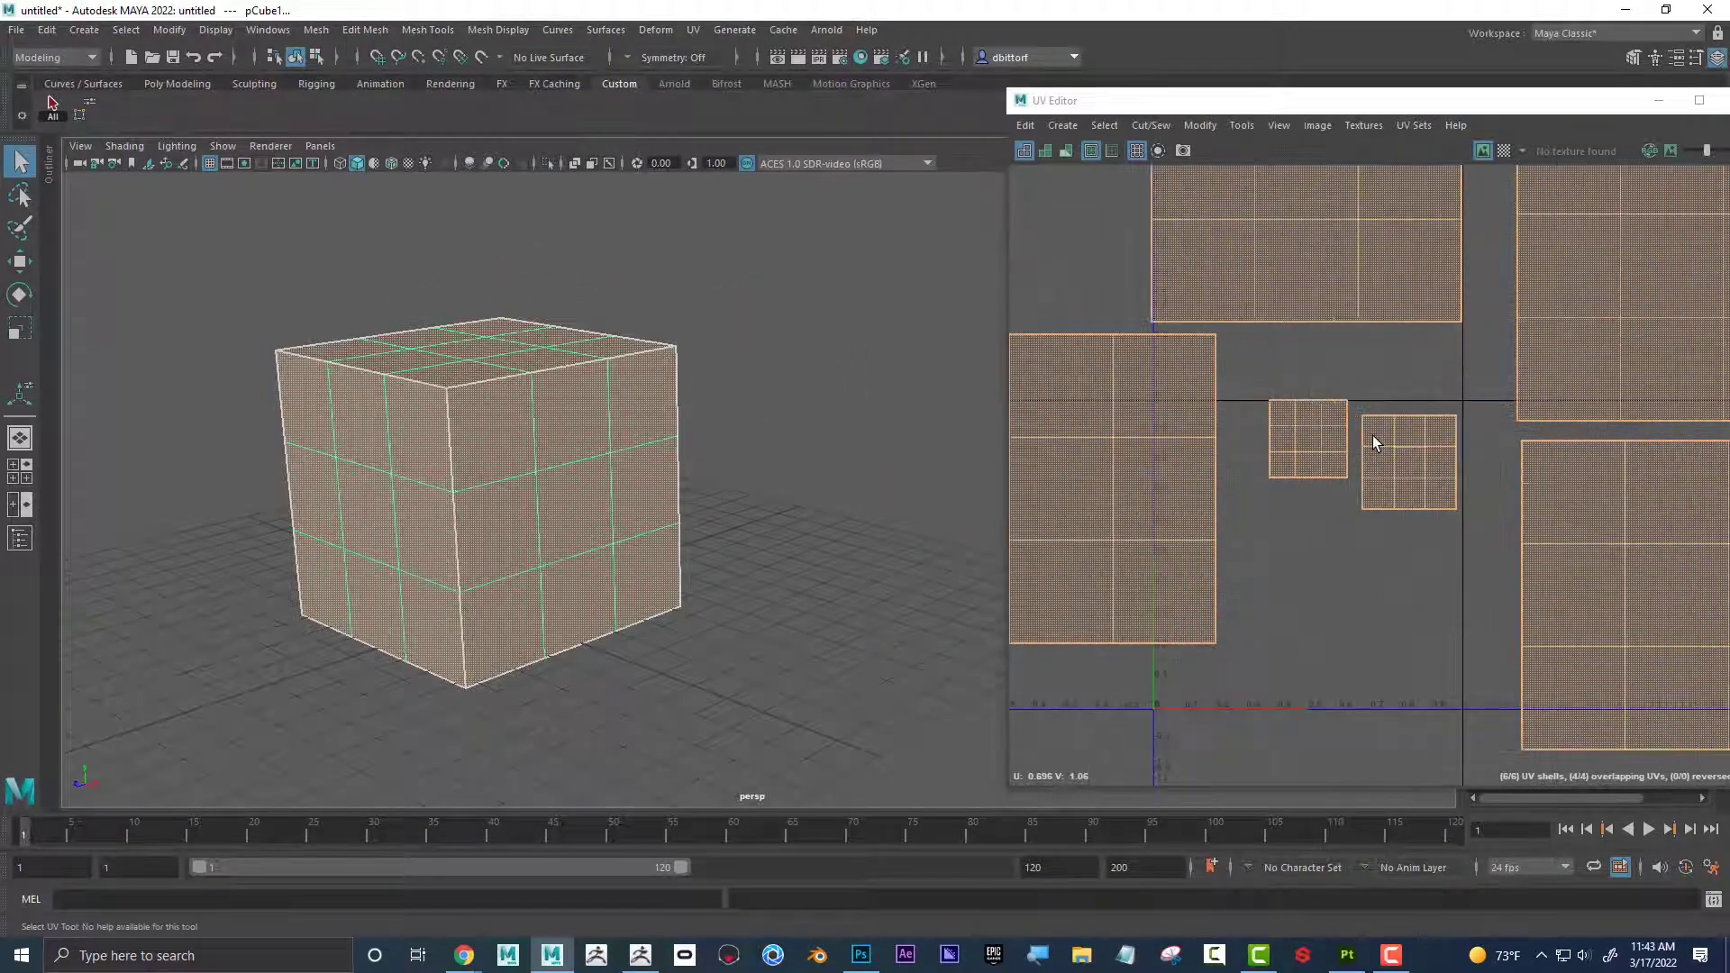
pyautogui.click(1090, 153)
pyautogui.click(1091, 154)
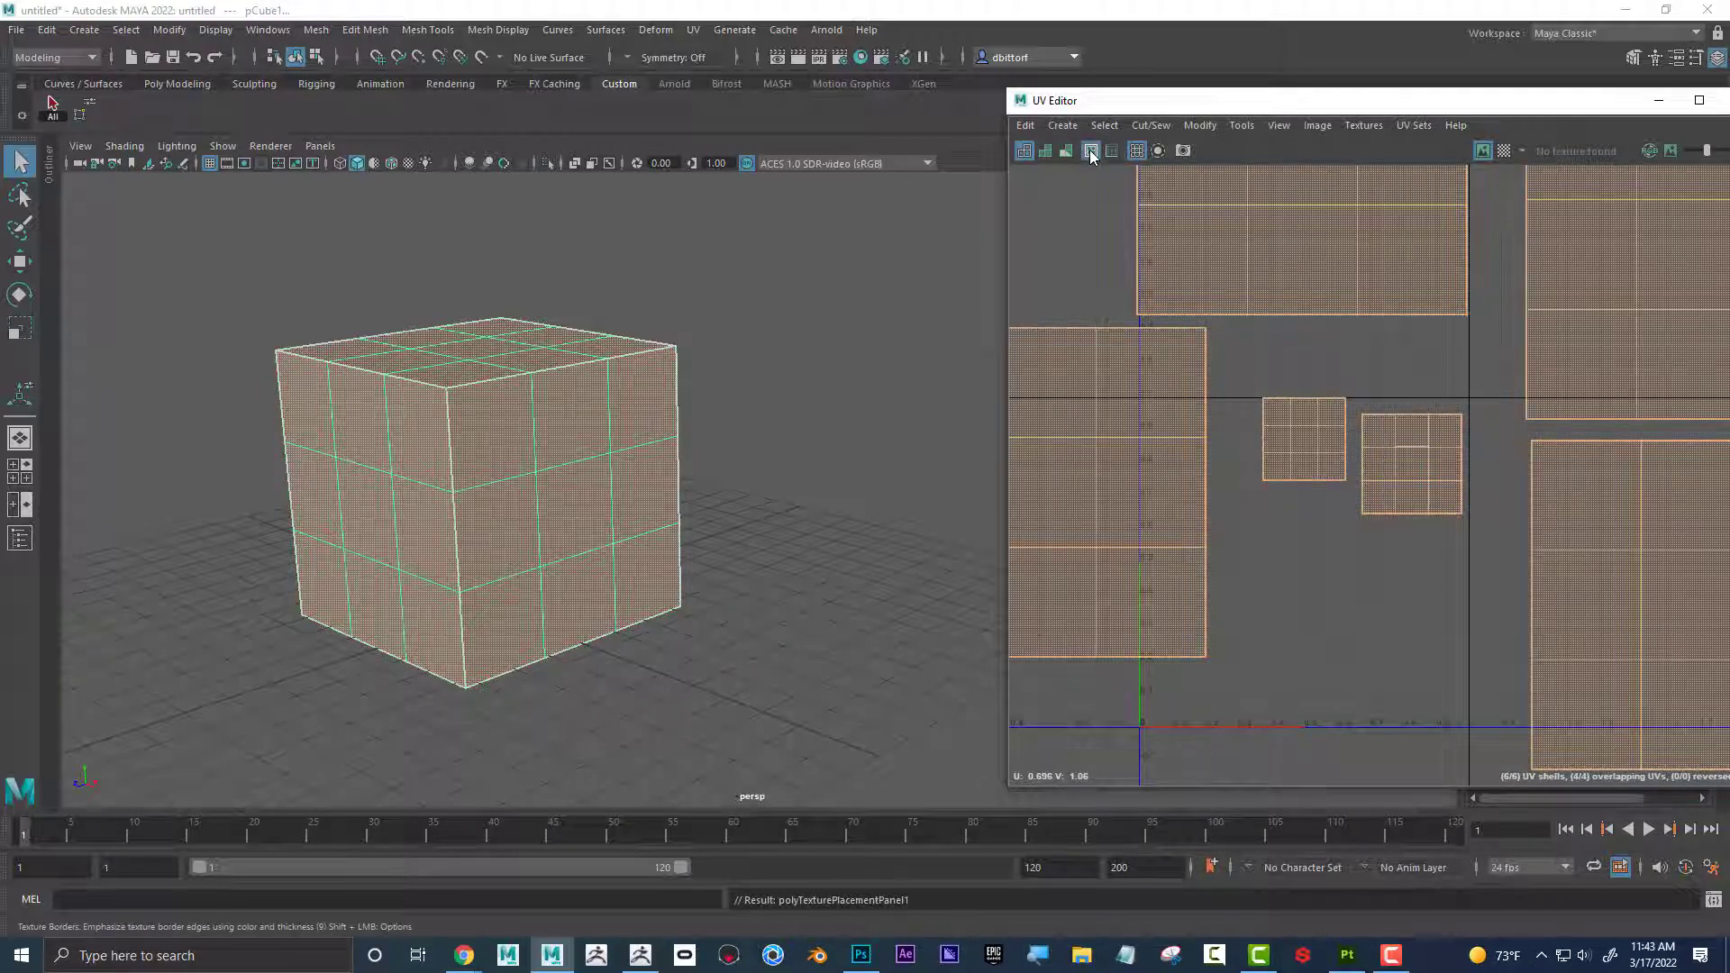
pyautogui.click(1090, 153)
pyautogui.click(1090, 153)
pyautogui.rightClick(530, 458)
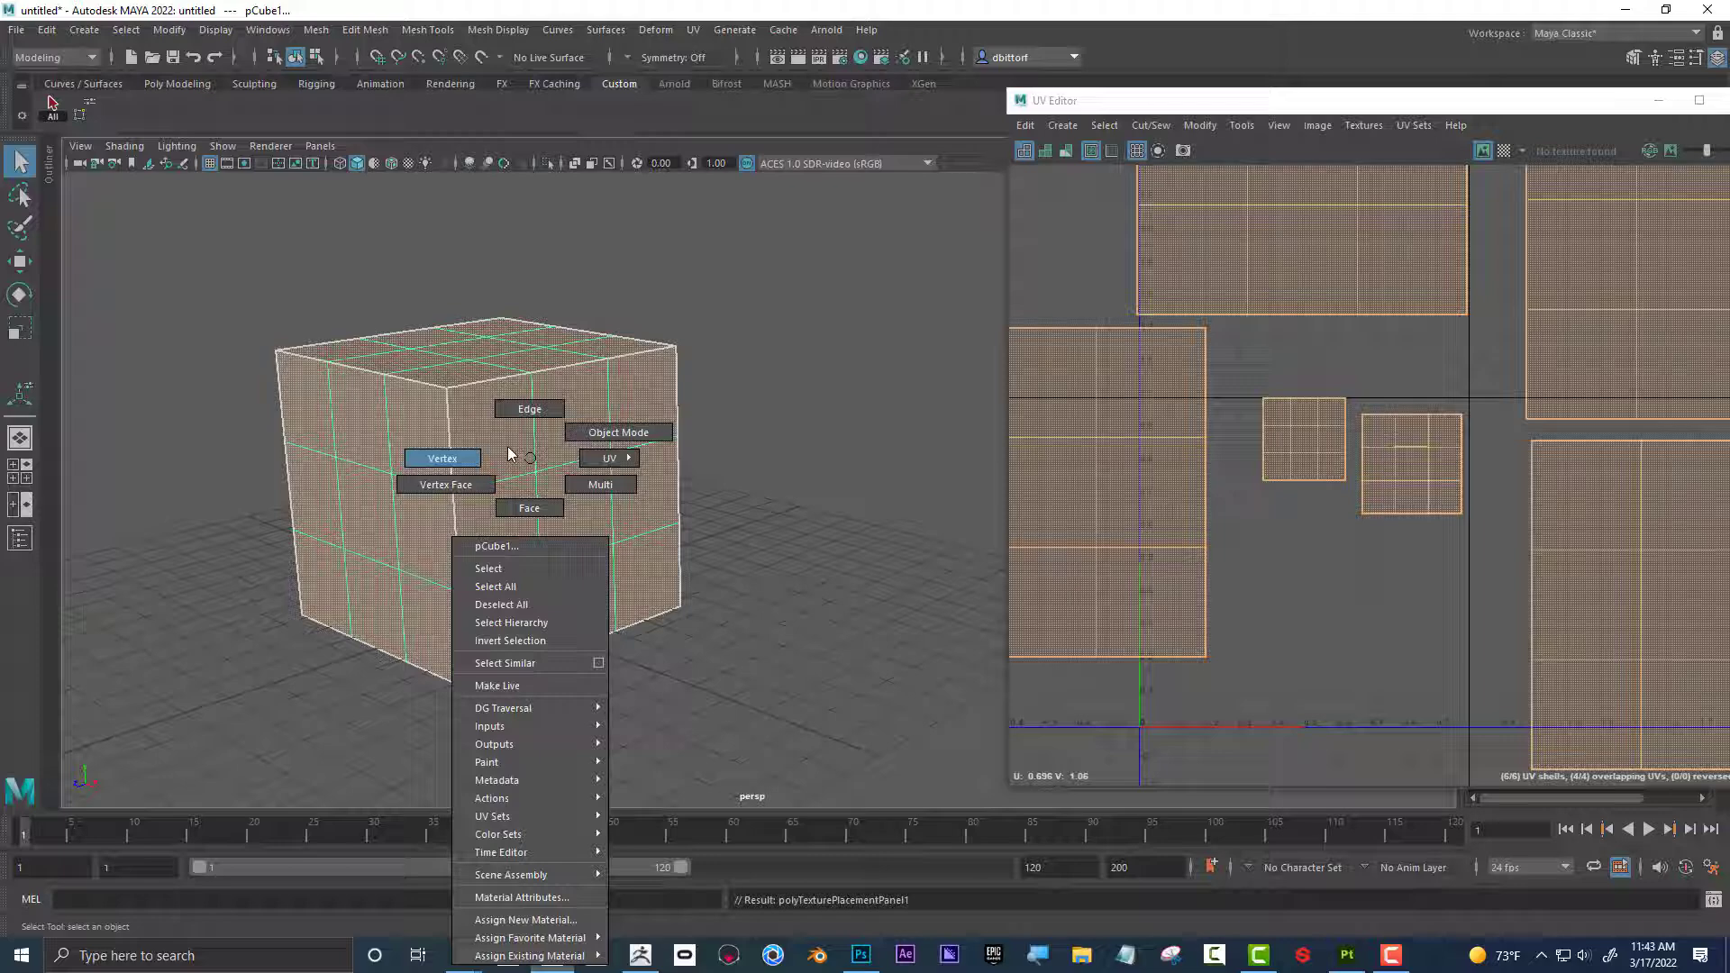
pyautogui.moveTo(504, 453); pyautogui.dragTo(617, 435, button='right')
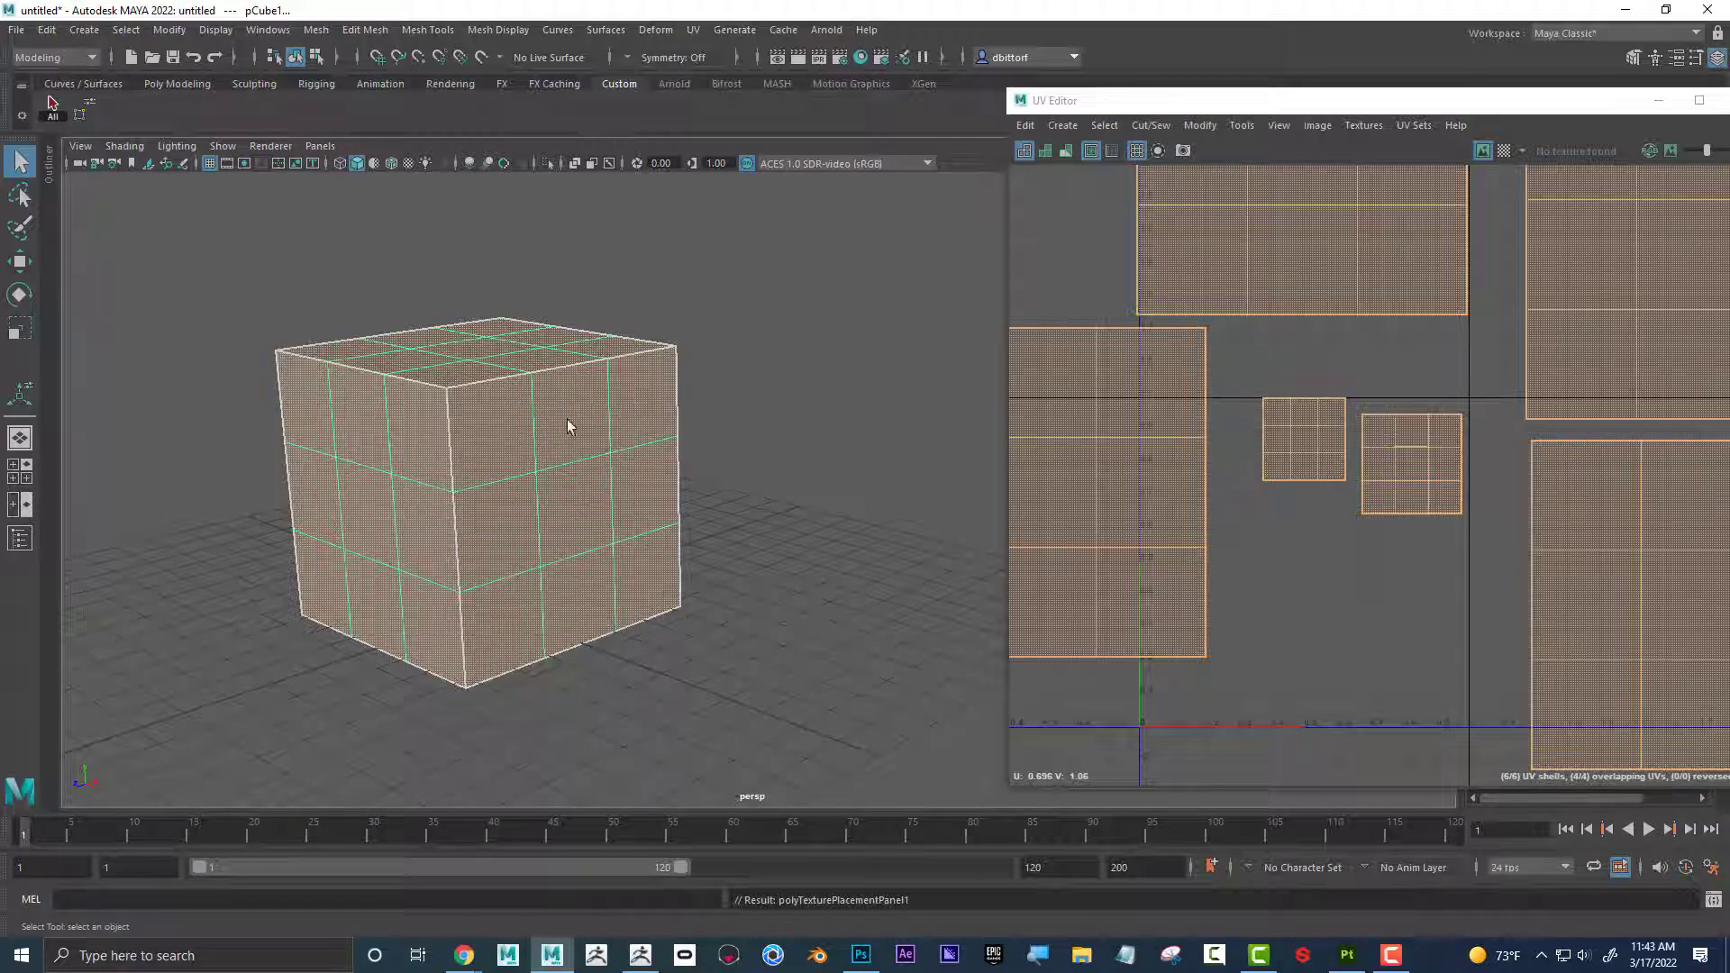
pyautogui.keyDown('alt'); pyautogui.moveTo(649, 390); pyautogui.dragTo(598, 466, button='middle'); pyautogui.keyUp('alt')
pyautogui.keyDown('alt'); pyautogui.moveTo(598, 466); pyautogui.dragTo(883, 442); pyautogui.keyUp('alt')
# Select and frame the small shell with the stray inner border line, and examine that line's endpoints in UV mode.
pyautogui.moveTo(1419, 439); pyautogui.dragTo(1357, 423, button='right')
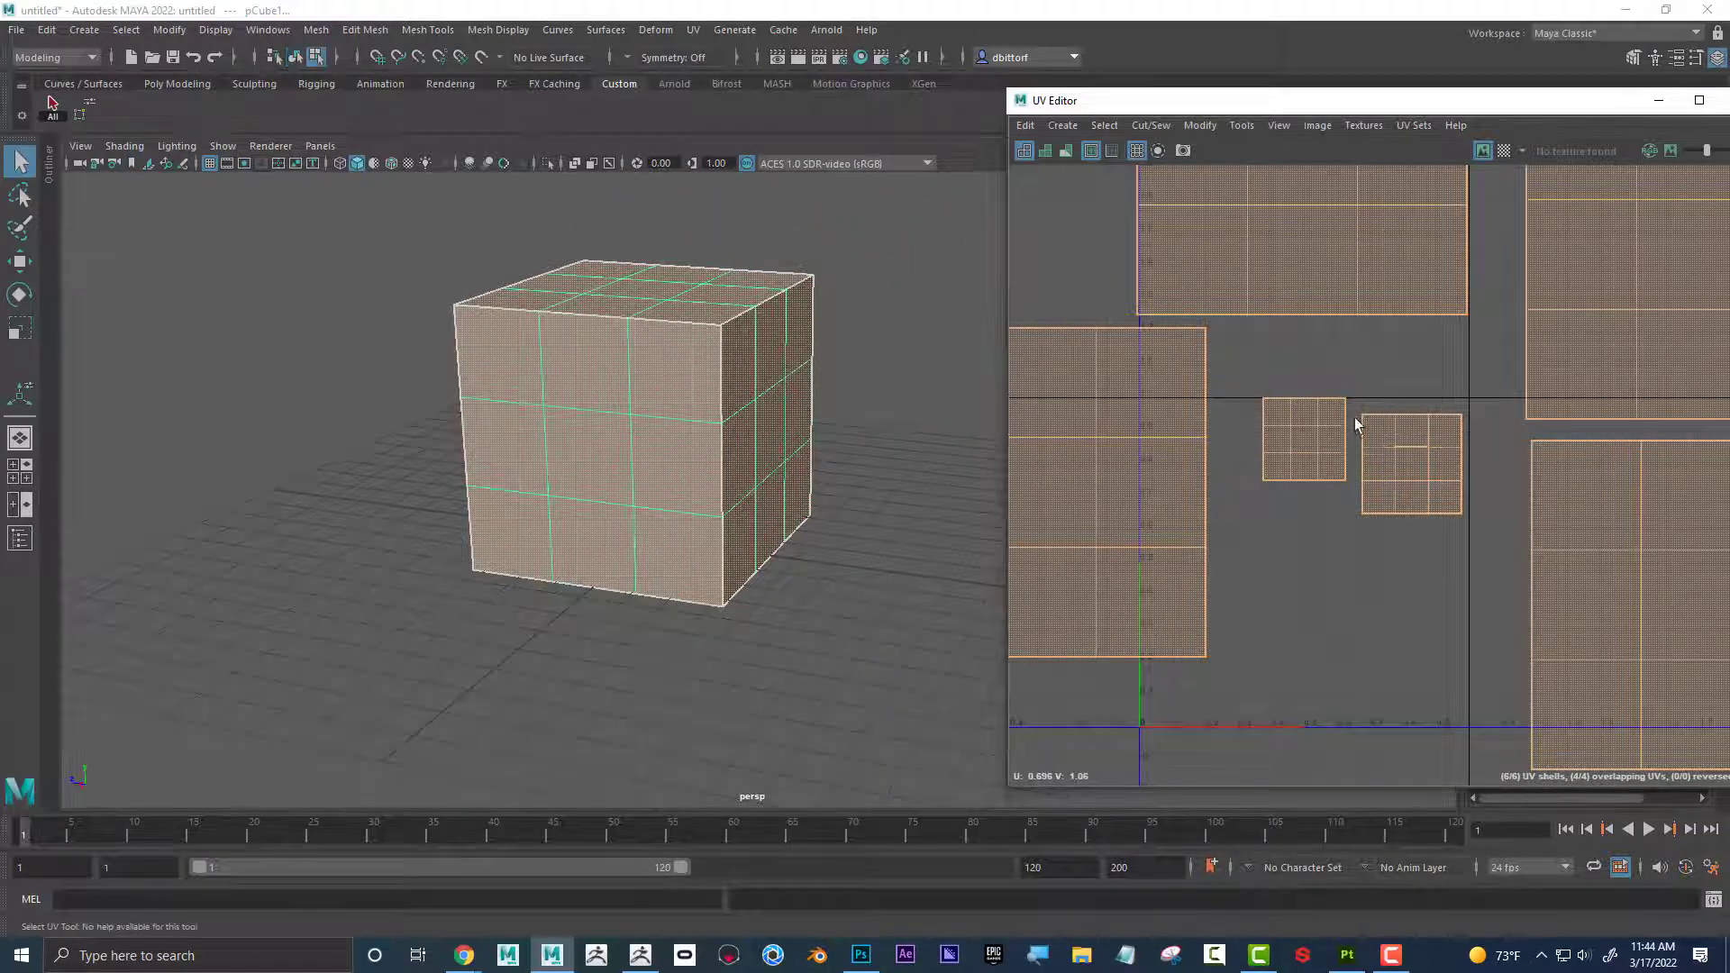
pyautogui.click(1413, 464)
pyautogui.keyDown('alt'); pyautogui.moveTo(625, 516); pyautogui.dragTo(1360, 479); pyautogui.keyUp('alt')
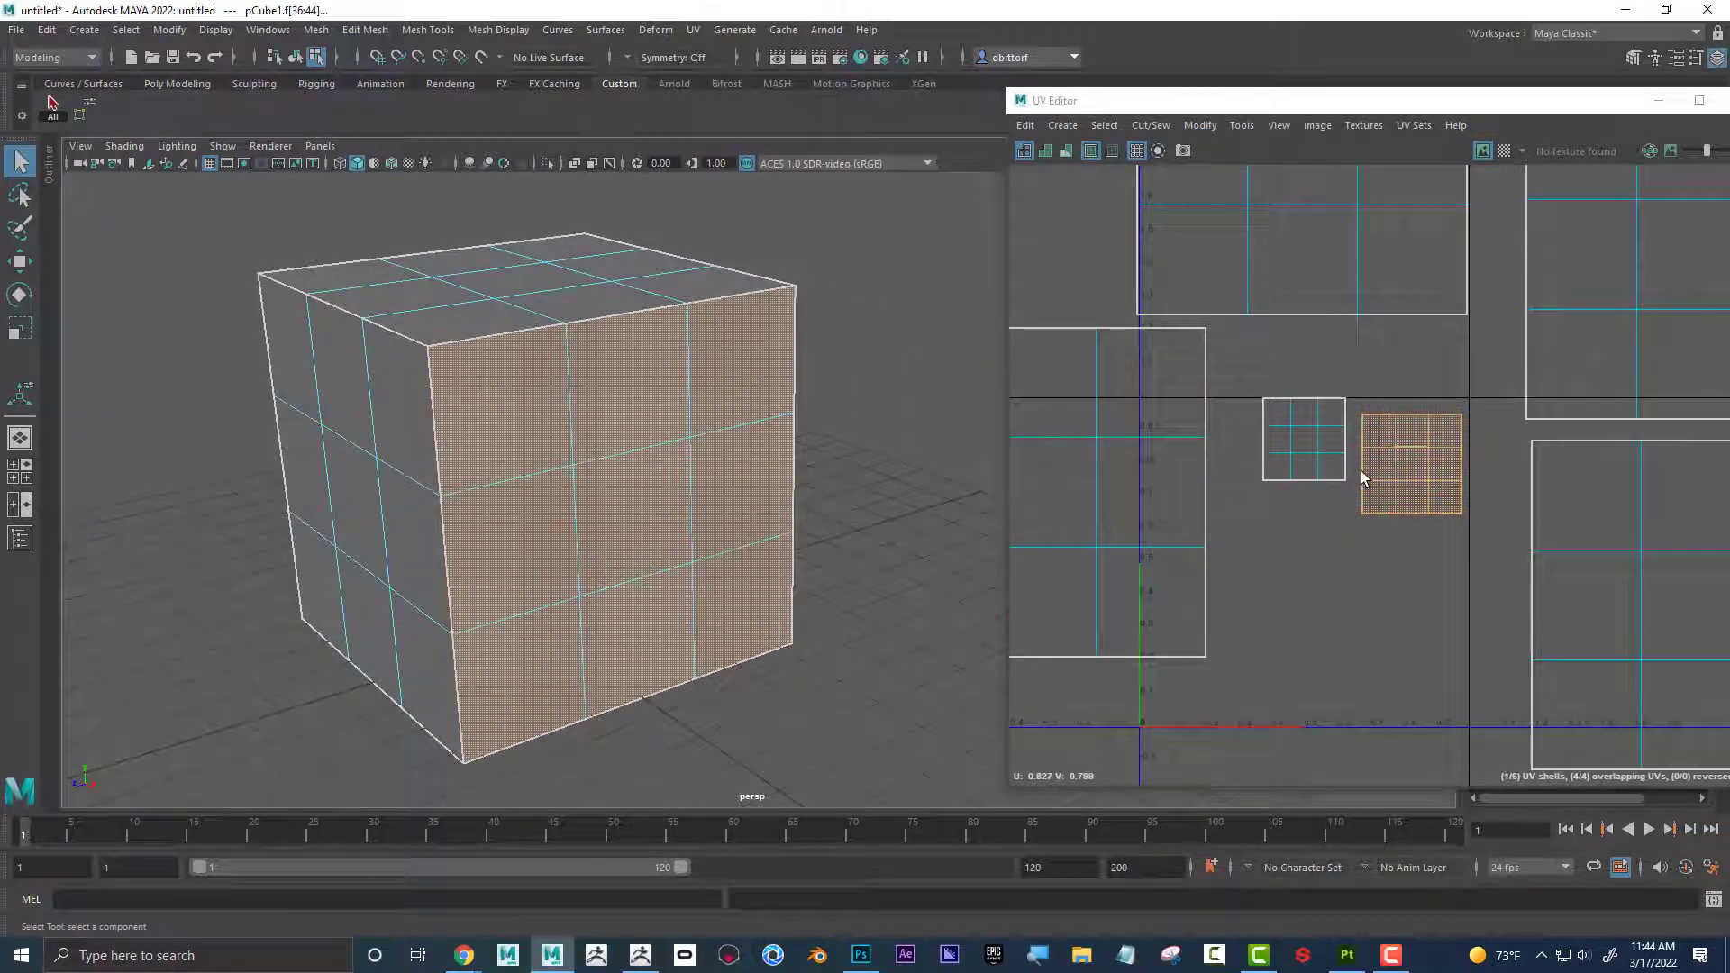
pyautogui.press('f')
pyautogui.scroll(3, 1433, 516)
pyautogui.click(1435, 566)
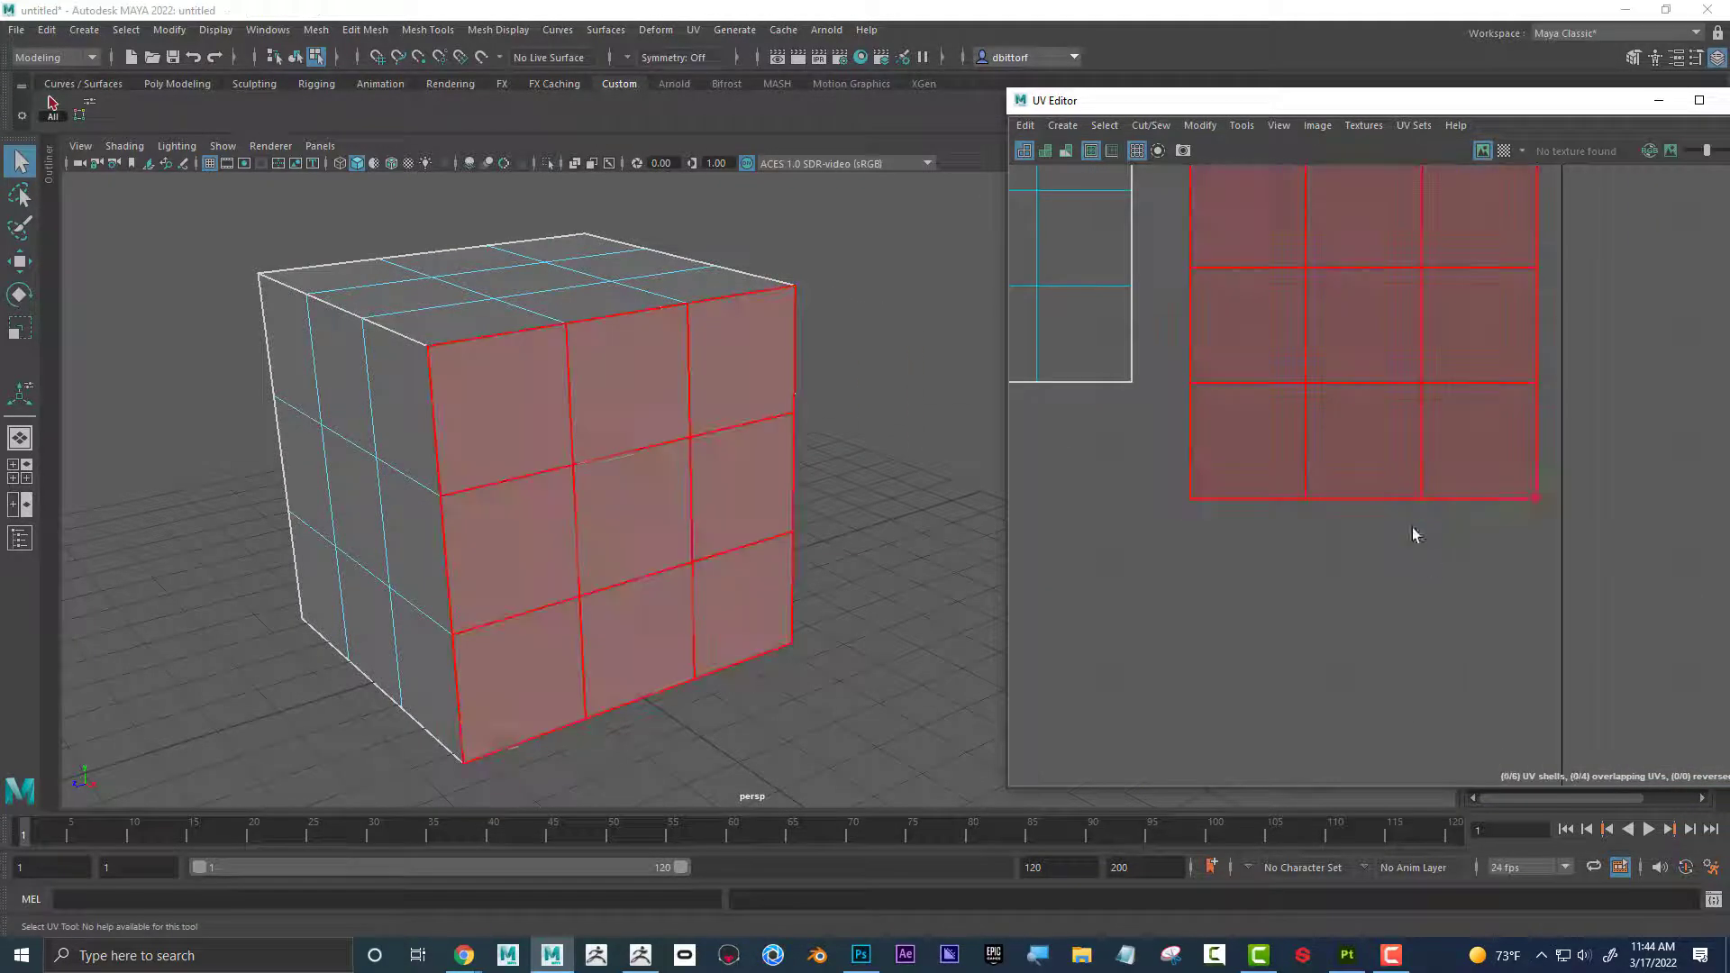
pyautogui.keyDown('alt'); pyautogui.moveTo(1510, 599); pyautogui.dragTo(1536, 728, button='middle'); pyautogui.keyUp('alt')
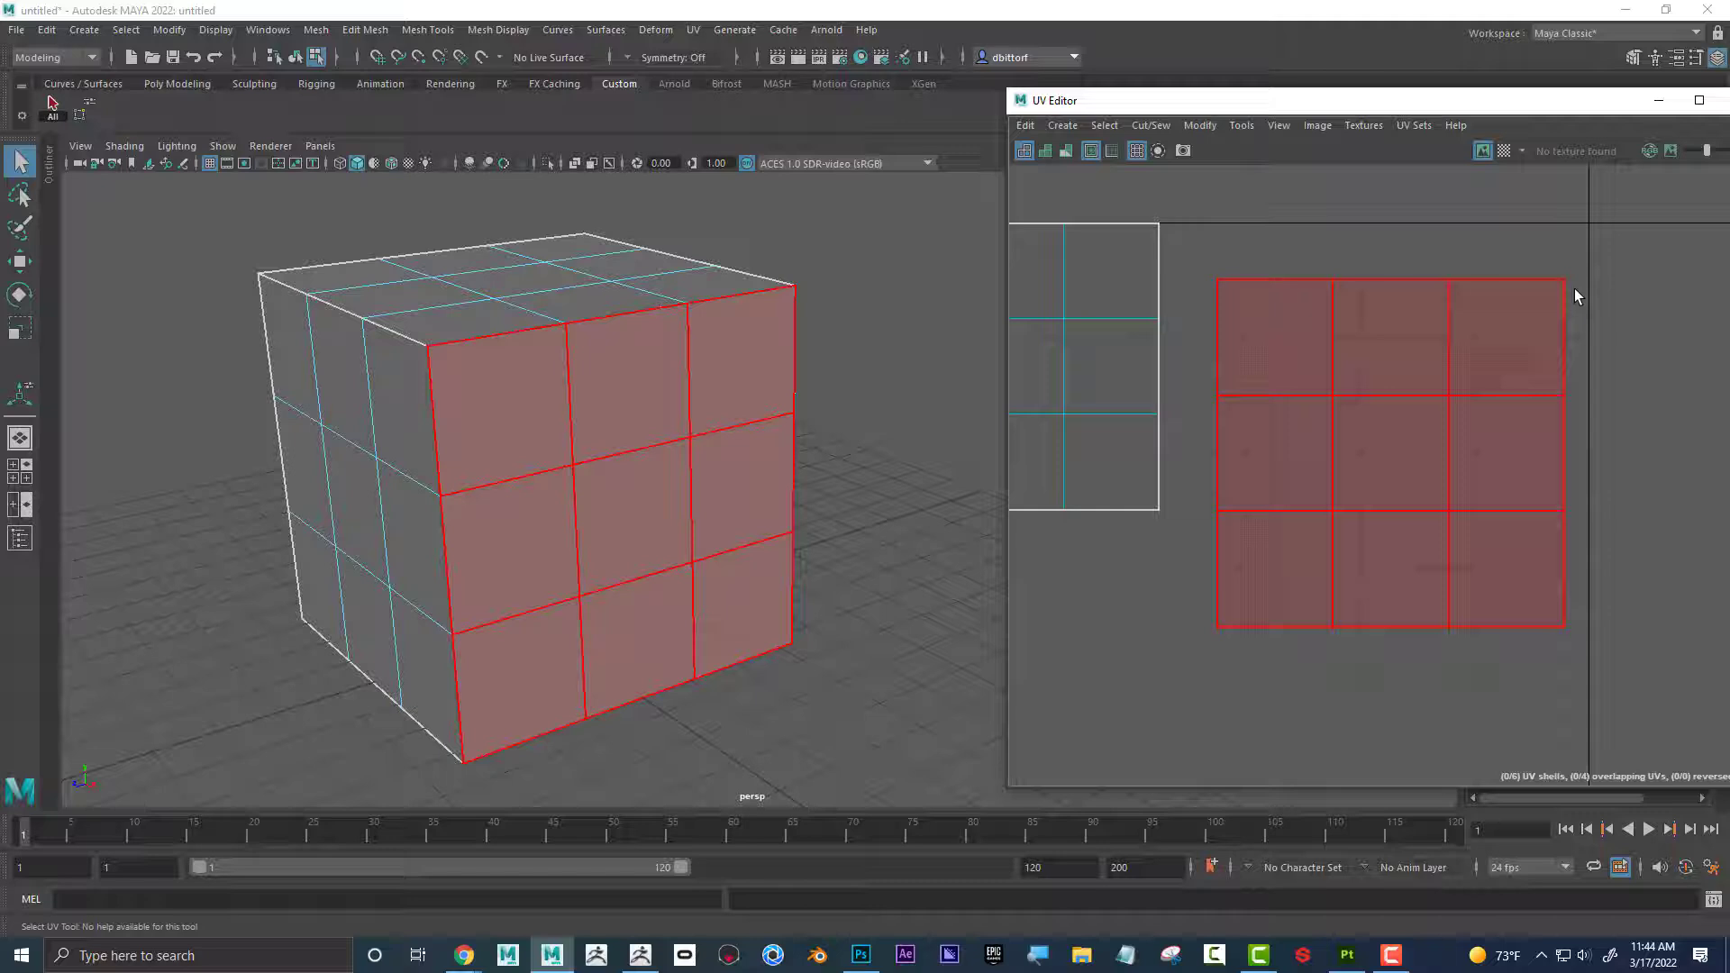
pyautogui.rightClick(1363, 407)
pyautogui.rightClick(1377, 397)
pyautogui.moveTo(1377, 397); pyautogui.dragTo(1474, 387, button='right')
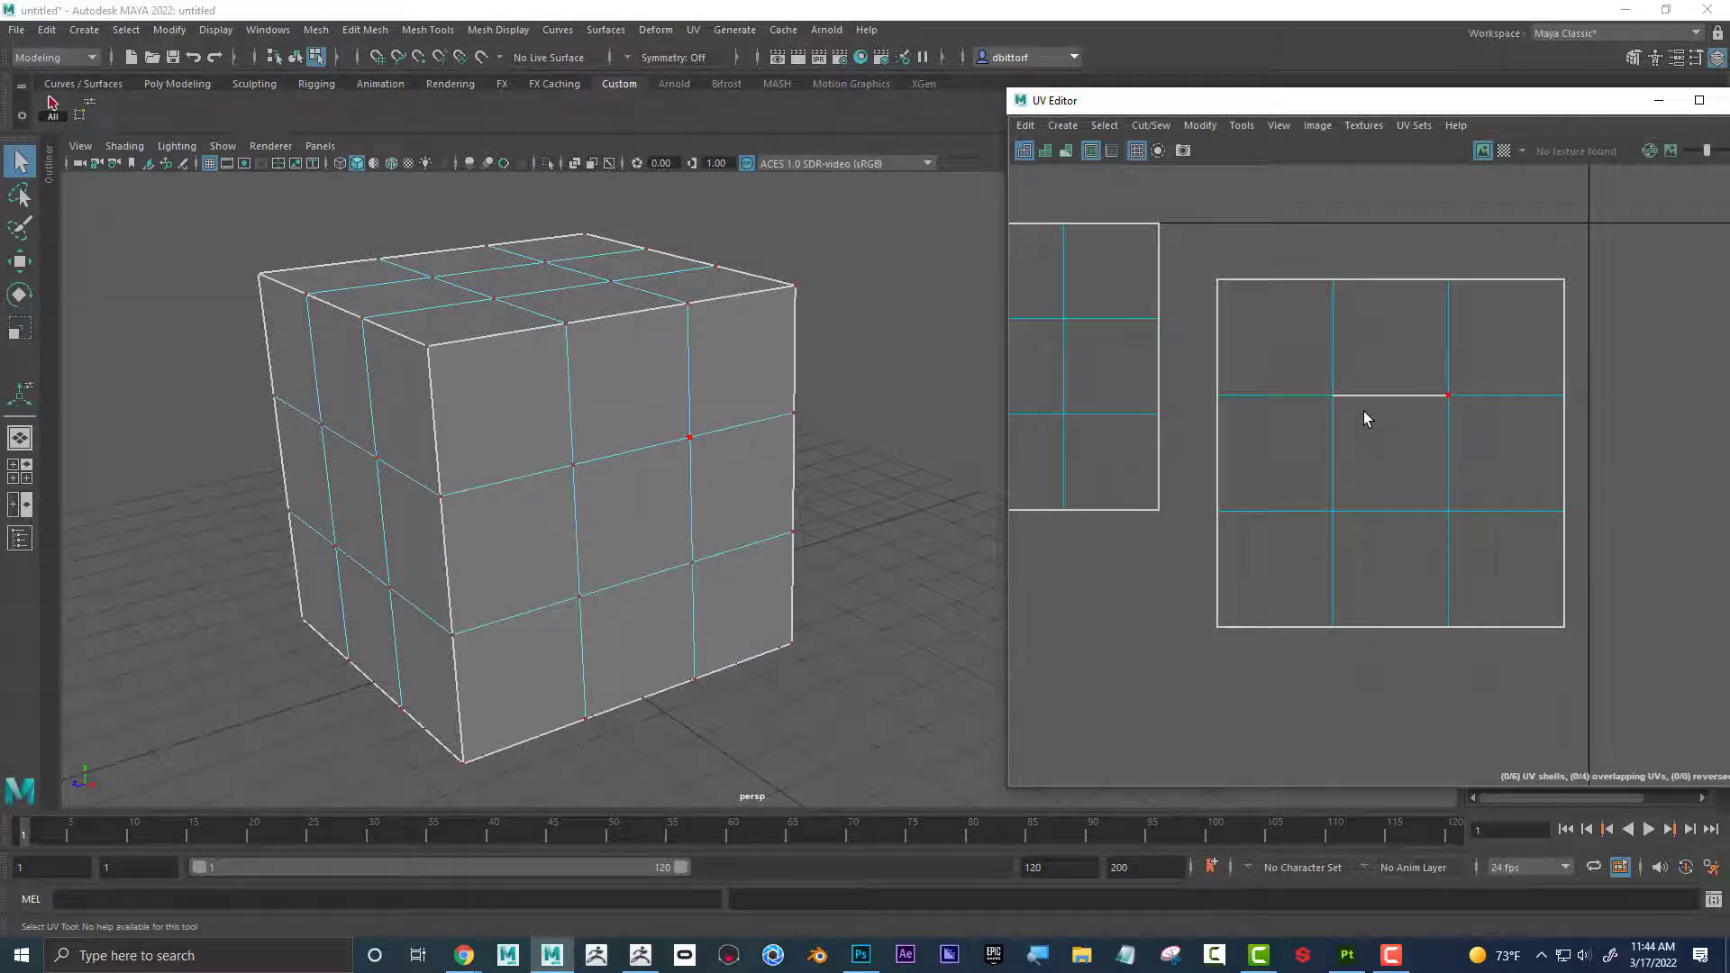
# Look inside the cube behind the suspect side and select the horizontal interior face.
pyautogui.keyDown('alt'); pyautogui.moveTo(582, 468); pyautogui.dragTo(475, 394); pyautogui.keyUp('alt')
pyautogui.keyDown('alt'); pyautogui.moveTo(475, 394); pyautogui.dragTo(1184, 416, button='right'); pyautogui.keyUp('alt')
pyautogui.keyDown('alt'); pyautogui.moveTo(527, 494); pyautogui.dragTo(703, 491, button='right'); pyautogui.keyUp('alt')
pyautogui.keyDown('alt'); pyautogui.moveTo(703, 492); pyautogui.dragTo(718, 469); pyautogui.keyUp('alt')
pyautogui.keyDown('alt'); pyautogui.moveTo(719, 469); pyautogui.dragTo(685, 459, button='middle'); pyautogui.keyUp('alt')
pyautogui.keyDown('alt'); pyautogui.moveTo(586, 641); pyautogui.dragTo(596, 507, button='middle'); pyautogui.keyUp('alt')
pyautogui.moveTo(641, 338); pyautogui.dragTo(641, 386, button='right')
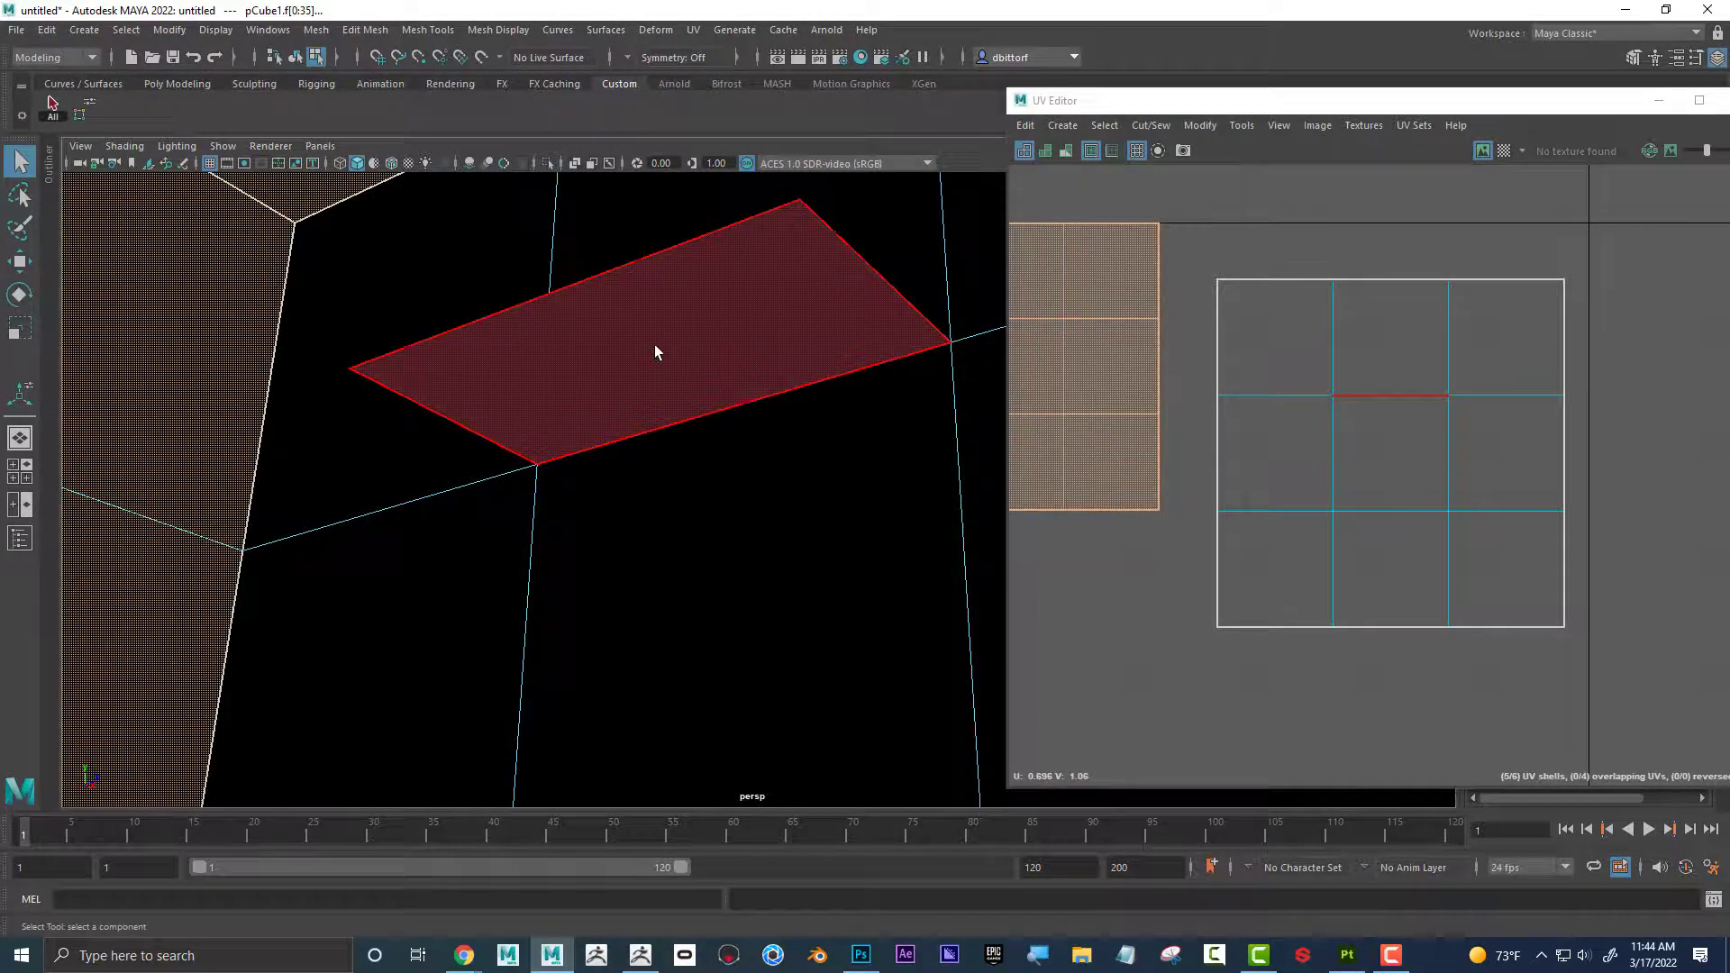
pyautogui.click(656, 353)
# Try moving the interior face outward to see how it is attached to the side, then undo the move.
pyautogui.keyDown('alt'); pyautogui.moveTo(703, 417); pyautogui.dragTo(689, 336); pyautogui.keyUp('alt')
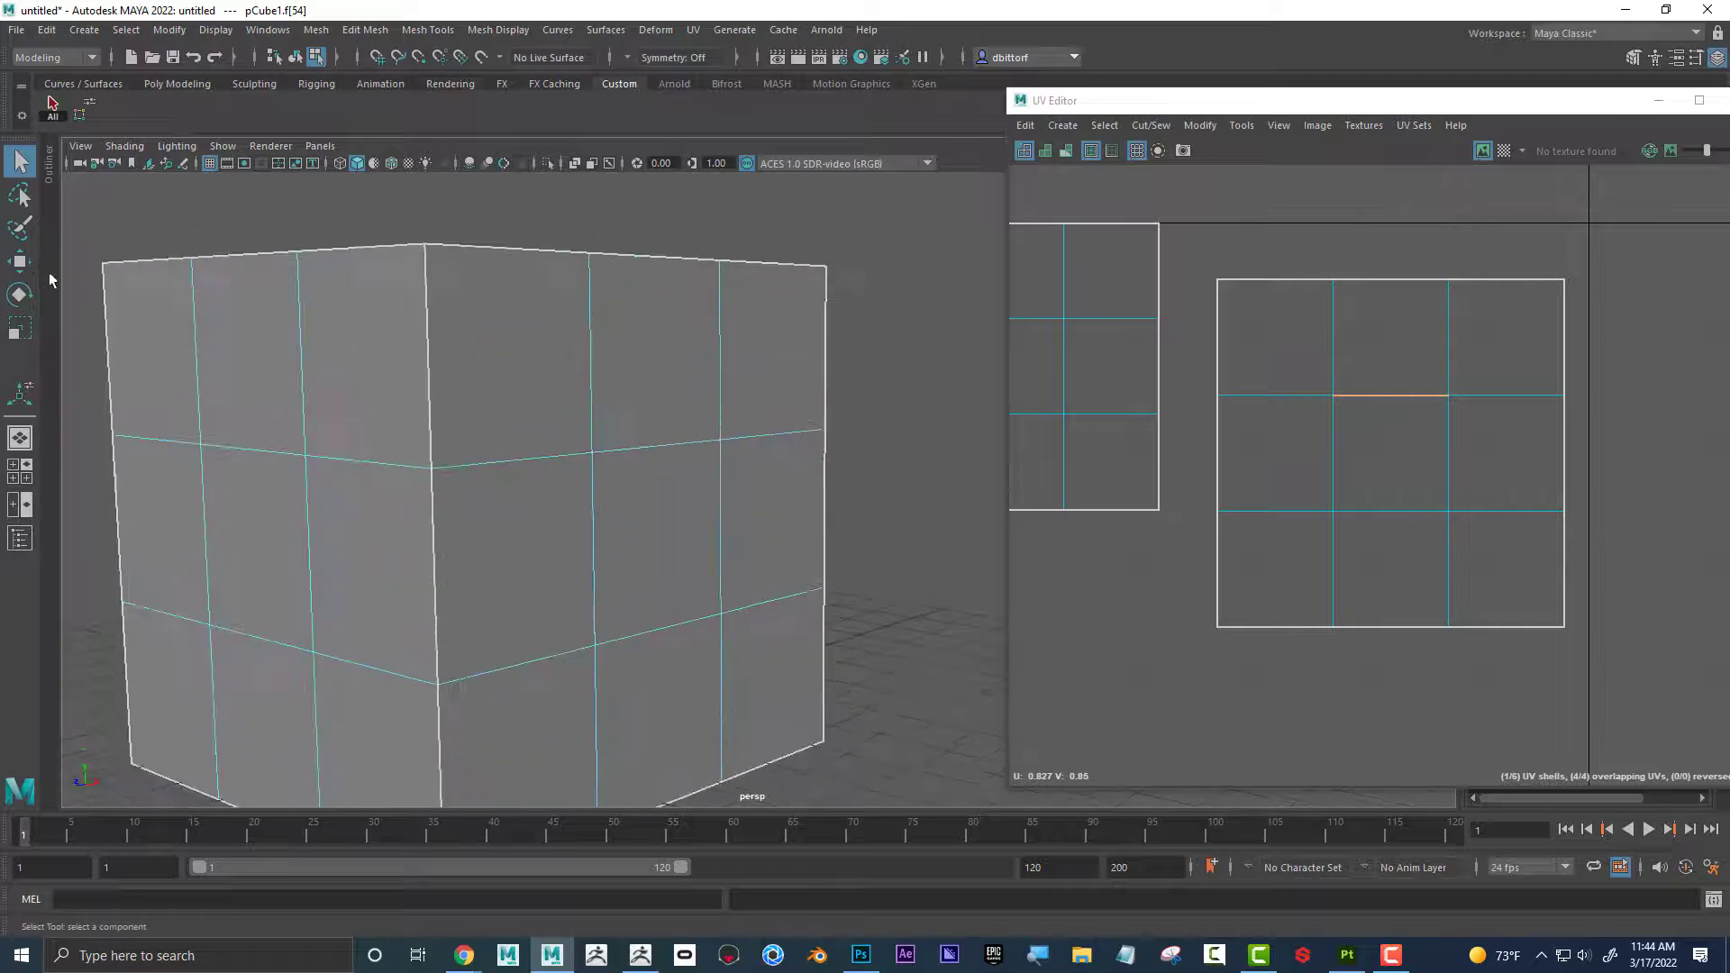
pyautogui.click(19, 261)
pyautogui.keyDown('alt'); pyautogui.moveTo(811, 483); pyautogui.dragTo(696, 441); pyautogui.keyUp('alt')
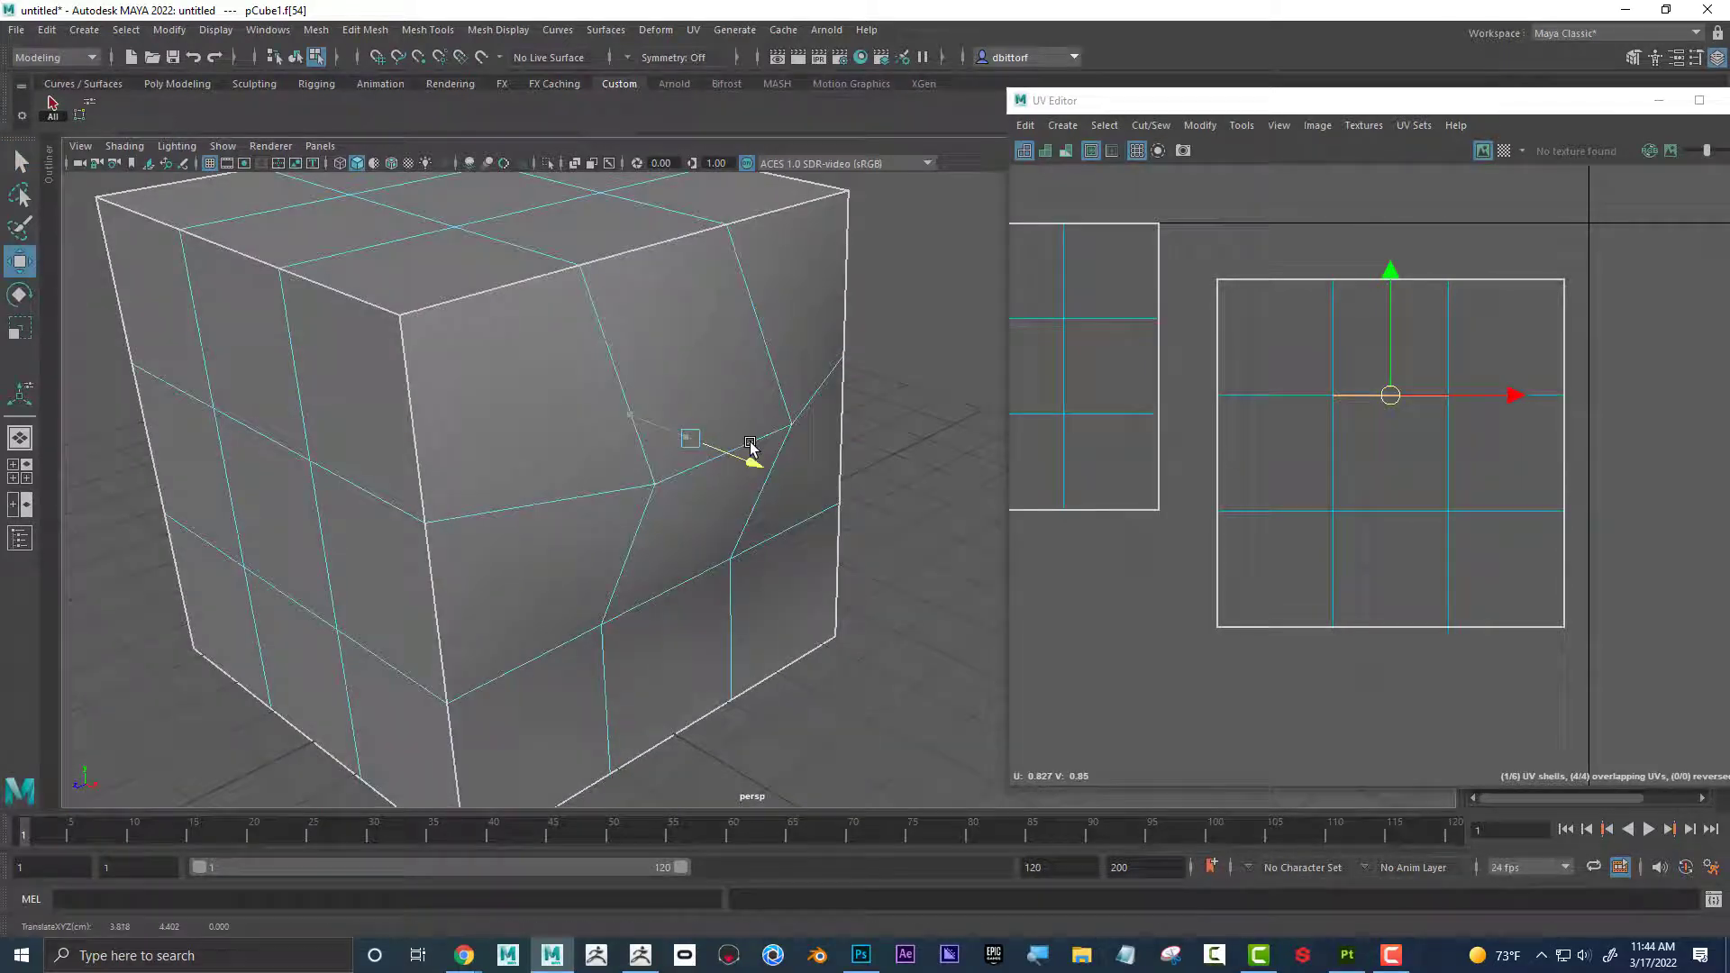
pyautogui.hotkey('ctrl', 'z')
# Try moving the upper-middle face of the suspect side and undo the change.
pyautogui.click(671, 342)
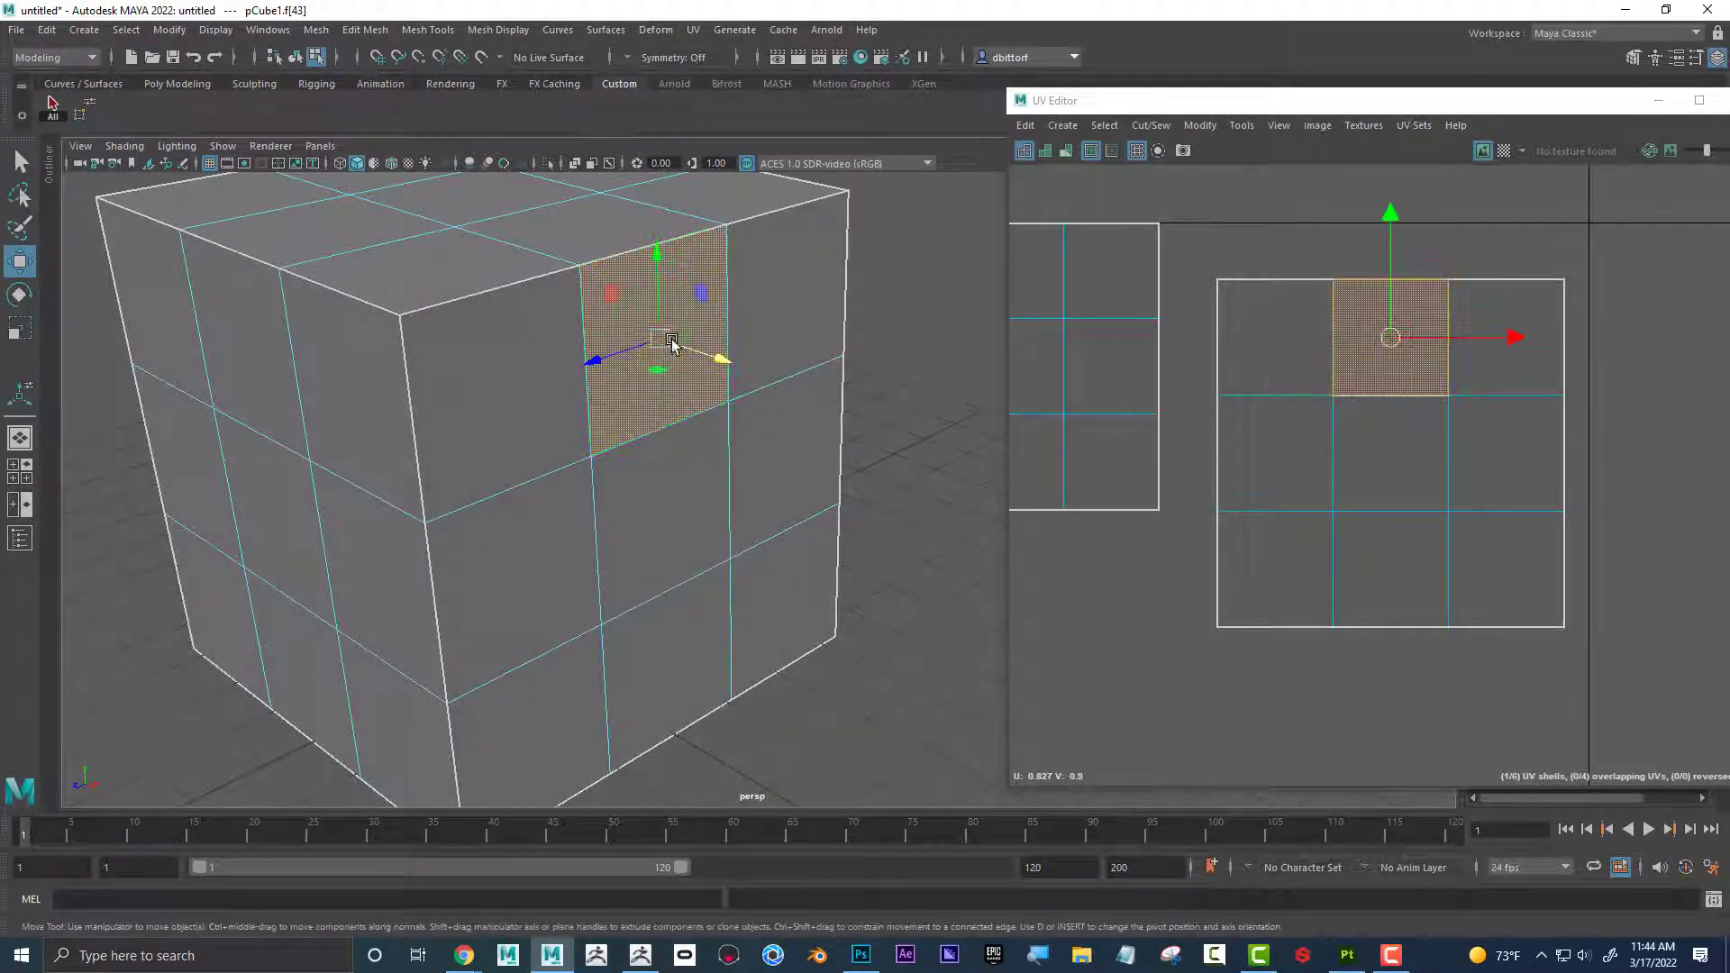
pyautogui.moveTo(672, 341)
pyautogui.mouseDown()
pyautogui.moveTo(702, 343)
pyautogui.moveTo(672, 328)
pyautogui.mouseUp()
pyautogui.hotkey('ctrl', 'z')
# Switch the cube to vertex-face display and examine how the interior face connects to the surrounding outer faces.
pyautogui.moveTo(708, 442); pyautogui.dragTo(661, 475, button='right')
pyautogui.keyDown('alt'); pyautogui.moveTo(773, 456); pyautogui.dragTo(761, 367); pyautogui.keyUp('alt')
pyautogui.scroll(5, 661, 505)
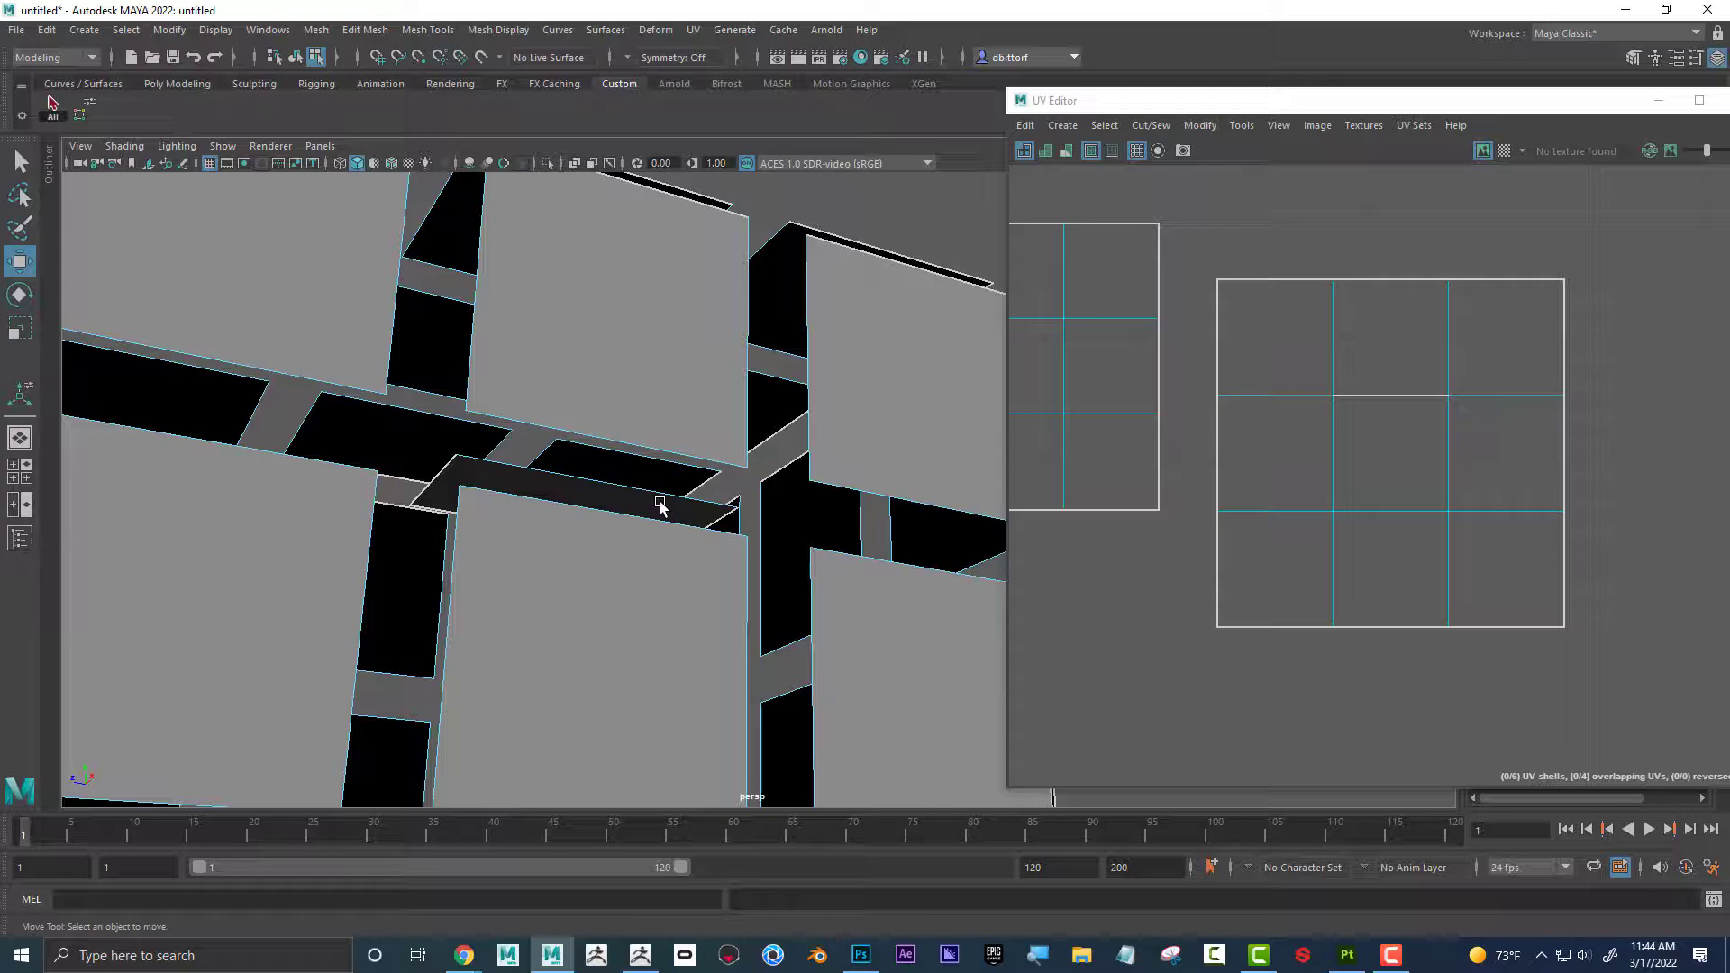
pyautogui.keyDown('alt'); pyautogui.moveTo(661, 506); pyautogui.dragTo(491, 366); pyautogui.keyUp('alt')
pyautogui.keyDown('alt'); pyautogui.moveTo(491, 365); pyautogui.dragTo(465, 374, button='middle'); pyautogui.keyUp('alt')
pyautogui.keyDown('alt'); pyautogui.moveTo(465, 374); pyautogui.dragTo(383, 422); pyautogui.keyUp('alt')
pyautogui.keyDown('alt'); pyautogui.moveTo(383, 422); pyautogui.dragTo(243, 430, button='right'); pyautogui.keyUp('alt')
pyautogui.keyDown('alt'); pyautogui.moveTo(243, 430); pyautogui.dragTo(428, 475); pyautogui.keyUp('alt')
pyautogui.keyDown('alt'); pyautogui.moveTo(429, 475); pyautogui.dragTo(576, 486, button='right'); pyautogui.keyUp('alt')
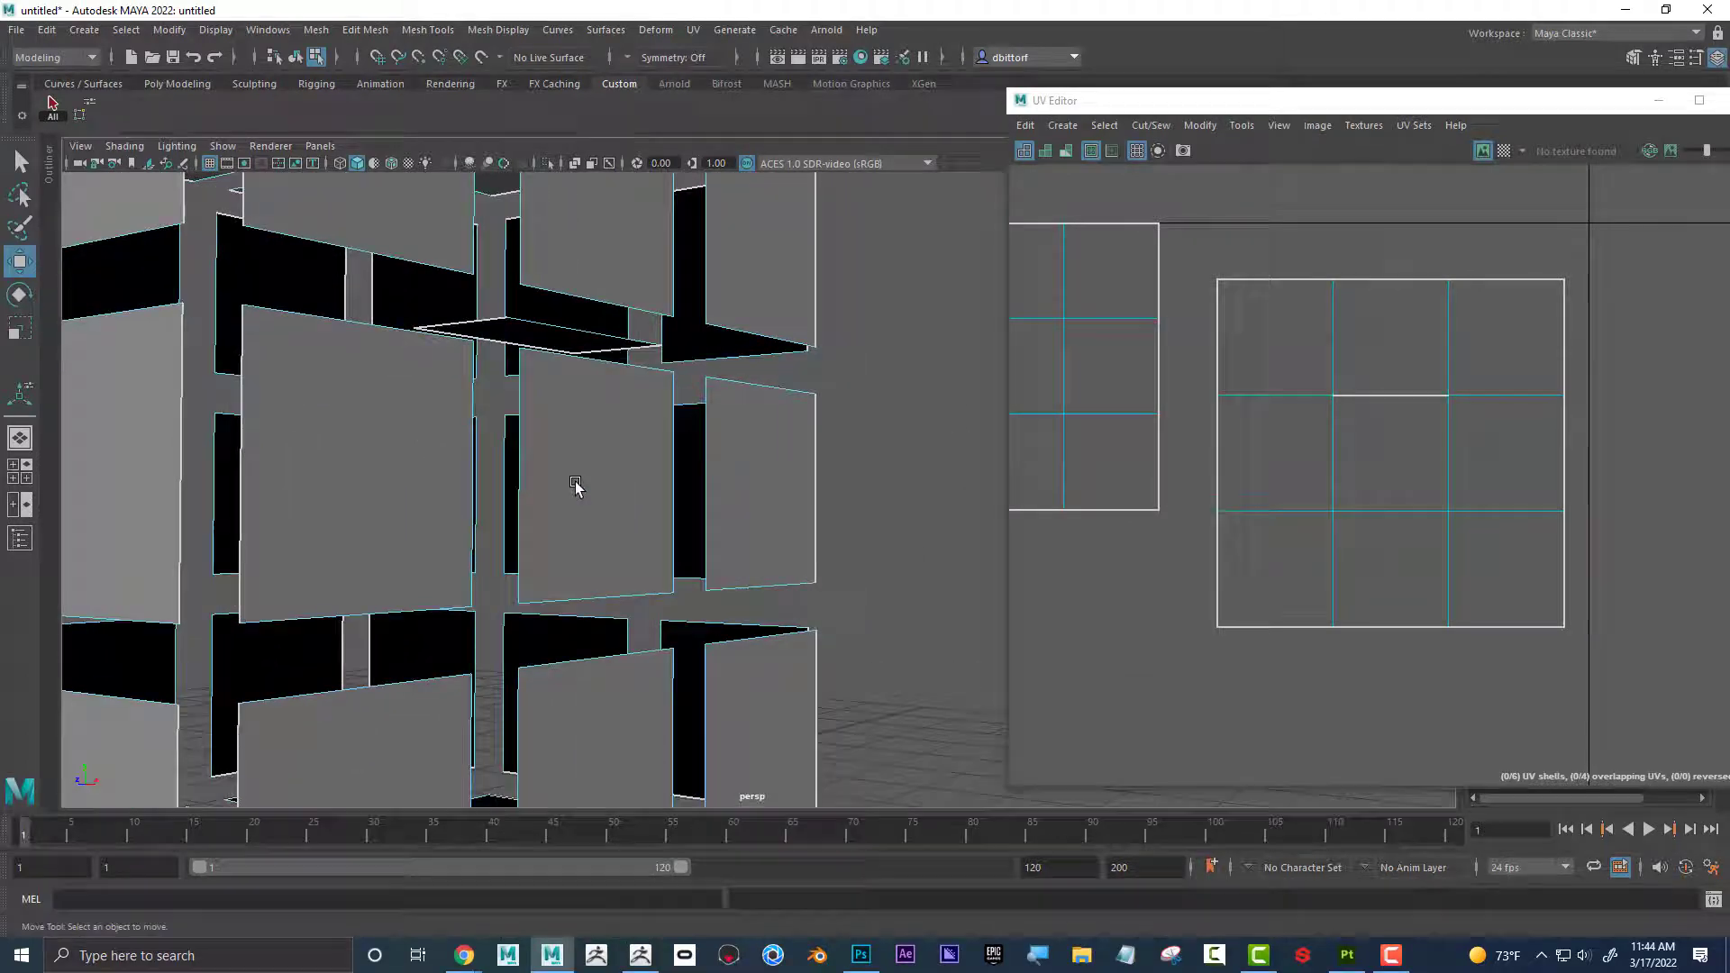
# Select the suspect side's upper-middle face again and check its edges against the whole cube.
pyautogui.click(596, 428)
pyautogui.click(596, 278)
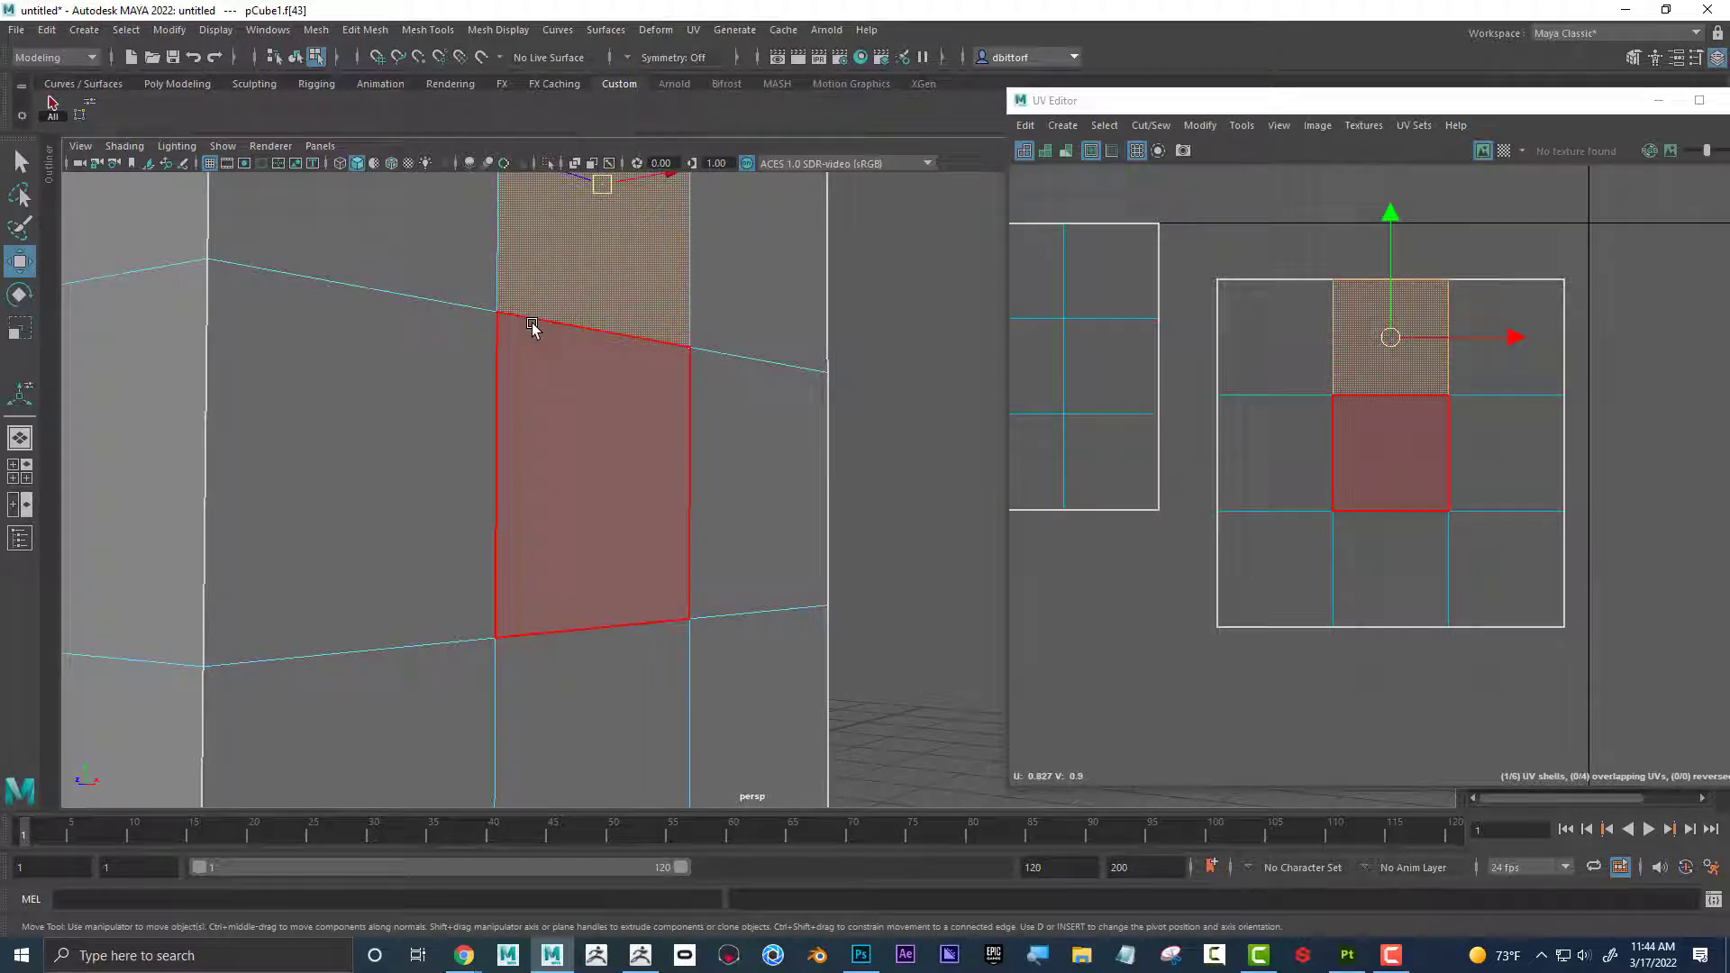
pyautogui.keyDown('alt'); pyautogui.moveTo(581, 417); pyautogui.dragTo(402, 417, button='right'); pyautogui.keyUp('alt')
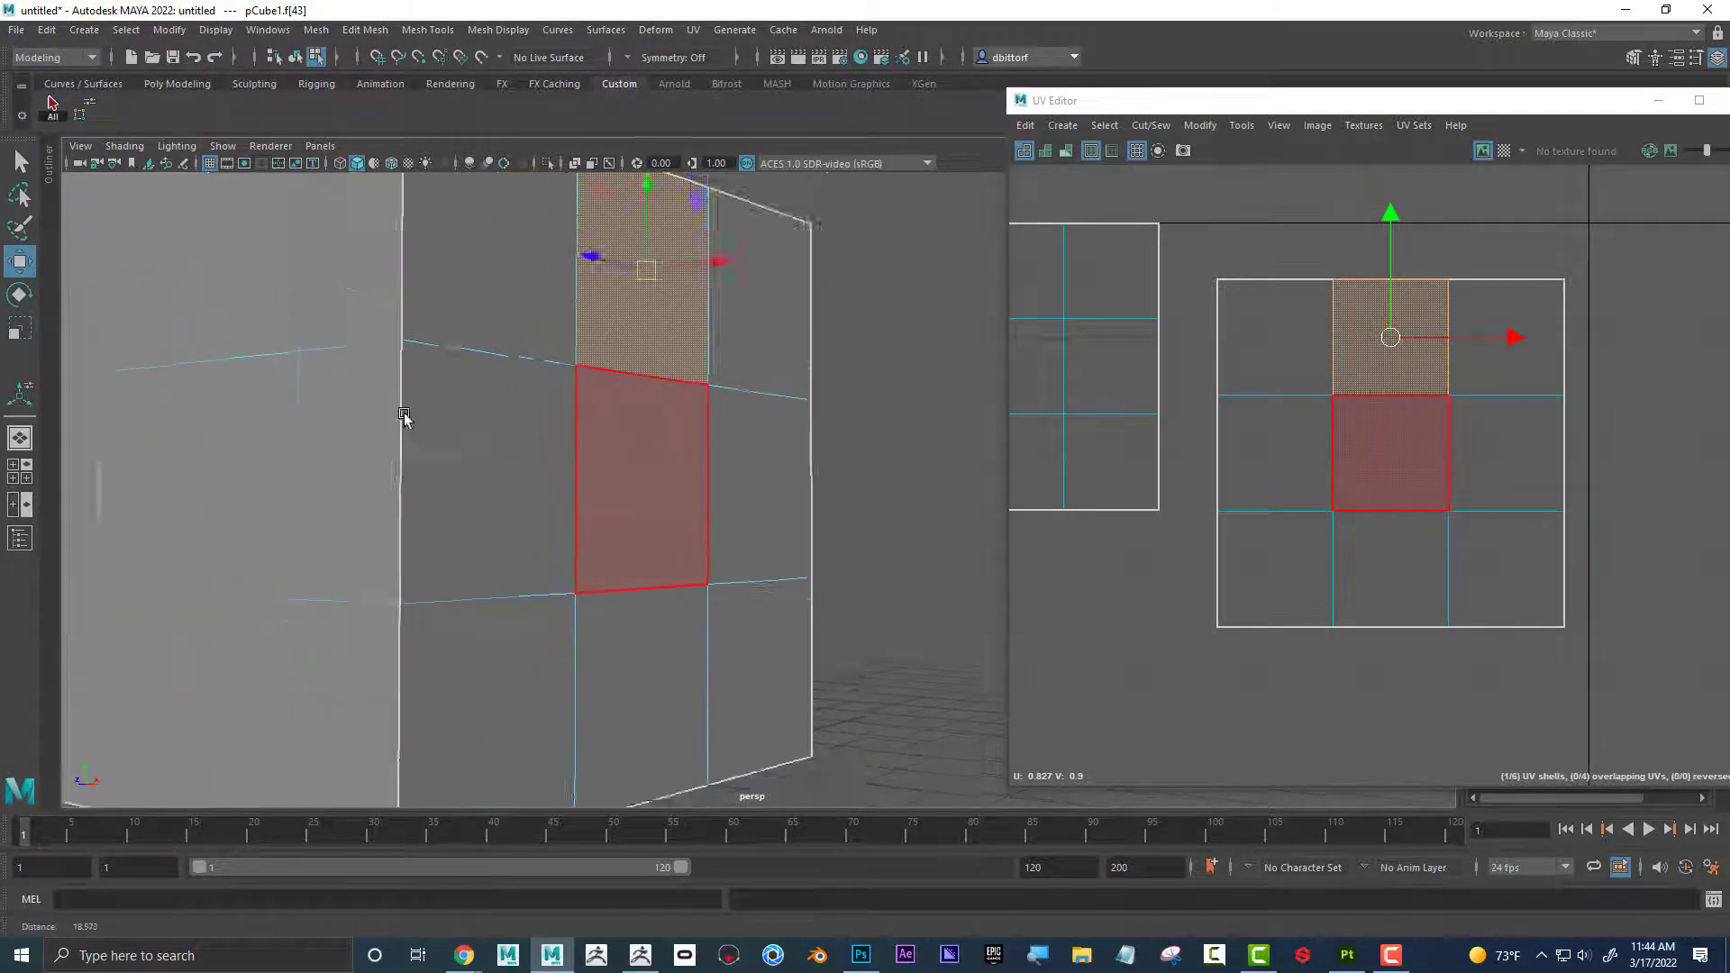
pyautogui.keyDown('alt'); pyautogui.moveTo(748, 433); pyautogui.dragTo(672, 491); pyautogui.keyUp('alt')
pyautogui.keyDown('alt'); pyautogui.moveTo(672, 491); pyautogui.dragTo(614, 499, button='right'); pyautogui.keyUp('alt')
pyautogui.keyDown('alt'); pyautogui.moveTo(614, 499); pyautogui.dragTo(546, 465); pyautogui.keyUp('alt')
# Select the suspect side's whole UV shell and run Layout on it, accepting the non-manifold geometry fix.
pyautogui.moveTo(1283, 414); pyautogui.dragTo(1218, 407, button='right')
pyautogui.click(1325, 414)
pyautogui.click(1201, 125)
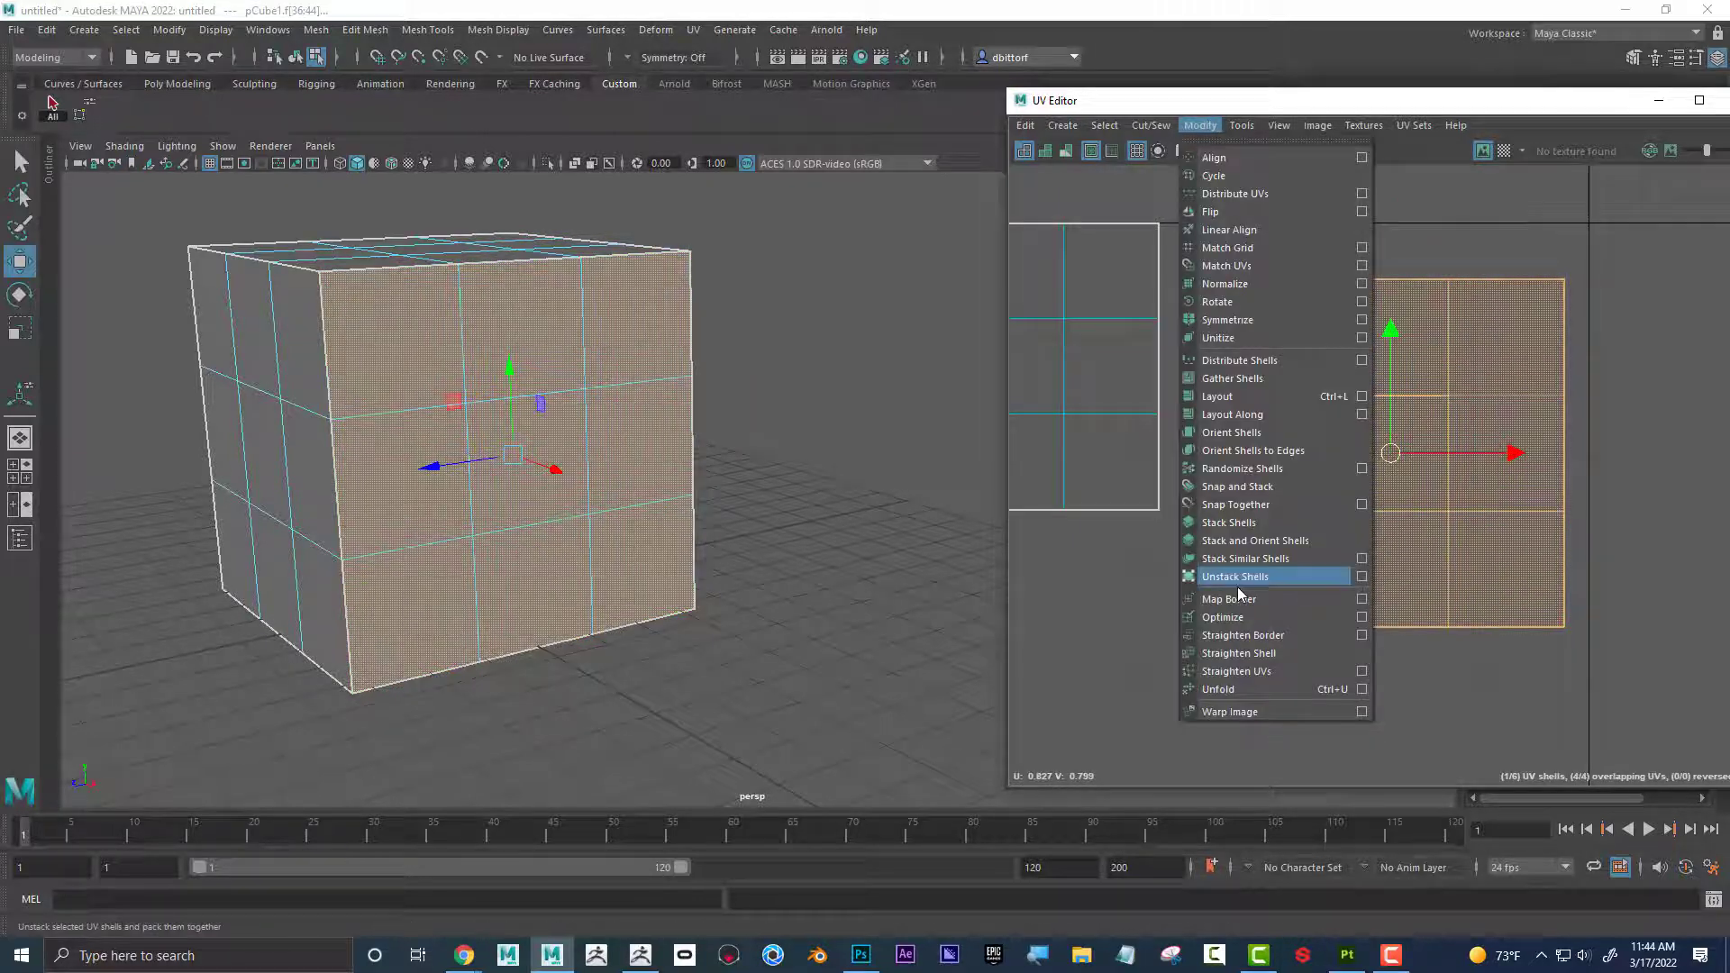
pyautogui.click(1245, 397)
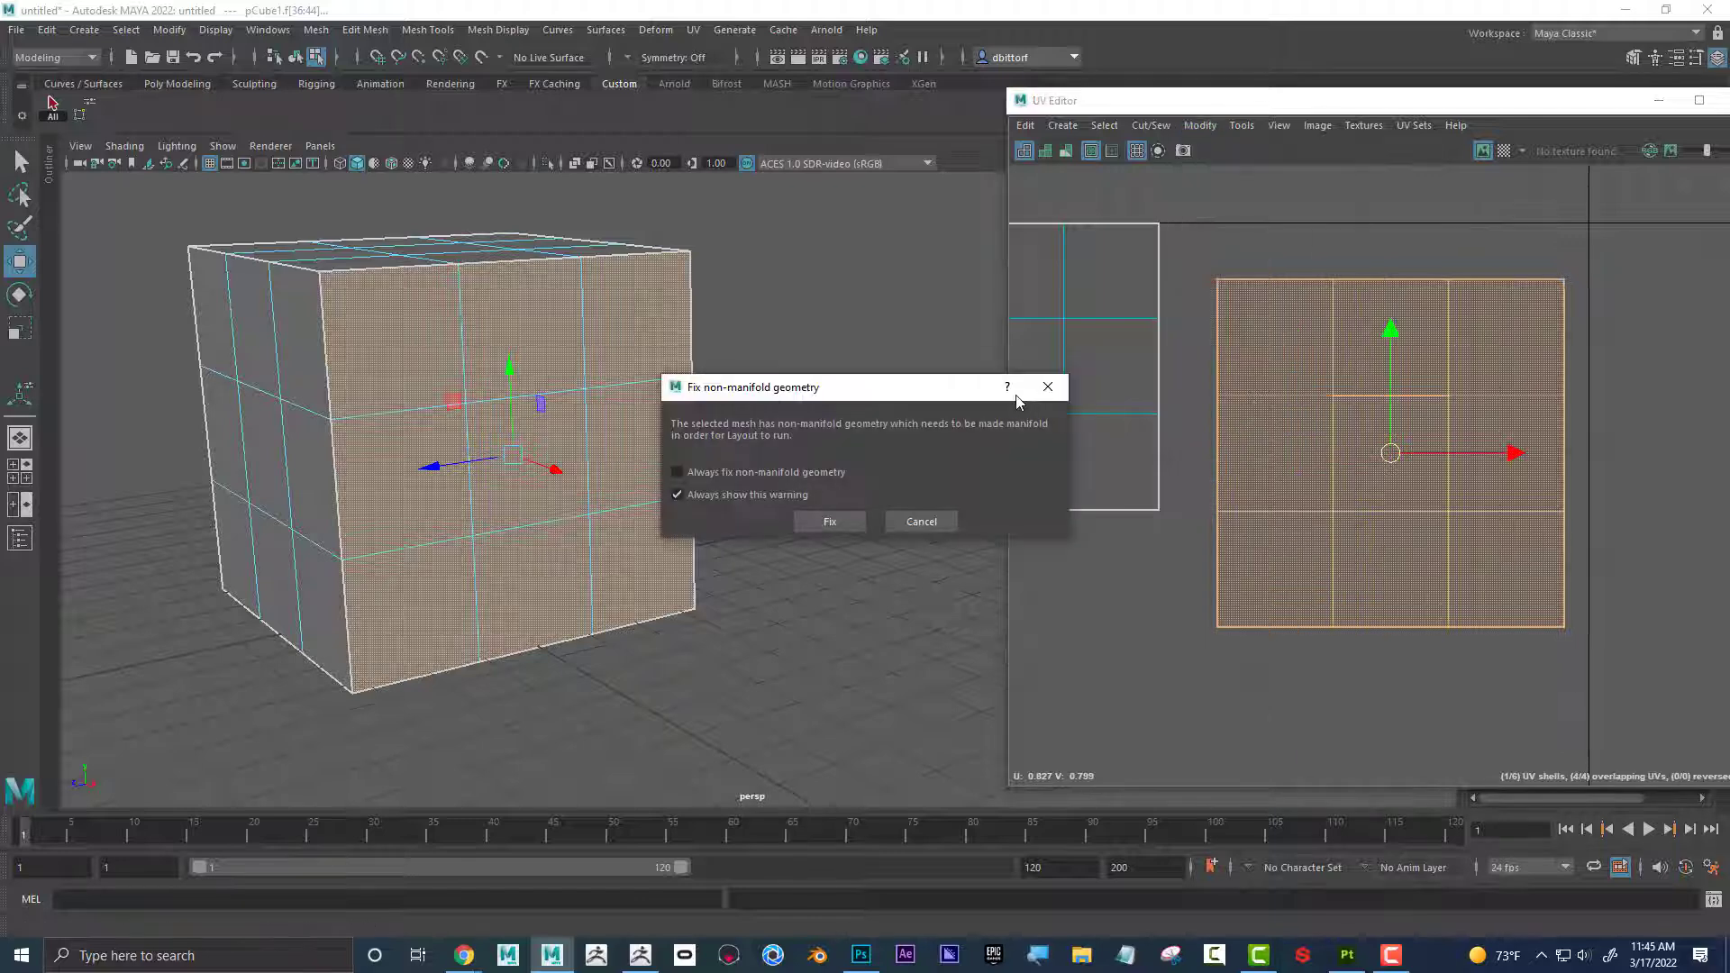
pyautogui.moveTo(1017, 397); pyautogui.dragTo(1094, 281)
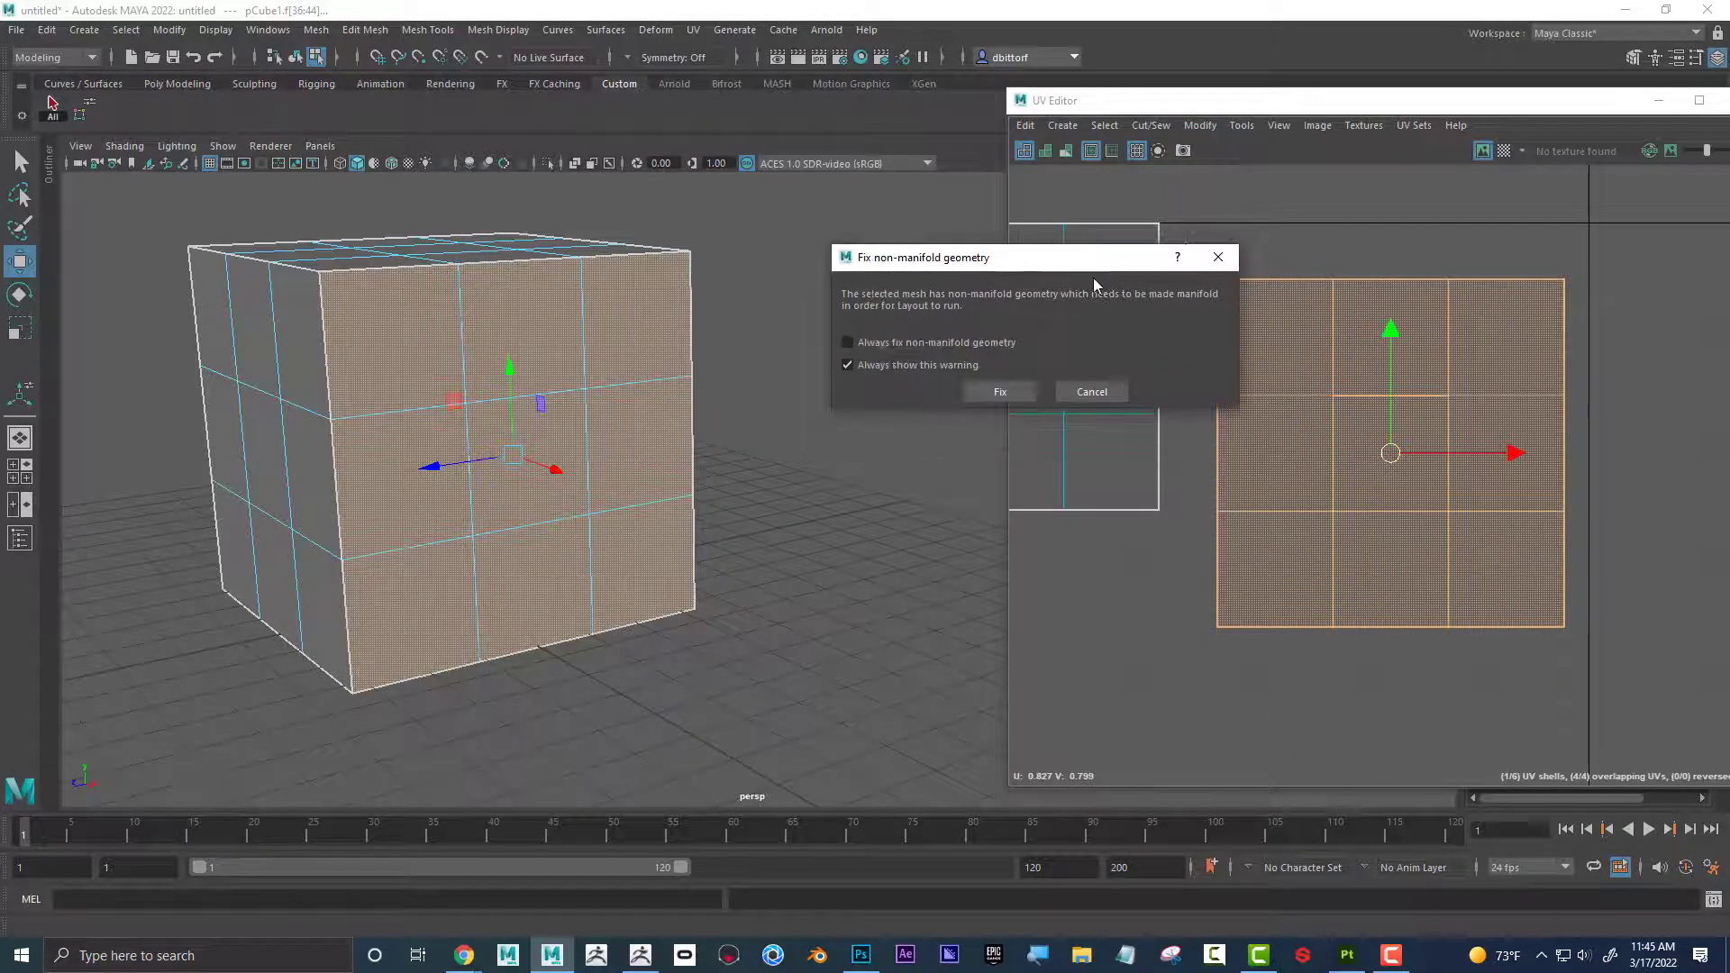
pyautogui.click(1003, 393)
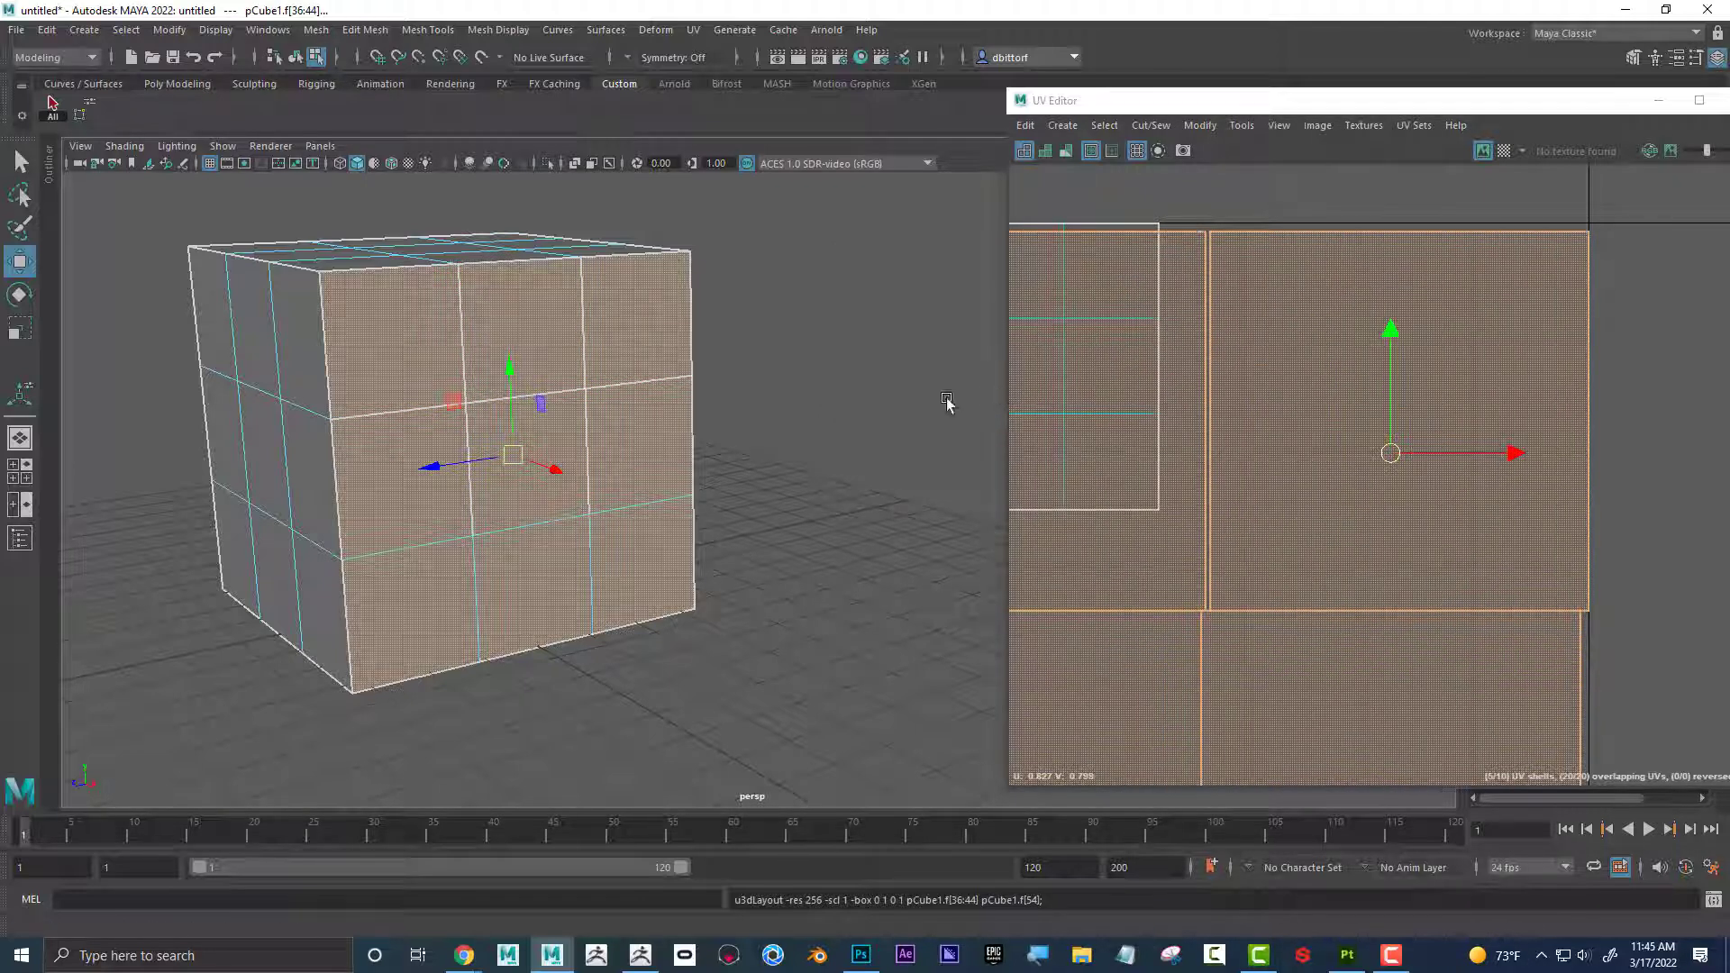
# Try pulling the three upper-row faces of the suspect side outward one by one to expose the interior.
pyautogui.keyDown('alt'); pyautogui.moveTo(594, 422); pyautogui.dragTo(678, 429, button='right'); pyautogui.keyUp('alt')
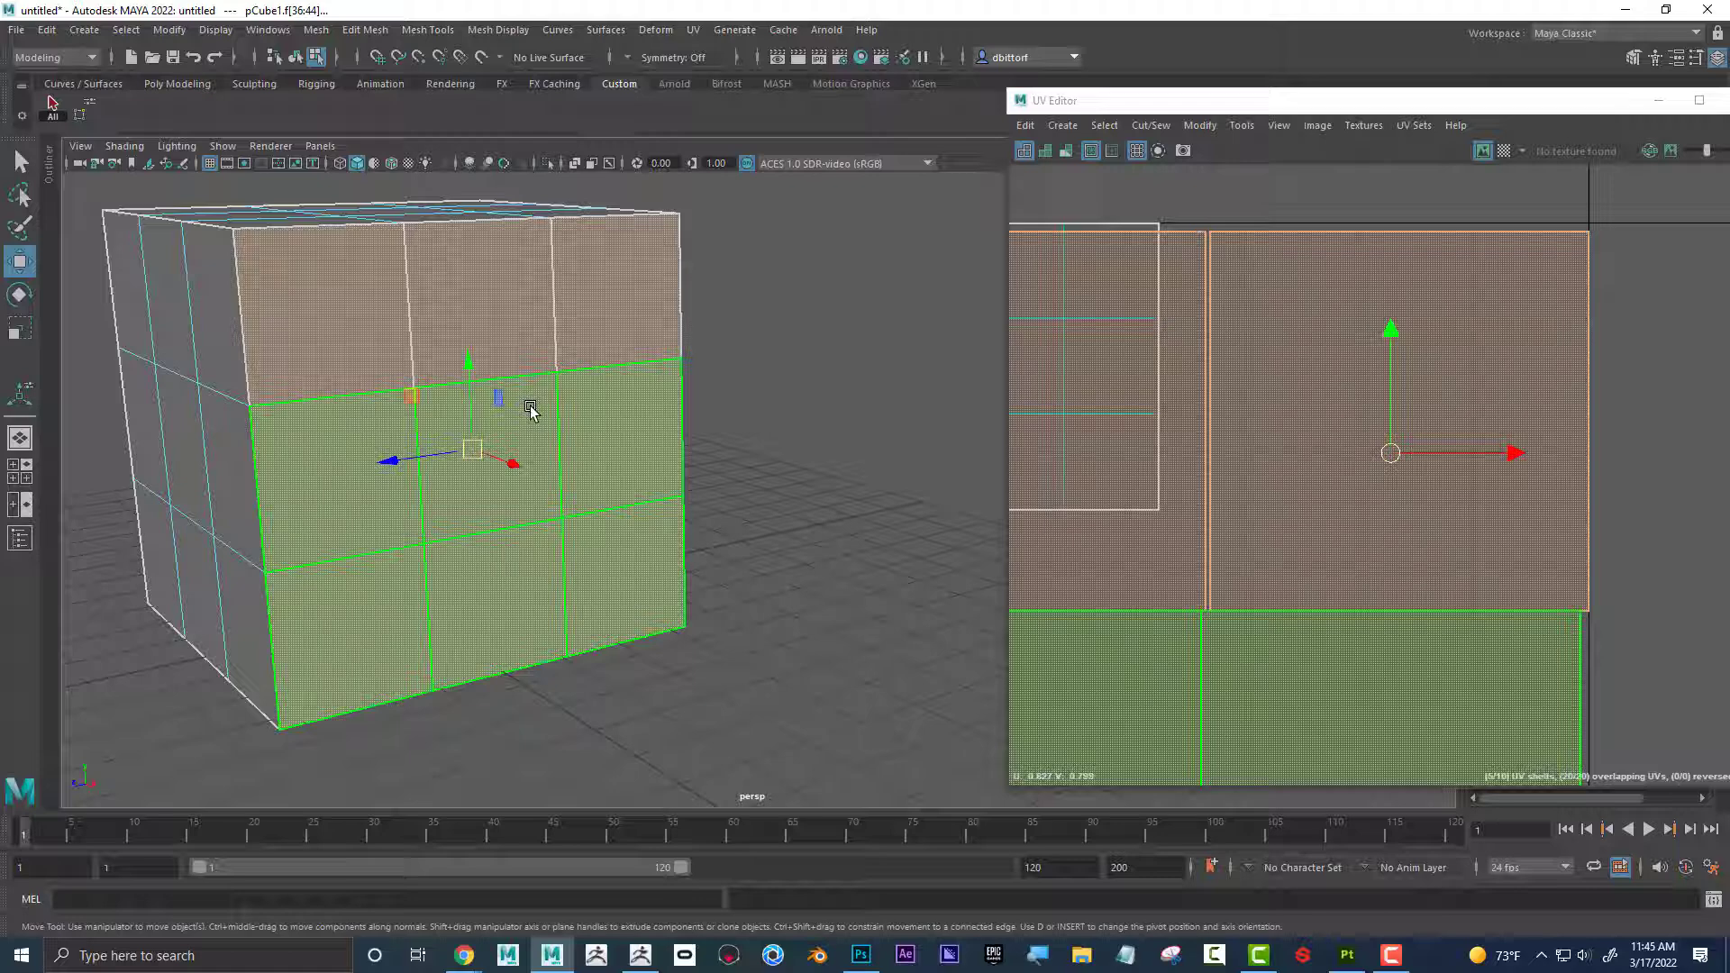
pyautogui.click(323, 329)
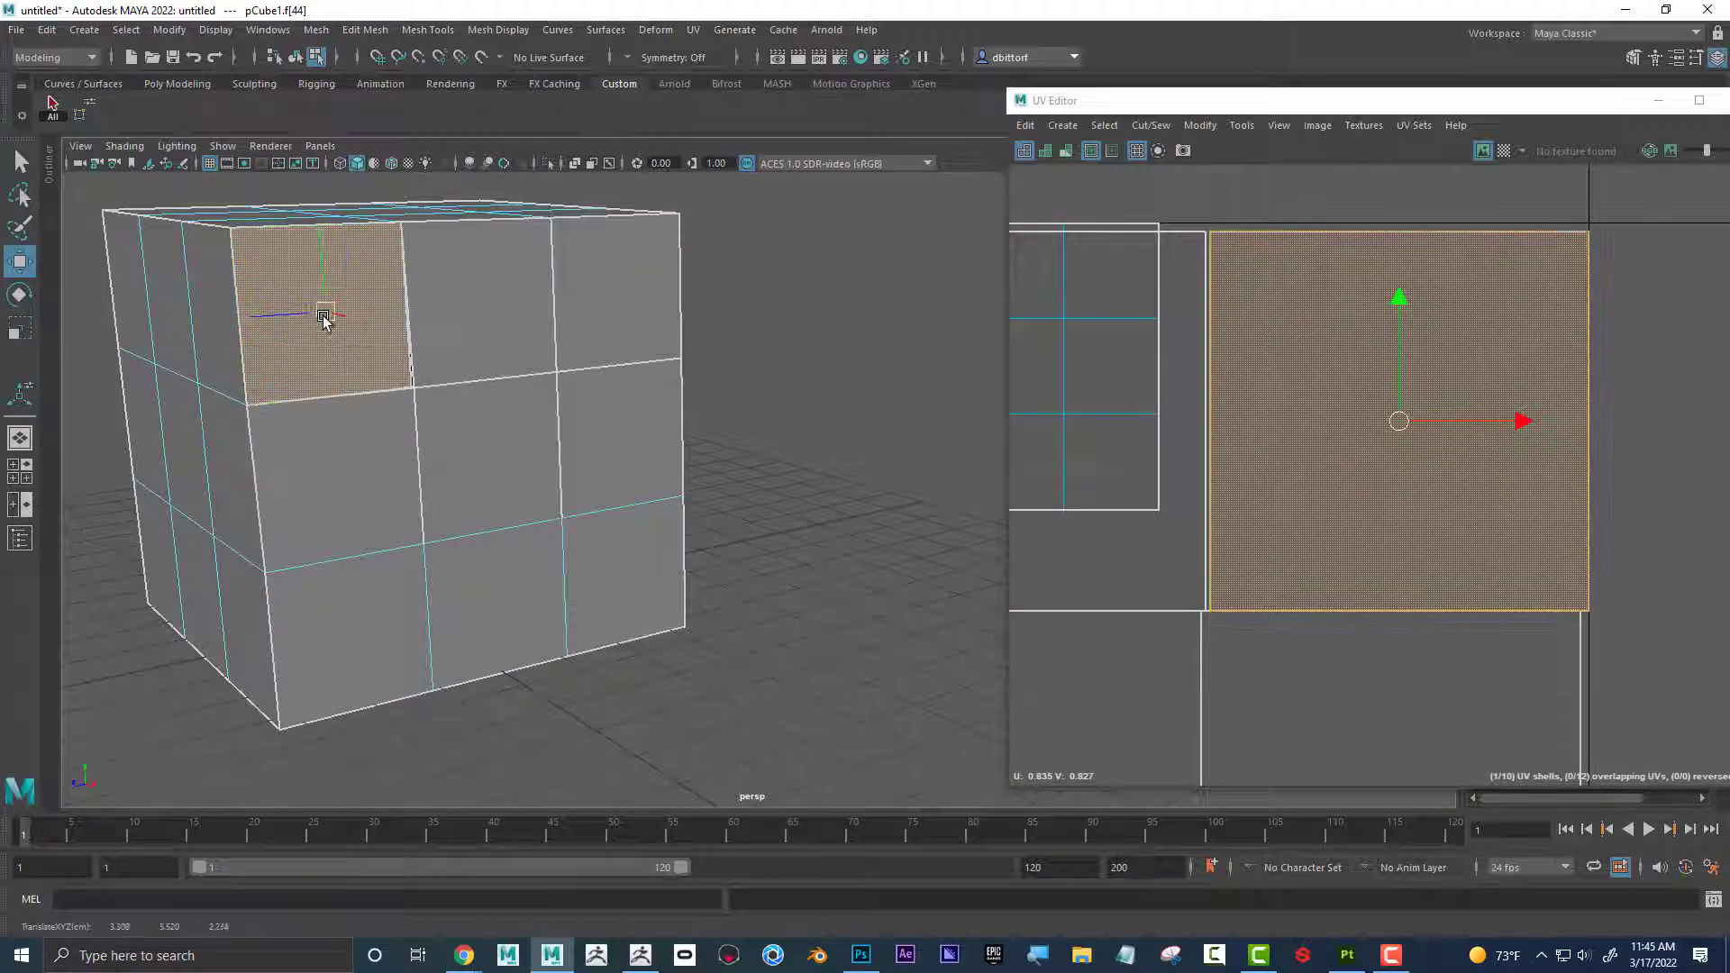
pyautogui.moveTo(323, 315); pyautogui.dragTo(299, 296)
pyautogui.click(610, 297)
pyautogui.moveTo(619, 296); pyautogui.dragTo(639, 279)
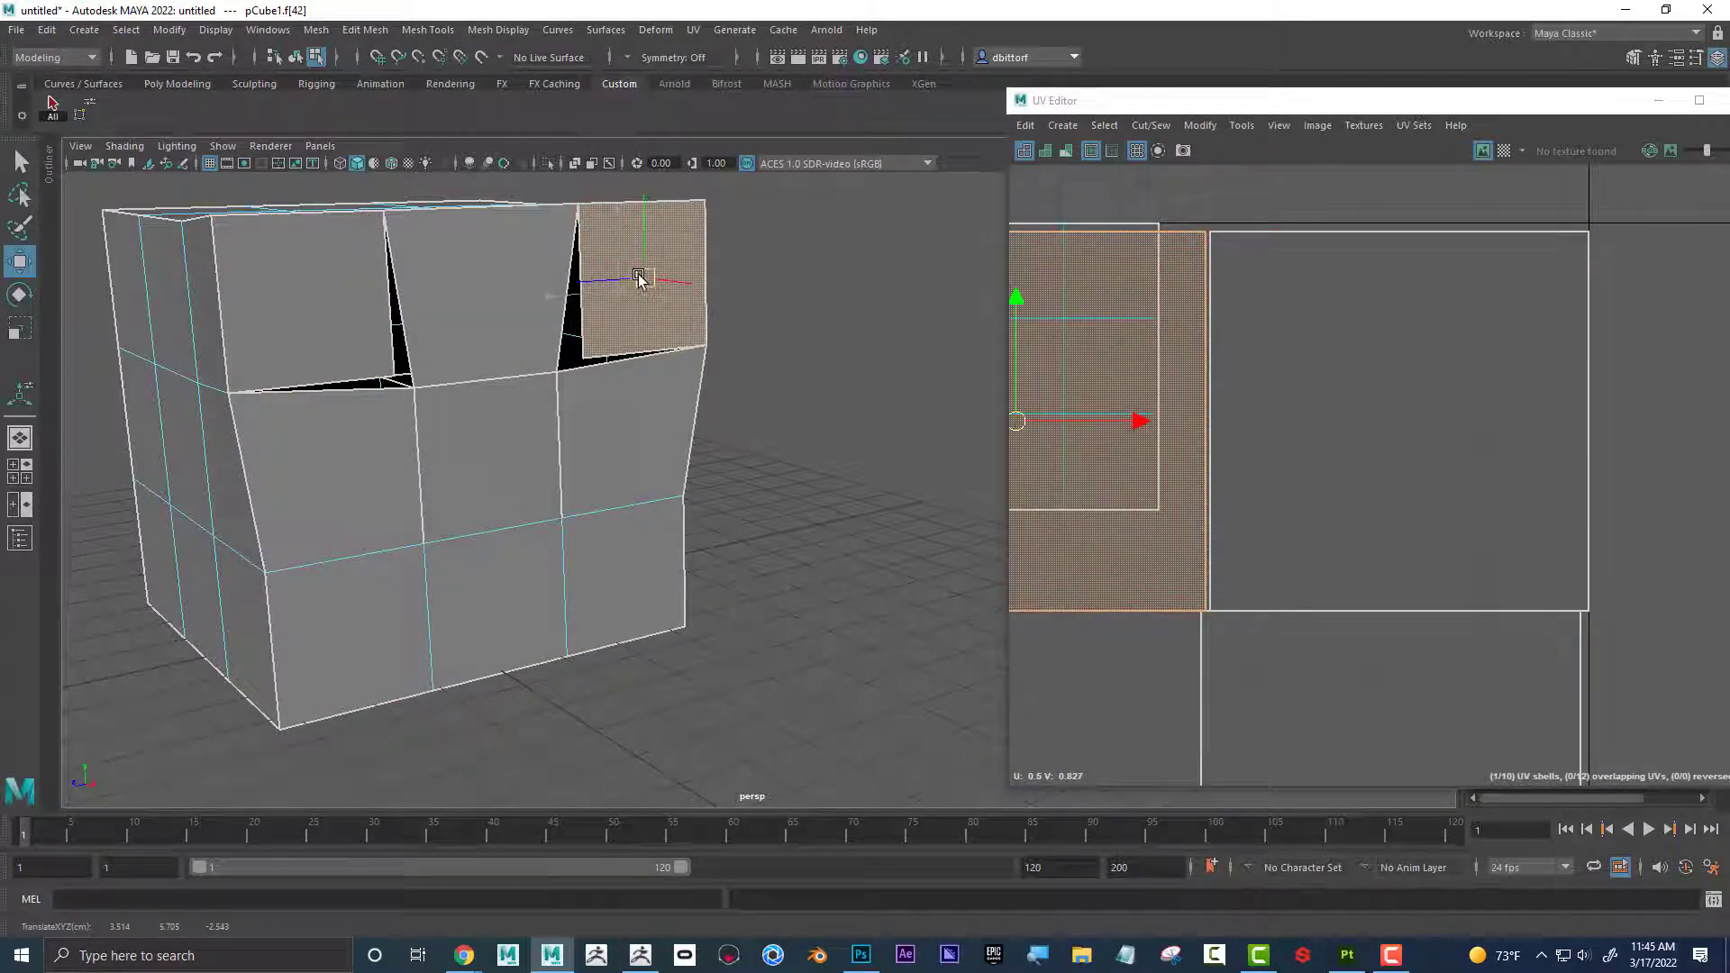
pyautogui.click(533, 300)
pyautogui.moveTo(483, 293); pyautogui.dragTo(475, 271)
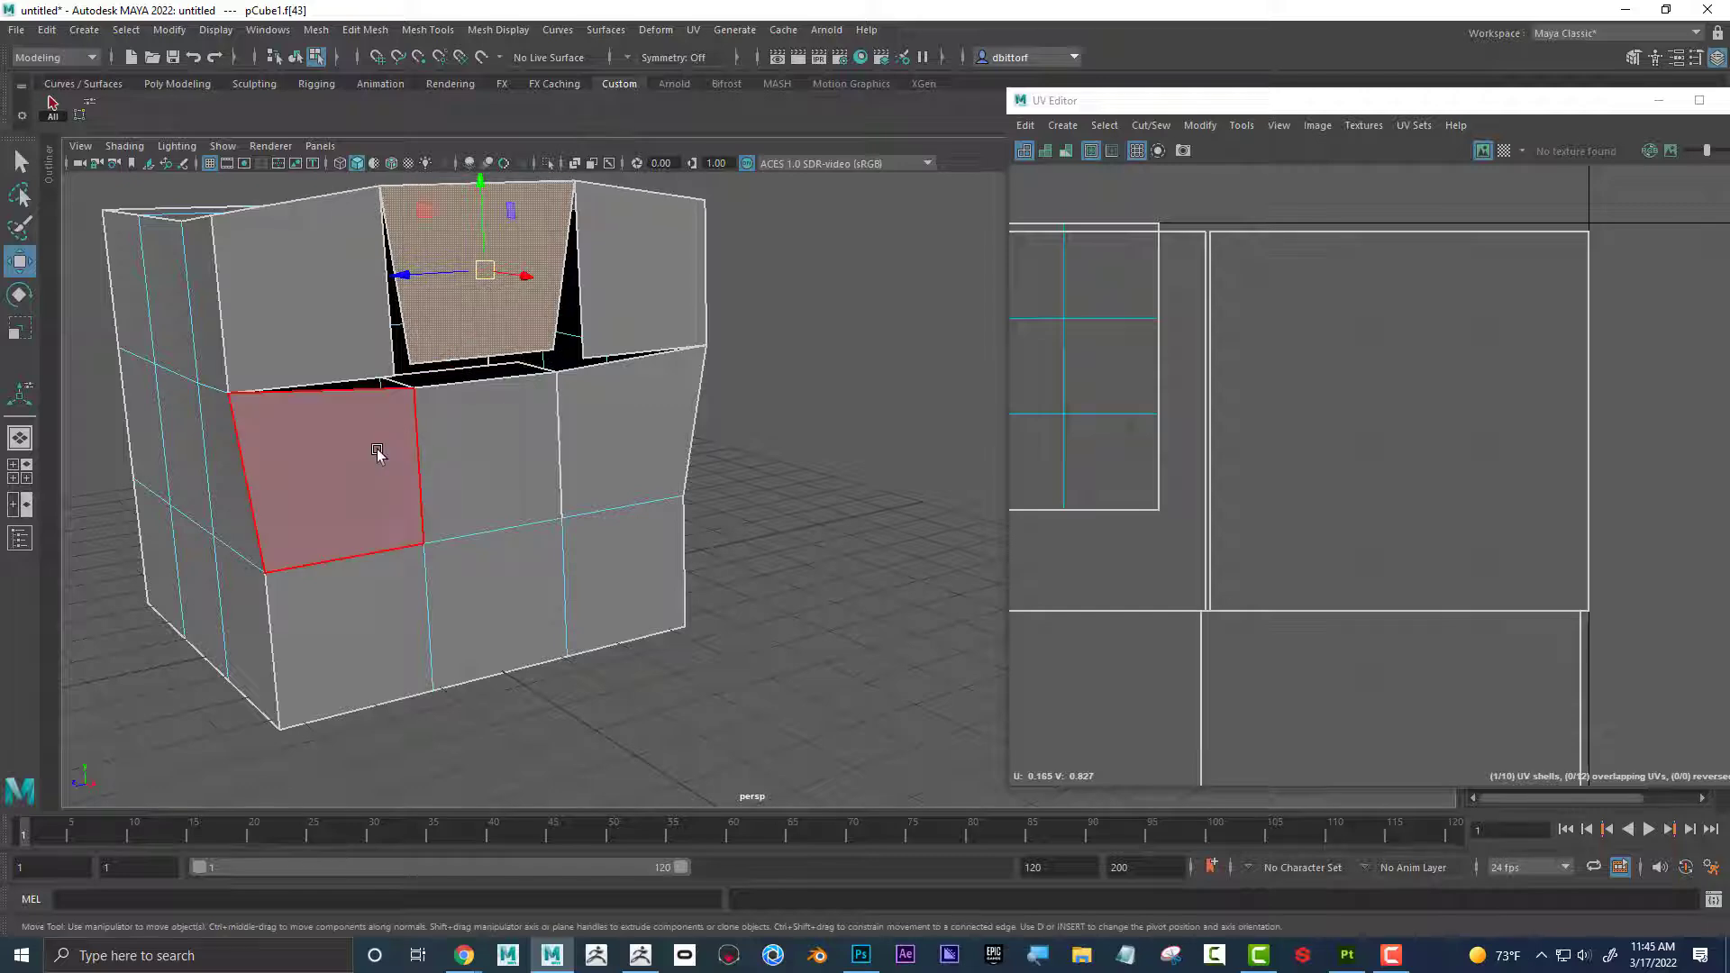
# Try pulling the three middle-row faces of the suspect side outward, and select the exposed interior face.
pyautogui.click(332, 484)
pyautogui.moveTo(333, 484); pyautogui.dragTo(300, 503)
pyautogui.click(618, 437)
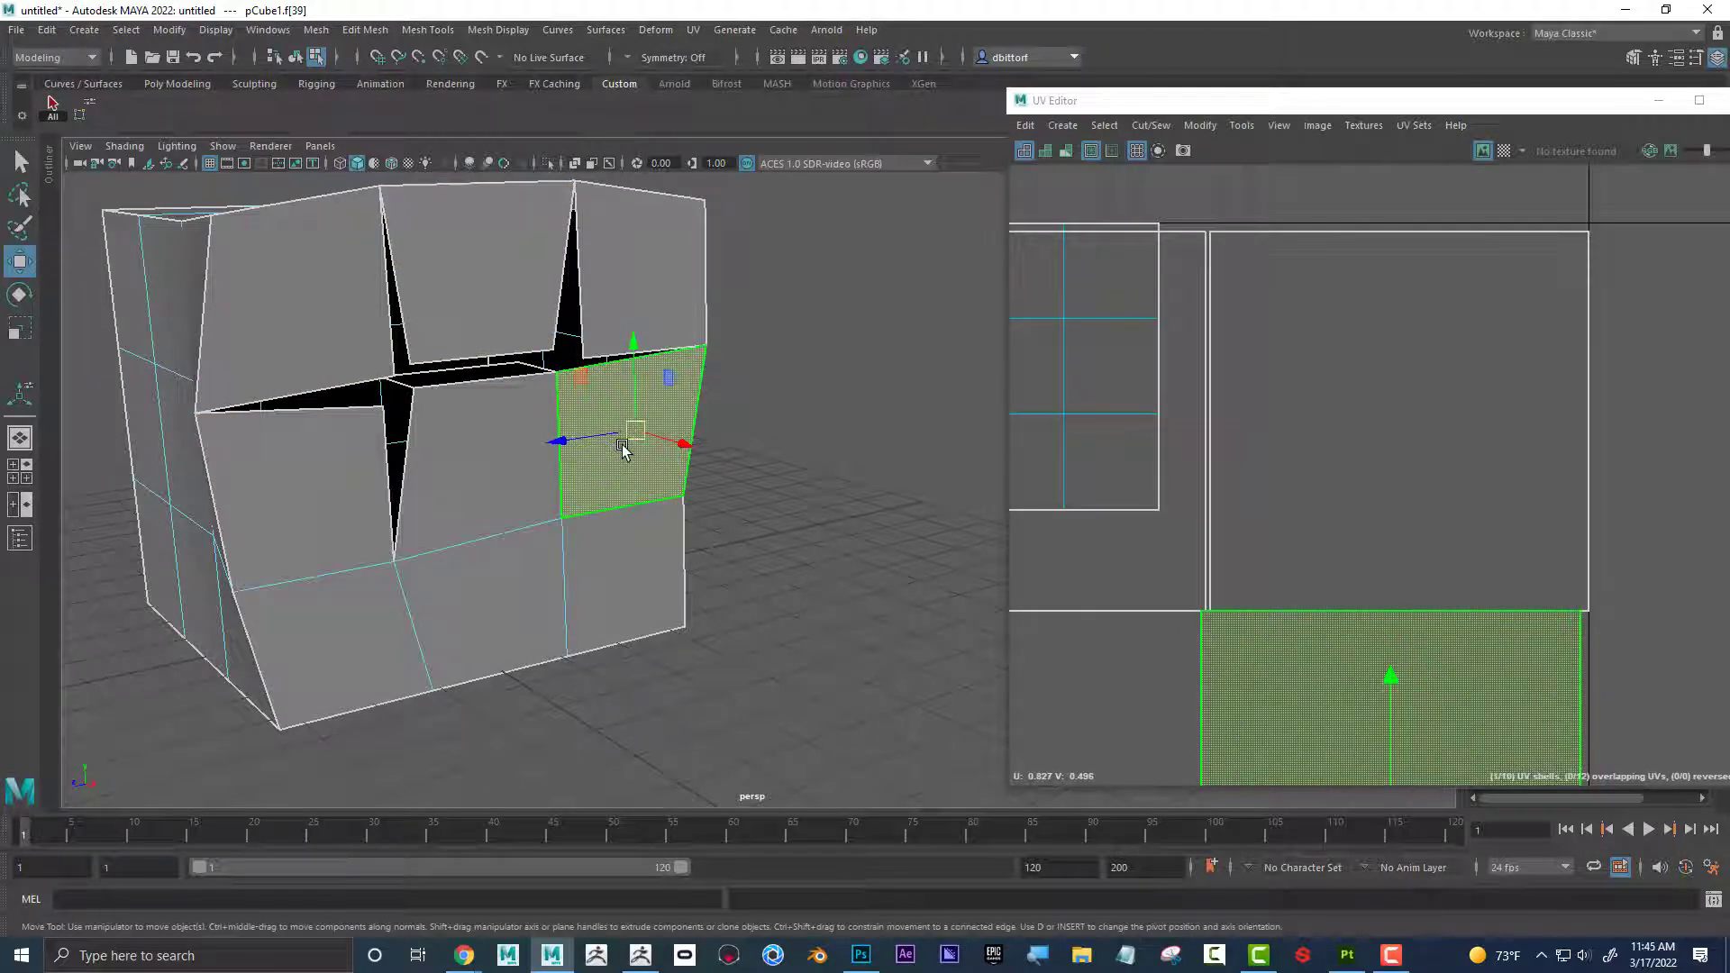
pyautogui.moveTo(618, 436); pyautogui.dragTo(659, 443)
pyautogui.click(519, 445)
pyautogui.moveTo(493, 462); pyautogui.dragTo(492, 476)
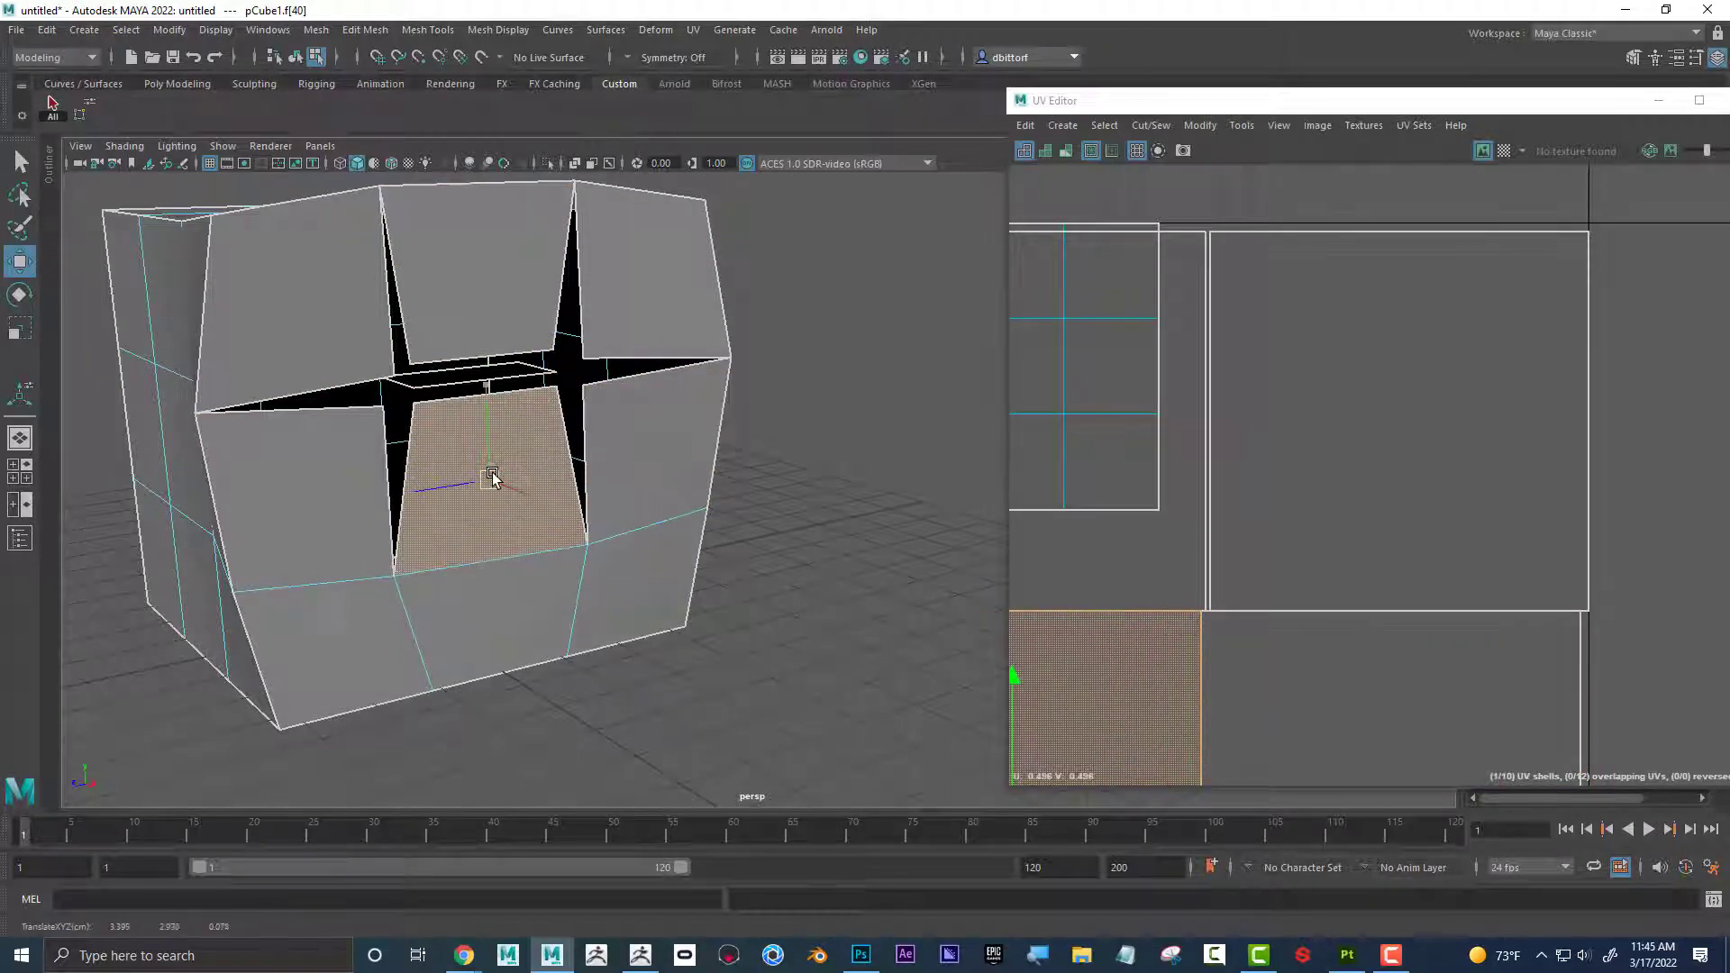
pyautogui.click(494, 373)
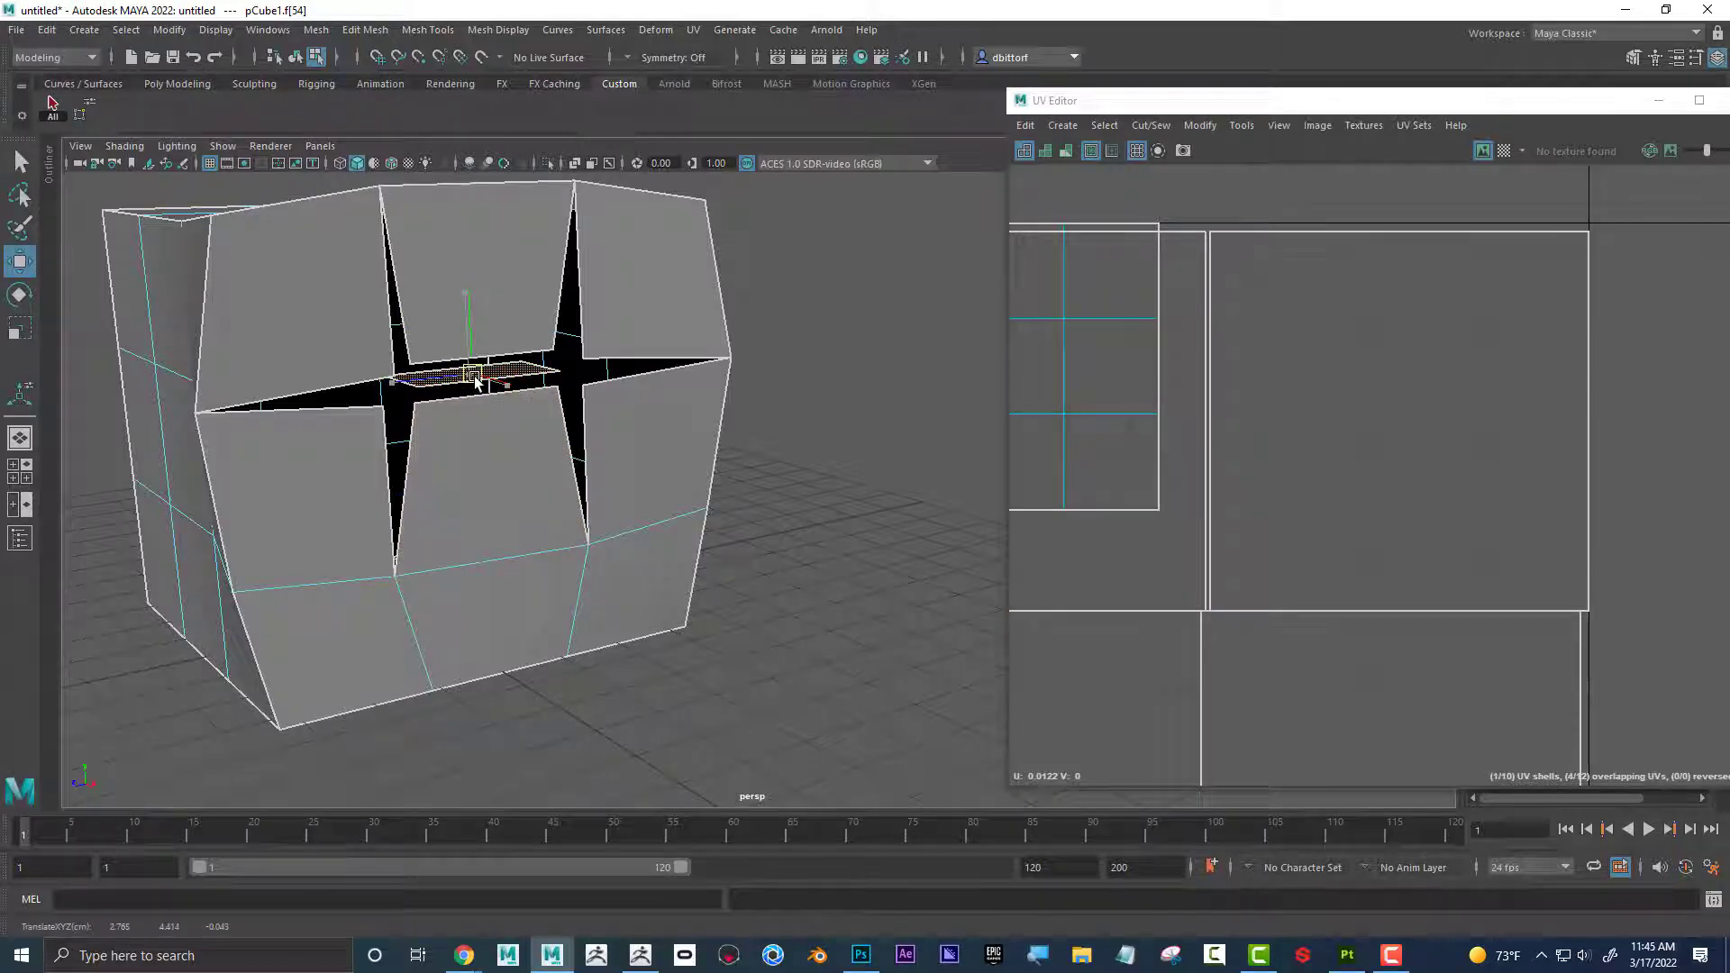
# Select all of the cube's UV shells and run Layout on them.
pyautogui.scroll(-6, 1316, 478)
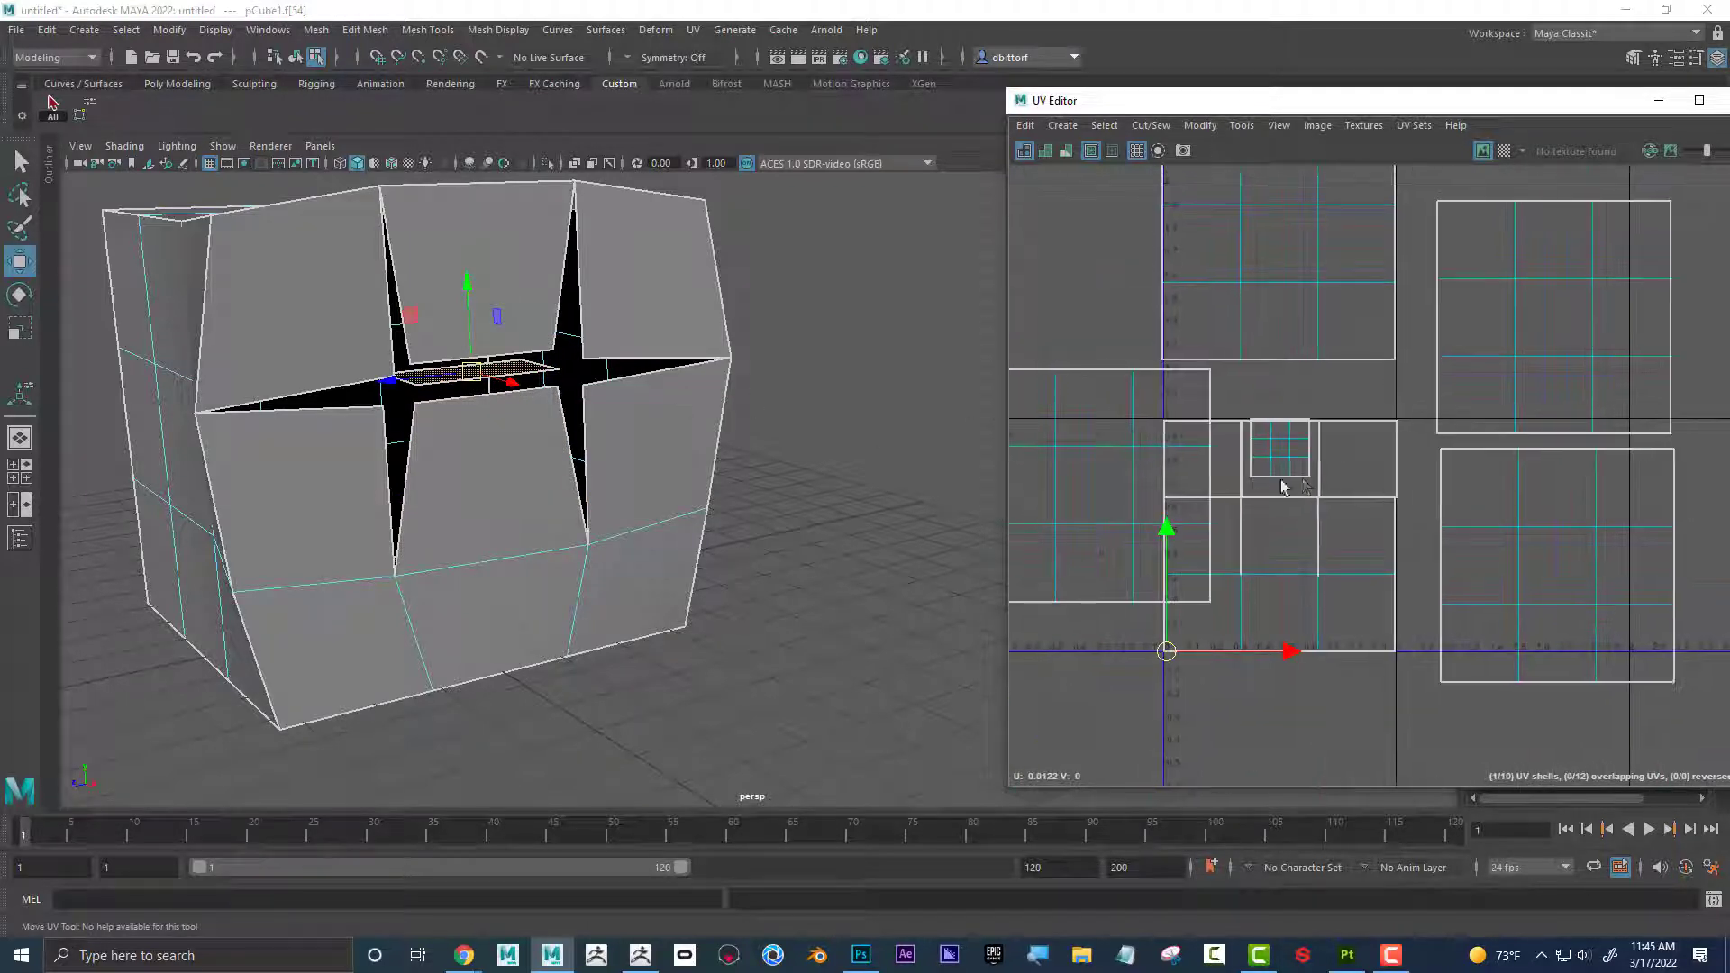
pyautogui.scroll(1, 1320, 466)
pyautogui.keyDown('alt'); pyautogui.moveTo(1320, 466); pyautogui.dragTo(1305, 408, button='middle'); pyautogui.keyUp('alt')
pyautogui.moveTo(1334, 414); pyautogui.dragTo(1302, 390, button='right')
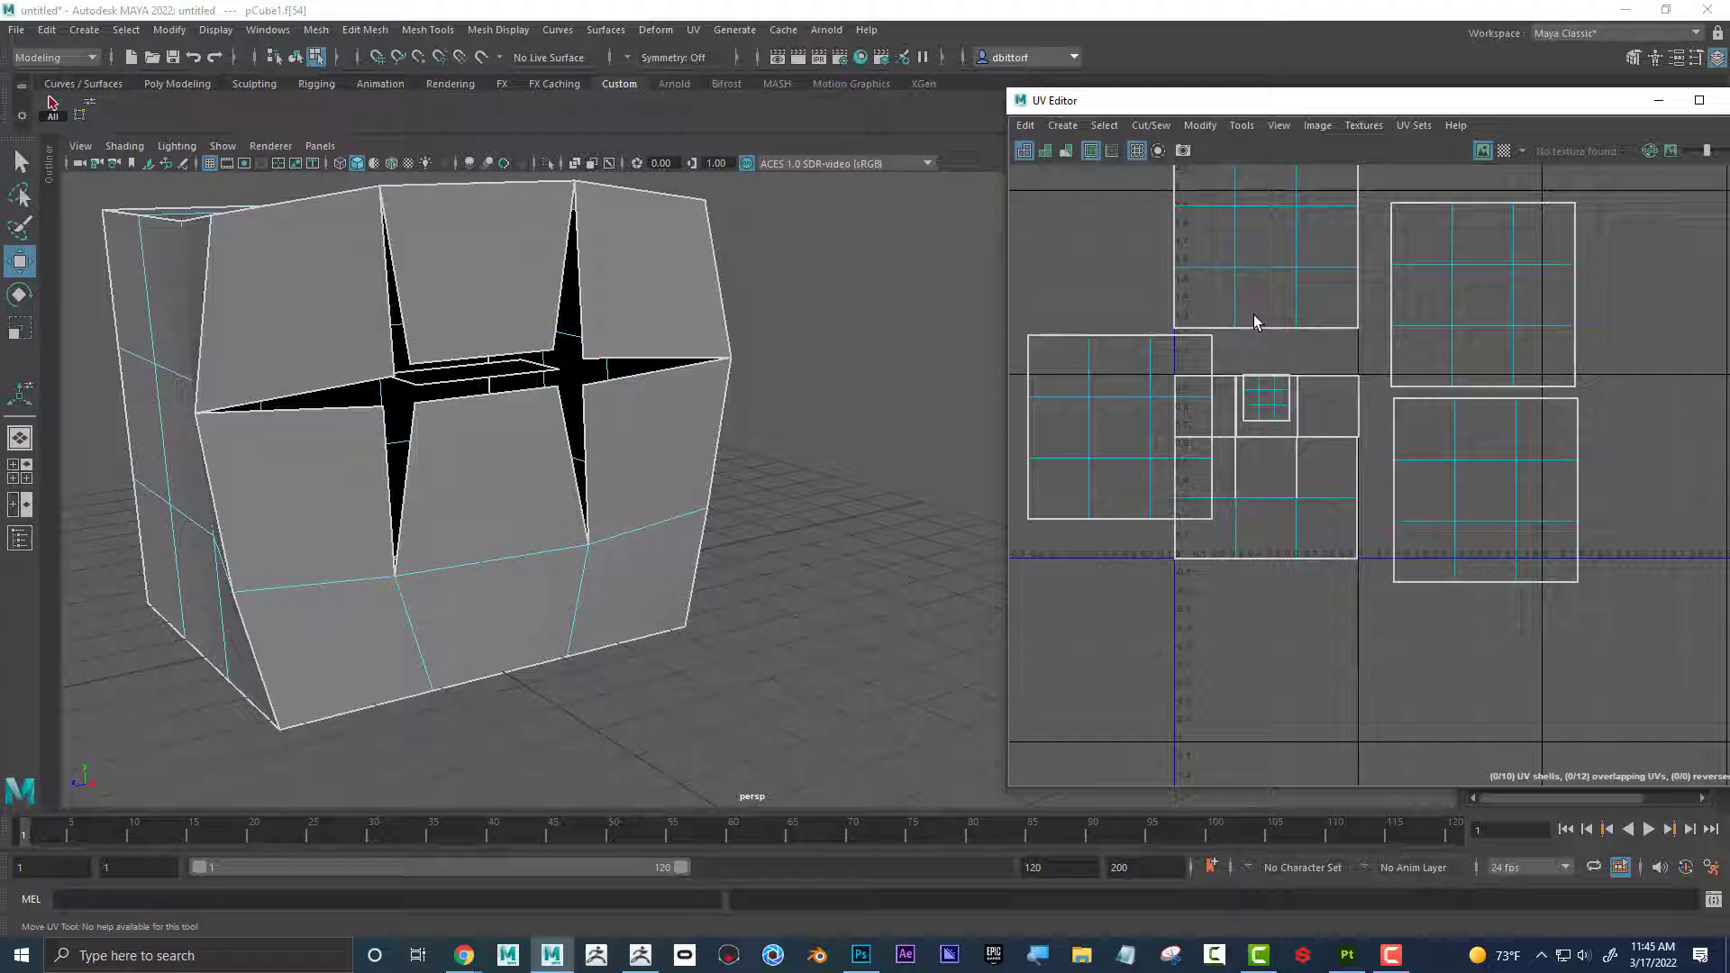
pyautogui.click(1260, 286)
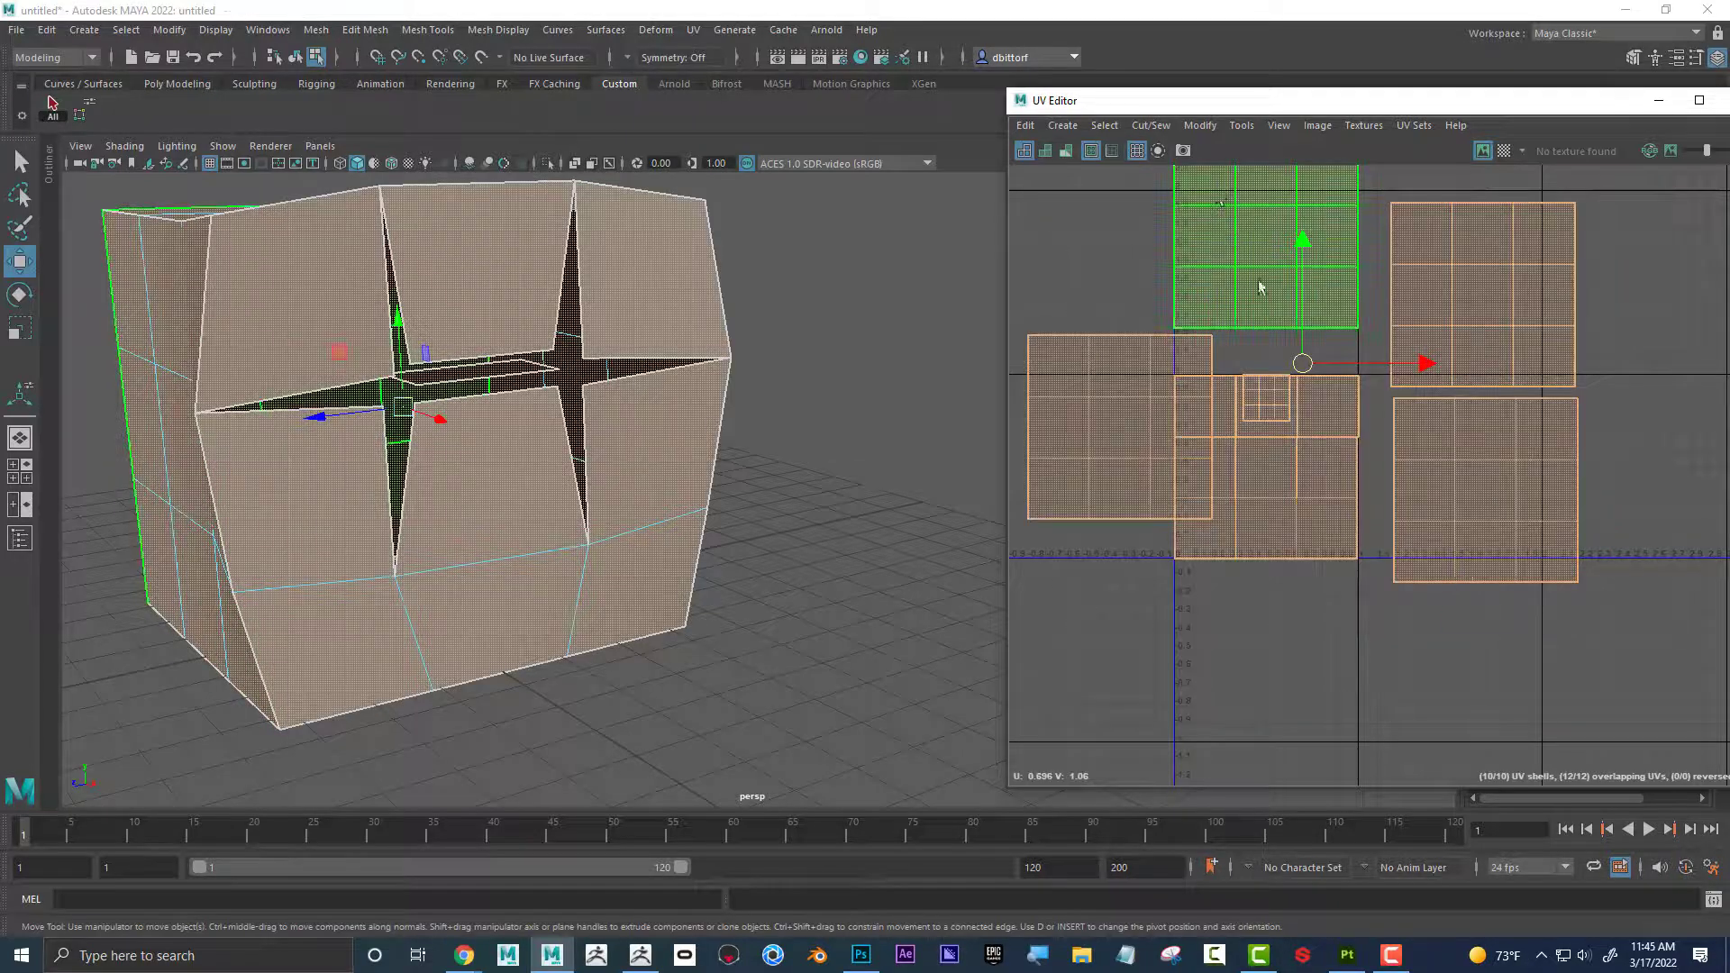
pyautogui.click(1200, 125)
pyautogui.click(1242, 394)
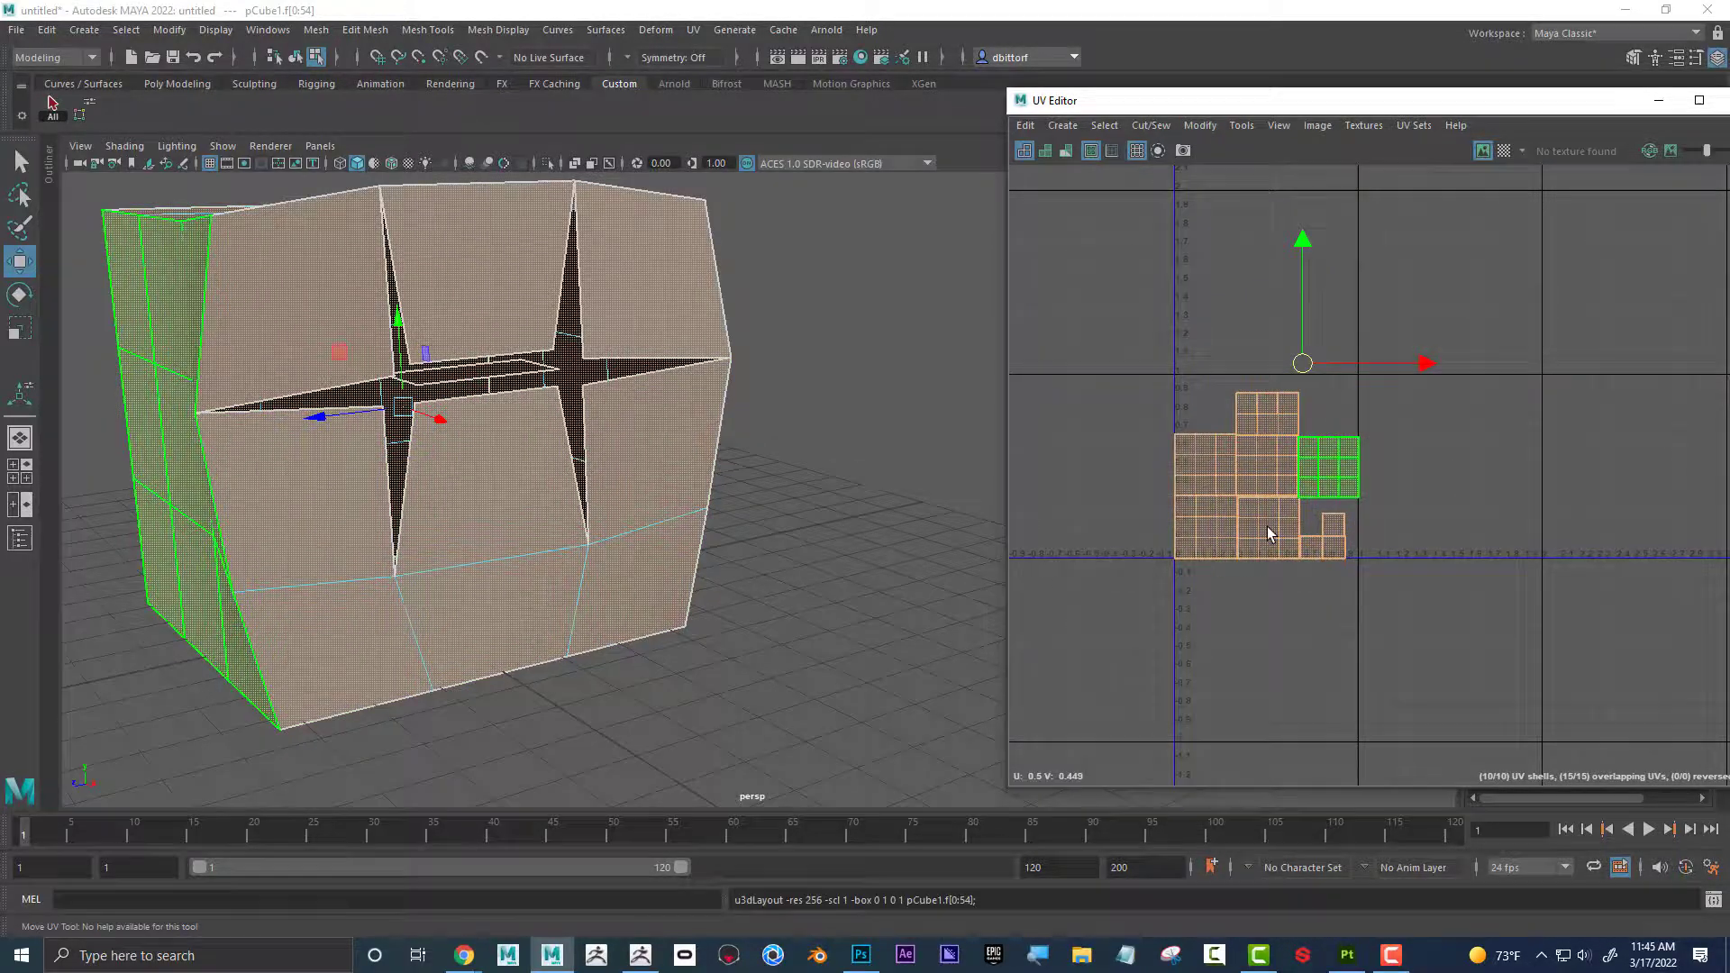
pyautogui.click(1397, 524)
pyautogui.moveTo(651, 474)
pyautogui.keyDown('alt'); pyautogui.mouseDown()
pyautogui.moveTo(688, 479)
pyautogui.moveTo(672, 483)
pyautogui.mouseUp(); pyautogui.keyUp('alt')
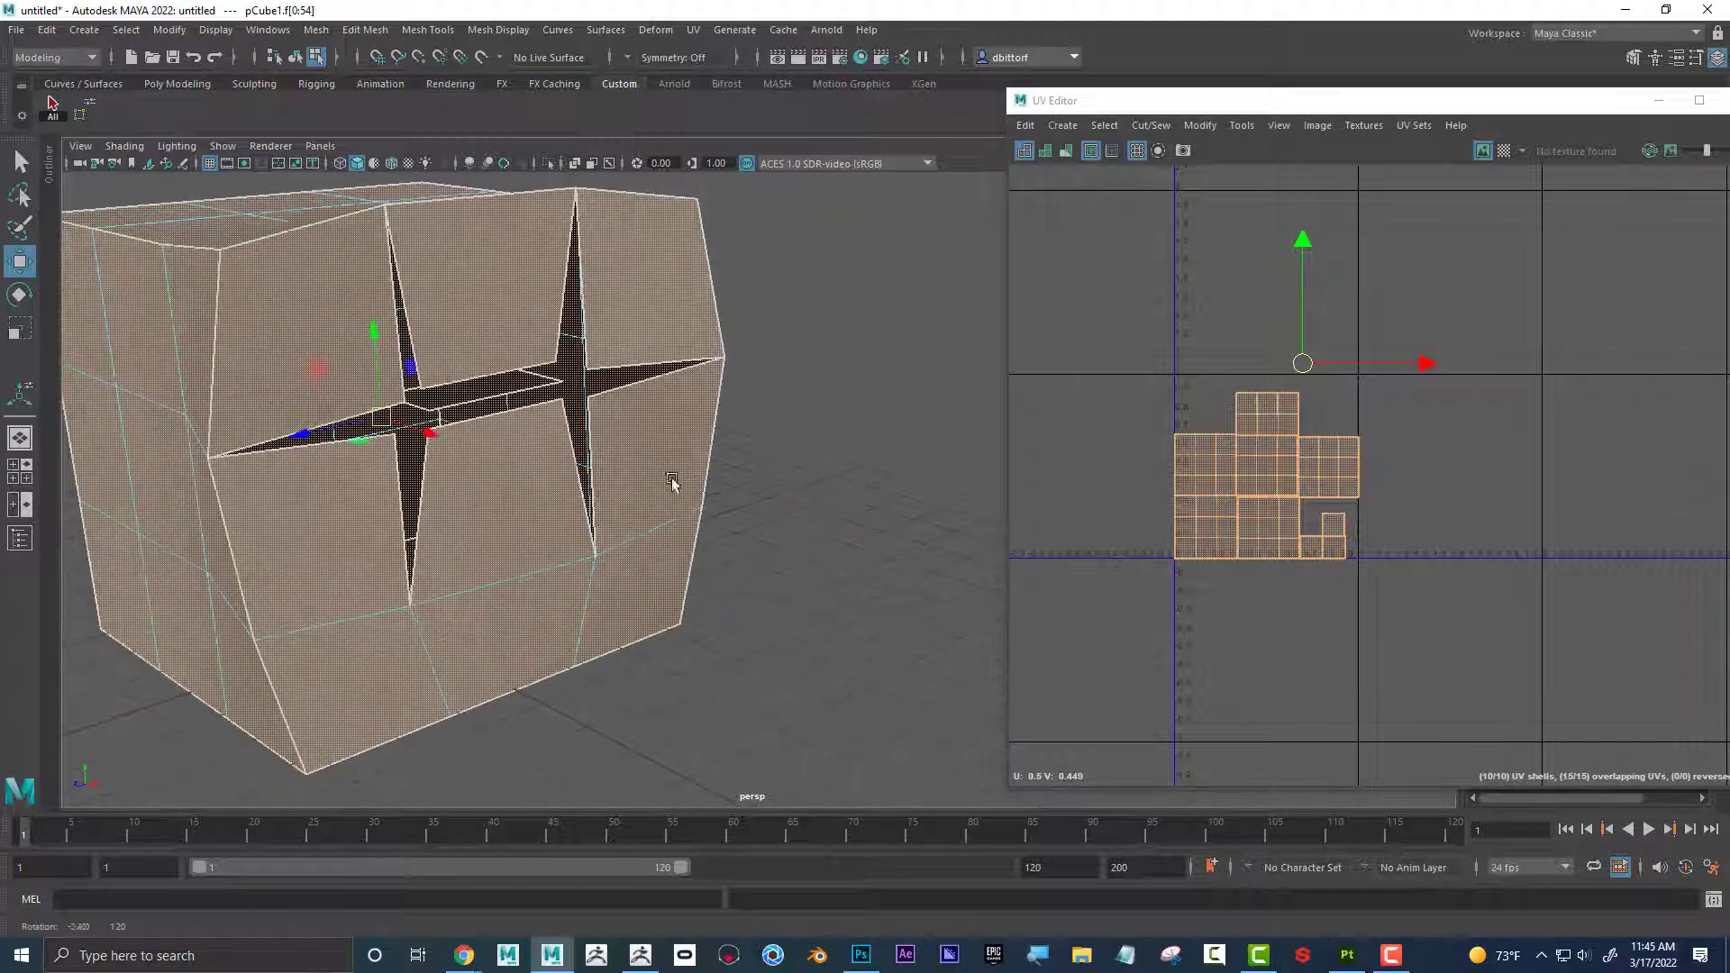
# Match the small single-face UV shells to the suspect side's upper-row faces, shifting the upper-right face's shell slightly up.
pyautogui.scroll(5, 1397, 543)
pyautogui.keyDown('alt'); pyautogui.moveTo(1388, 554); pyautogui.dragTo(1636, 496, button='middle'); pyautogui.keyUp('alt')
pyautogui.scroll(3, 1613, 491)
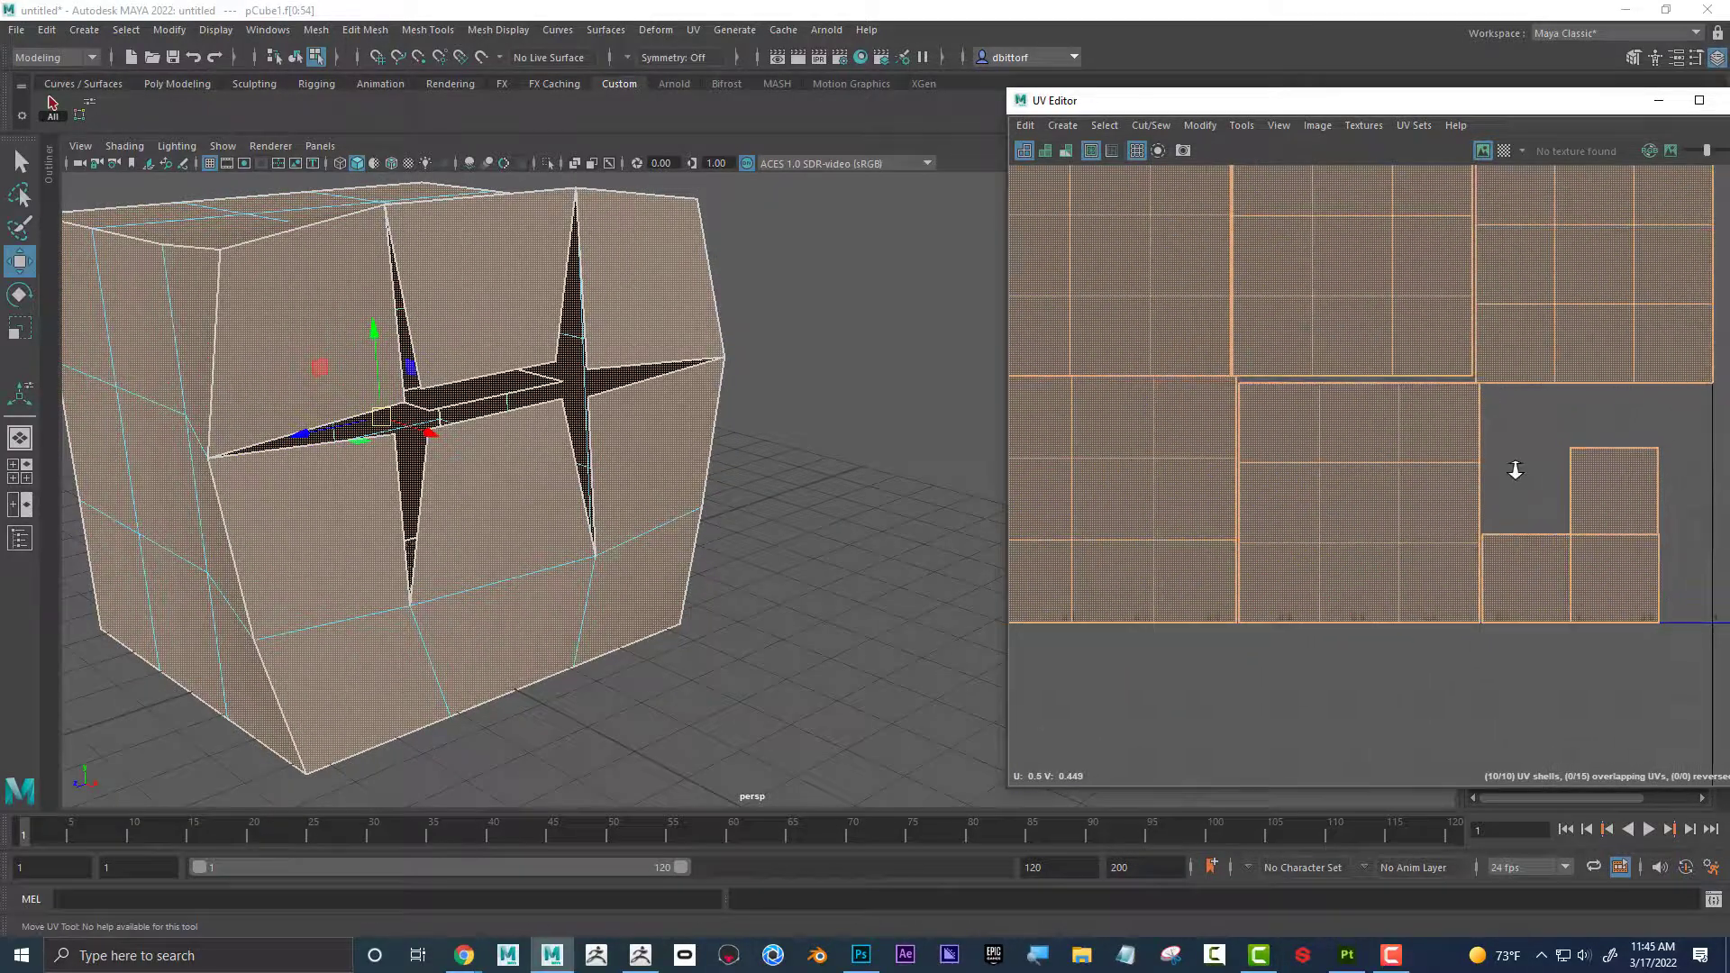
pyautogui.click(1541, 567)
pyautogui.moveTo(1561, 545); pyautogui.dragTo(1523, 509, button='right')
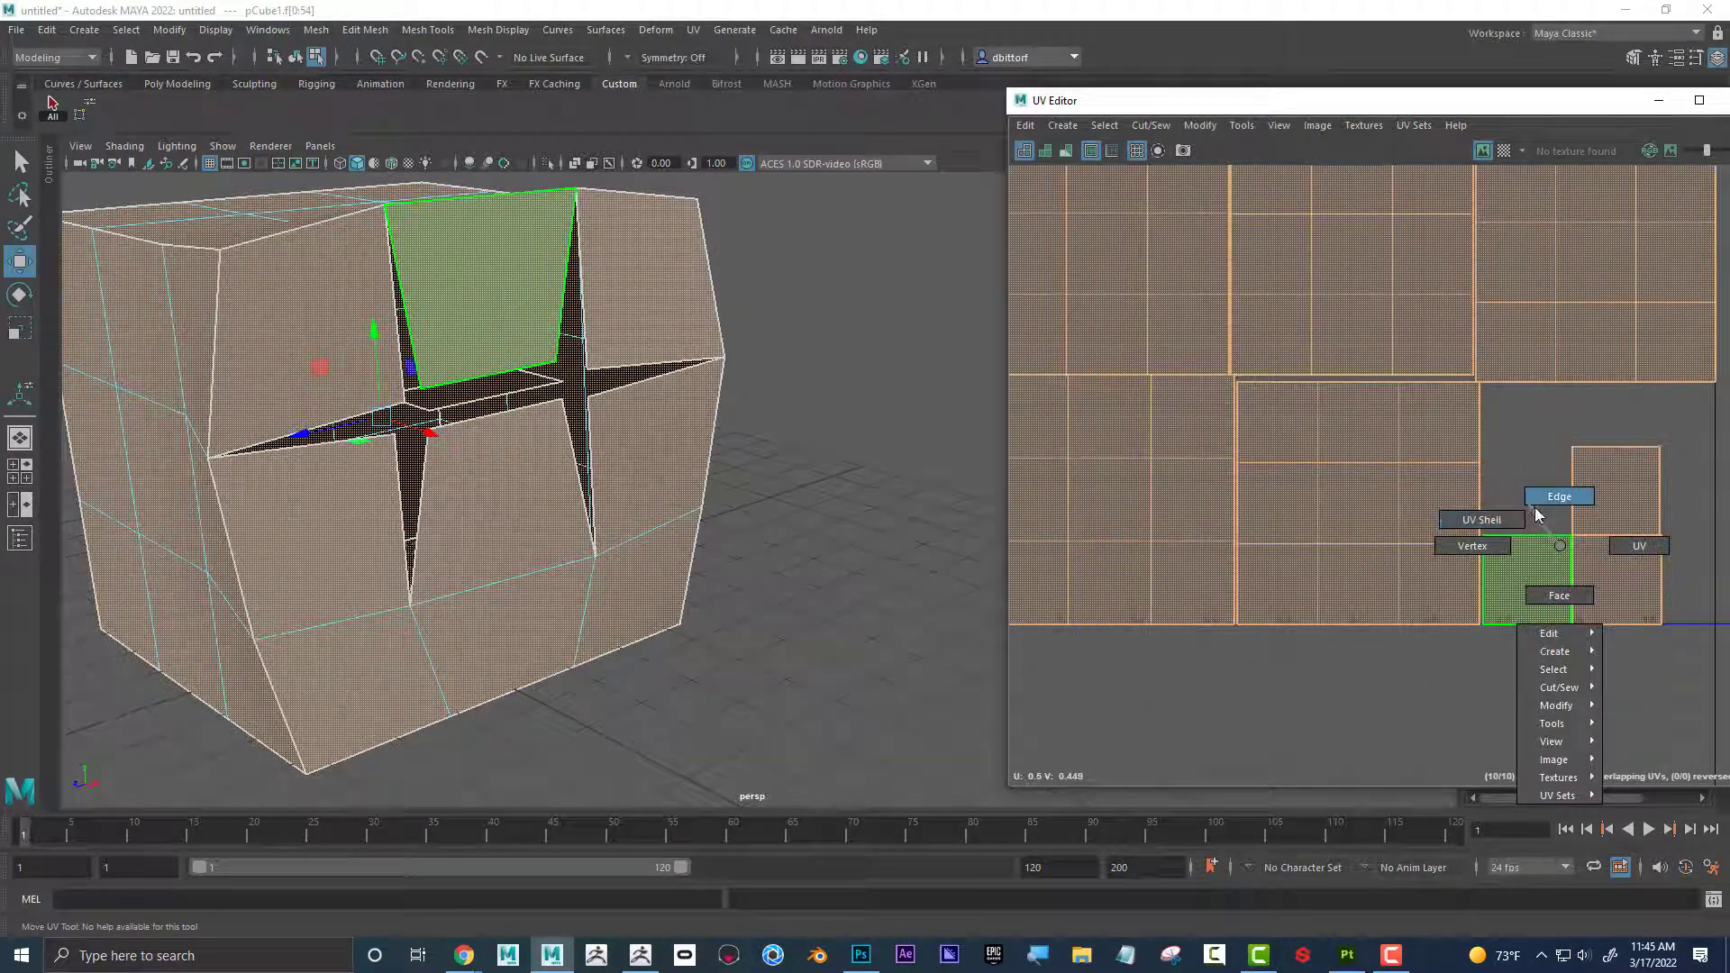
pyautogui.moveTo(1627, 548); pyautogui.dragTo(1559, 482, button='right')
pyautogui.click(1626, 504)
pyautogui.click(1634, 498)
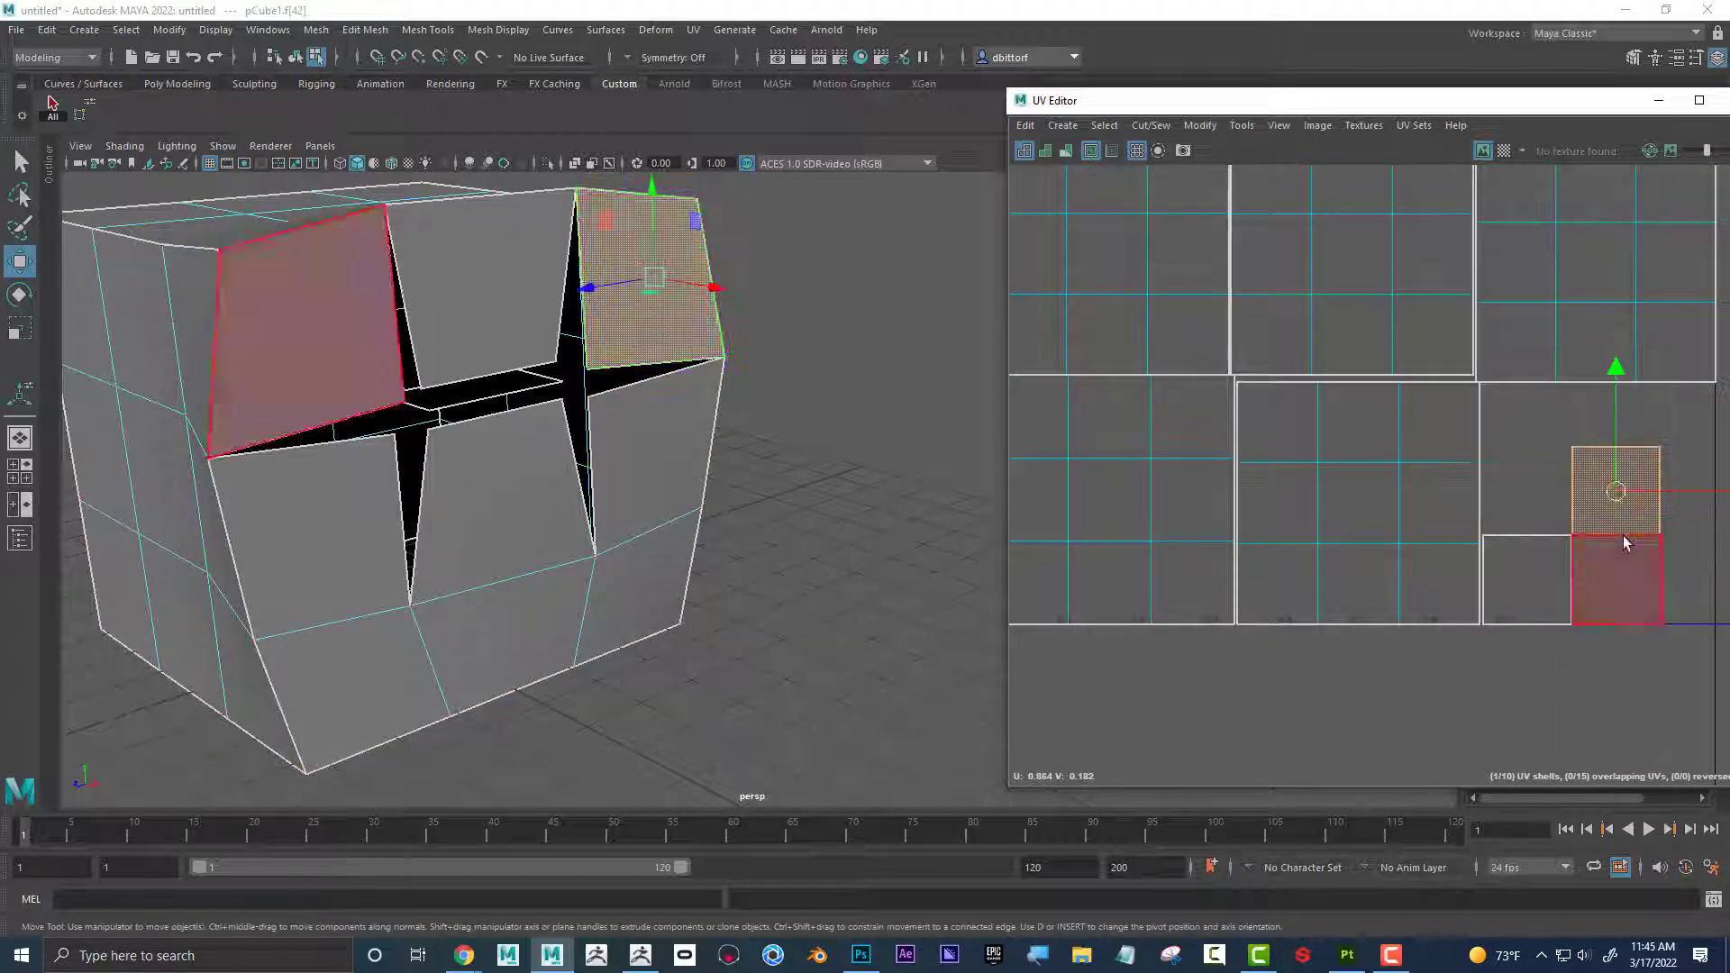
pyautogui.moveTo(1618, 493); pyautogui.dragTo(1614, 472)
pyautogui.click(1605, 572)
pyautogui.click(1539, 575)
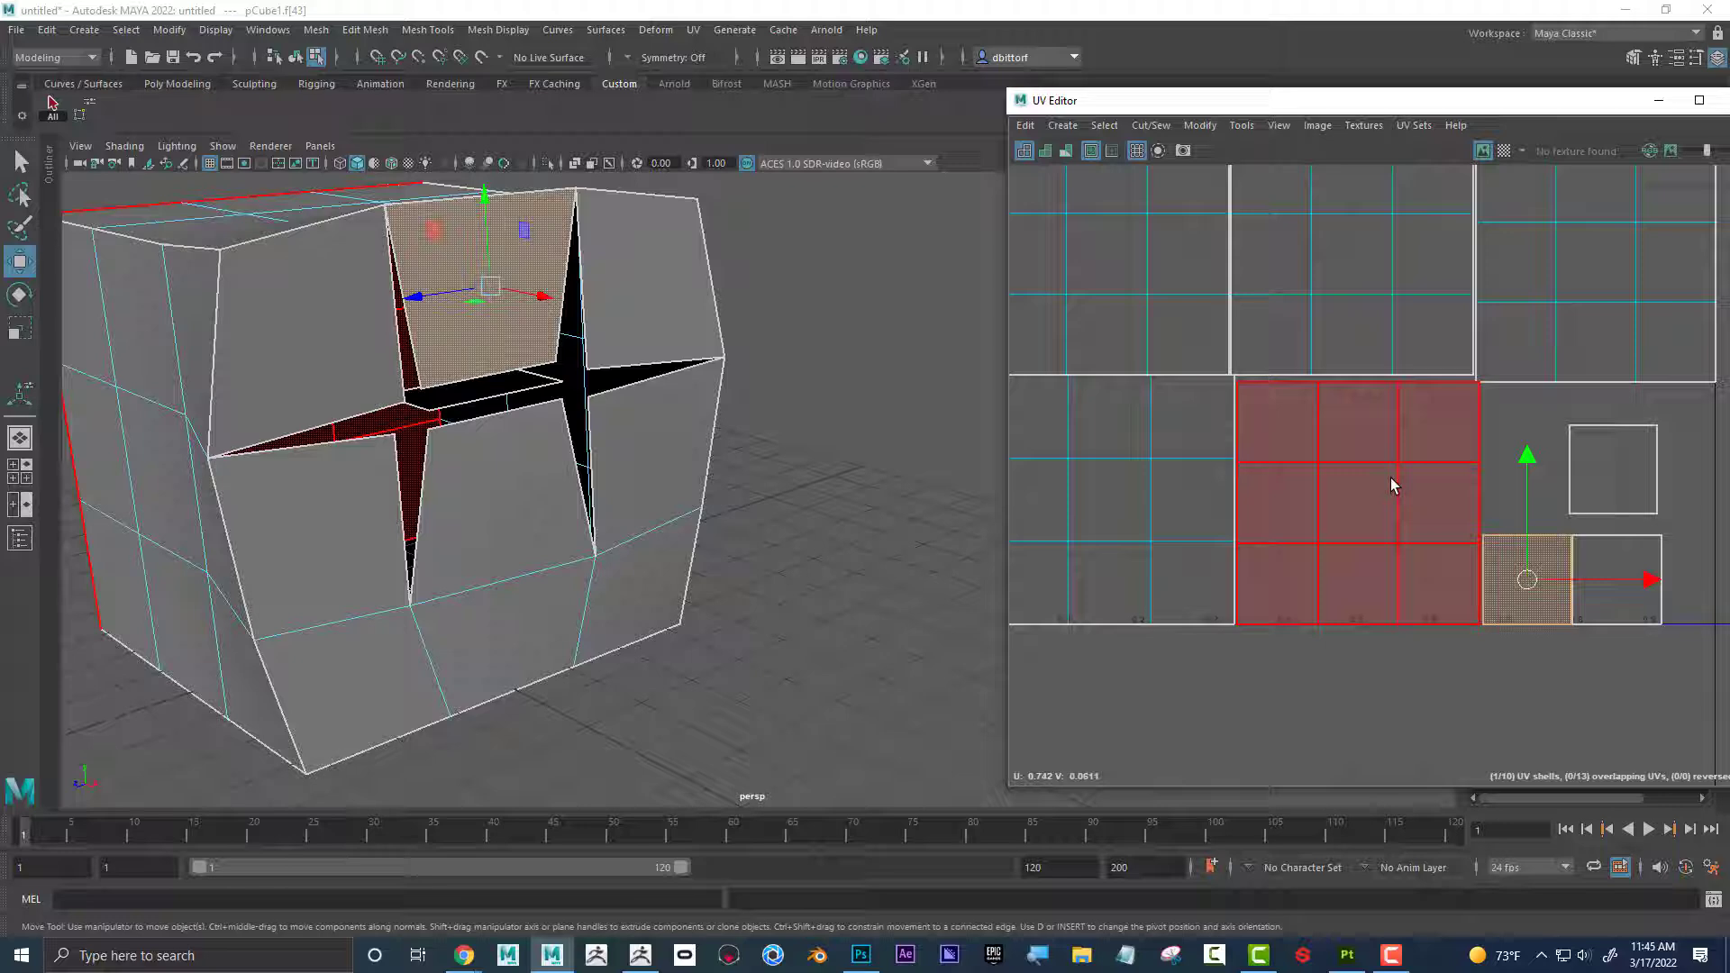
# Nudge the suspect side's six-face UV shell and recheck which faces the neighbouring full-side and single-face shells belong to.
pyautogui.click(1433, 470)
pyautogui.scroll(-3, 1504, 431)
pyautogui.keyDown('alt'); pyautogui.moveTo(1352, 379); pyautogui.dragTo(1305, 466, button='middle'); pyautogui.keyUp('alt')
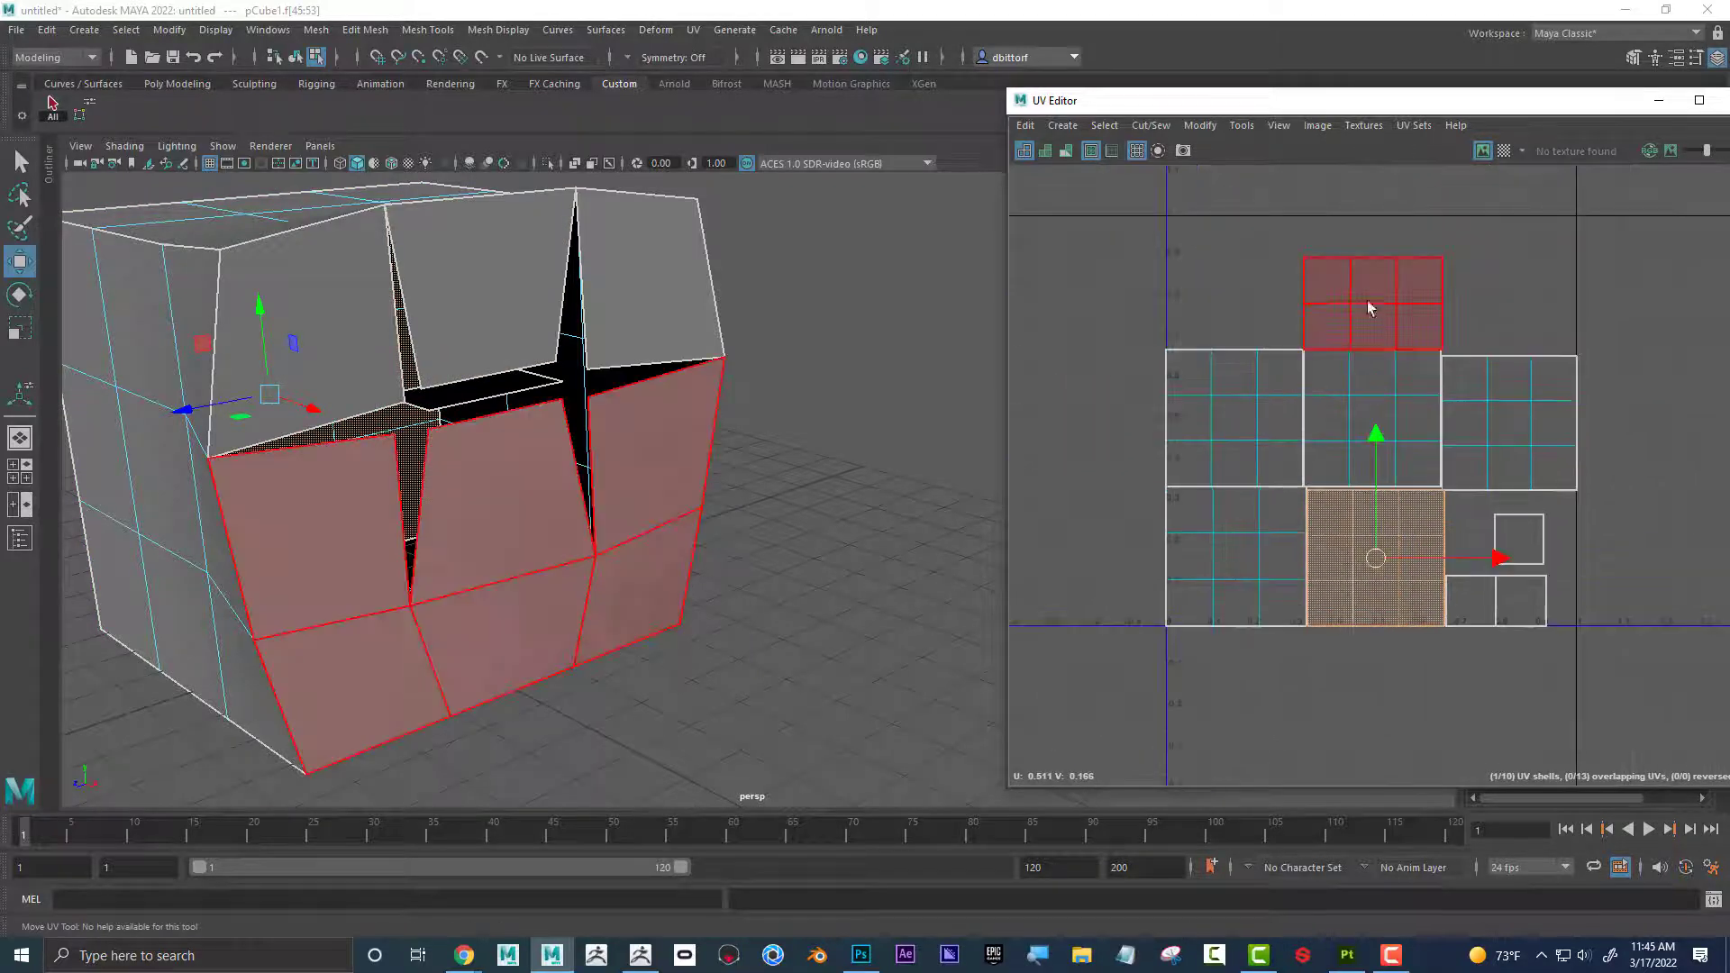
pyautogui.click(1336, 298)
pyautogui.moveTo(1374, 306); pyautogui.dragTo(1377, 304)
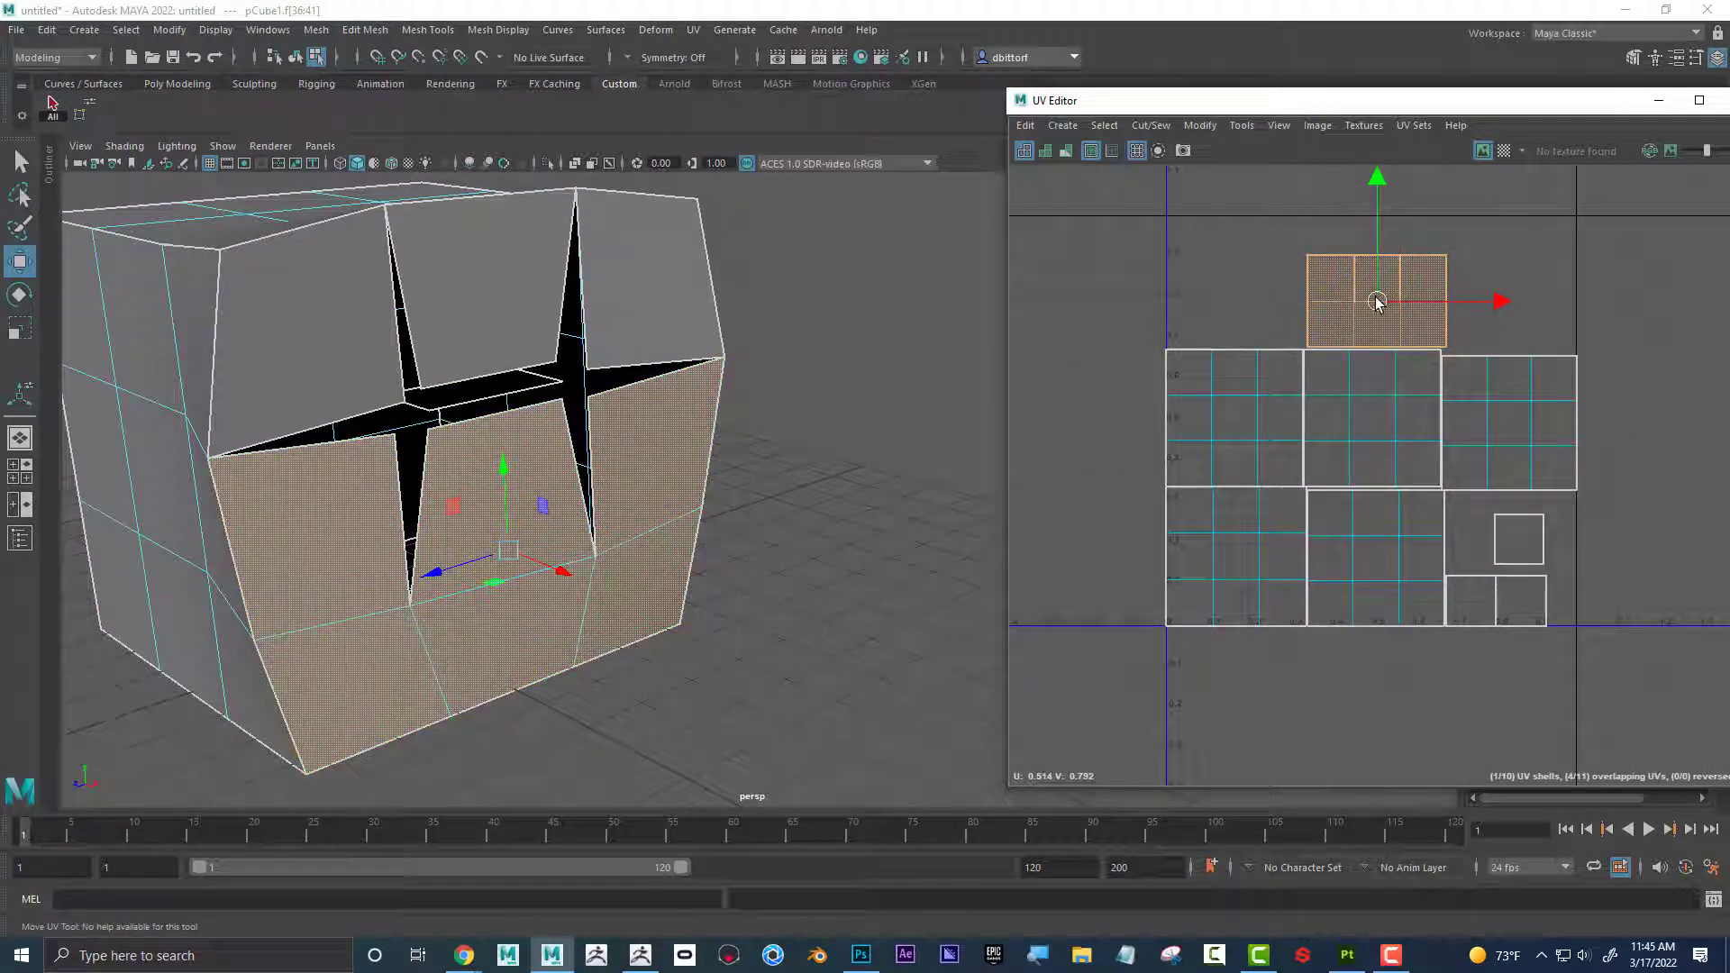
pyautogui.click(1520, 539)
pyautogui.click(1521, 595)
pyautogui.click(1472, 603)
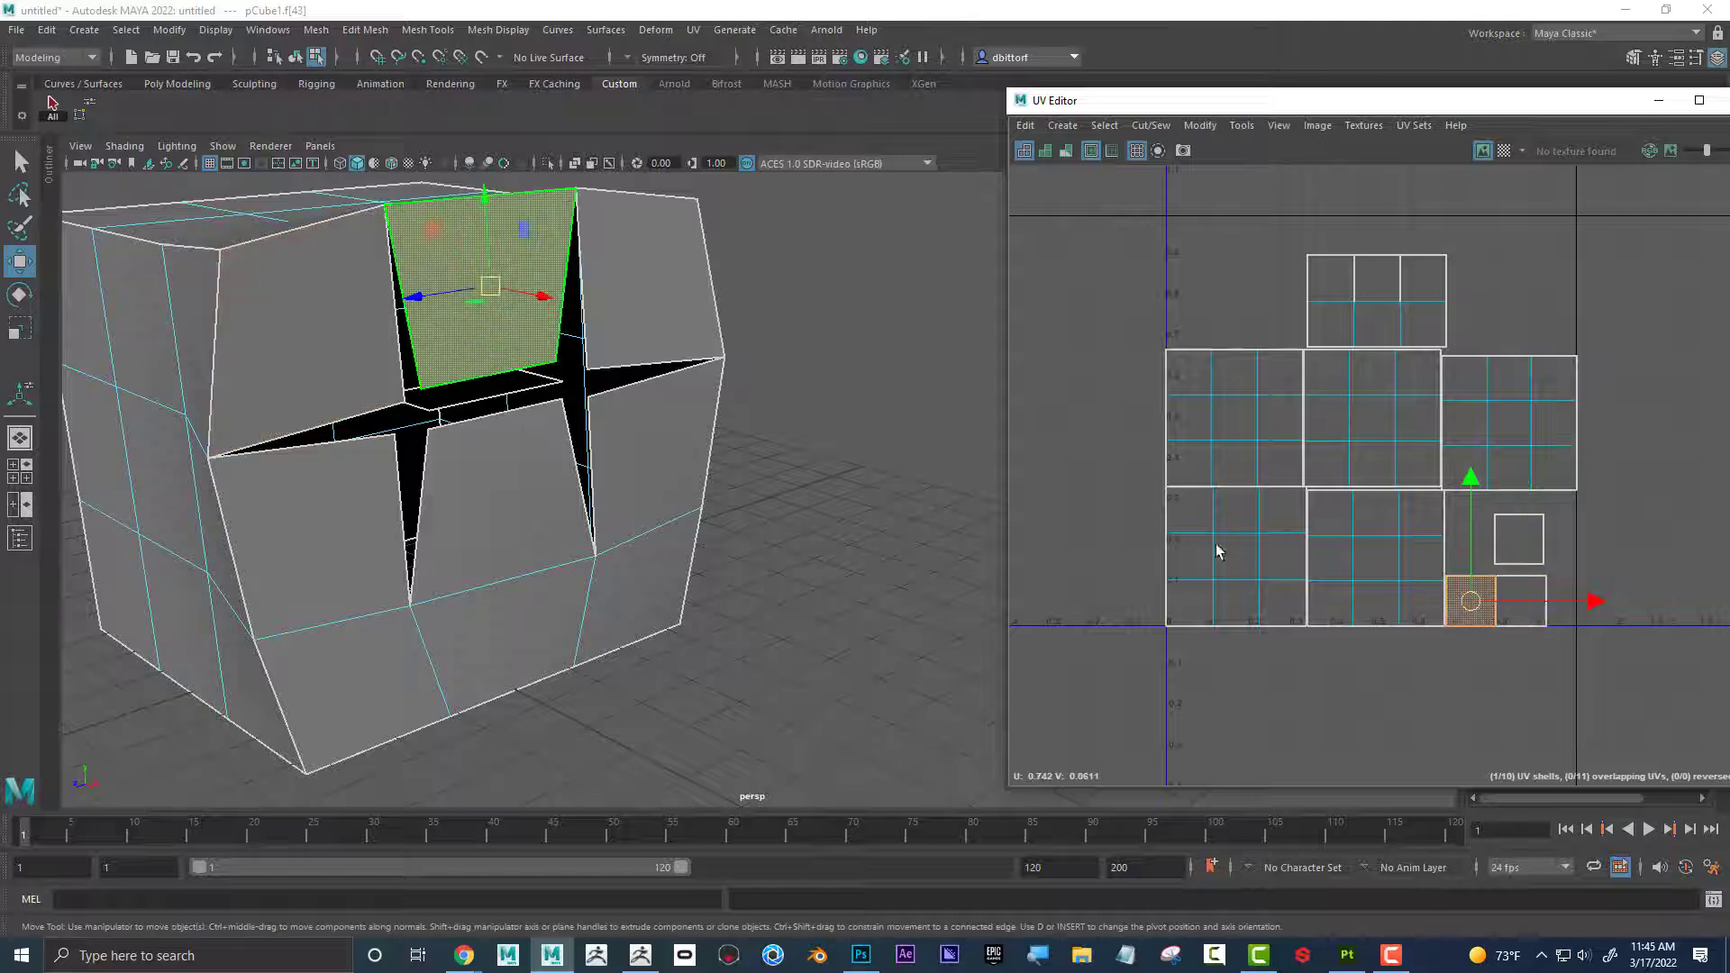
# Undo the UV shell moves, the Layout of all shells, and the moves of the suspect side's upper-row and middle-row faces.
pyautogui.keyDown('alt'); pyautogui.moveTo(622, 518); pyautogui.dragTo(474, 479); pyautogui.keyUp('alt')
pyautogui.keyDown('alt'); pyautogui.moveTo(504, 482); pyautogui.dragTo(772, 489, button='right'); pyautogui.keyUp('alt')
pyautogui.keyDown('alt'); pyautogui.moveTo(410, 424); pyautogui.dragTo(490, 425); pyautogui.keyUp('alt')
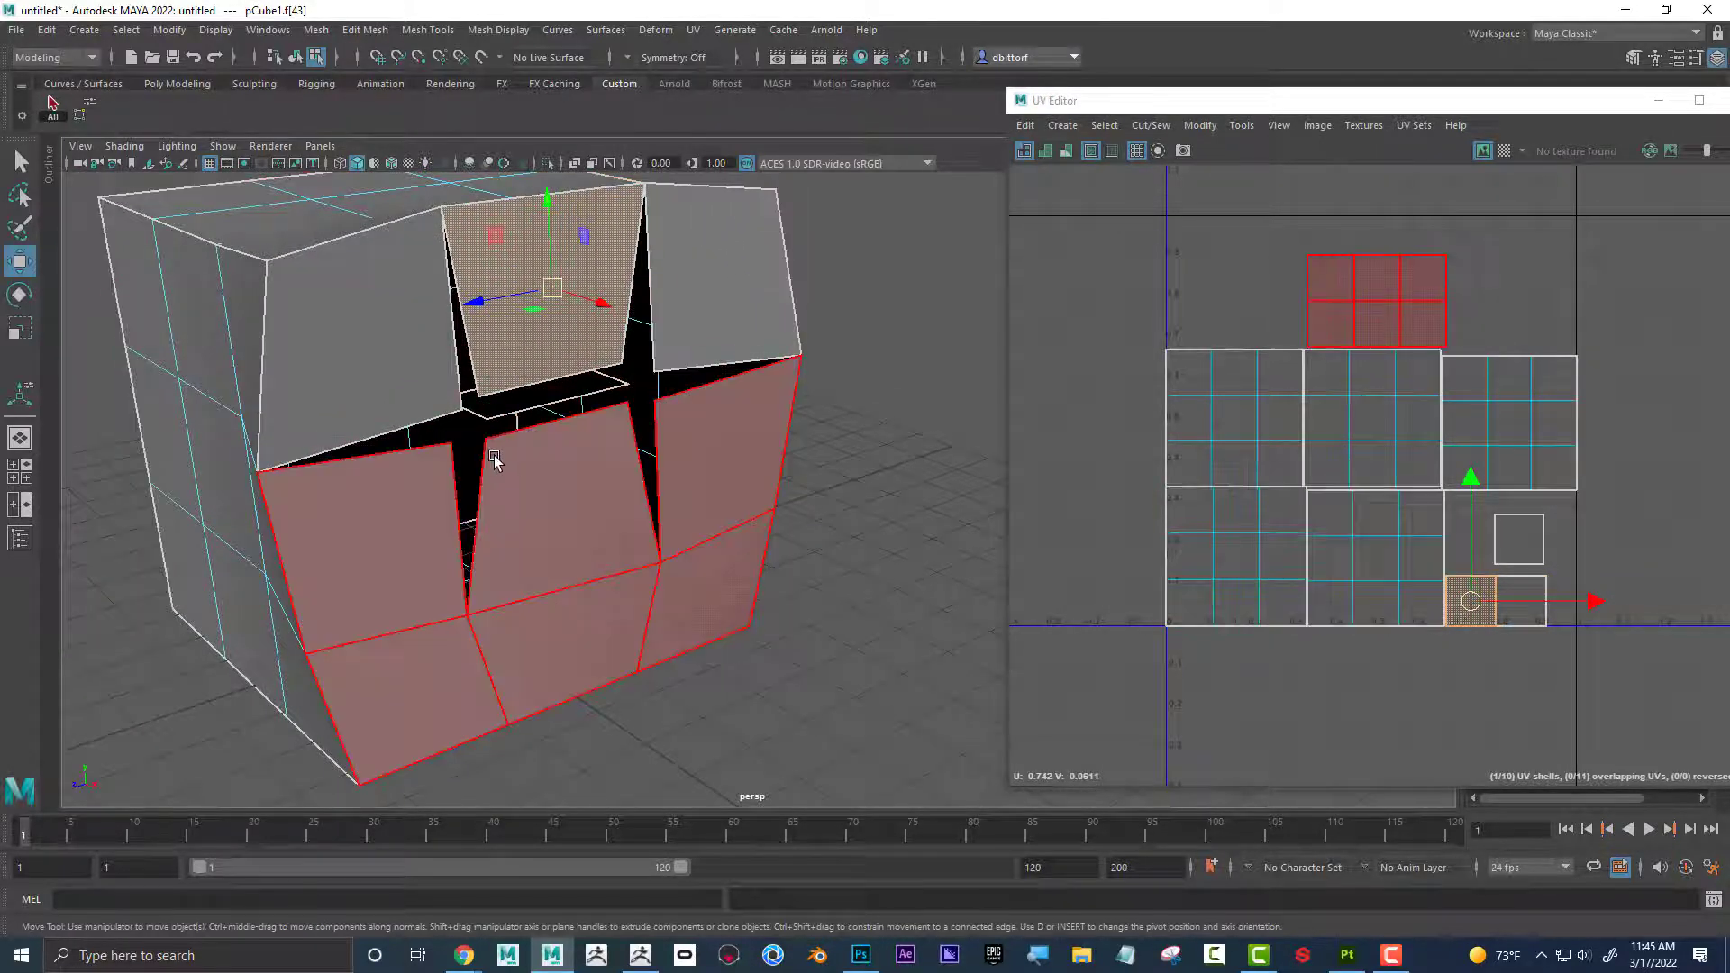
pyautogui.hotkey('ctrl', 'z')
pyautogui.hotkey('ctrl', 'z')
pyautogui.hotkey('ctrl', 'z')
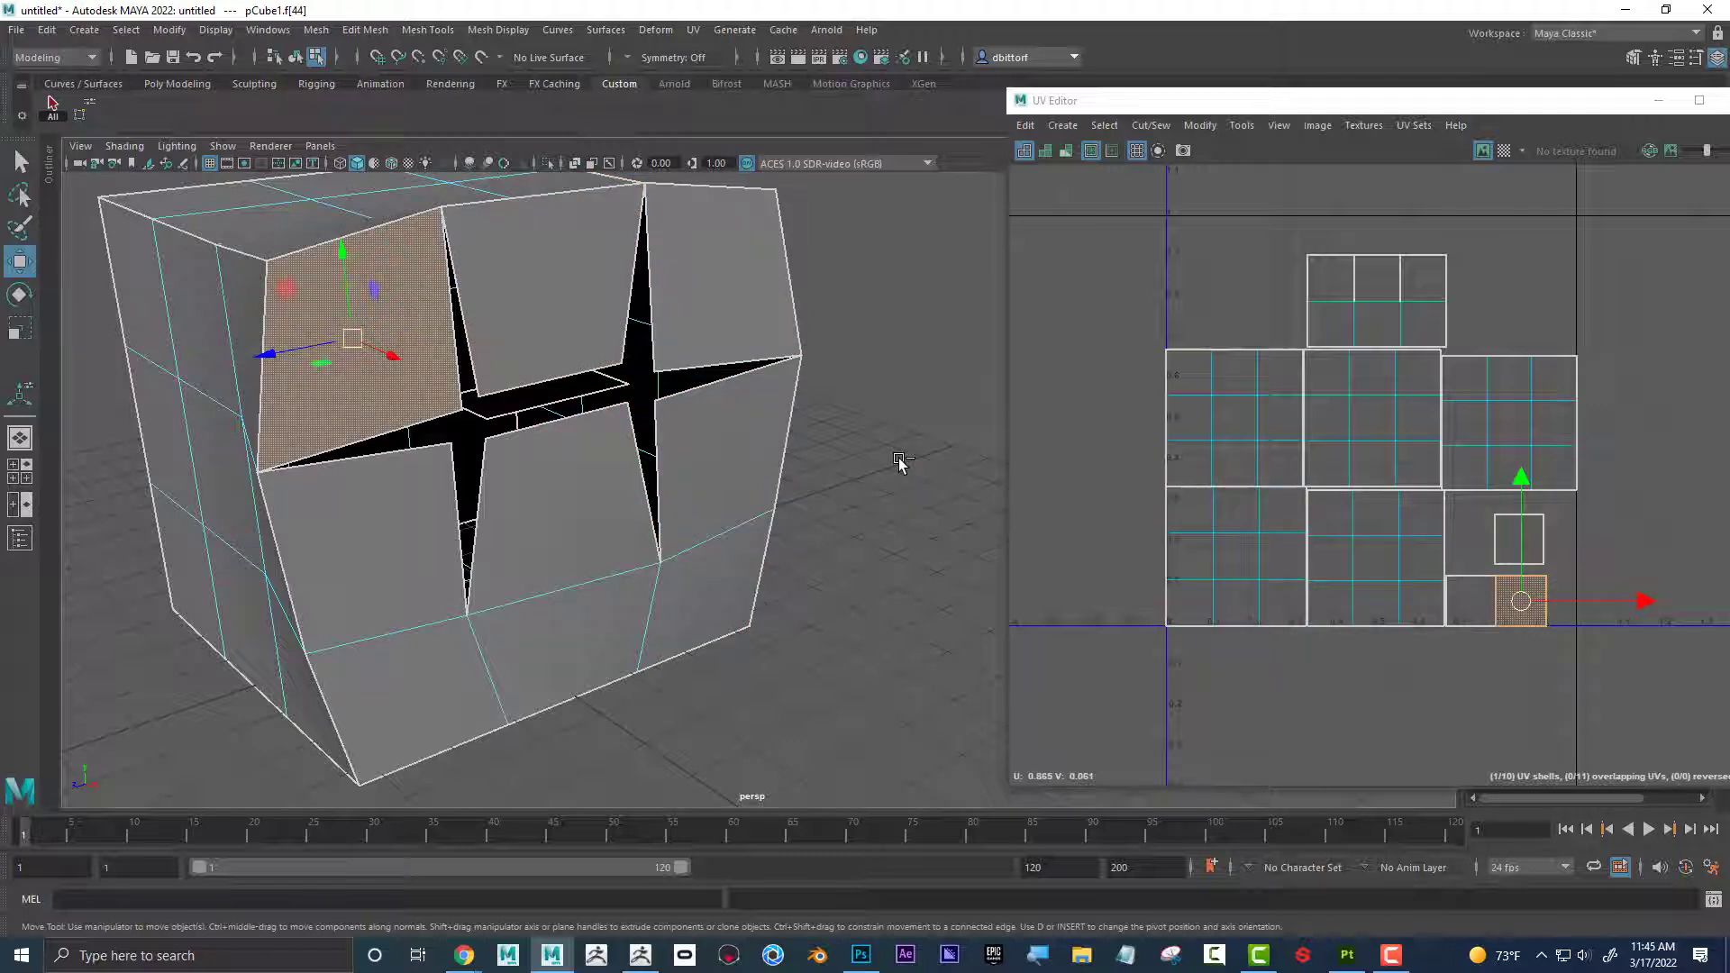
pyautogui.hotkey('ctrl', 'z')
pyautogui.hotkey('ctrl', 'z')
pyautogui.hotkey('ctrl', 'z')
pyautogui.hotkey('ctrl', 'z')
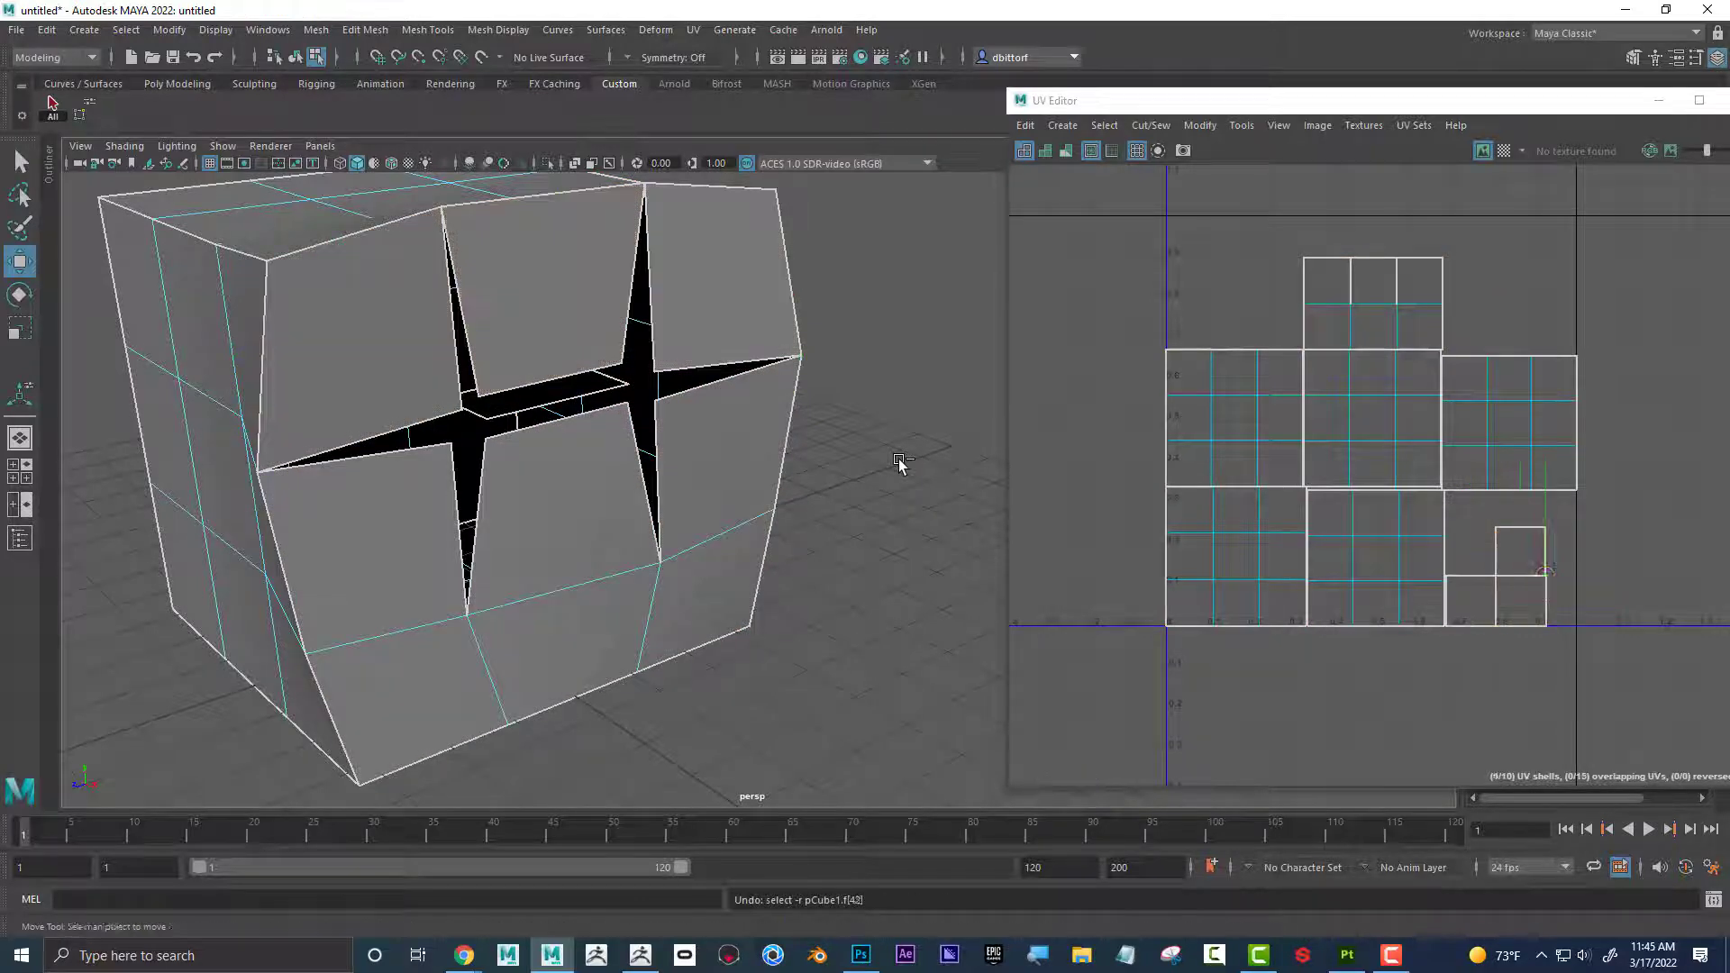
pyautogui.hotkey('ctrl', 'z')
pyautogui.hotkey('ctrl', 'z')
pyautogui.hotkey('ctrl', 'z')
pyautogui.hotkey('ctrl', 'z')
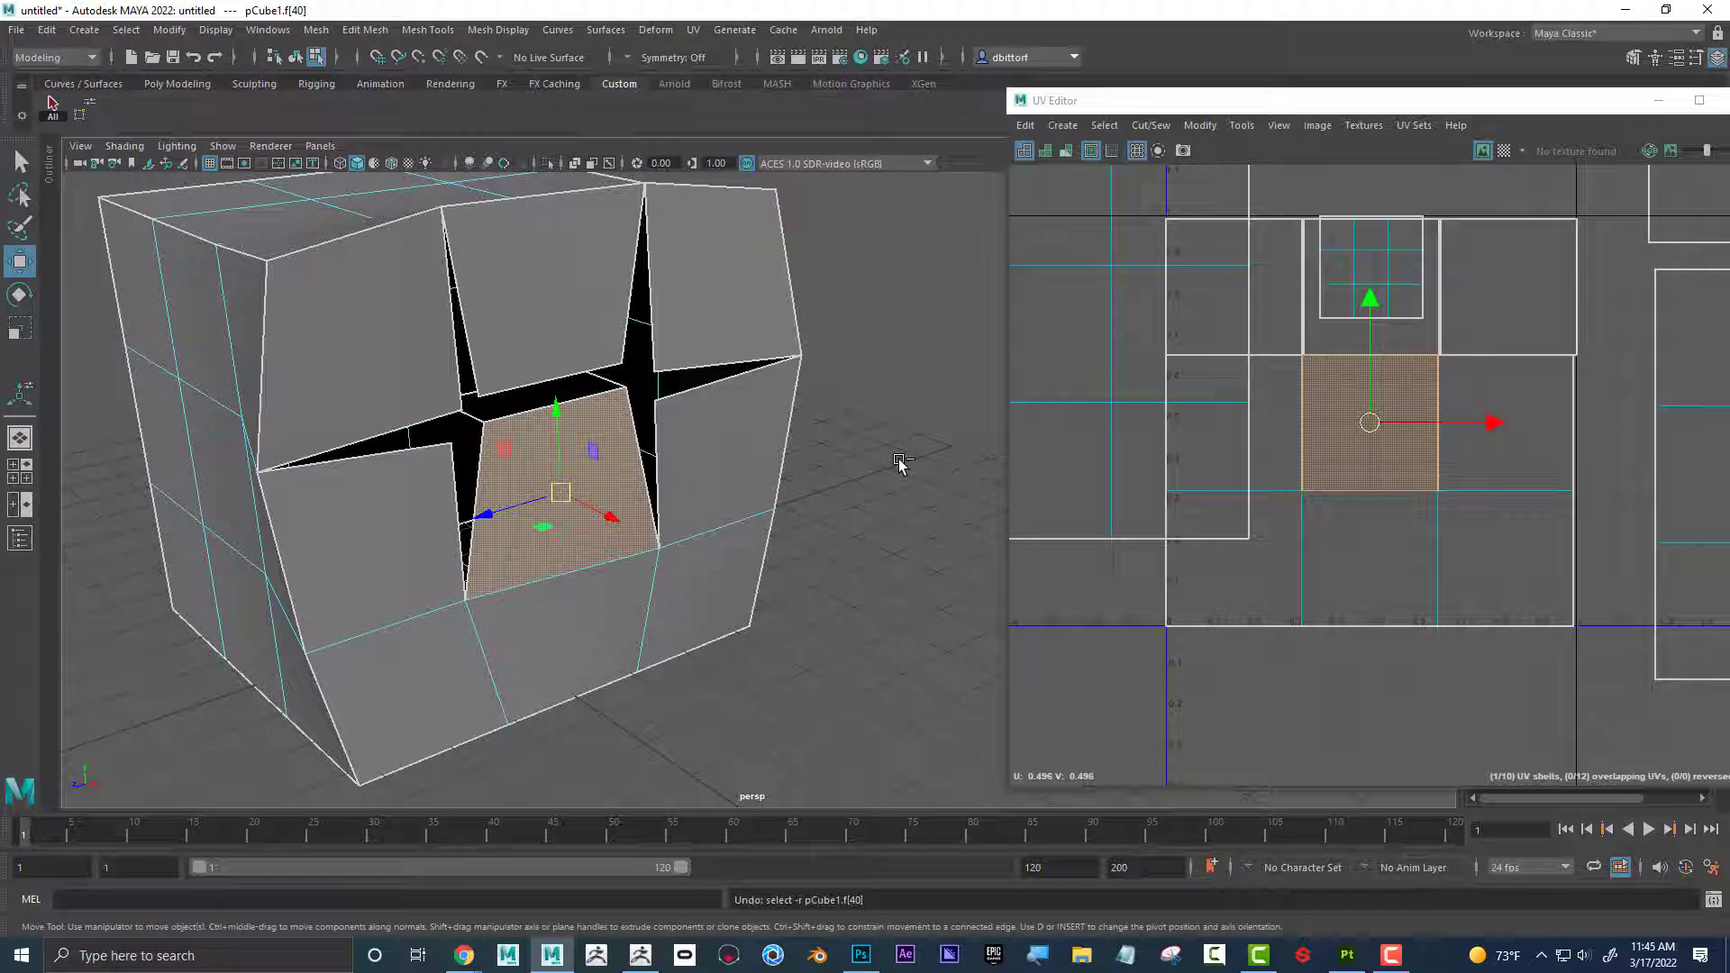
pyautogui.hotkey('ctrl', 'z')
pyautogui.hotkey('ctrl', 'z')
pyautogui.hotkey('ctrl', 'z')
pyautogui.hotkey('ctrl', 'z')
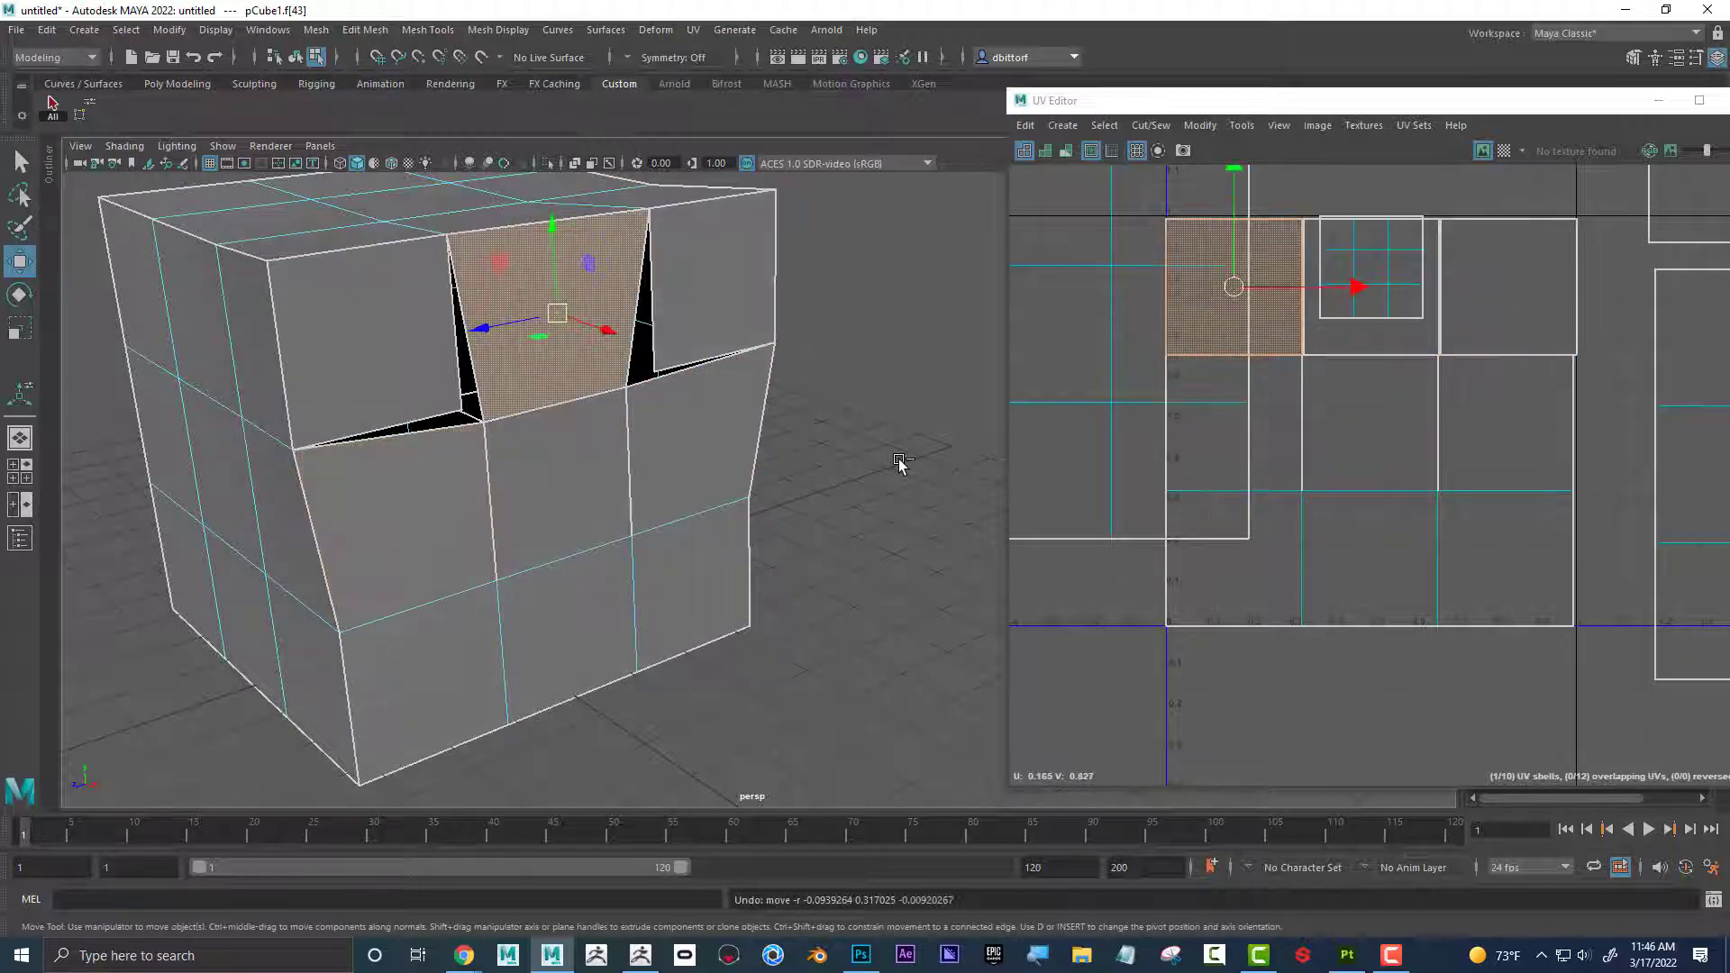
pyautogui.hotkey('ctrl', 'z')
pyautogui.hotkey('ctrl', 'z')
pyautogui.hotkey('ctrl', 'z')
pyautogui.hotkey('ctrl', 'z')
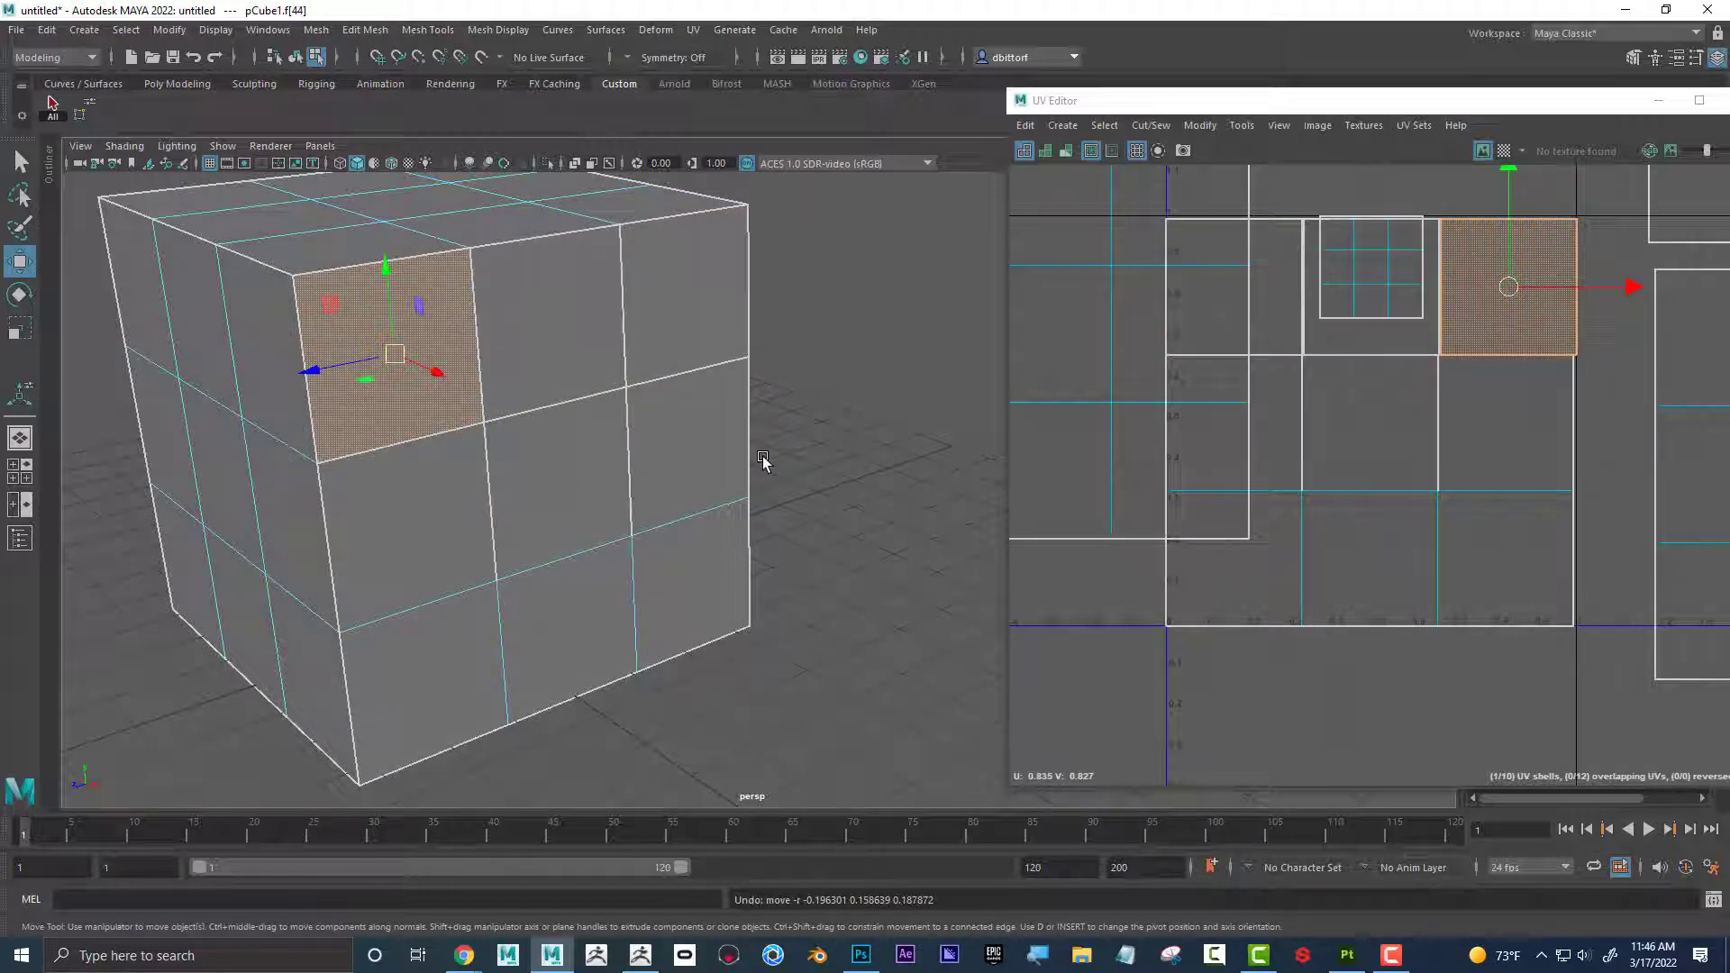
pyautogui.hotkey('ctrl', 'z')
pyautogui.hotkey('ctrl', 'z')
pyautogui.hotkey('ctrl', 'z')
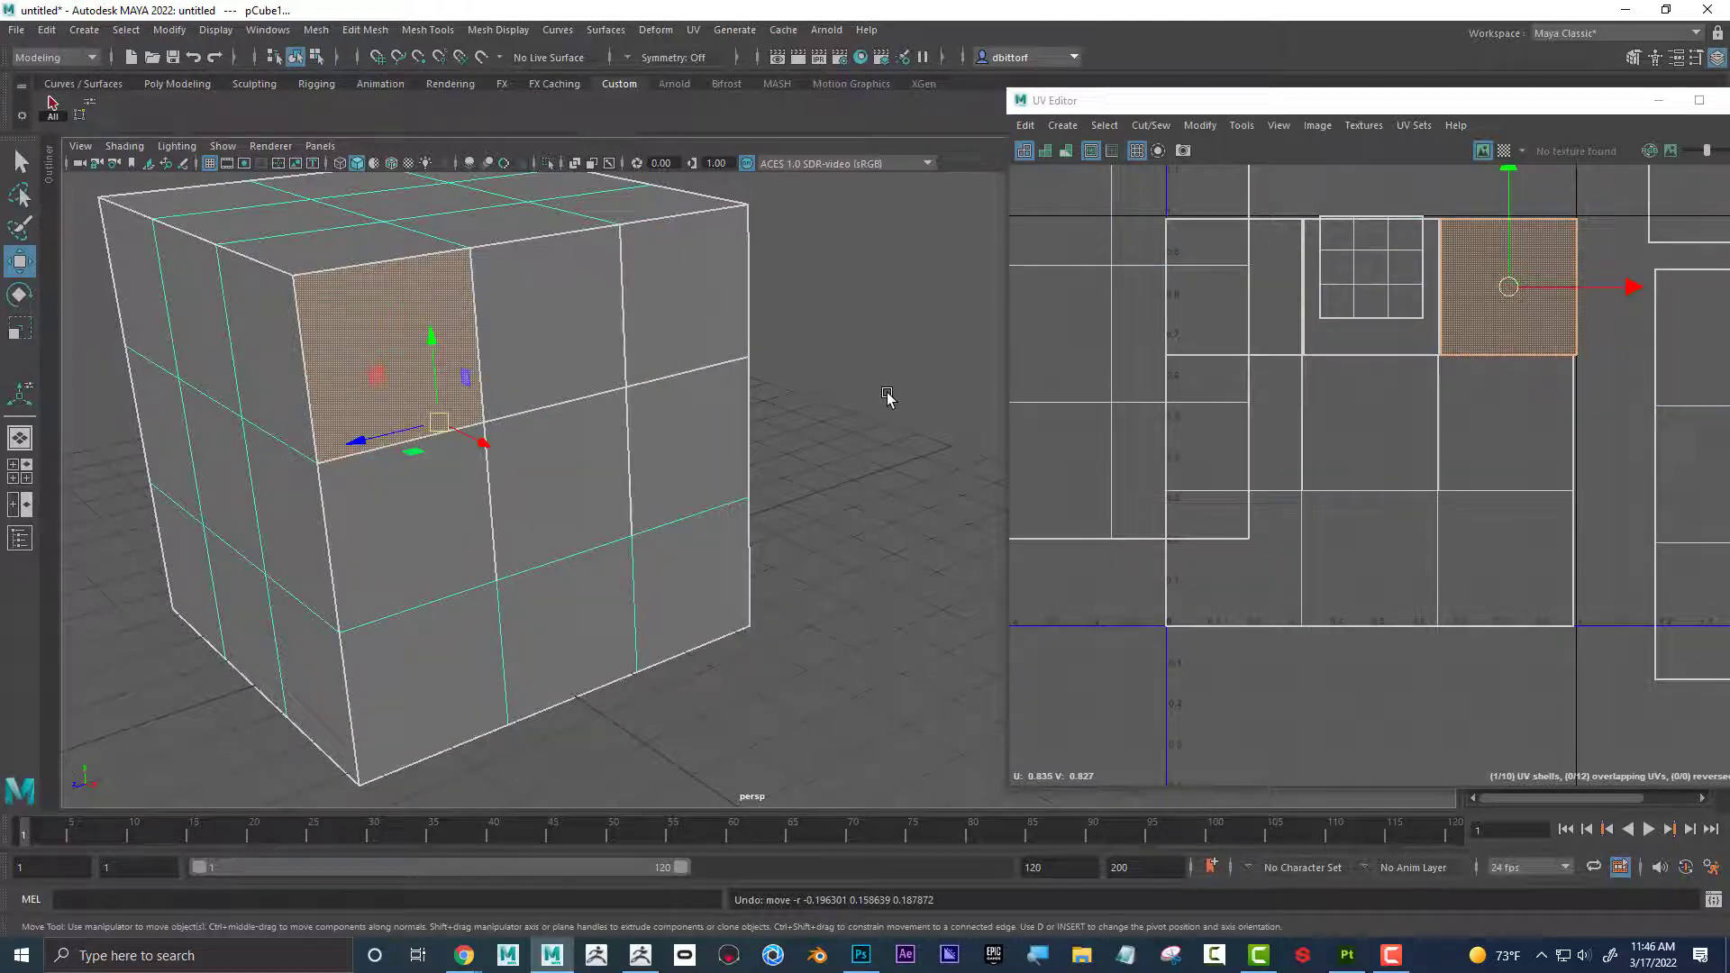
# Clear the face selection and move the suspect side's six-face UV shell down, away from the single-face shells.
pyautogui.keyDown('alt'); pyautogui.moveTo(885, 389); pyautogui.dragTo(707, 359, button='right'); pyautogui.keyUp('alt')
pyautogui.click(838, 344)
pyautogui.click(635, 370)
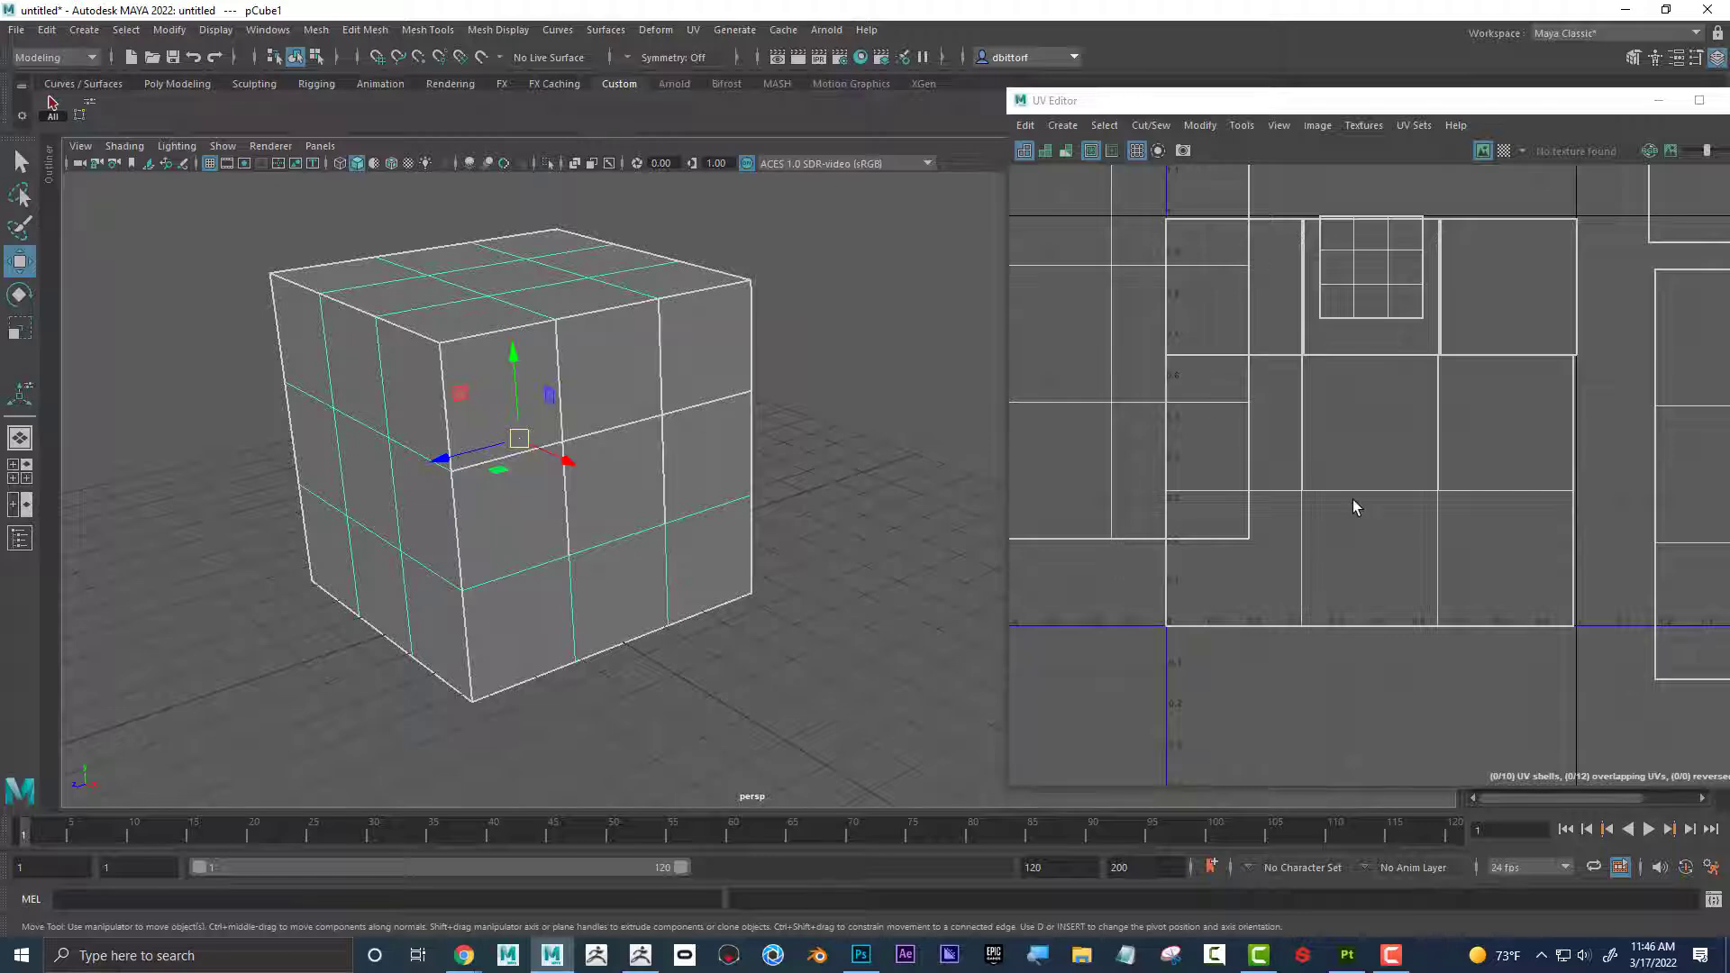
pyautogui.click(1382, 469)
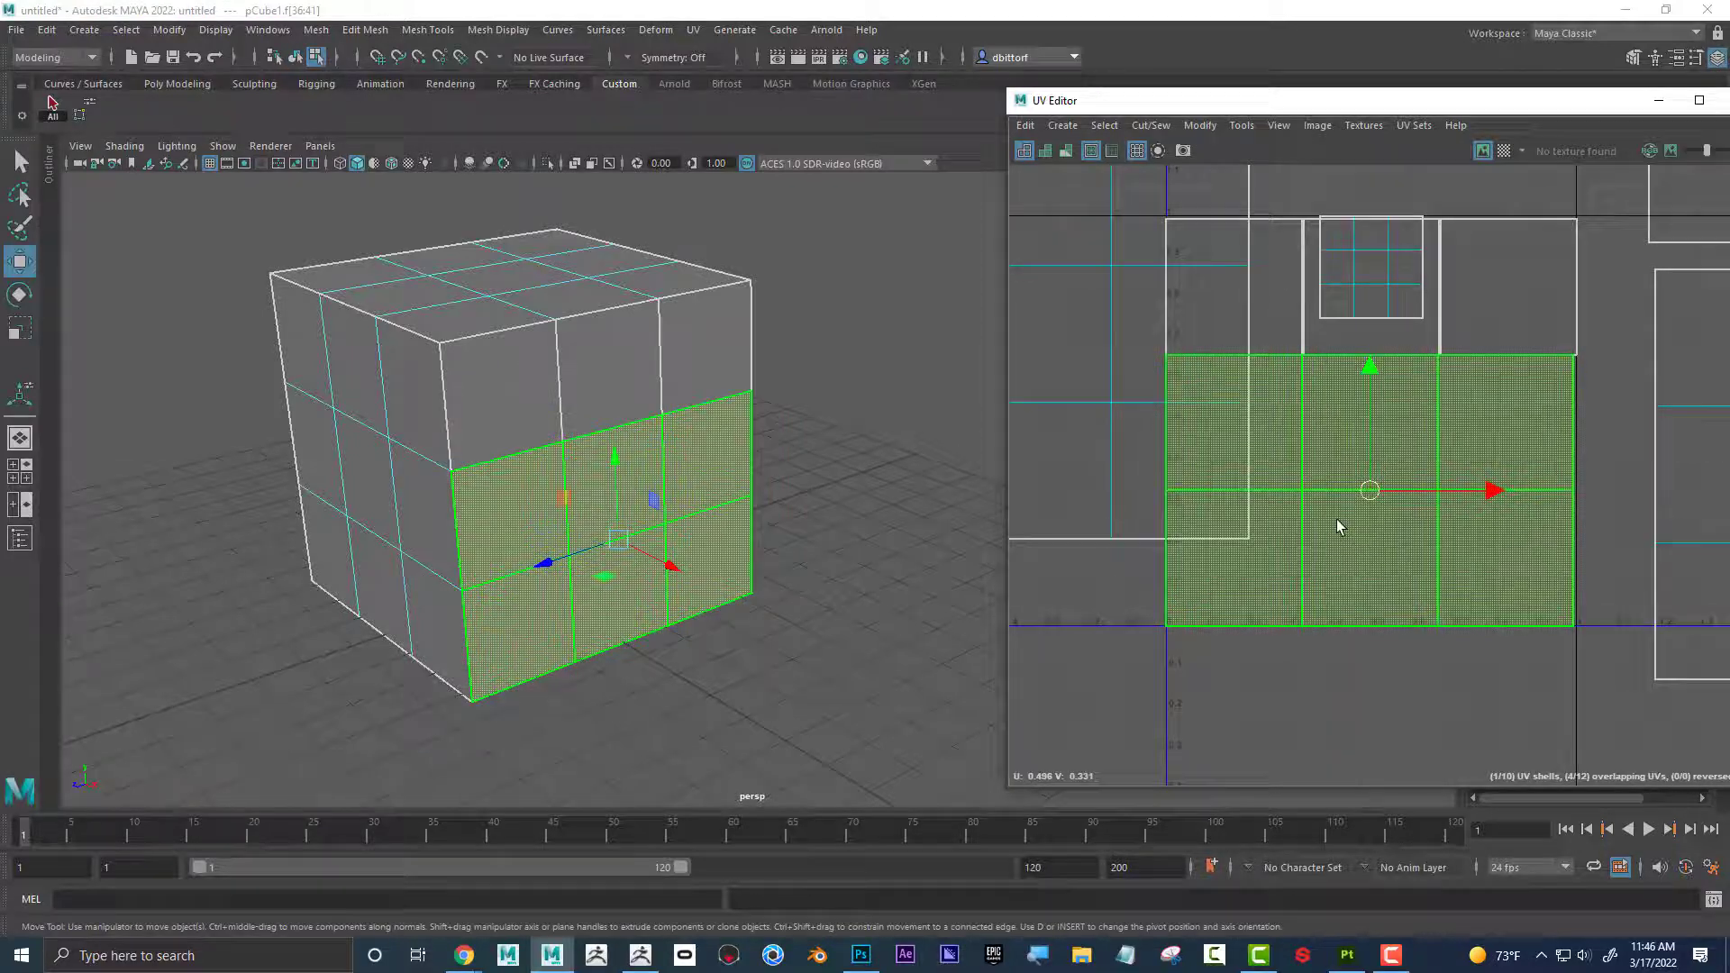
pyautogui.moveTo(1369, 490); pyautogui.dragTo(1380, 655)
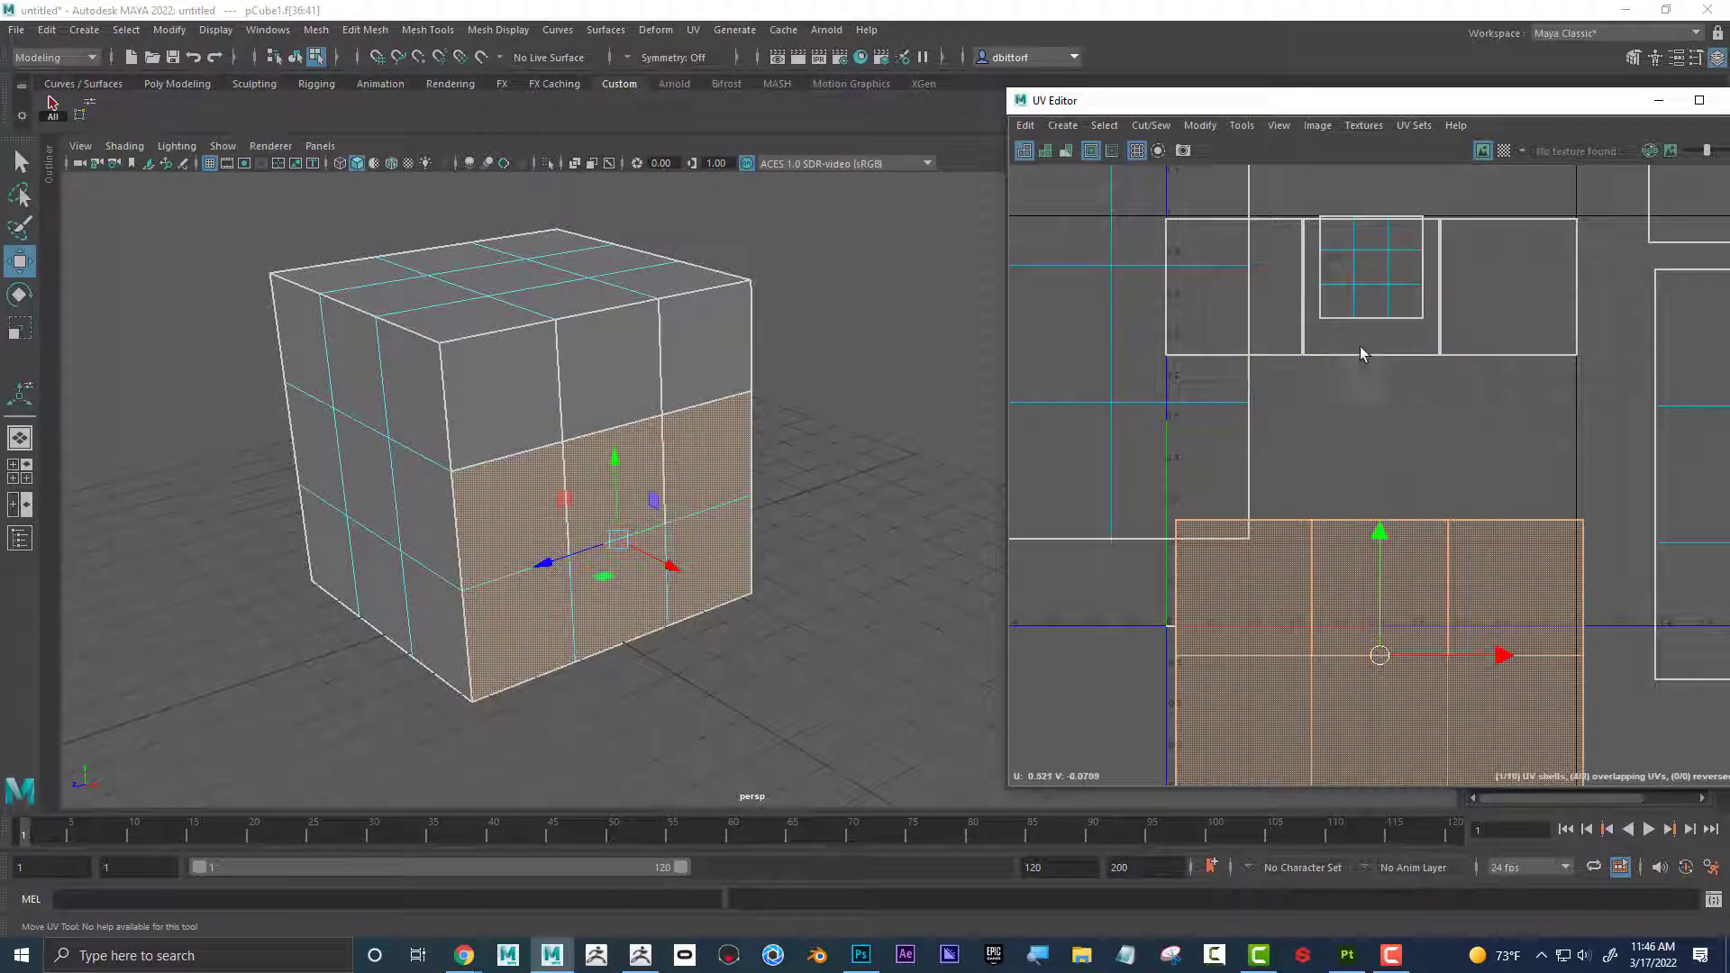
# Move the three upper-row faces' UV shells down and apart so each one sits separately above the six-face shell.
pyautogui.click(1271, 317)
pyautogui.moveTo(1248, 310); pyautogui.dragTo(1271, 430)
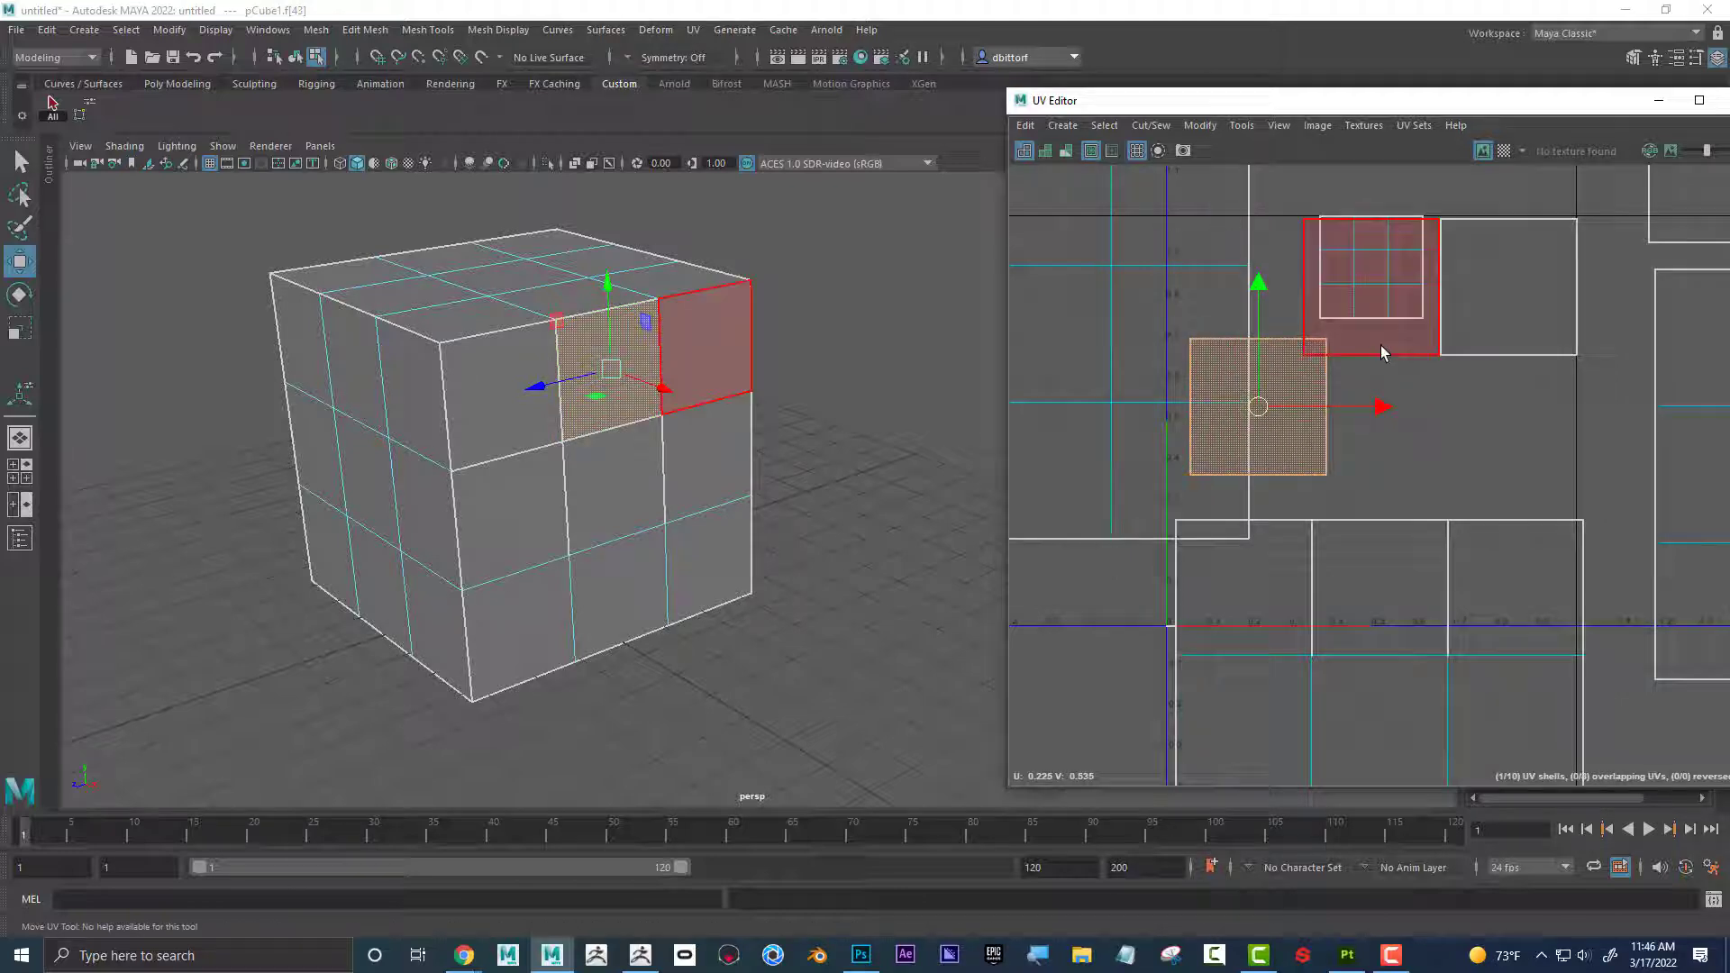
pyautogui.click(1376, 281)
pyautogui.moveTo(1384, 277); pyautogui.dragTo(1418, 399)
pyautogui.click(1509, 287)
pyautogui.moveTo(1509, 286); pyautogui.dragTo(1560, 378)
pyautogui.keyDown('alt'); pyautogui.moveTo(1017, 462); pyautogui.dragTo(1359, 476, button='right'); pyautogui.keyUp('alt')
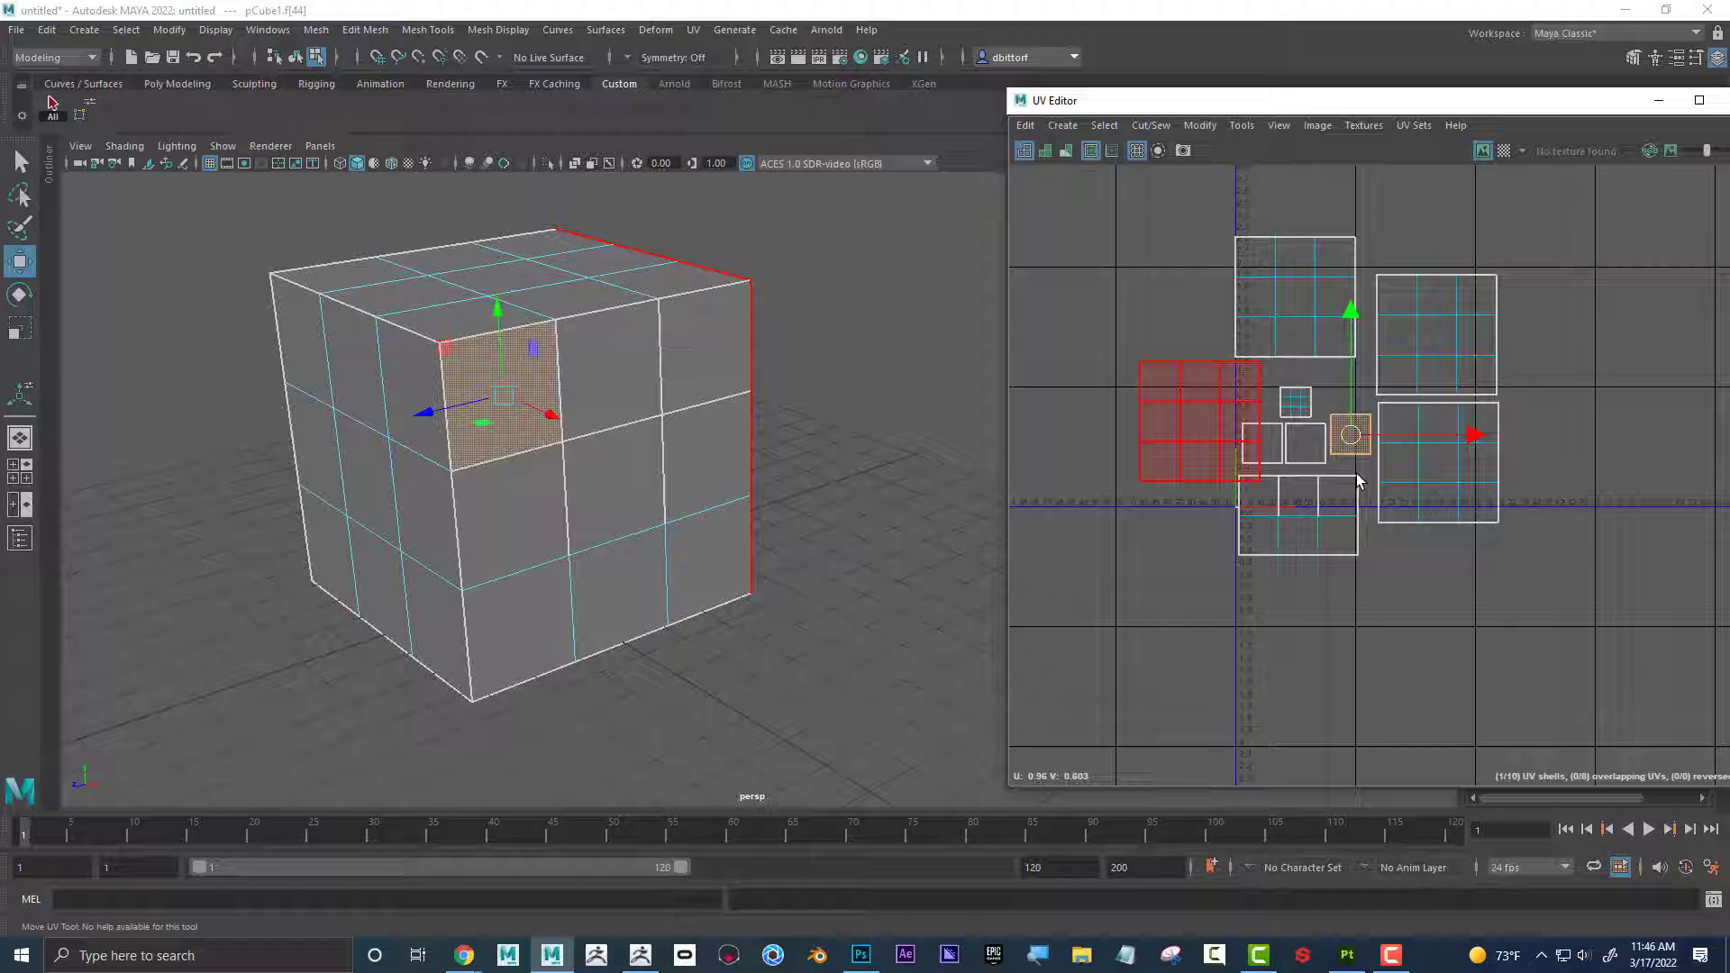
# Select the interior face from inside the cube and try moving its UV shell.
pyautogui.keyDown('alt'); pyautogui.moveTo(1457, 473); pyautogui.dragTo(1499, 460, button='middle'); pyautogui.keyUp('alt')
pyautogui.keyDown('alt'); pyautogui.moveTo(1498, 459); pyautogui.dragTo(446, 496, button='right'); pyautogui.keyUp('alt')
pyautogui.scroll(10, 447, 499)
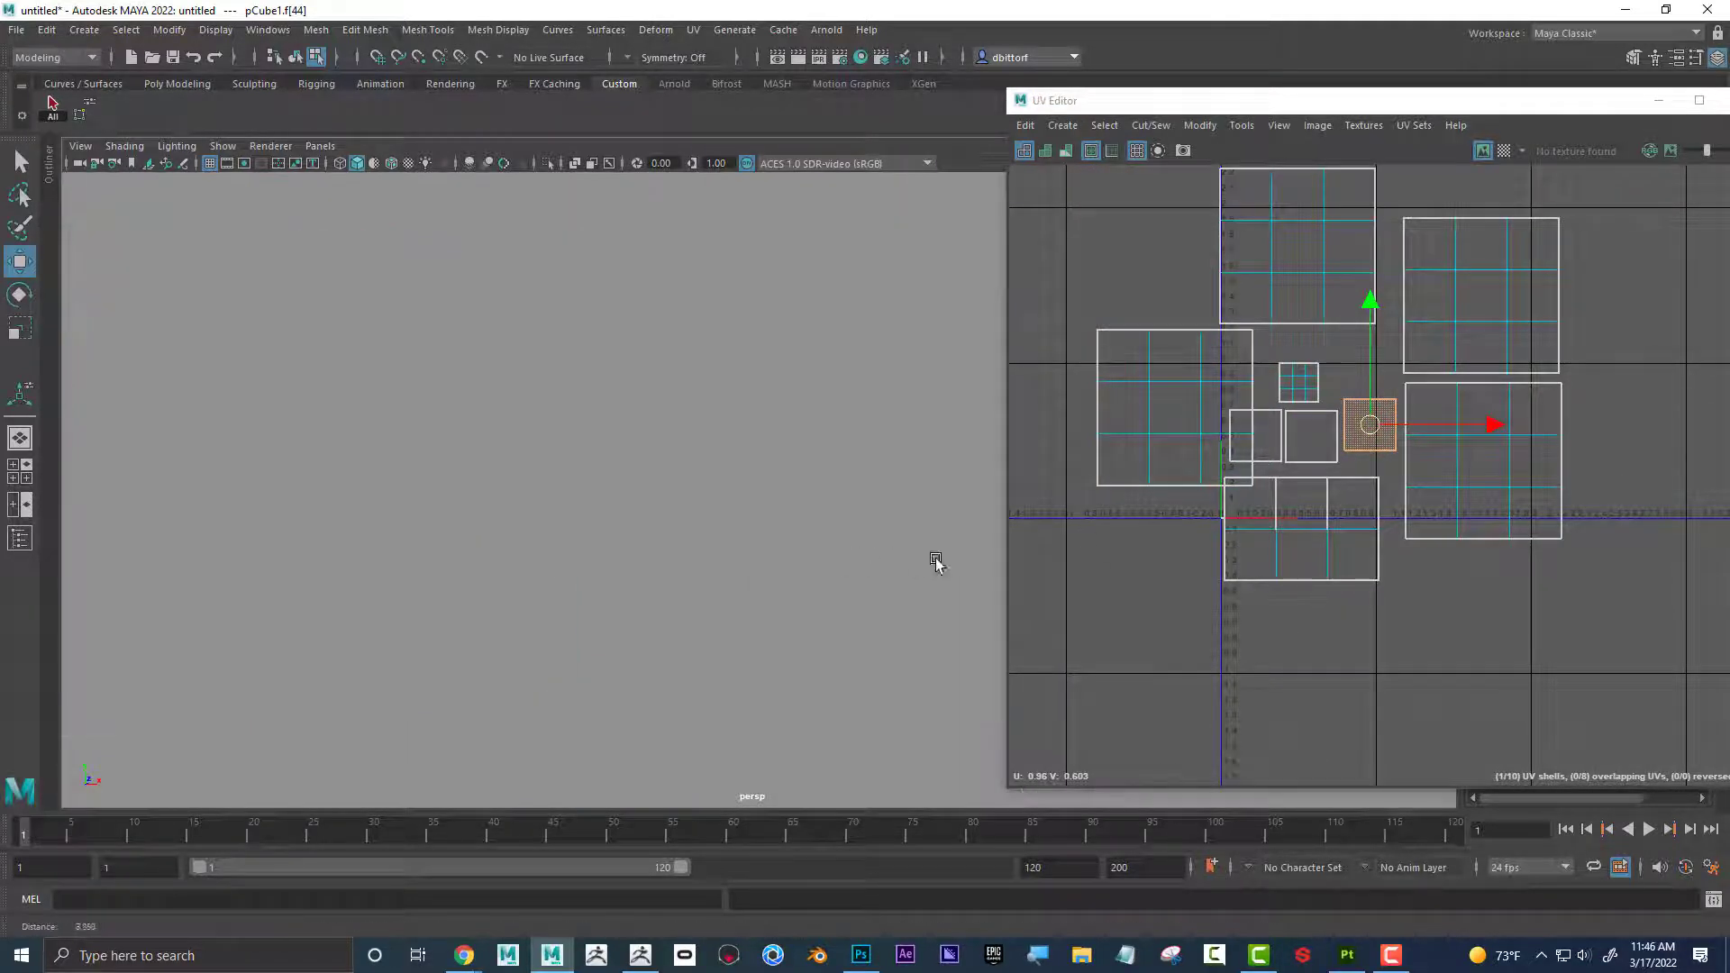
pyautogui.keyDown('alt'); pyautogui.moveTo(935, 560); pyautogui.dragTo(1094, 568, button='right'); pyautogui.keyUp('alt')
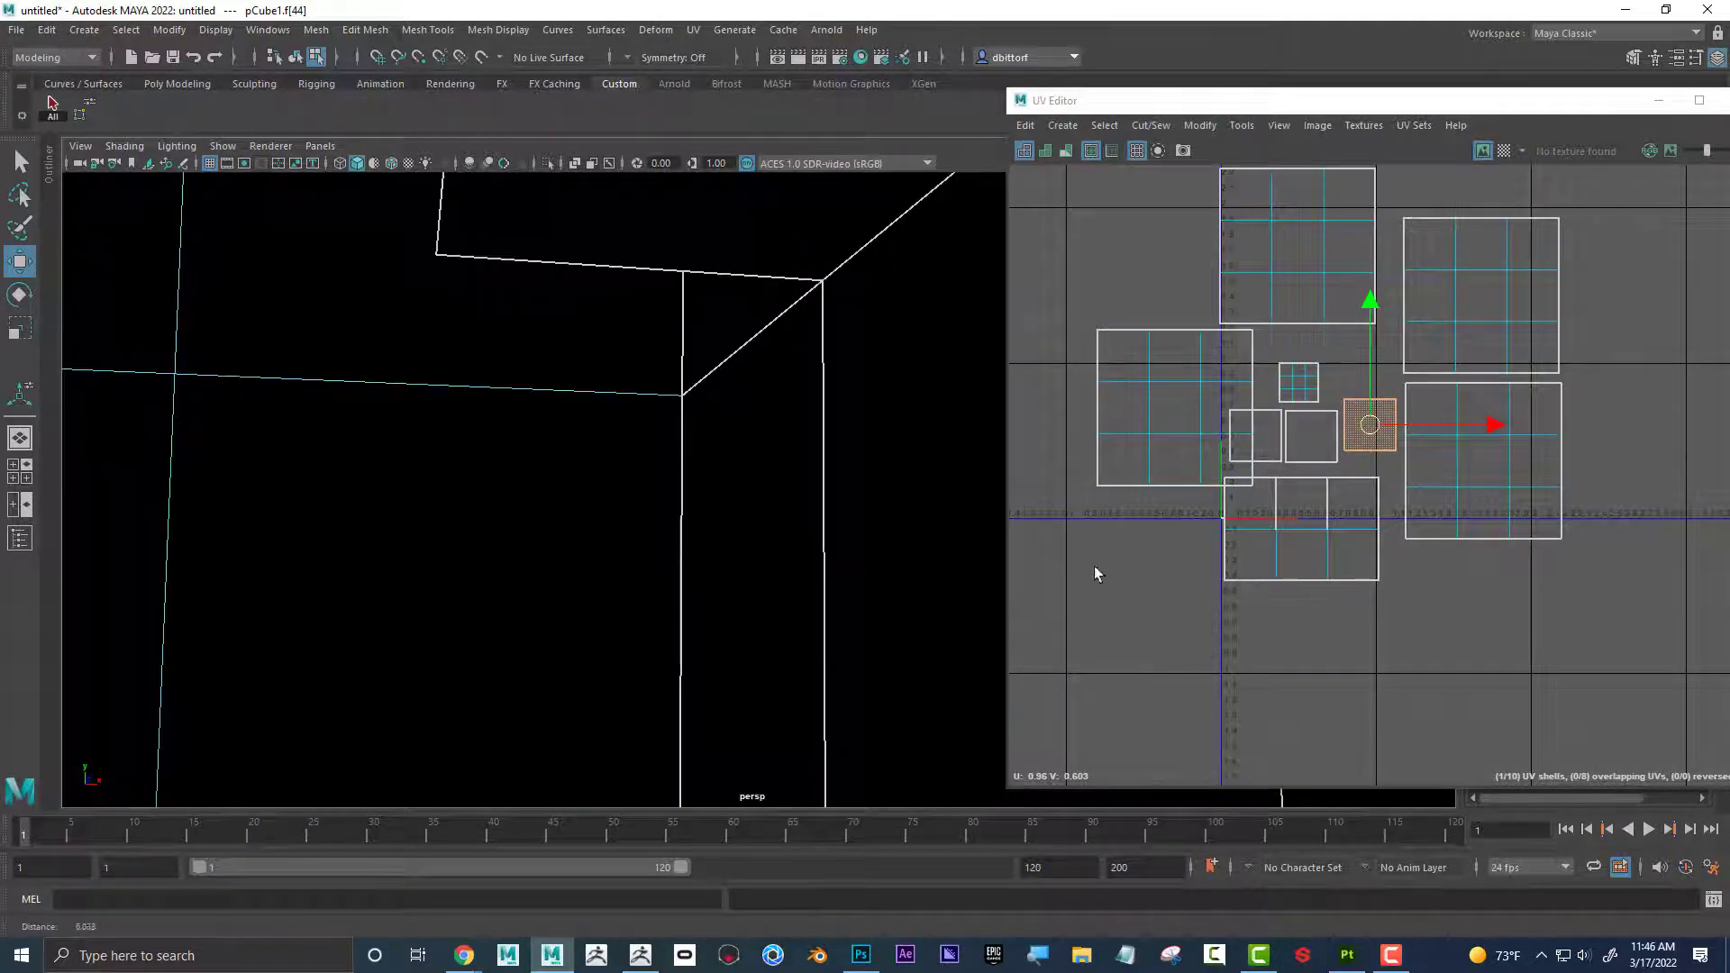
pyautogui.click(734, 202)
pyautogui.click(1186, 513)
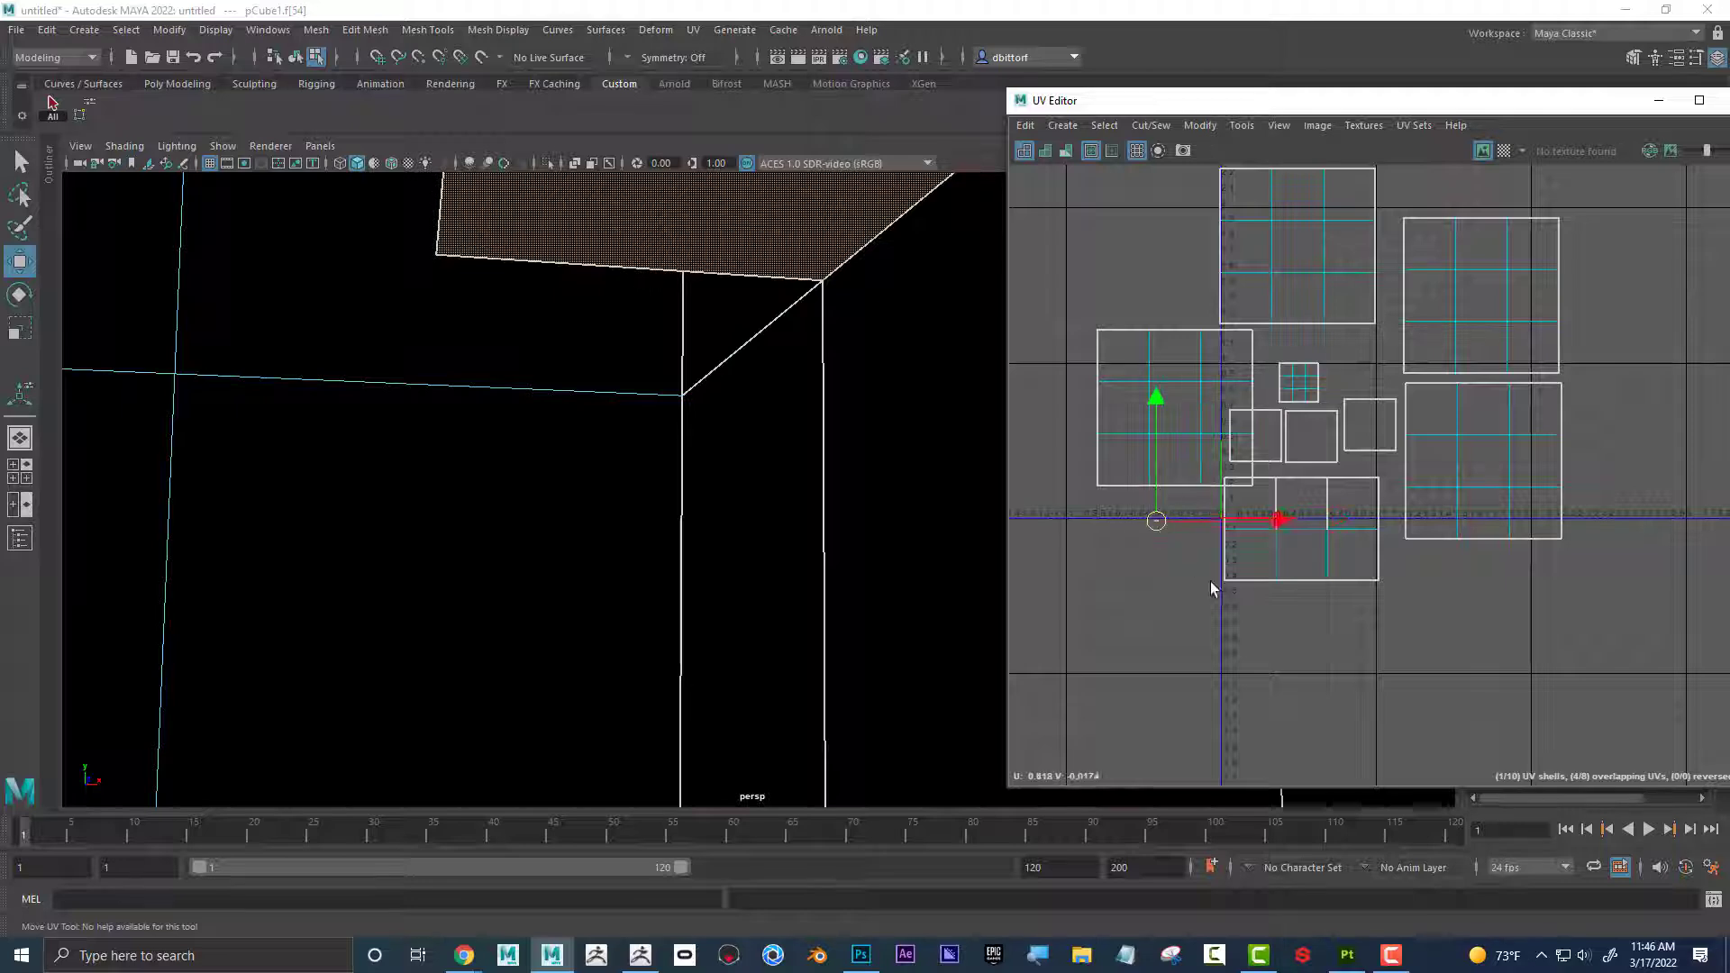
pyautogui.moveTo(1223, 523); pyautogui.dragTo(1181, 557)
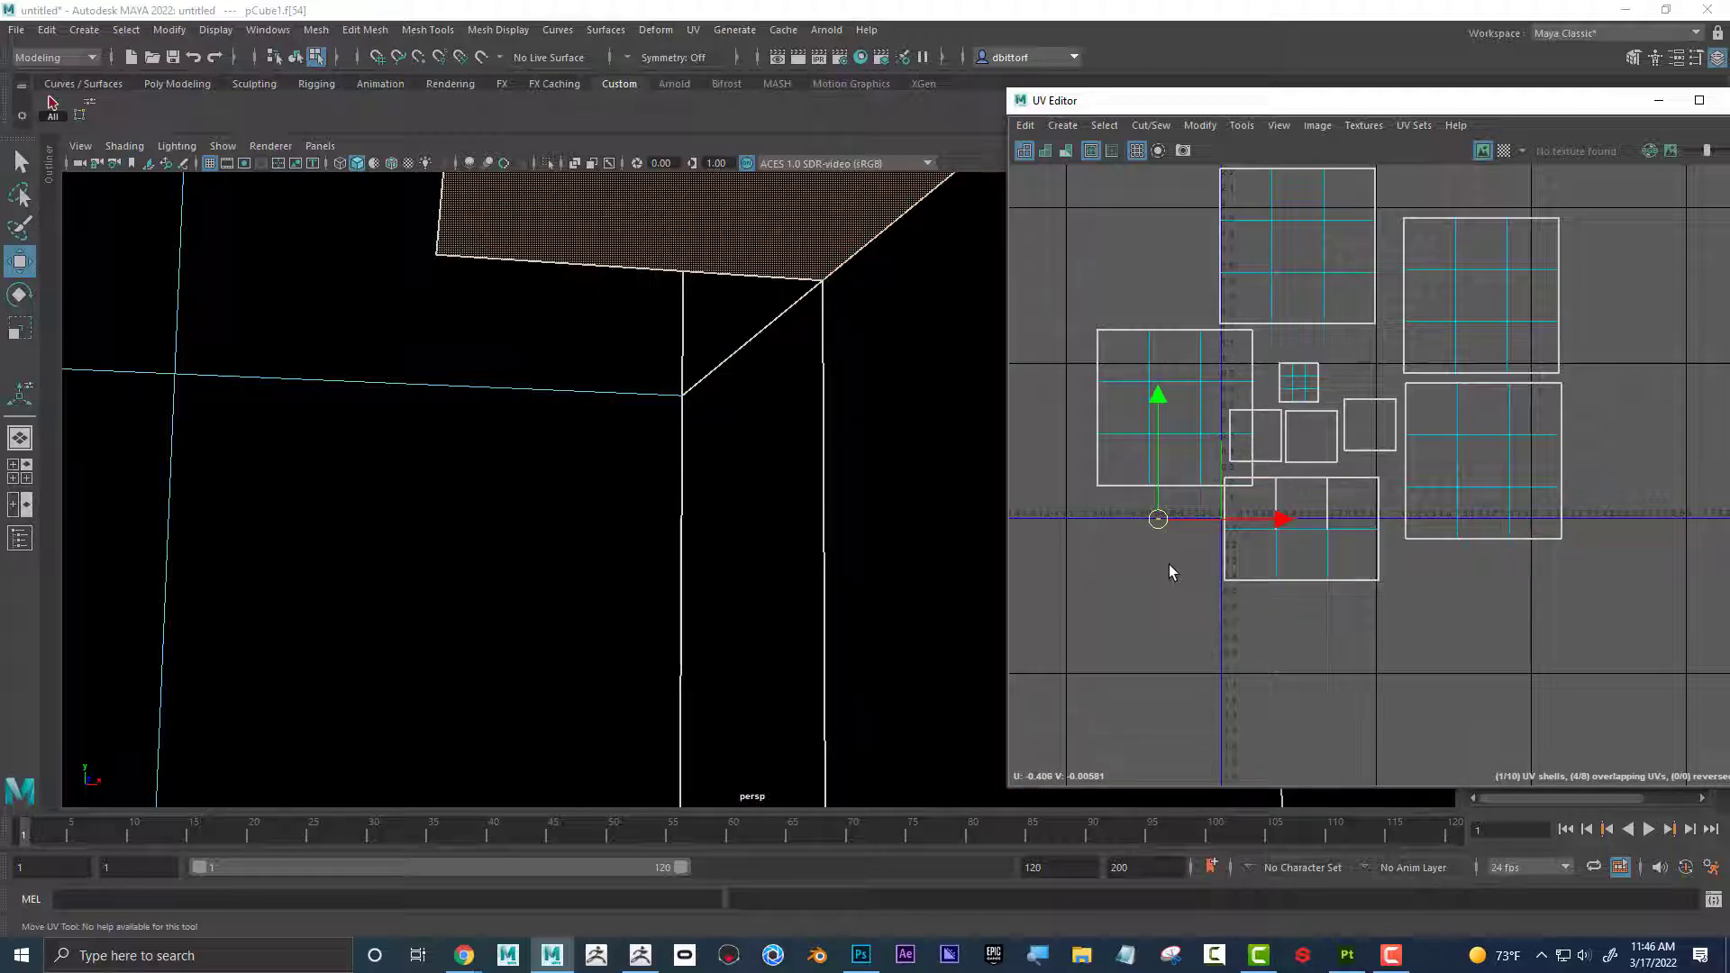
# Select all UV shells and unfold them together.
pyautogui.press('r')
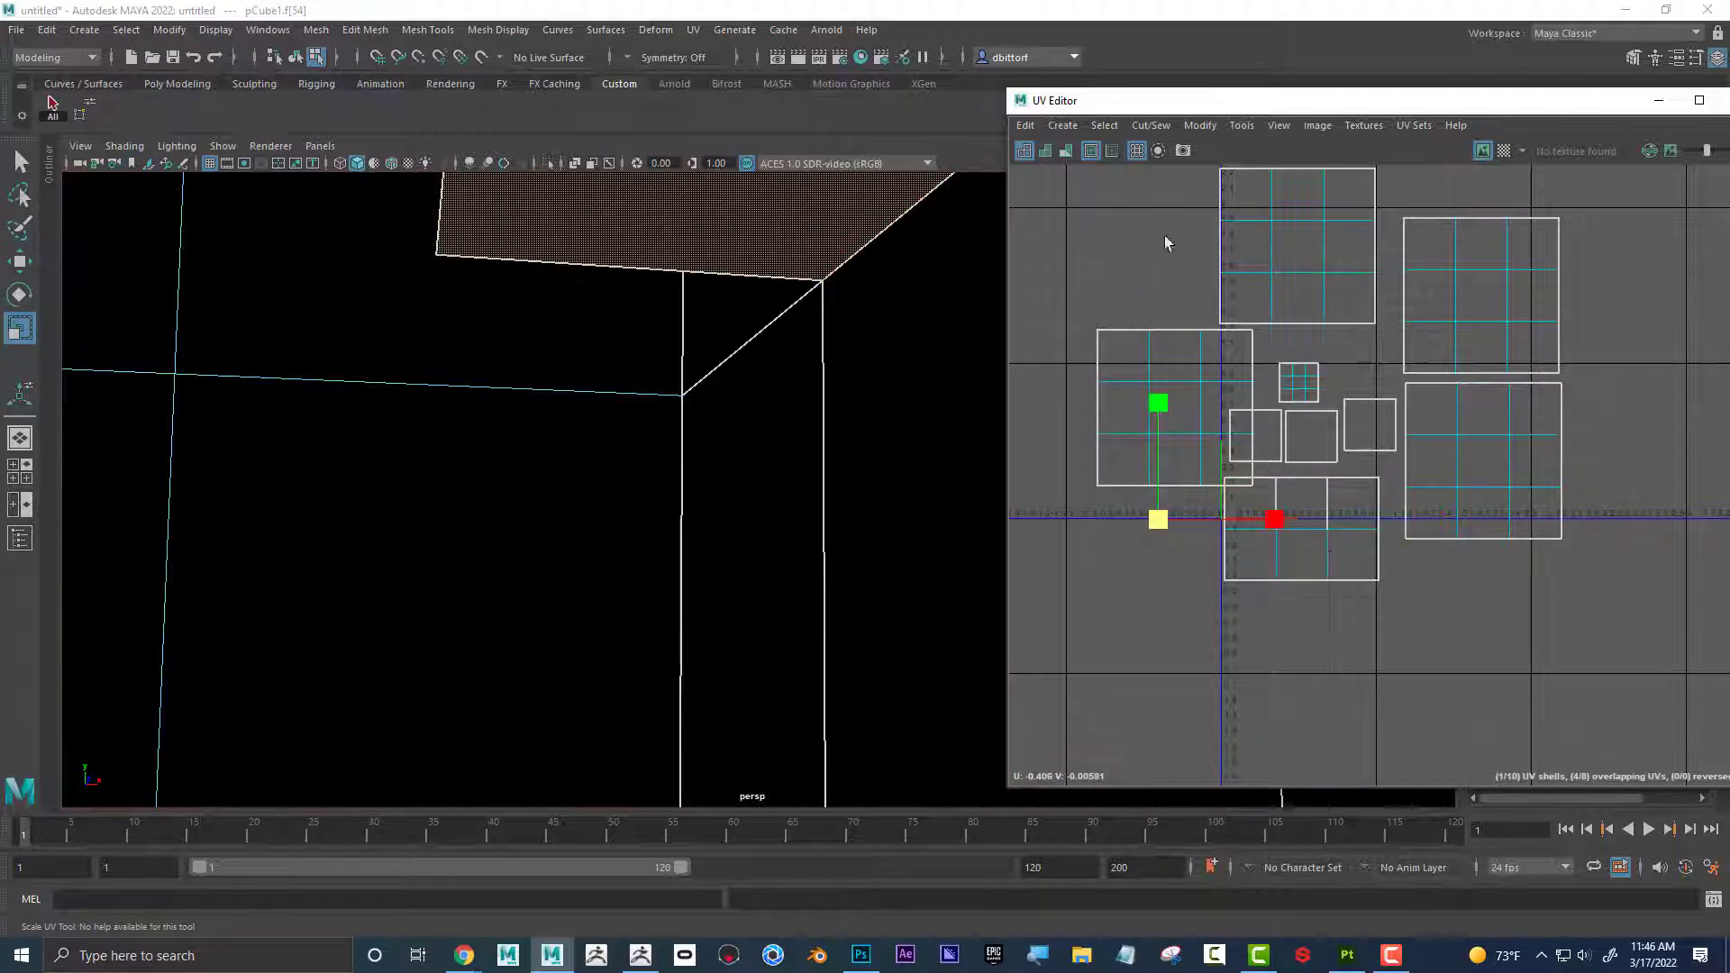
pyautogui.click(1202, 126)
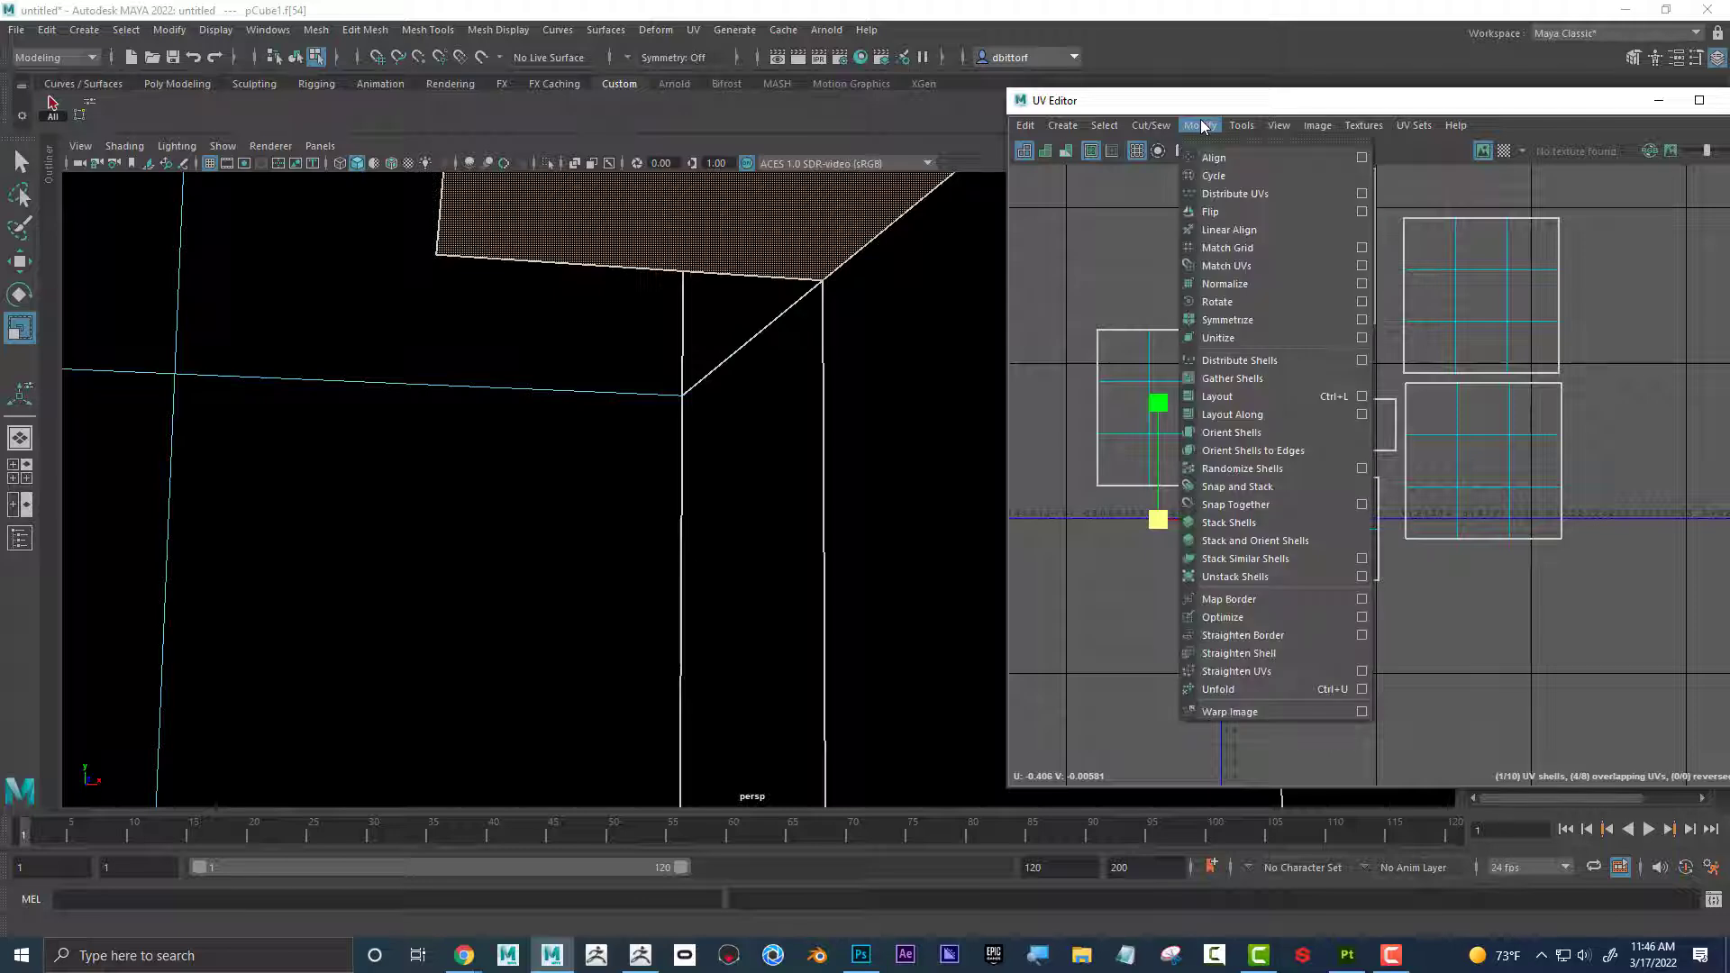
pyautogui.click(1249, 195)
pyautogui.moveTo(1326, 297); pyautogui.dragTo(1100, 135)
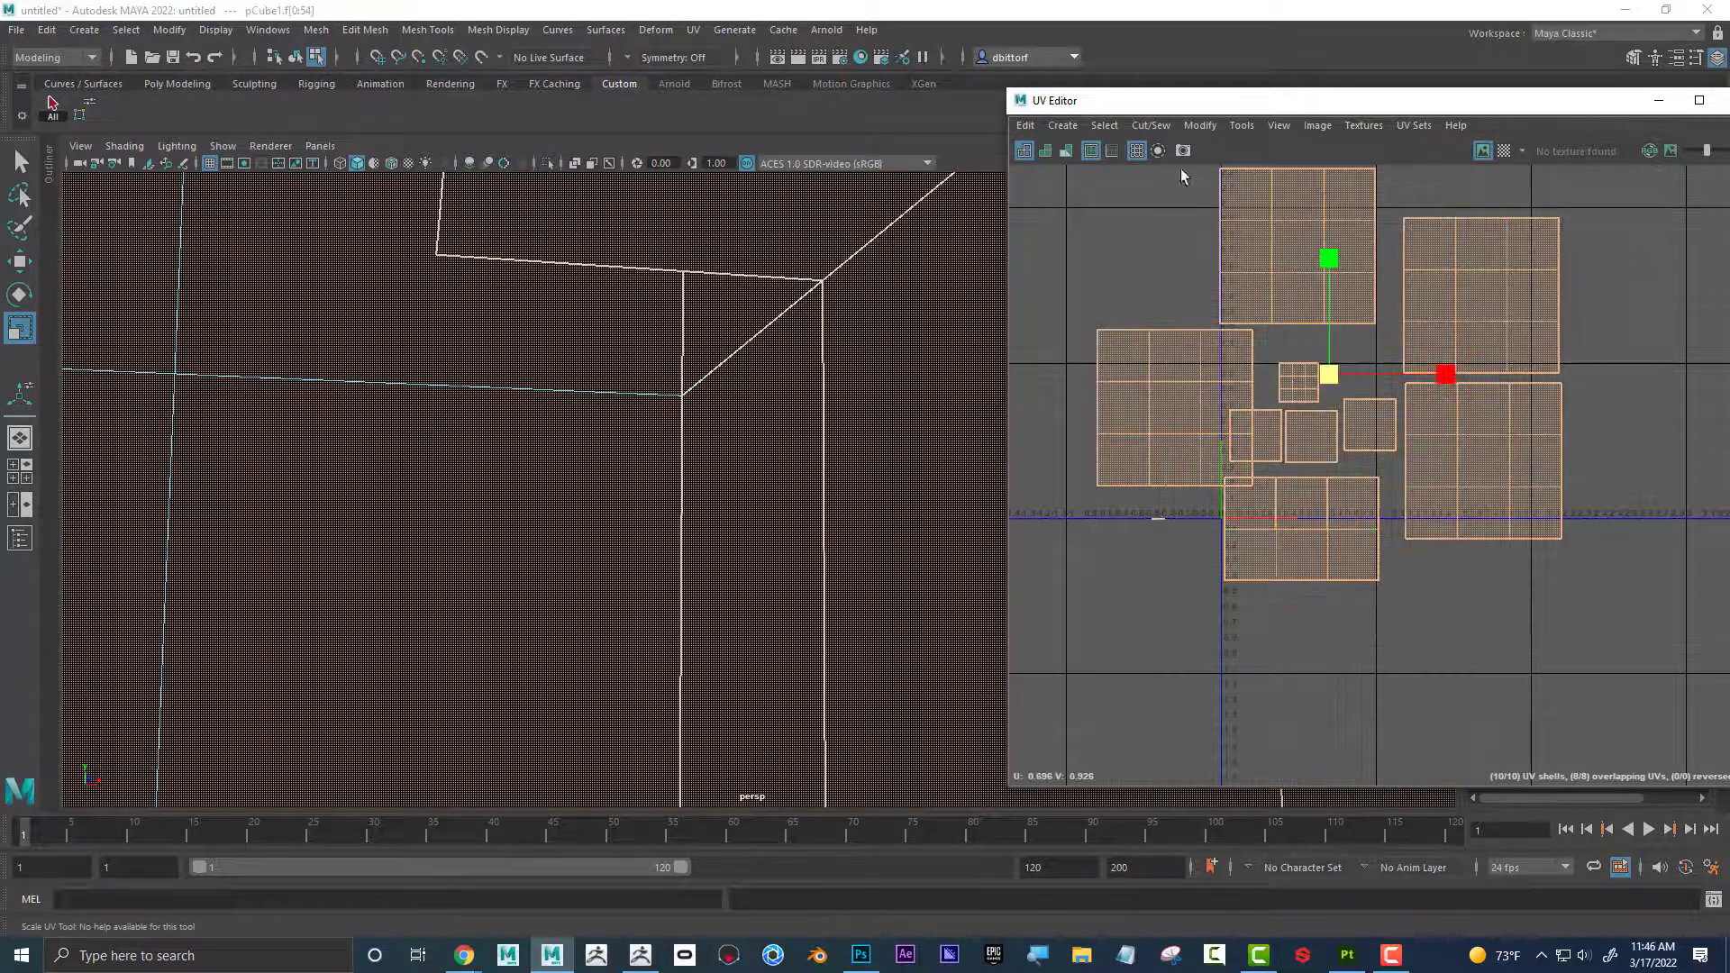
pyautogui.click(1208, 125)
pyautogui.click(1296, 689)
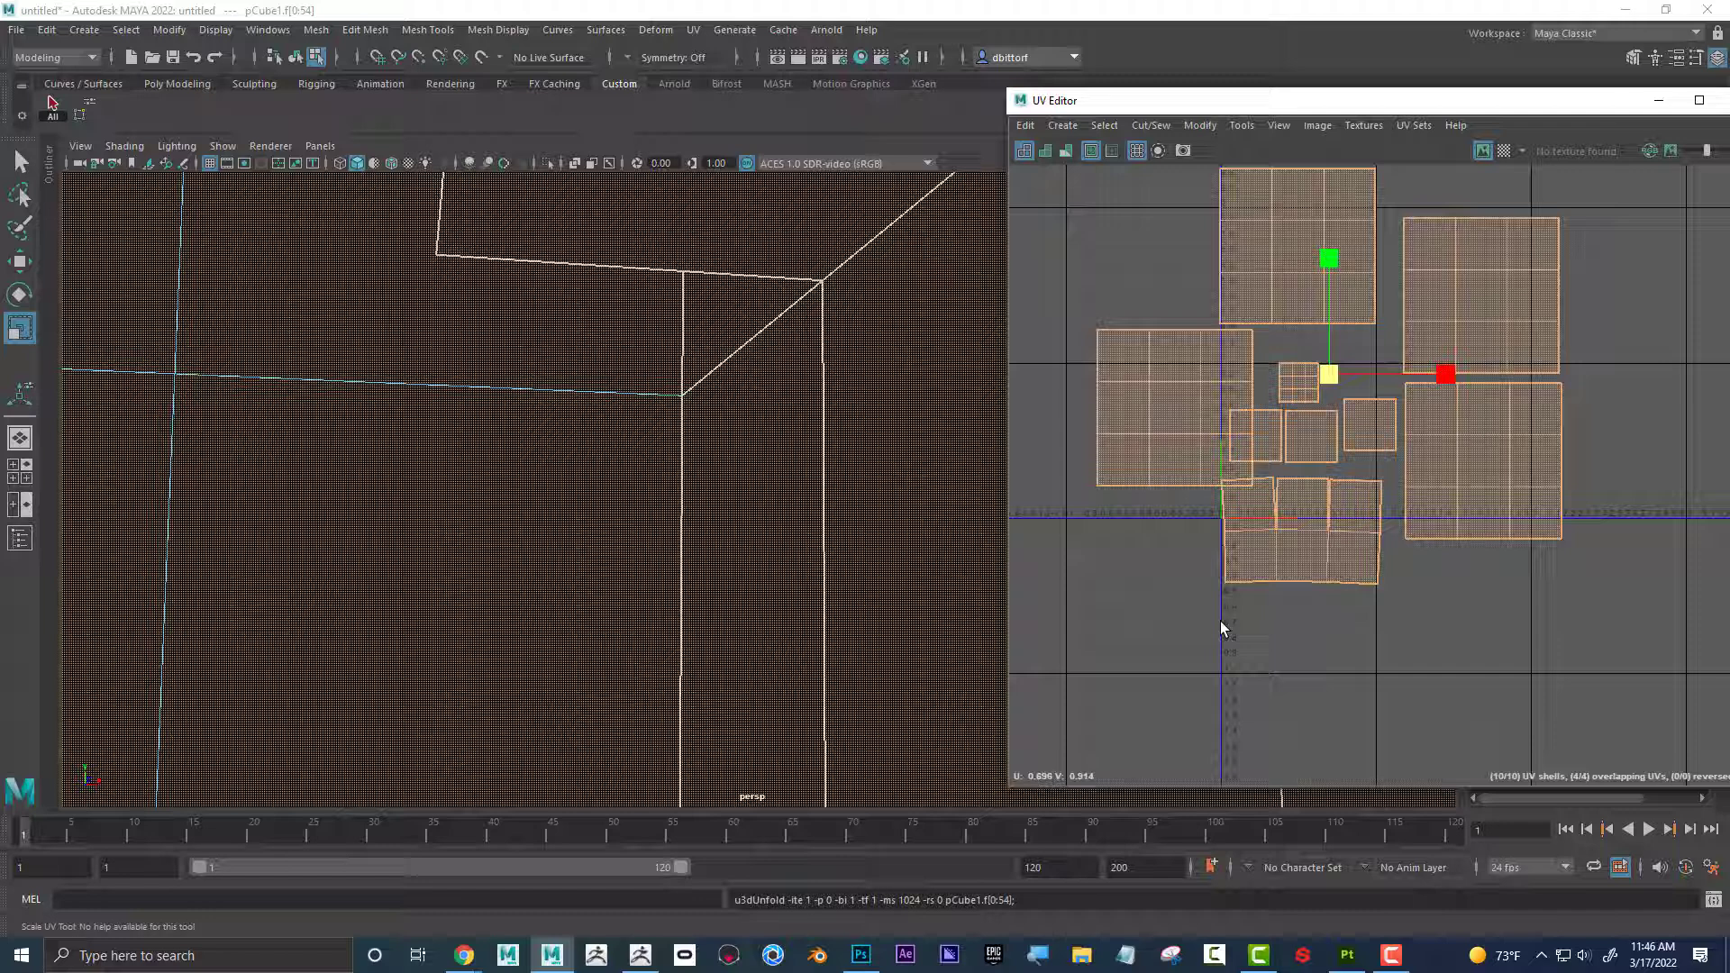
# Select the hidden interior face inside the cube and unfold its UVs on their own.
pyautogui.click(1366, 423)
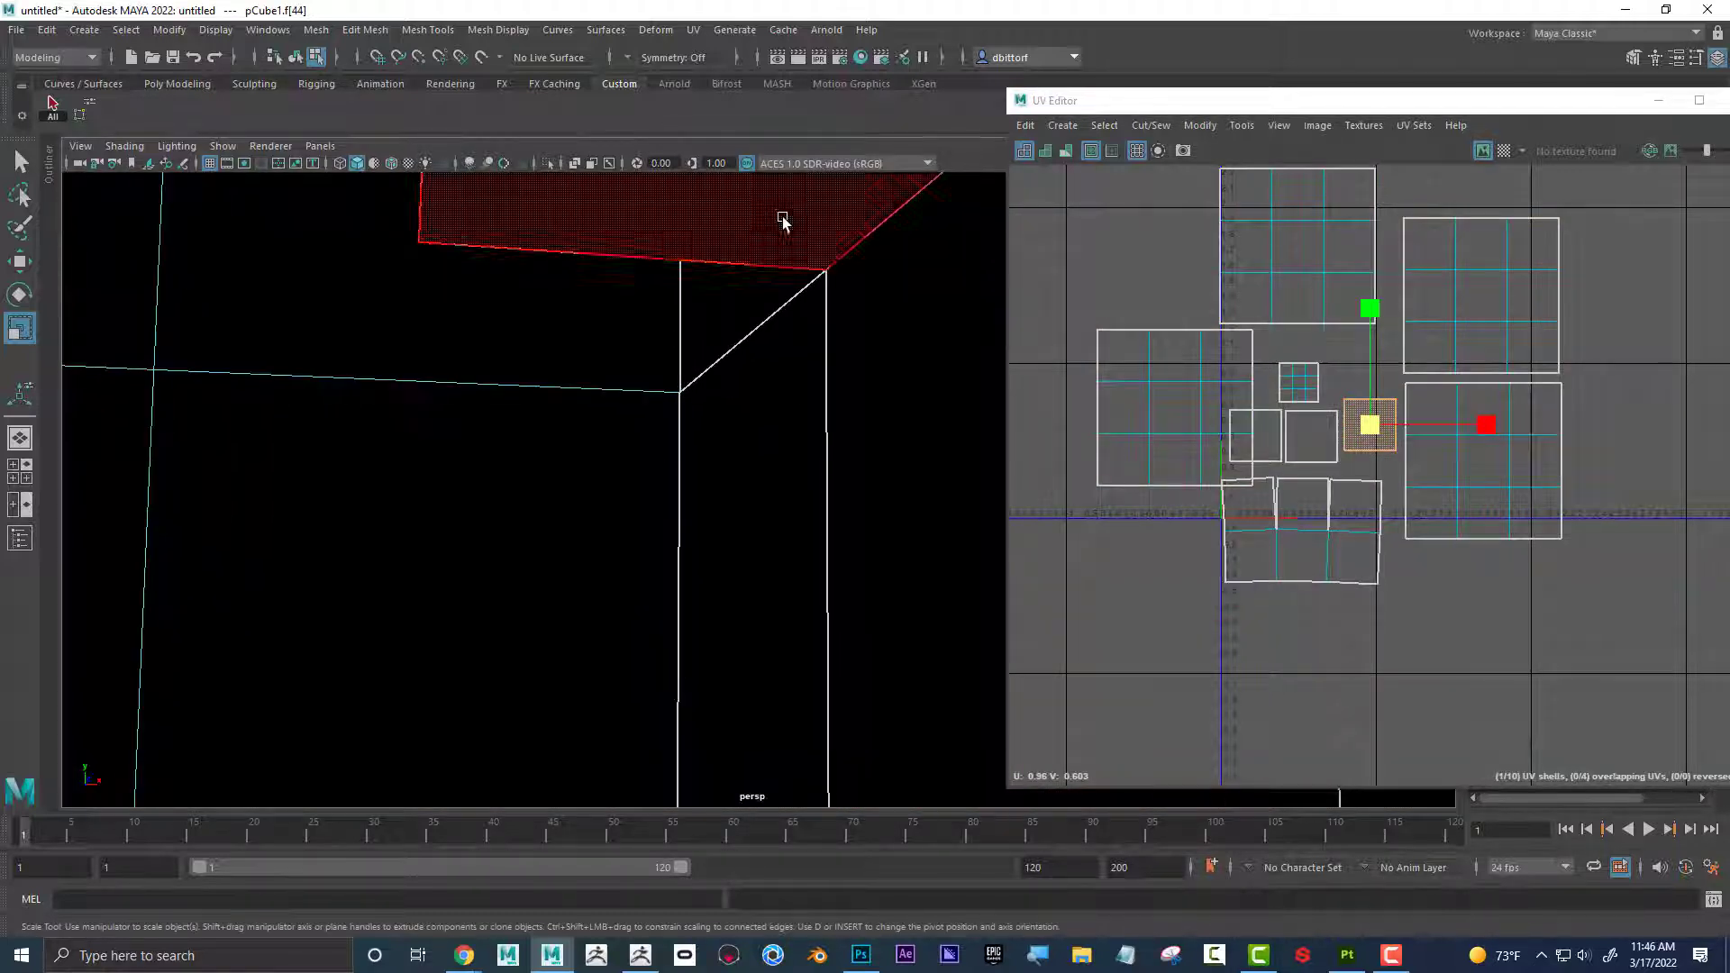
pyautogui.click(782, 219)
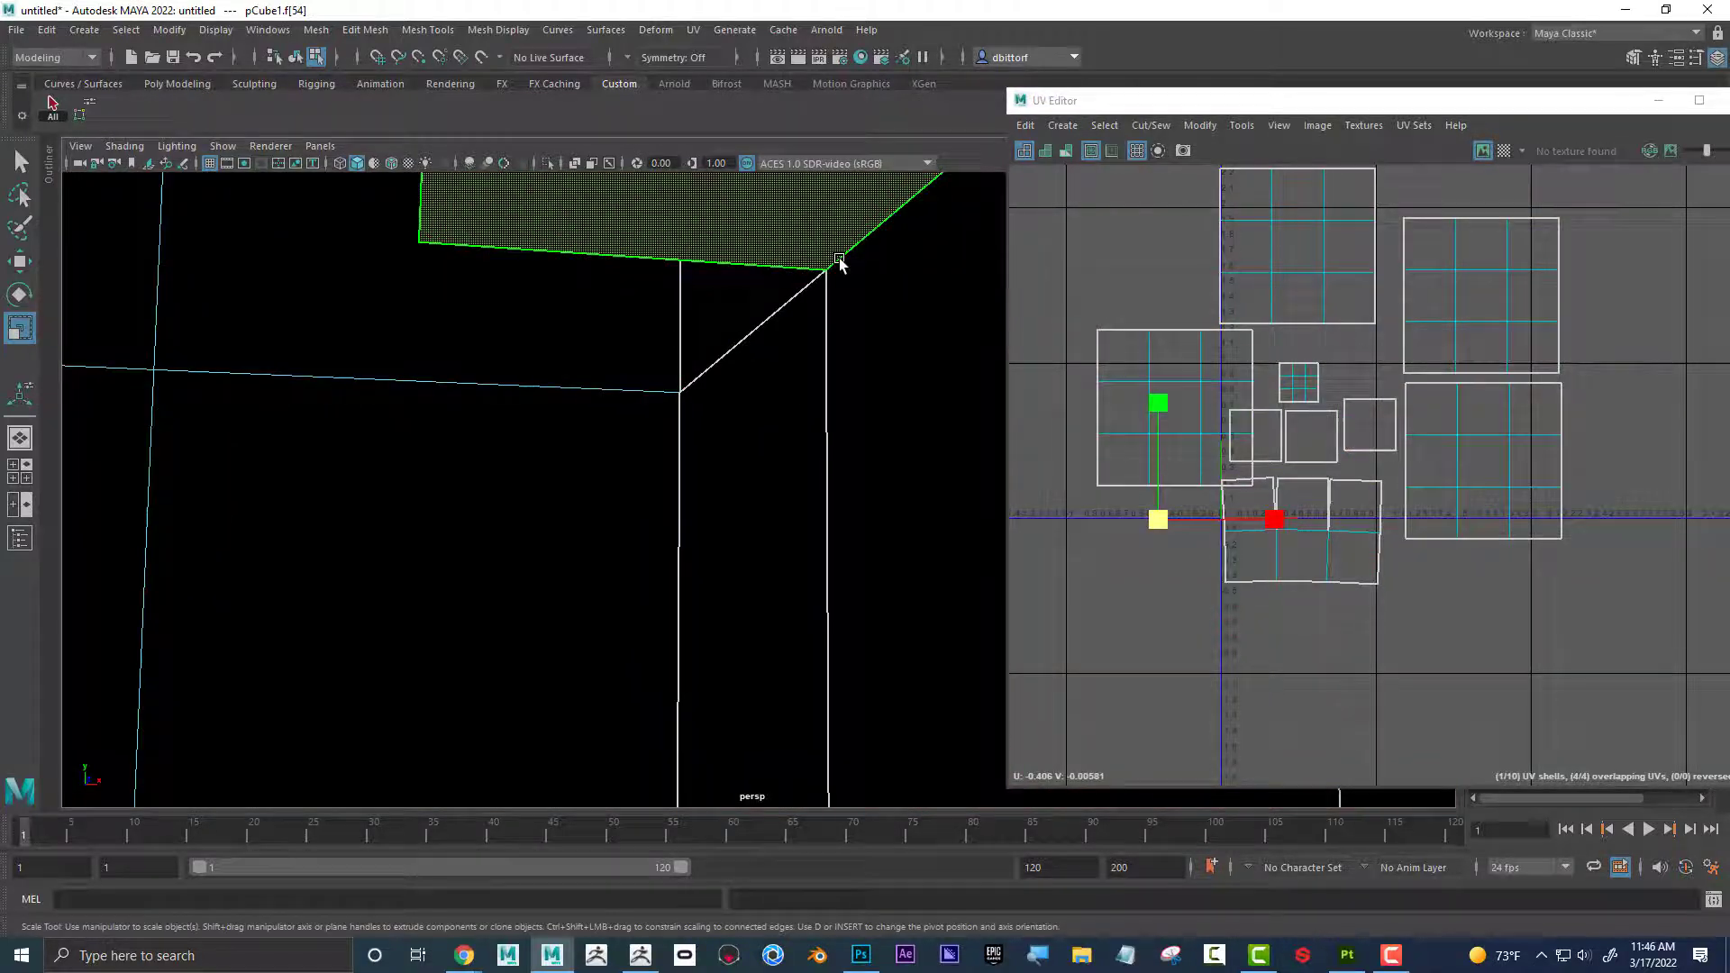
pyautogui.click(1157, 520)
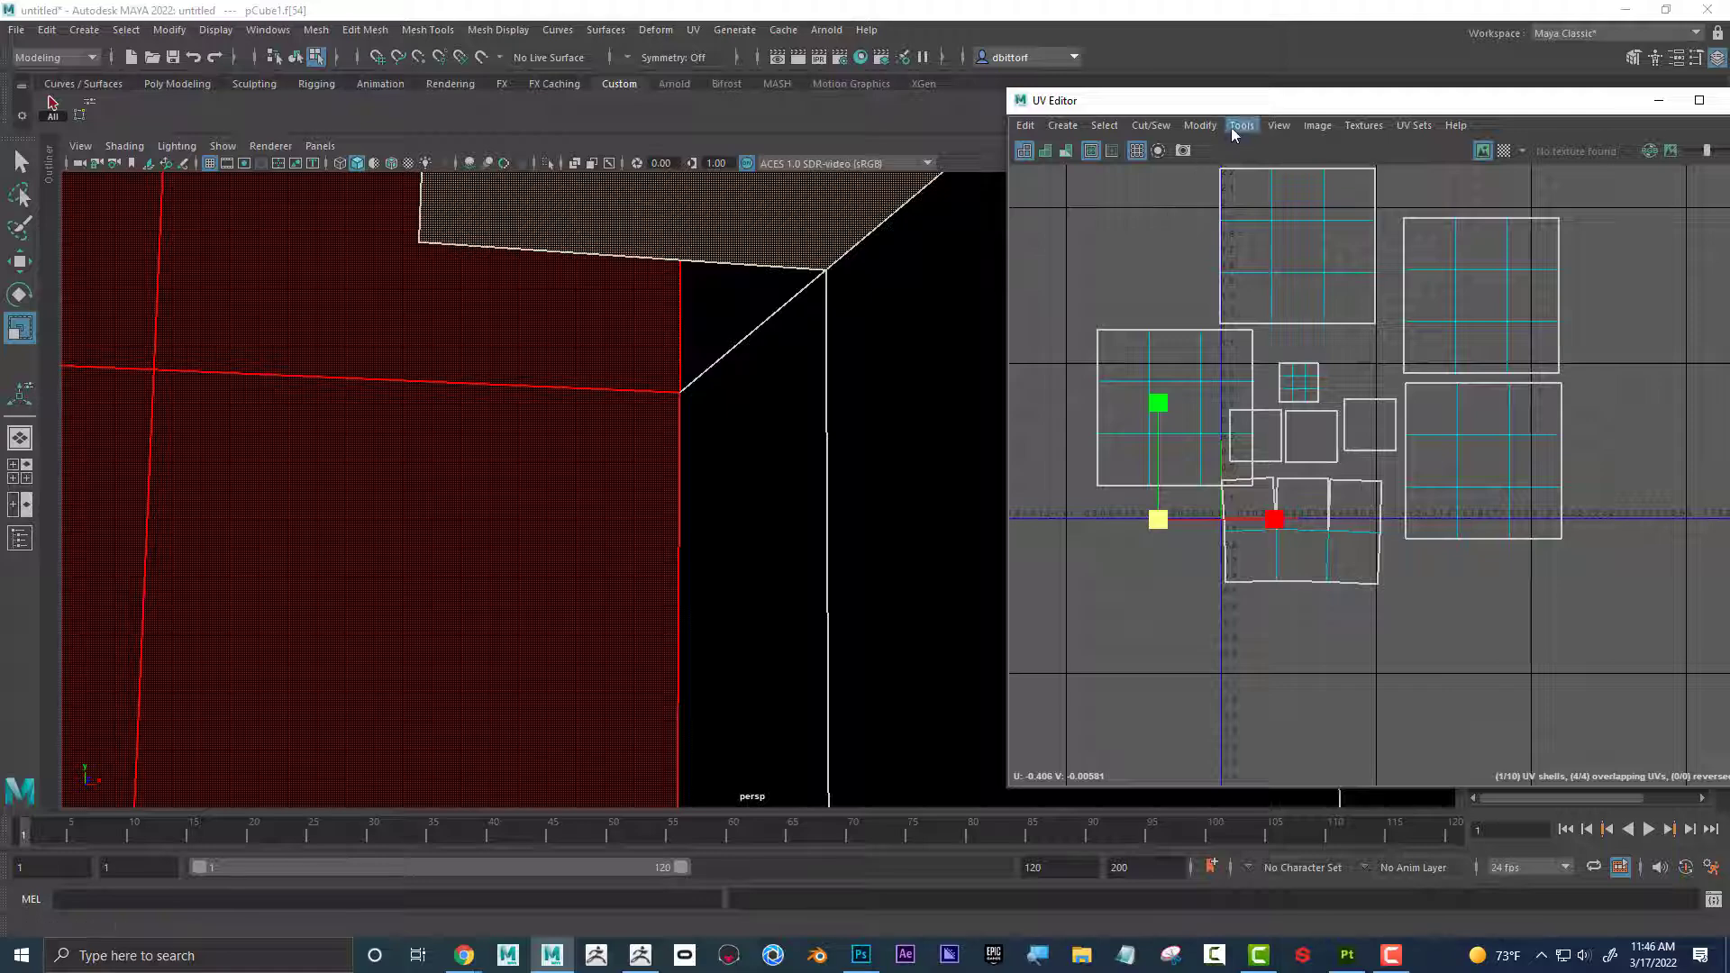
pyautogui.click(1203, 126)
pyautogui.click(1251, 683)
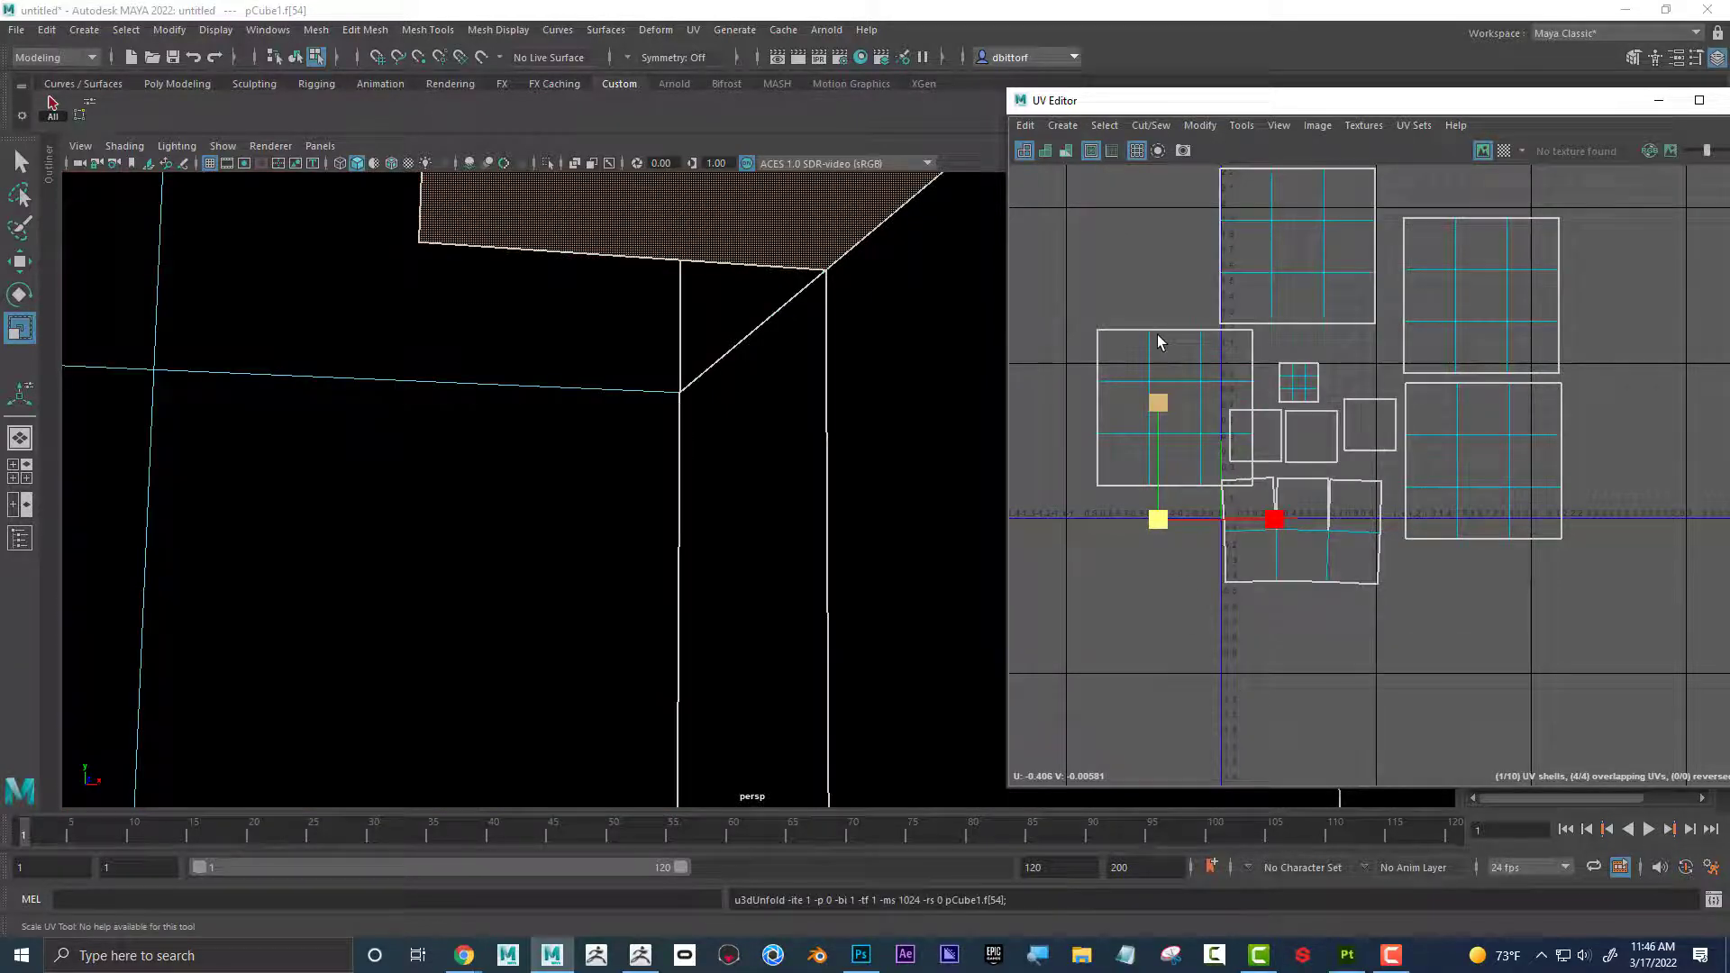
# Apply a planar UV projection to the interior face, scale its shell down and place it beside the six-face shell.
pyautogui.click(693, 29)
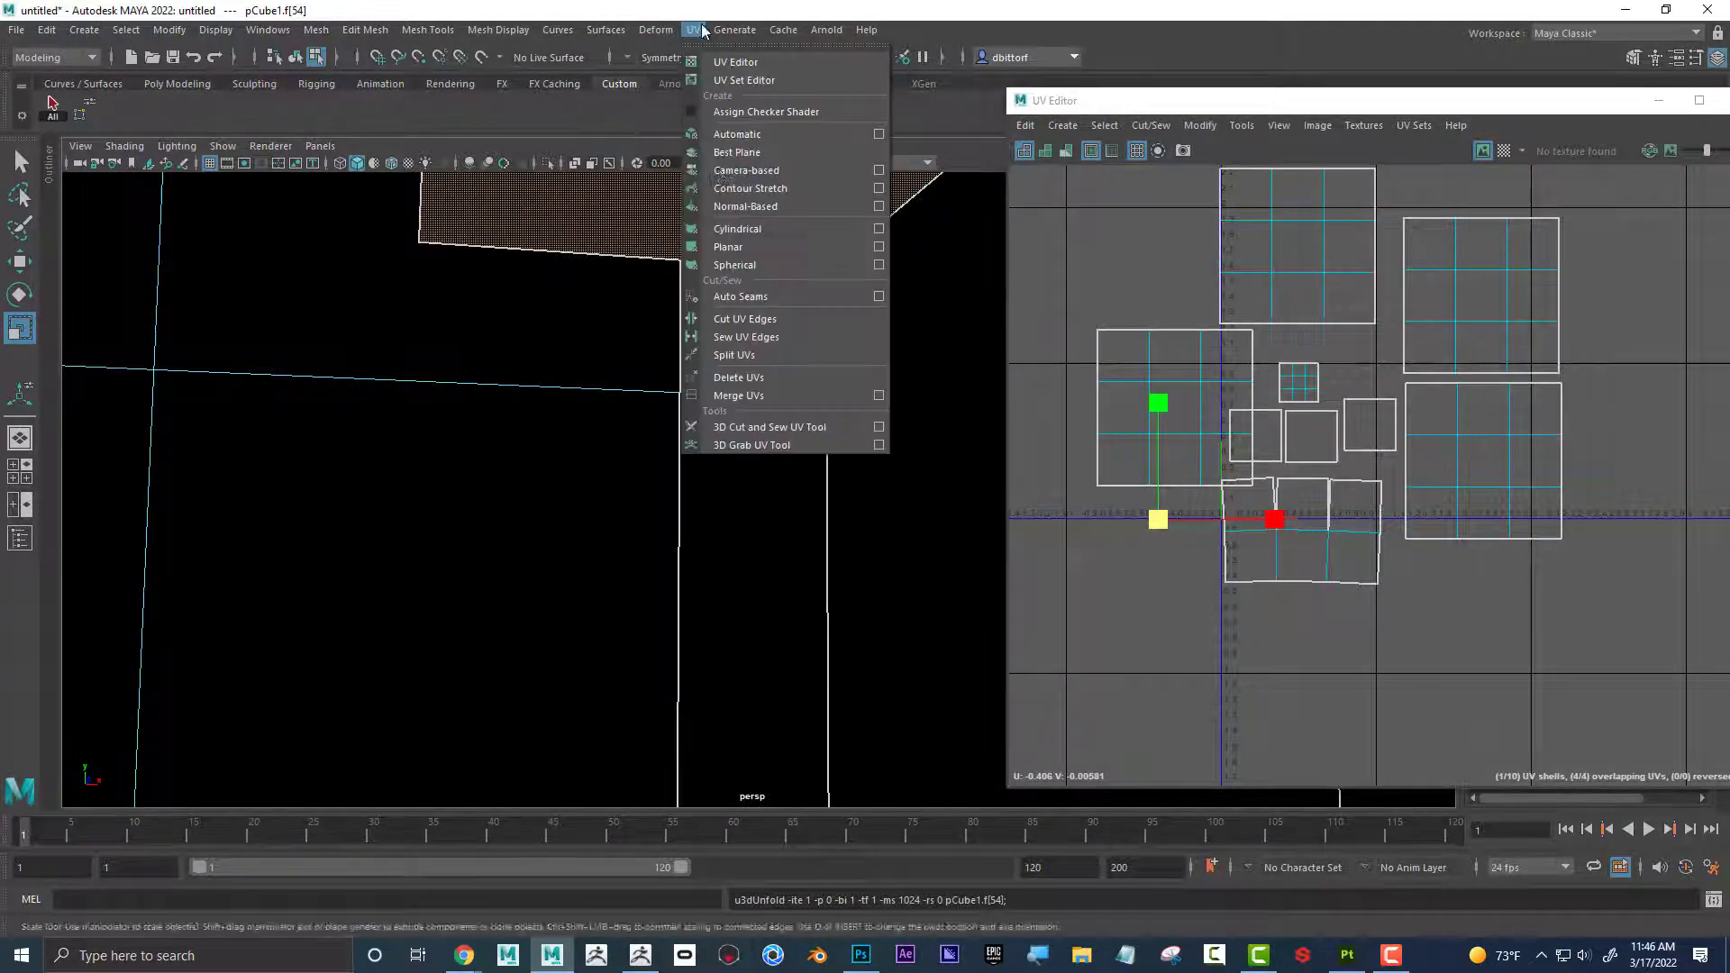
pyautogui.click(757, 255)
pyautogui.moveTo(1307, 445); pyautogui.dragTo(1185, 547)
pyautogui.press('r')
pyautogui.click(1137, 601)
pyautogui.press('w')
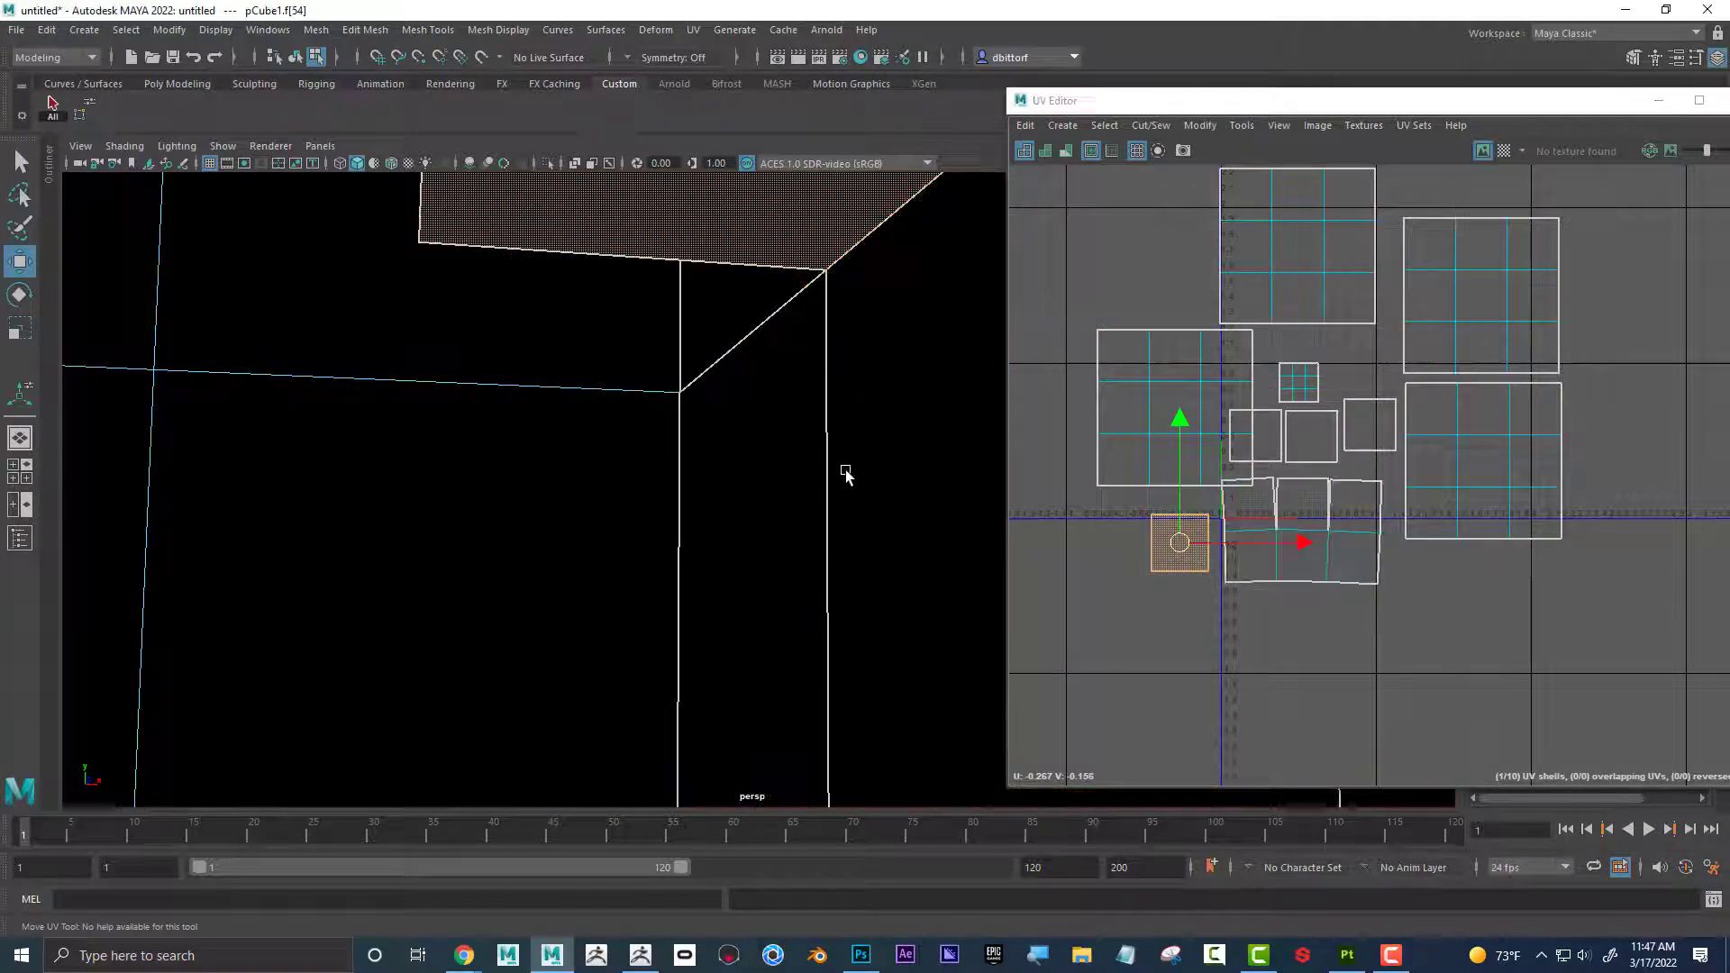
# Clear the selection outside the cube, and undo the planar projection, the unfolds and the suspect side's UV shell moves.
pyautogui.keyDown('alt'); pyautogui.moveTo(846, 472); pyautogui.dragTo(193, 456, button='right'); pyautogui.keyUp('alt')
pyautogui.keyDown('alt'); pyautogui.moveTo(658, 450); pyautogui.dragTo(388, 514); pyautogui.keyUp('alt')
pyautogui.keyDown('alt'); pyautogui.moveTo(595, 471); pyautogui.dragTo(447, 433, button='right'); pyautogui.keyUp('alt')
pyautogui.keyDown('alt'); pyautogui.moveTo(446, 433); pyautogui.dragTo(423, 421); pyautogui.keyUp('alt')
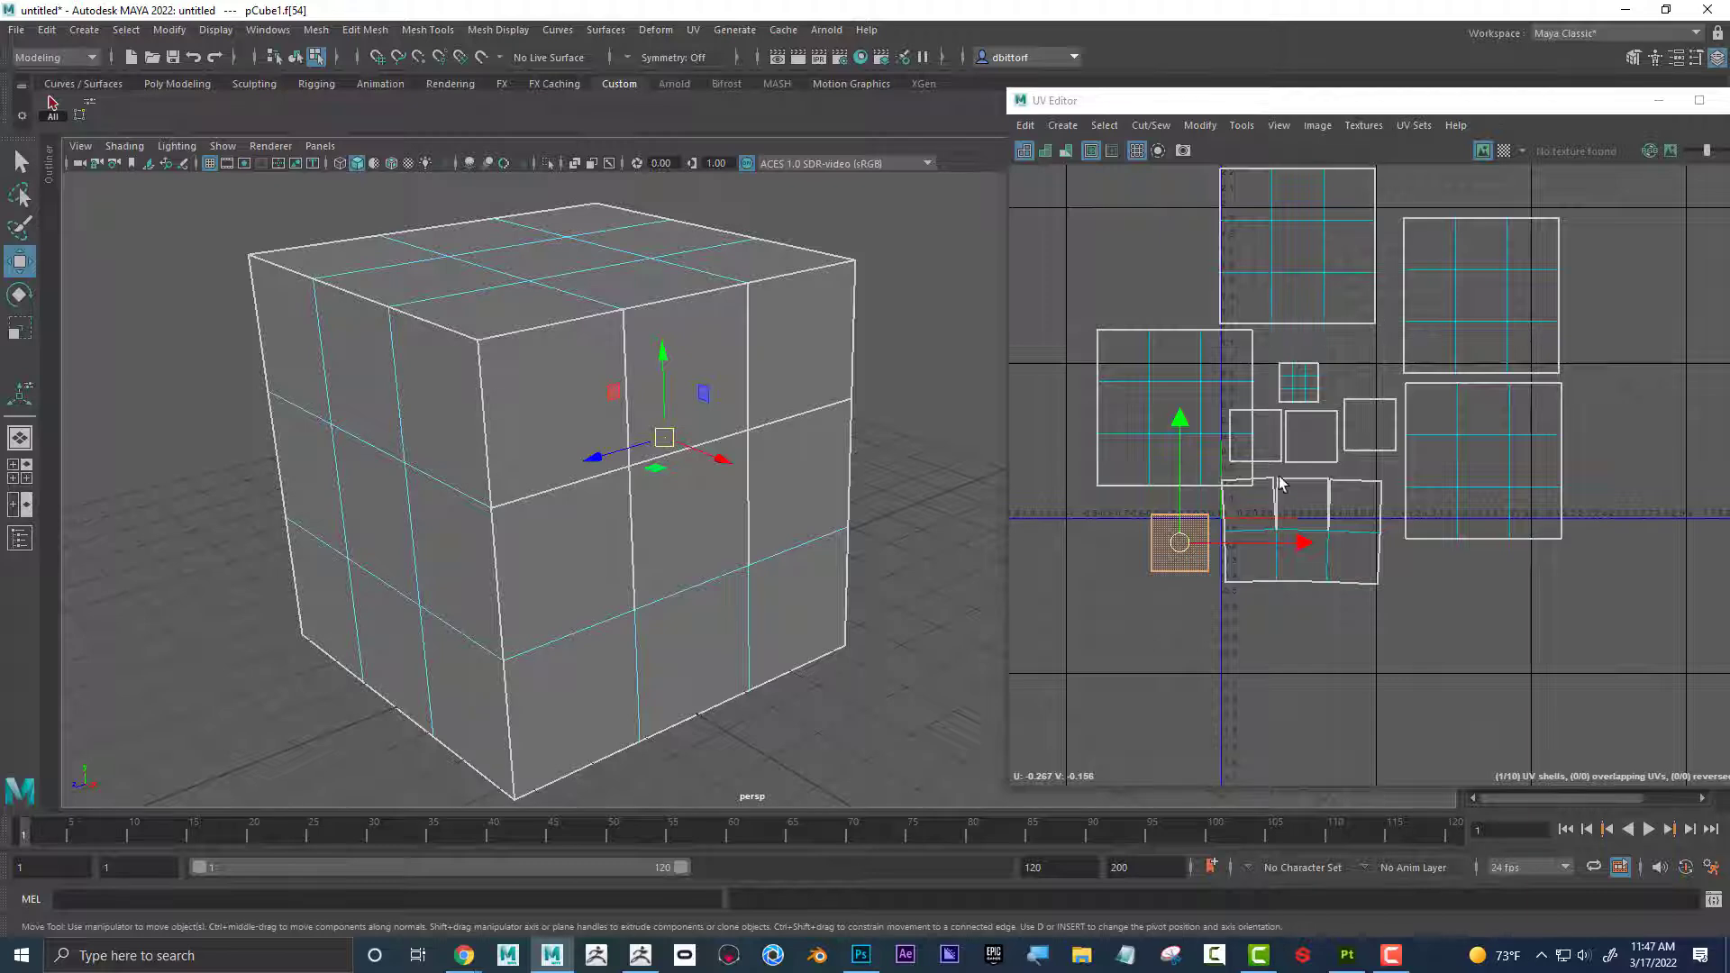
pyautogui.click(944, 566)
pyautogui.keyDown('alt'); pyautogui.moveTo(917, 587); pyautogui.dragTo(886, 584); pyautogui.keyUp('alt')
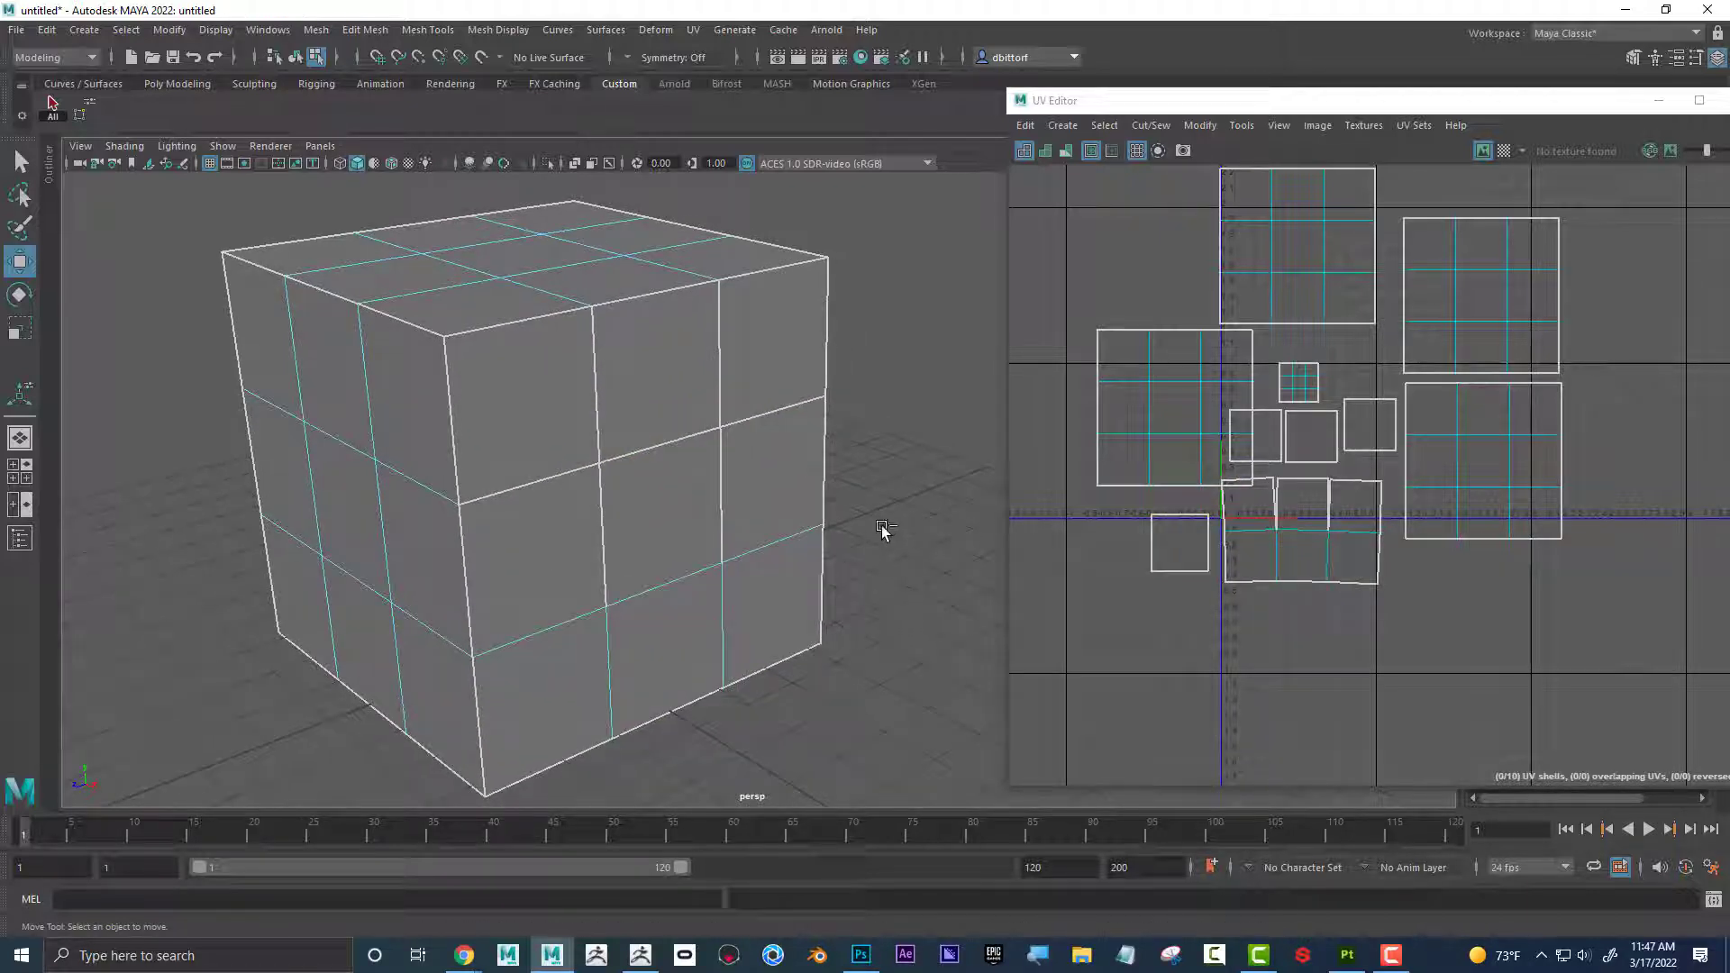
pyautogui.hotkey('ctrl', 'z')
pyautogui.hotkey('ctrl', 'z')
pyautogui.hotkey('ctrl', 'z')
pyautogui.hotkey('ctrl', 'z')
pyautogui.hotkey('ctrl', 'z')
pyautogui.hotkey('ctrl', 'z')
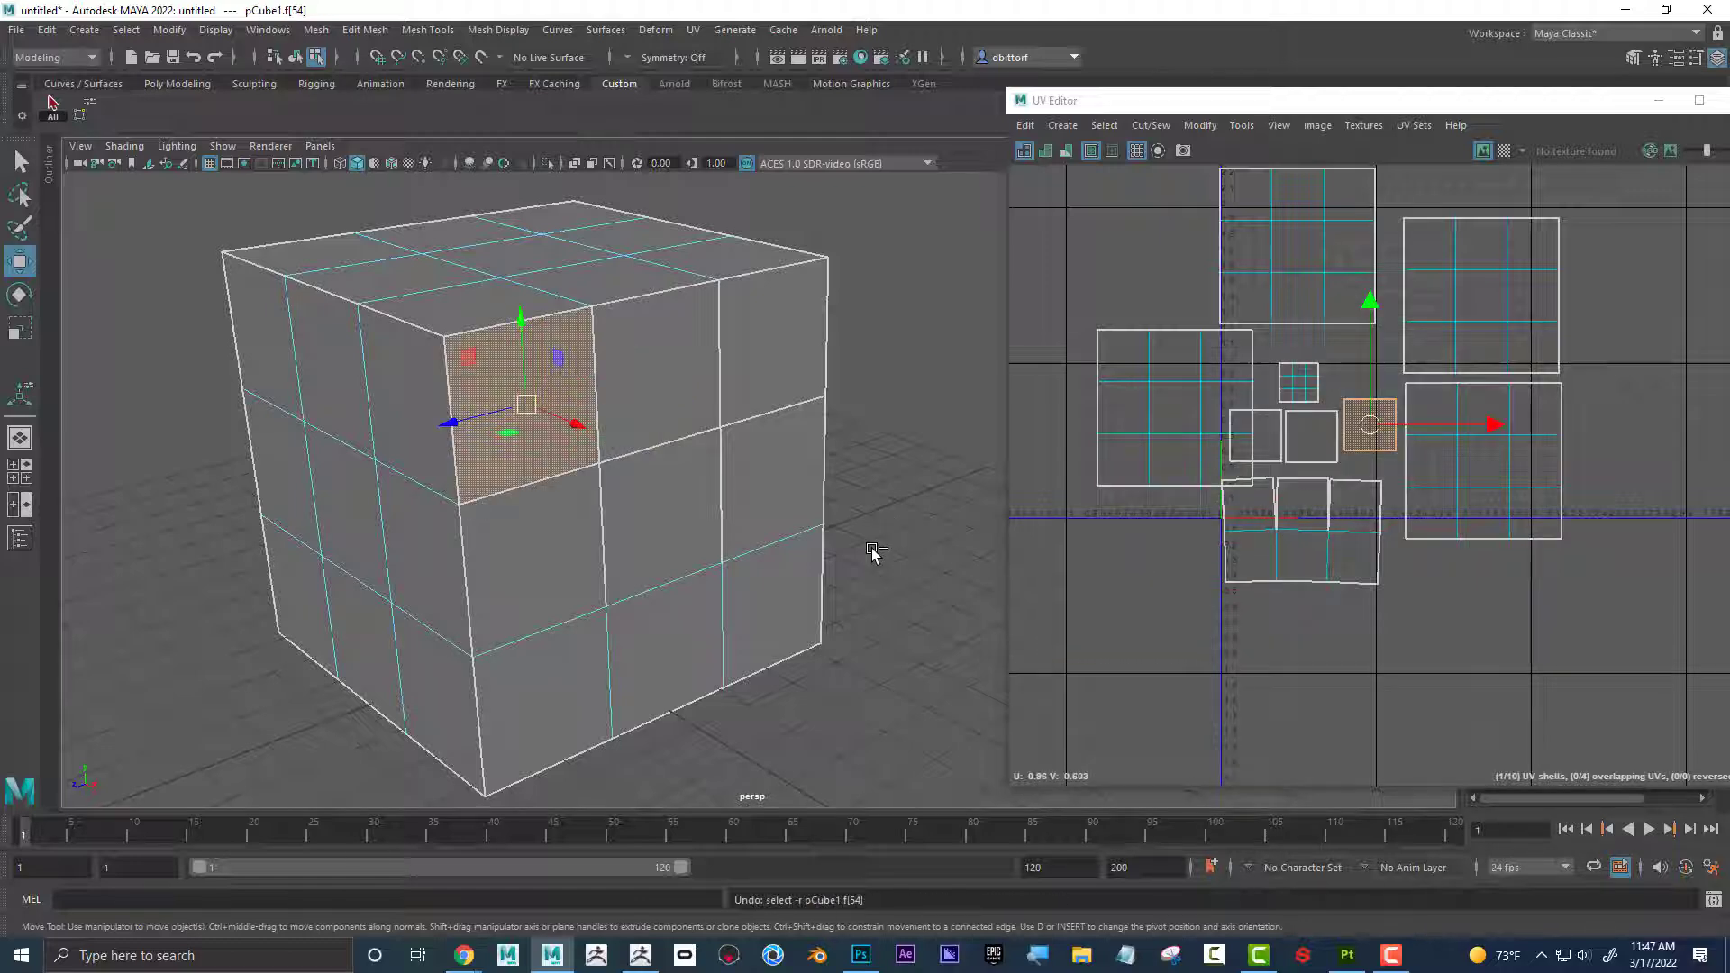
pyautogui.hotkey('ctrl', 'z')
pyautogui.hotkey('ctrl', 'z')
pyautogui.hotkey('ctrl', 'z')
pyautogui.hotkey('ctrl', 'z')
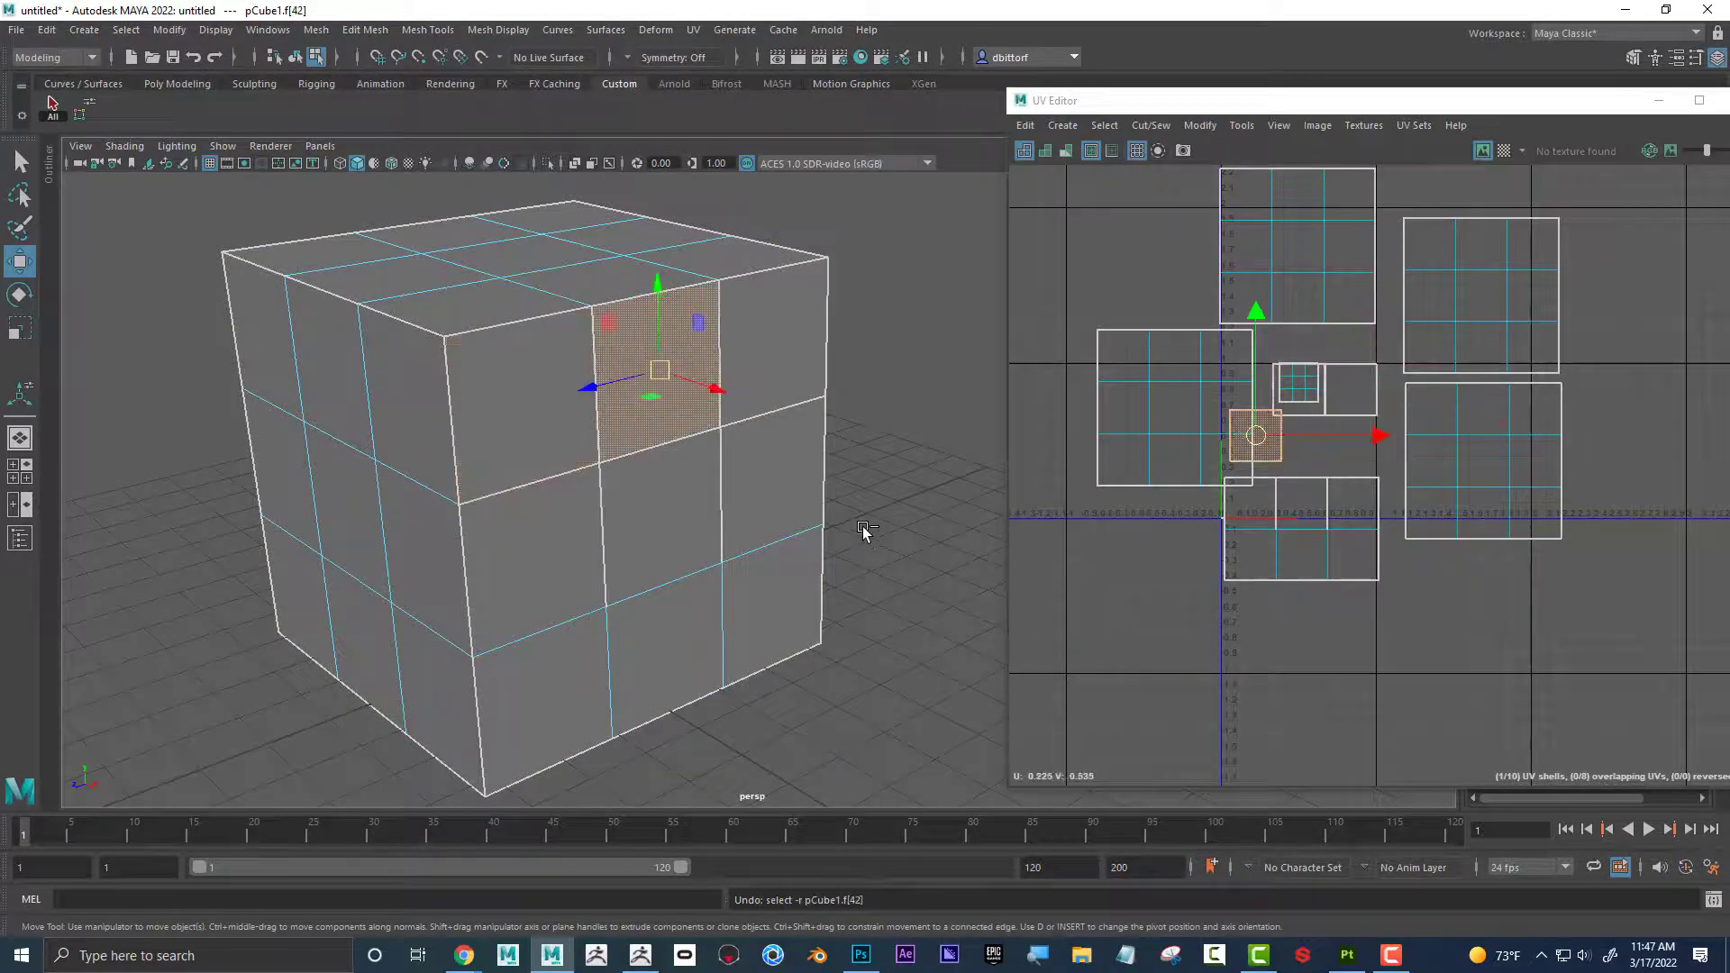
pyautogui.hotkey('ctrl', 'z')
pyautogui.hotkey('ctrl', 'z')
pyautogui.hotkey('ctrl', 'z')
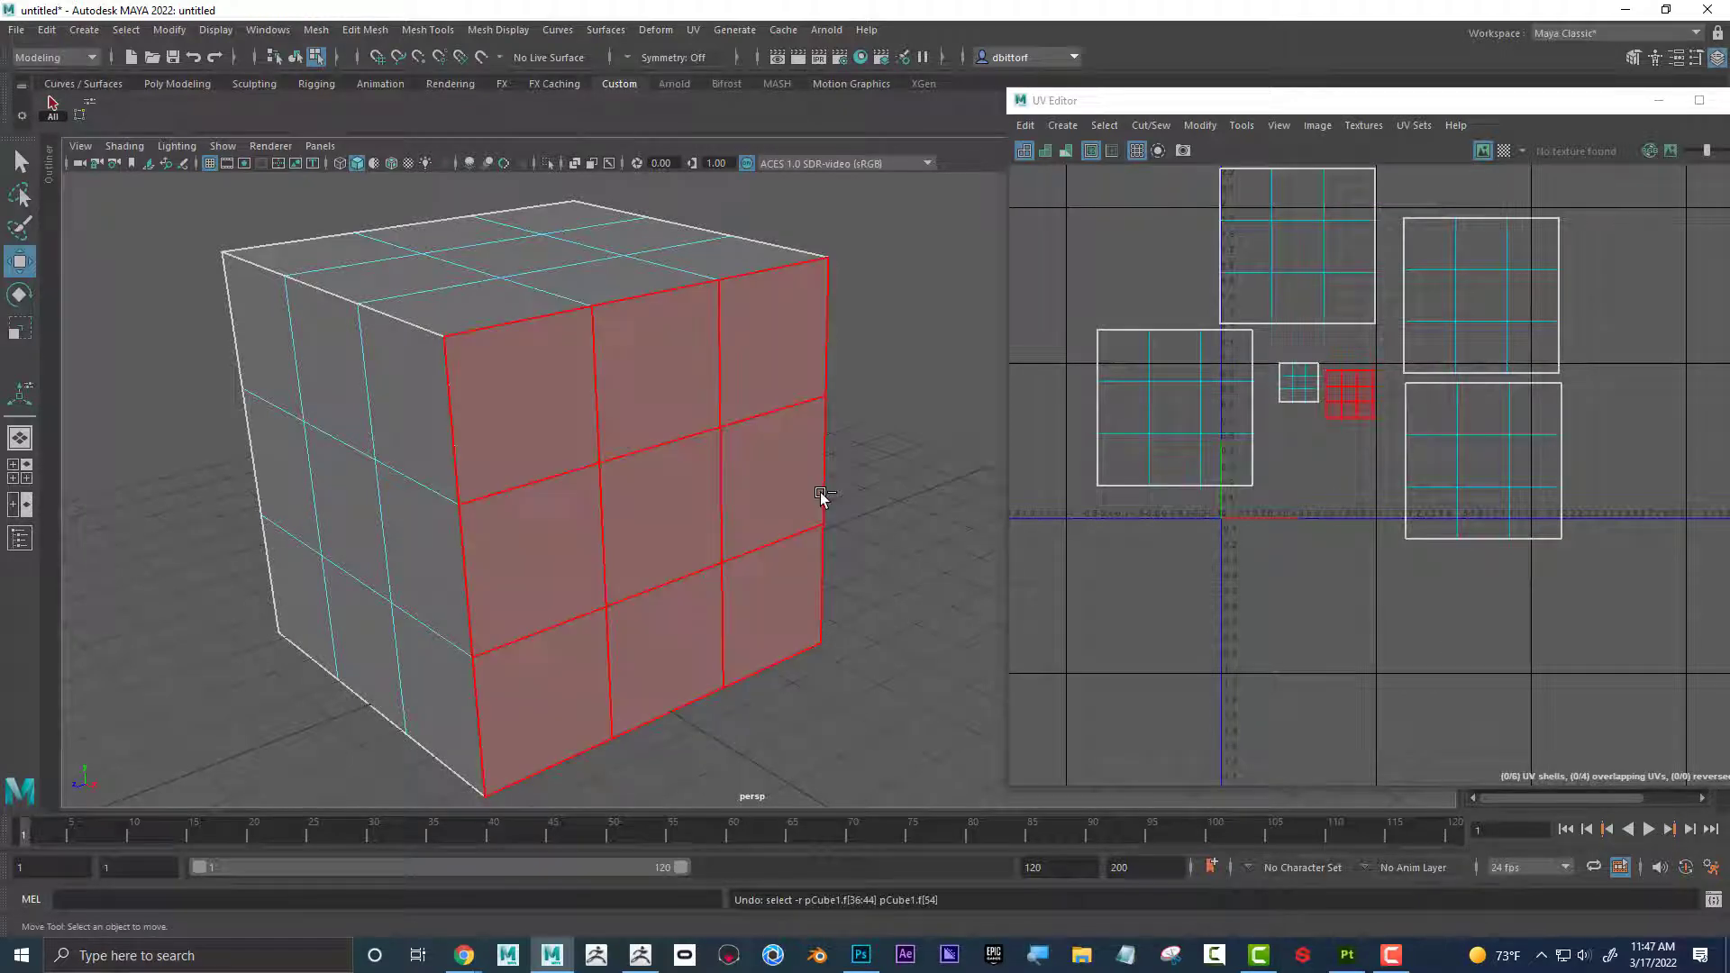
# Return the cube to object mode and run Mesh Cleanup on it to select the problem geometry.
pyautogui.rightClick(659, 469)
pyautogui.moveTo(739, 435)
pyautogui.mouseDown(button='right')
pyautogui.moveTo(763, 434)
pyautogui.moveTo(734, 432)
pyautogui.mouseUp(button='right')
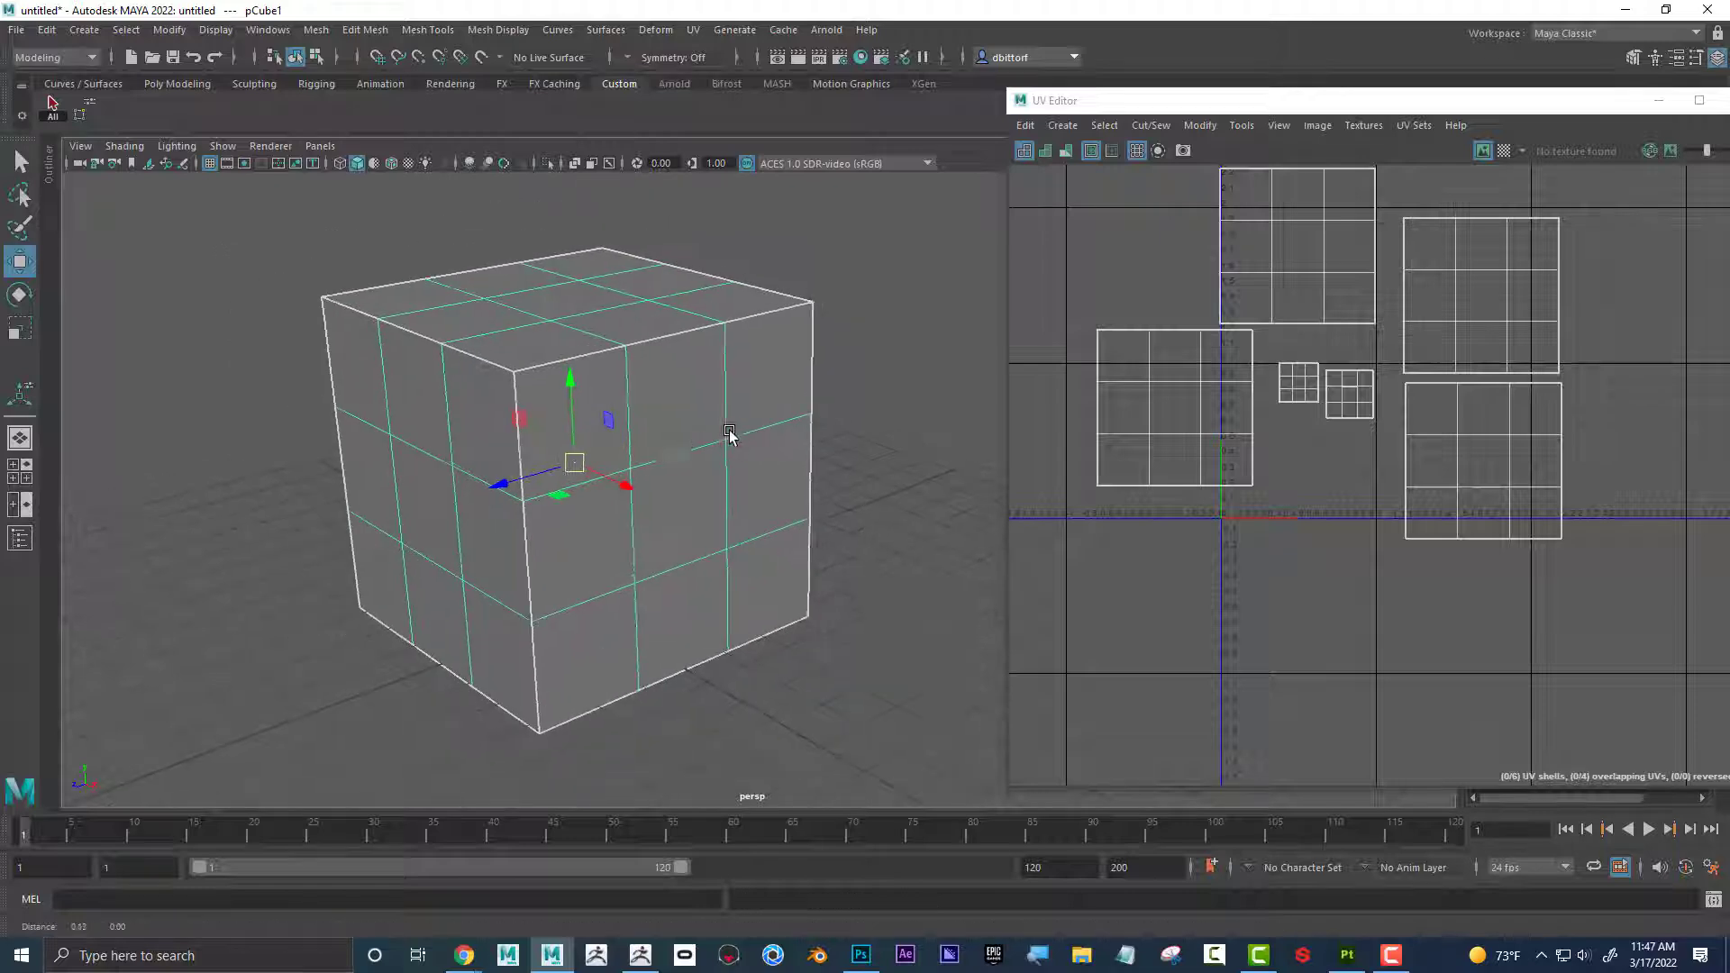
pyautogui.keyDown('alt'); pyautogui.moveTo(734, 433); pyautogui.dragTo(663, 429); pyautogui.keyUp('alt')
pyautogui.click(267, 30)
pyautogui.click(268, 29)
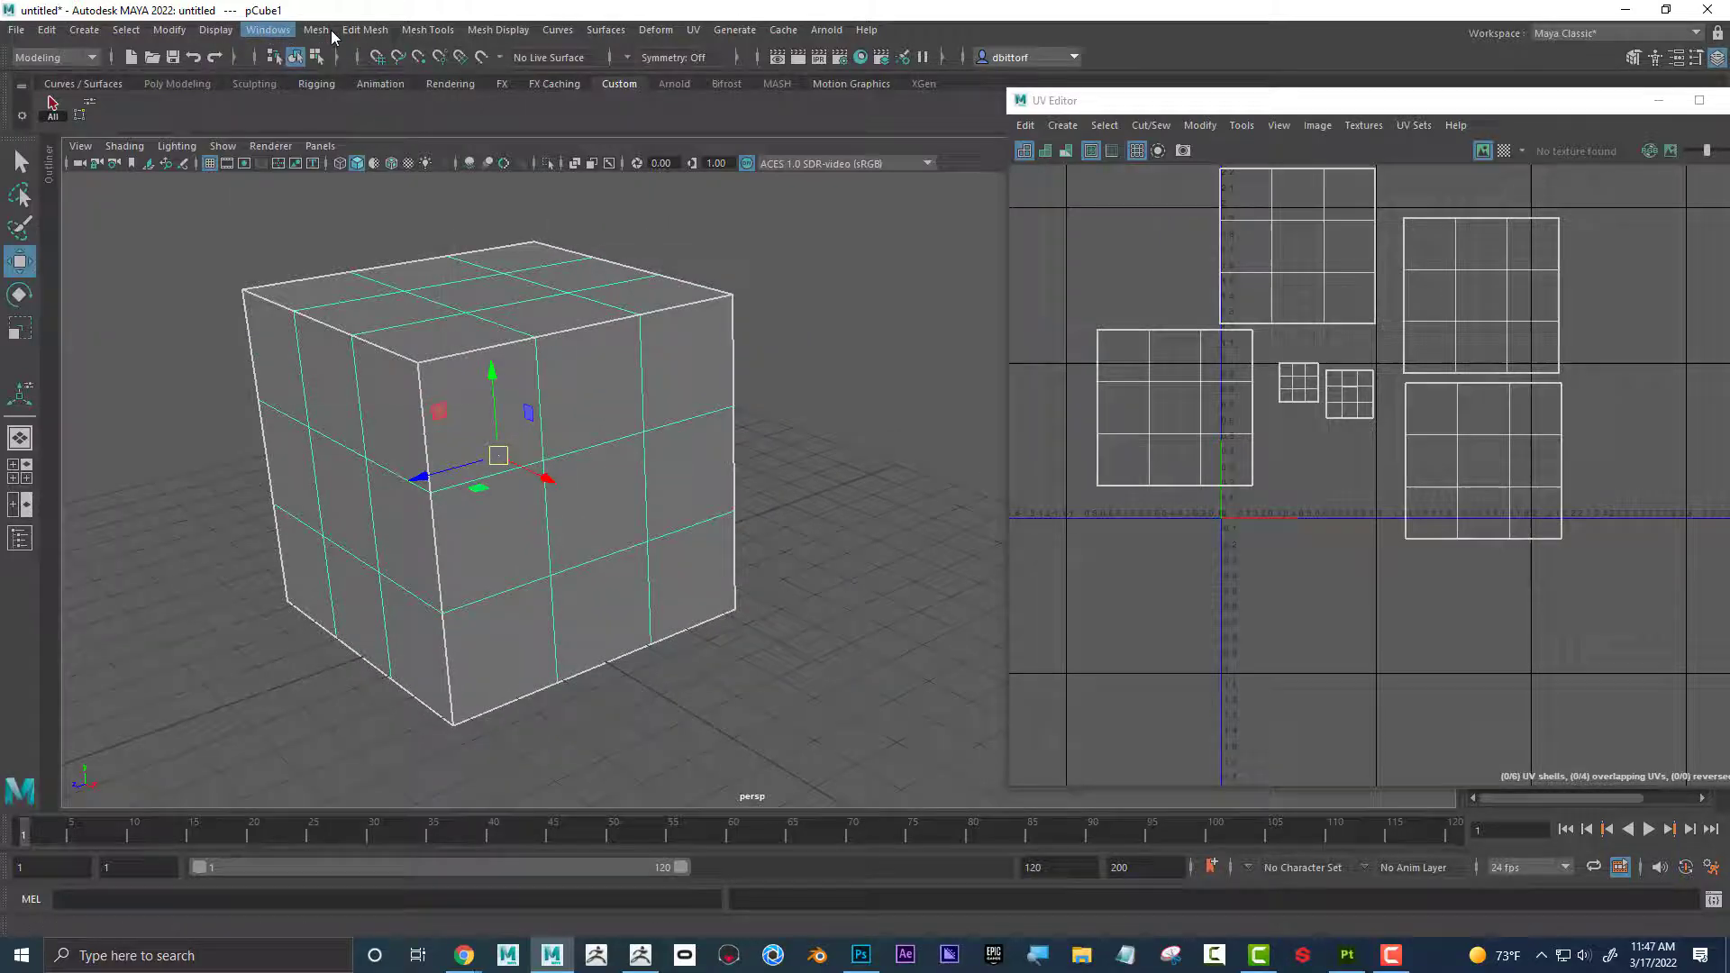
pyautogui.click(170, 30)
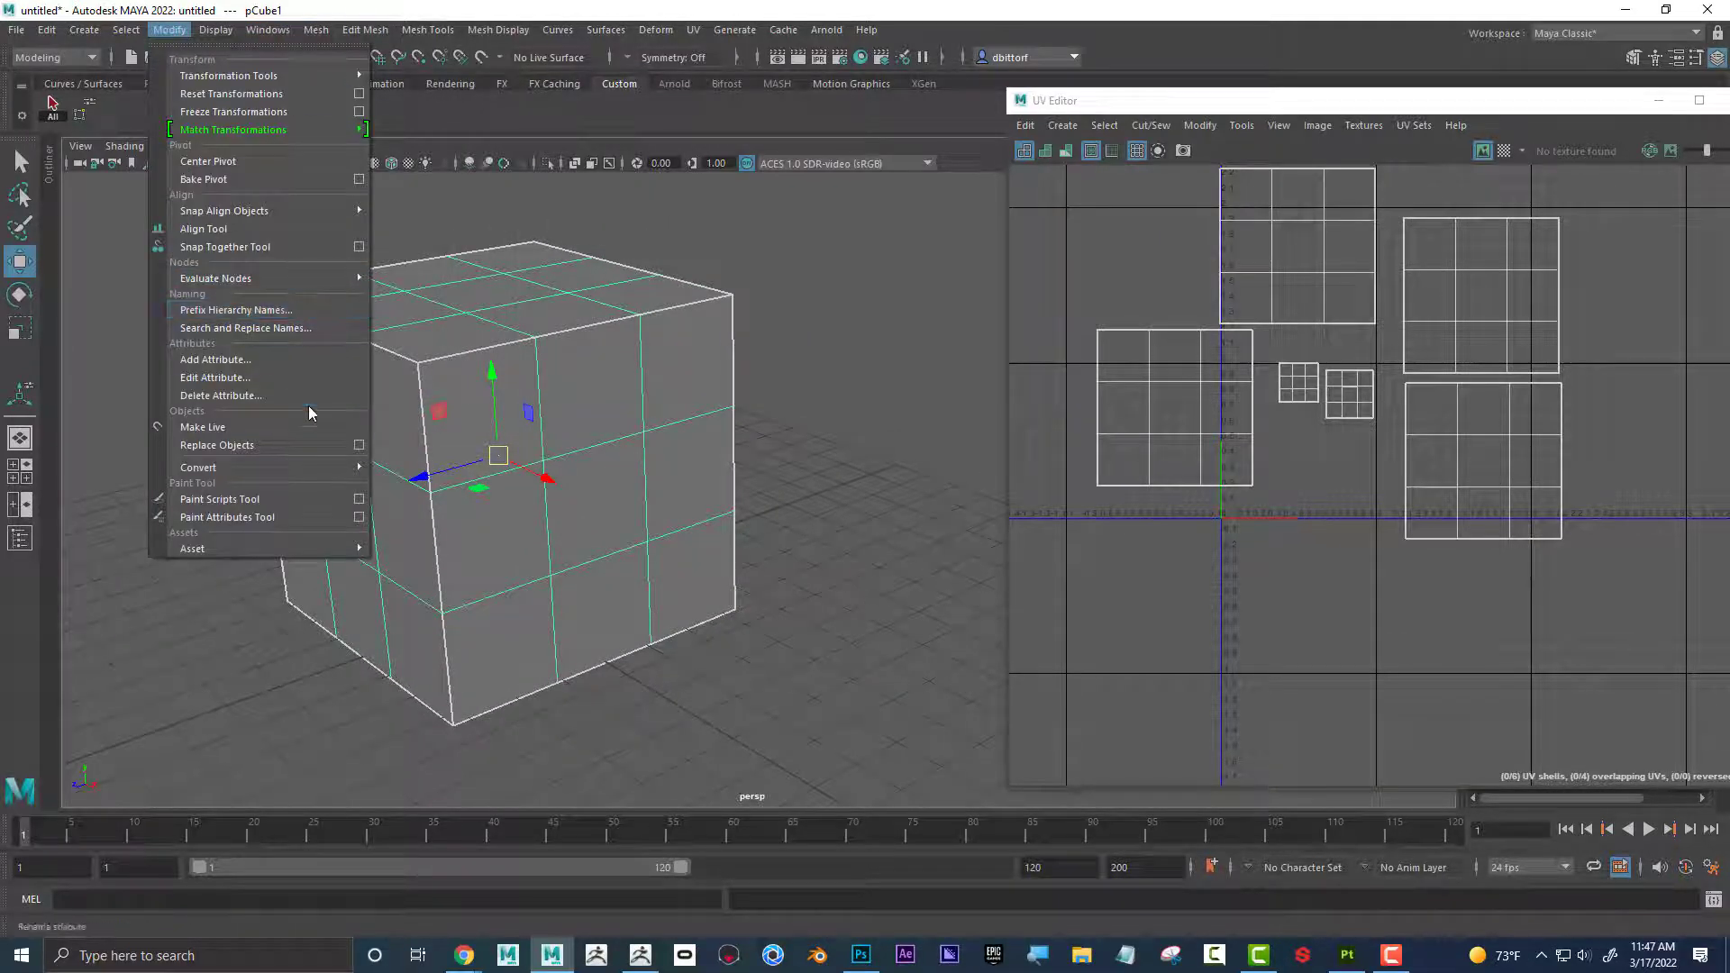
pyautogui.moveTo(125, 32)
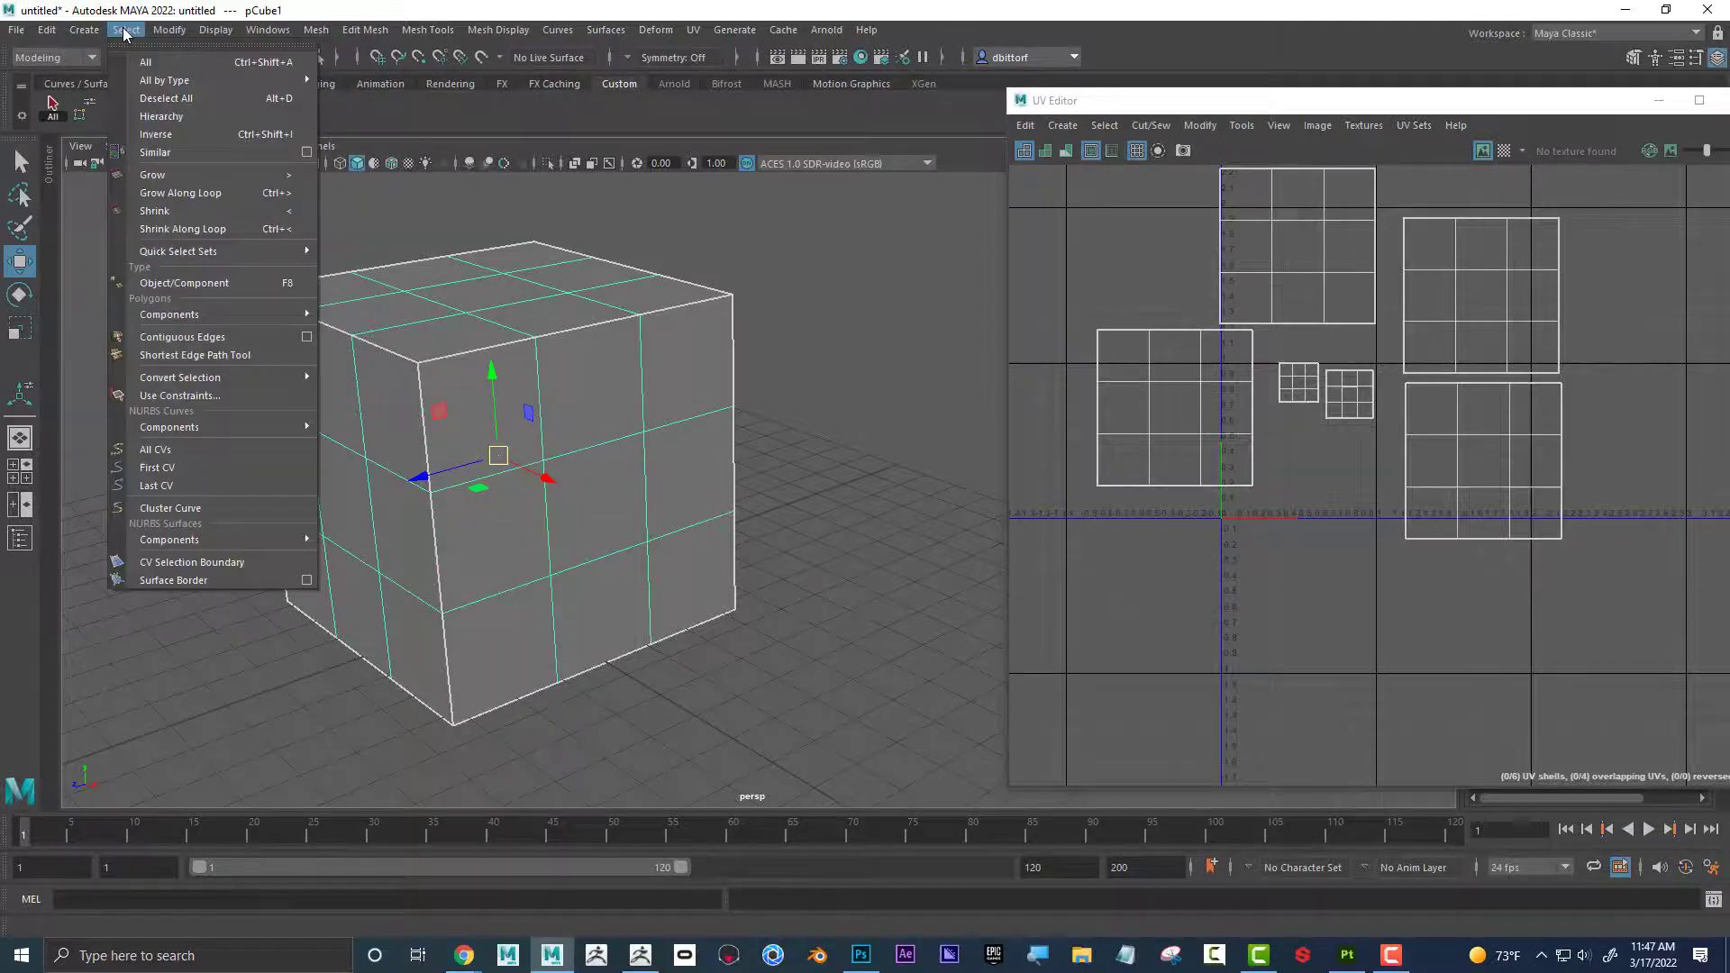
pyautogui.moveTo(316, 32)
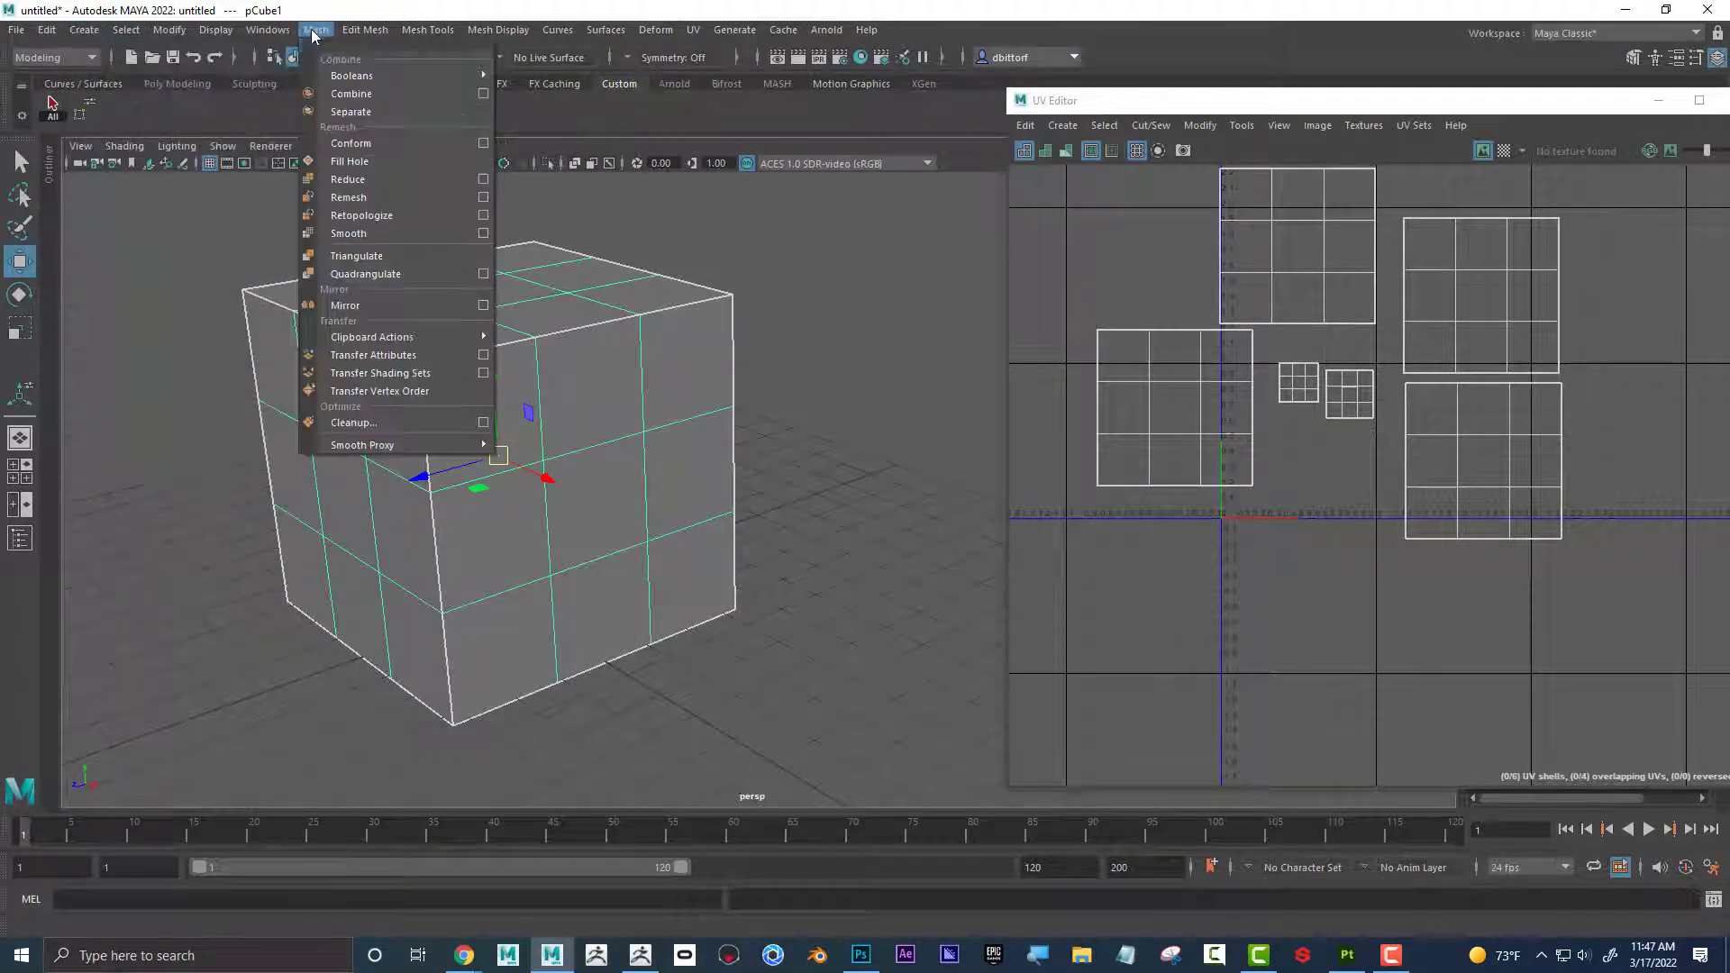
pyautogui.click(453, 427)
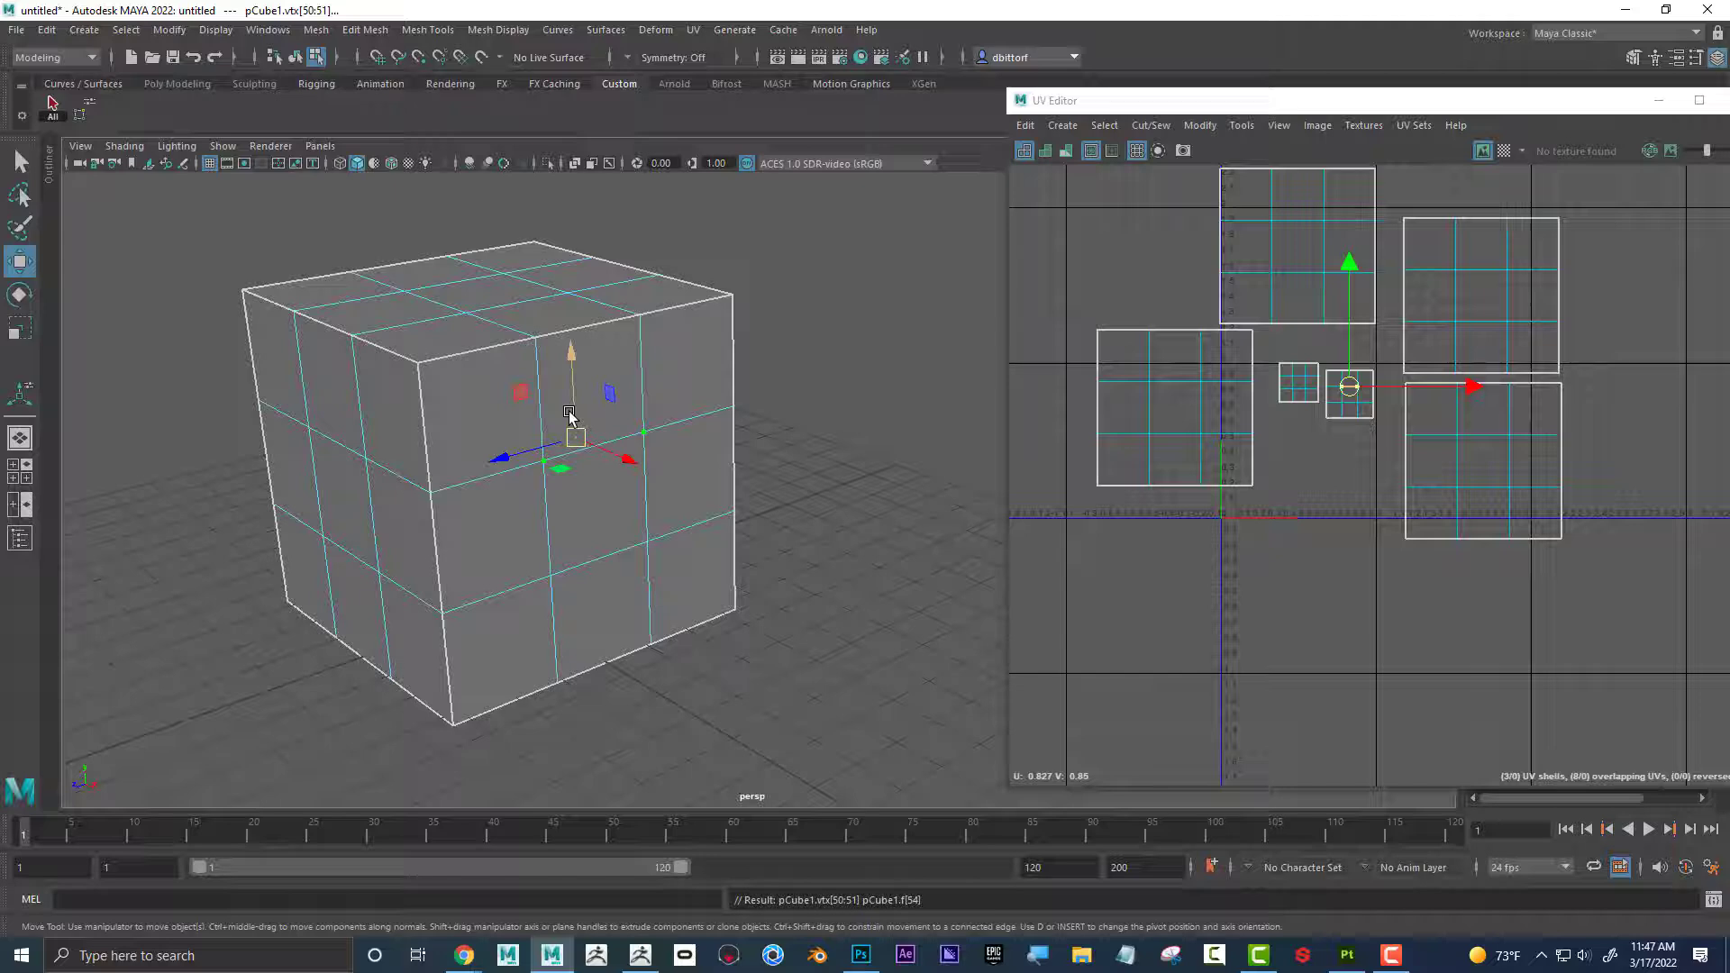
# Extrude the centre face of the side adjacent to the suspect one, pull it outward, and undo only the pull.
pyautogui.moveTo(807, 578)
pyautogui.keyDown('alt'); pyautogui.mouseDown()
pyautogui.moveTo(862, 587)
pyautogui.moveTo(811, 564)
pyautogui.mouseUp(); pyautogui.keyUp('alt')
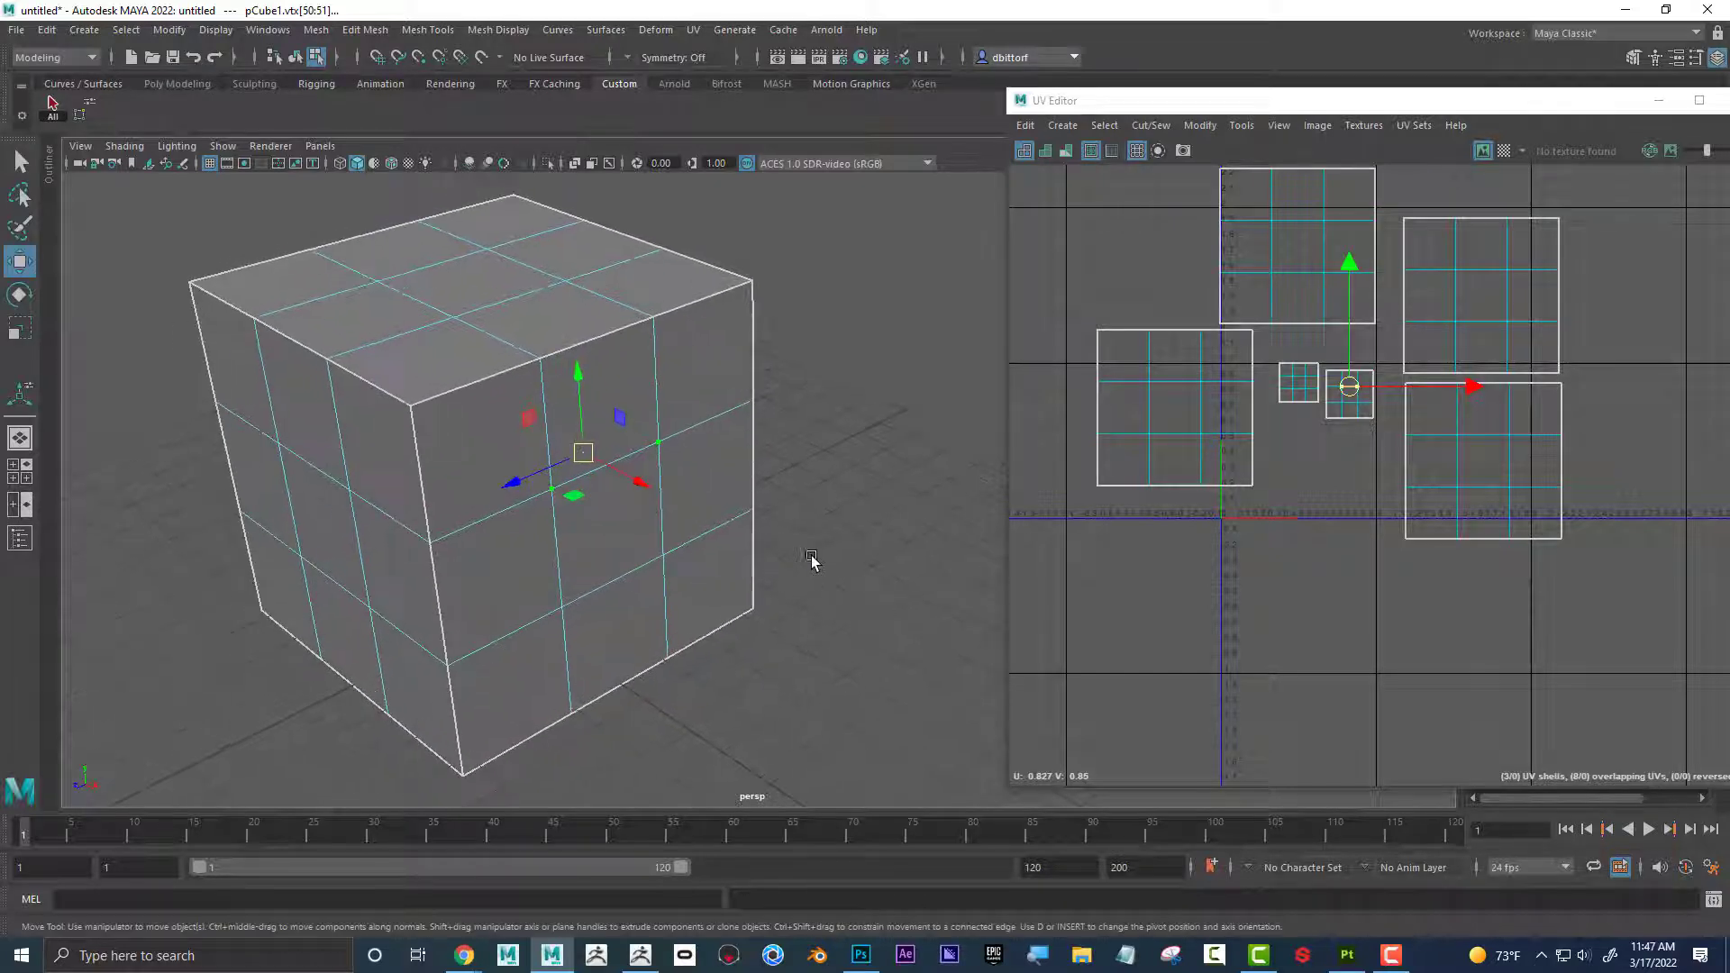
pyautogui.keyDown('alt'); pyautogui.moveTo(812, 564); pyautogui.dragTo(816, 538, button='right'); pyautogui.keyUp('alt')
pyautogui.scroll(-3, 817, 538)
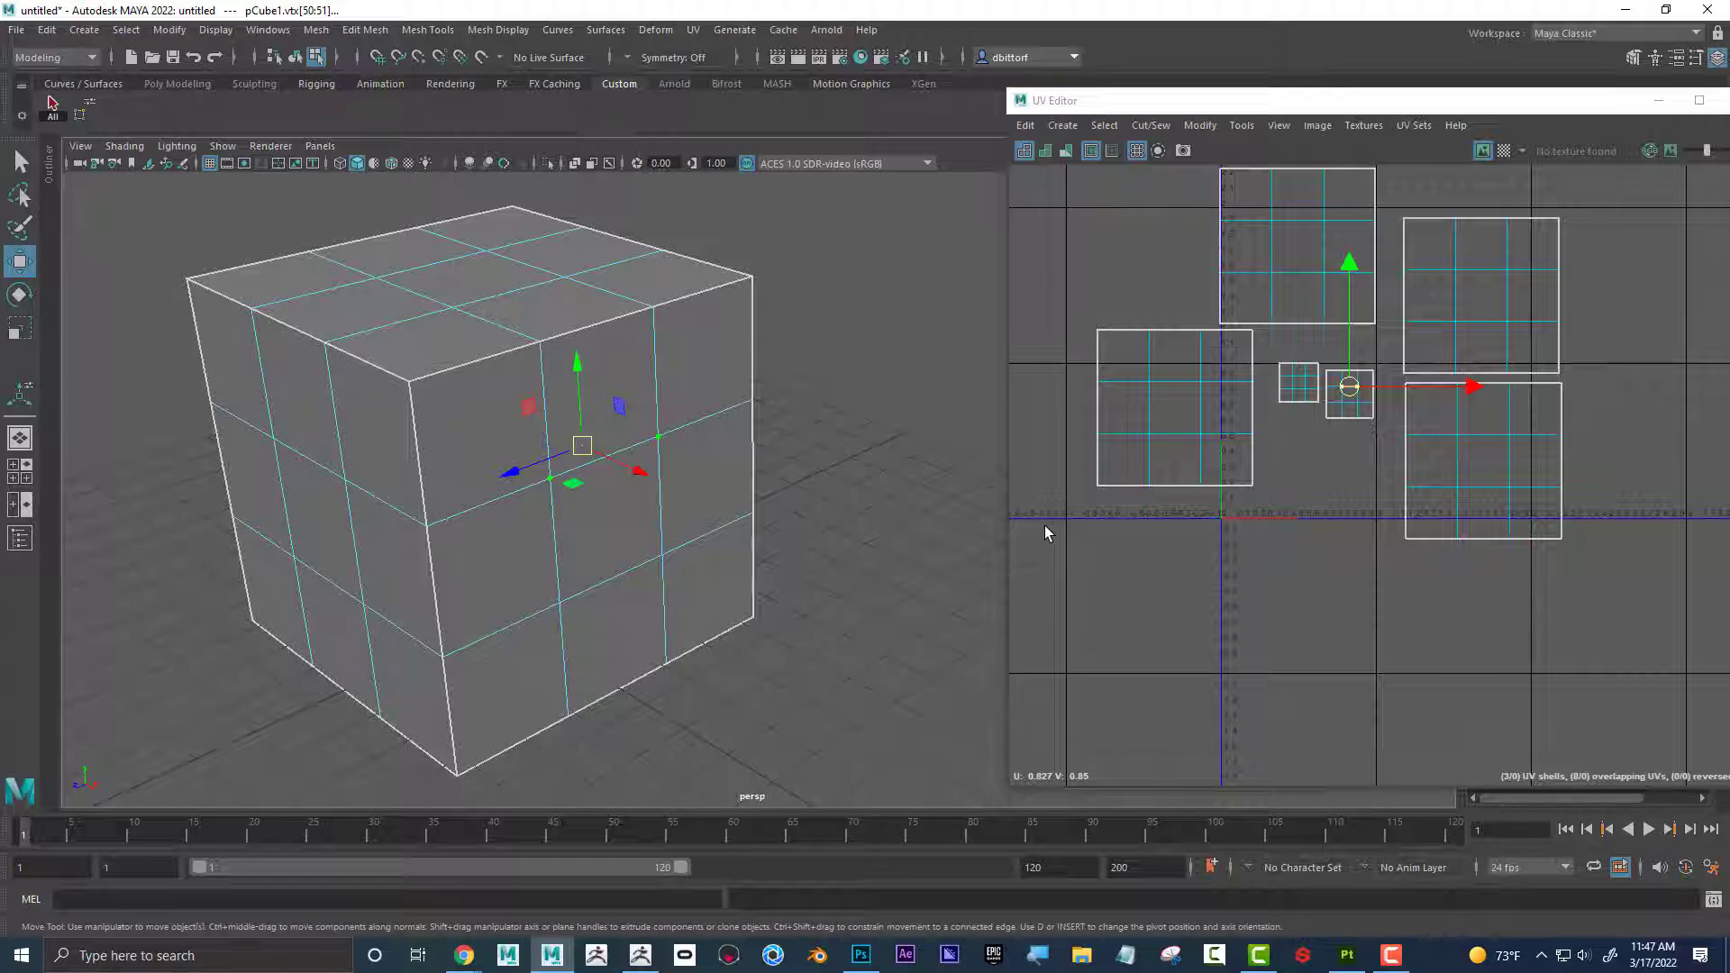
pyautogui.click(748, 577)
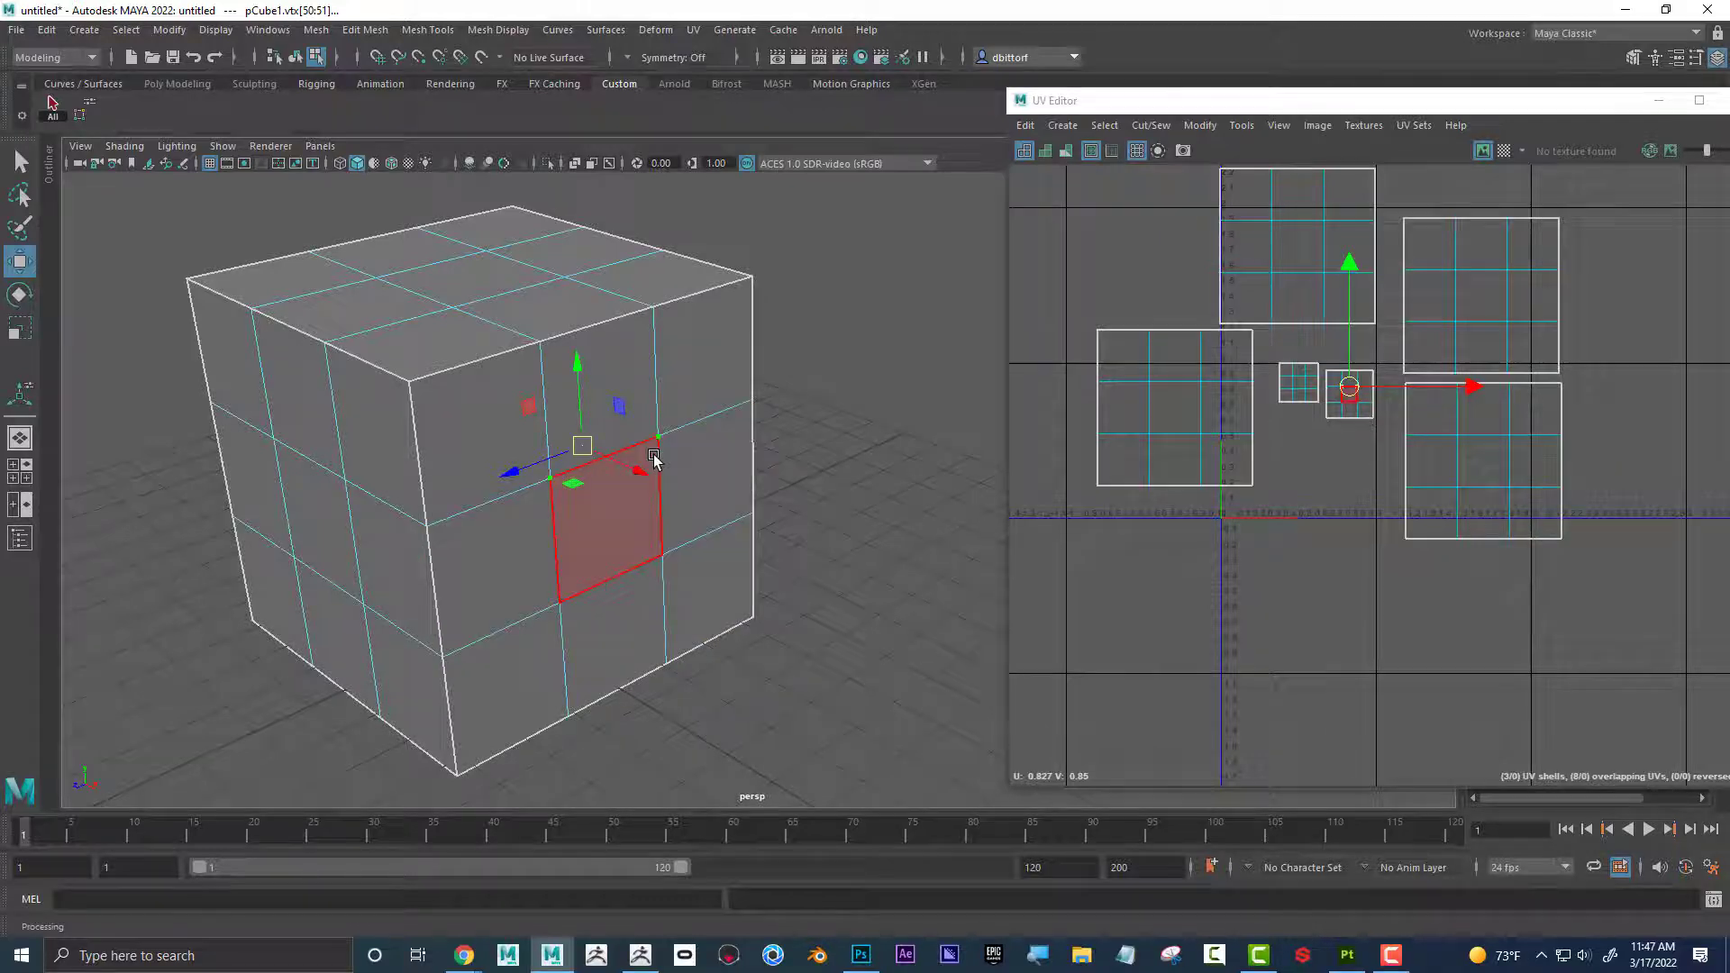
pyautogui.keyDown('alt'); pyautogui.moveTo(417, 553); pyautogui.dragTo(538, 538); pyautogui.keyUp('alt')
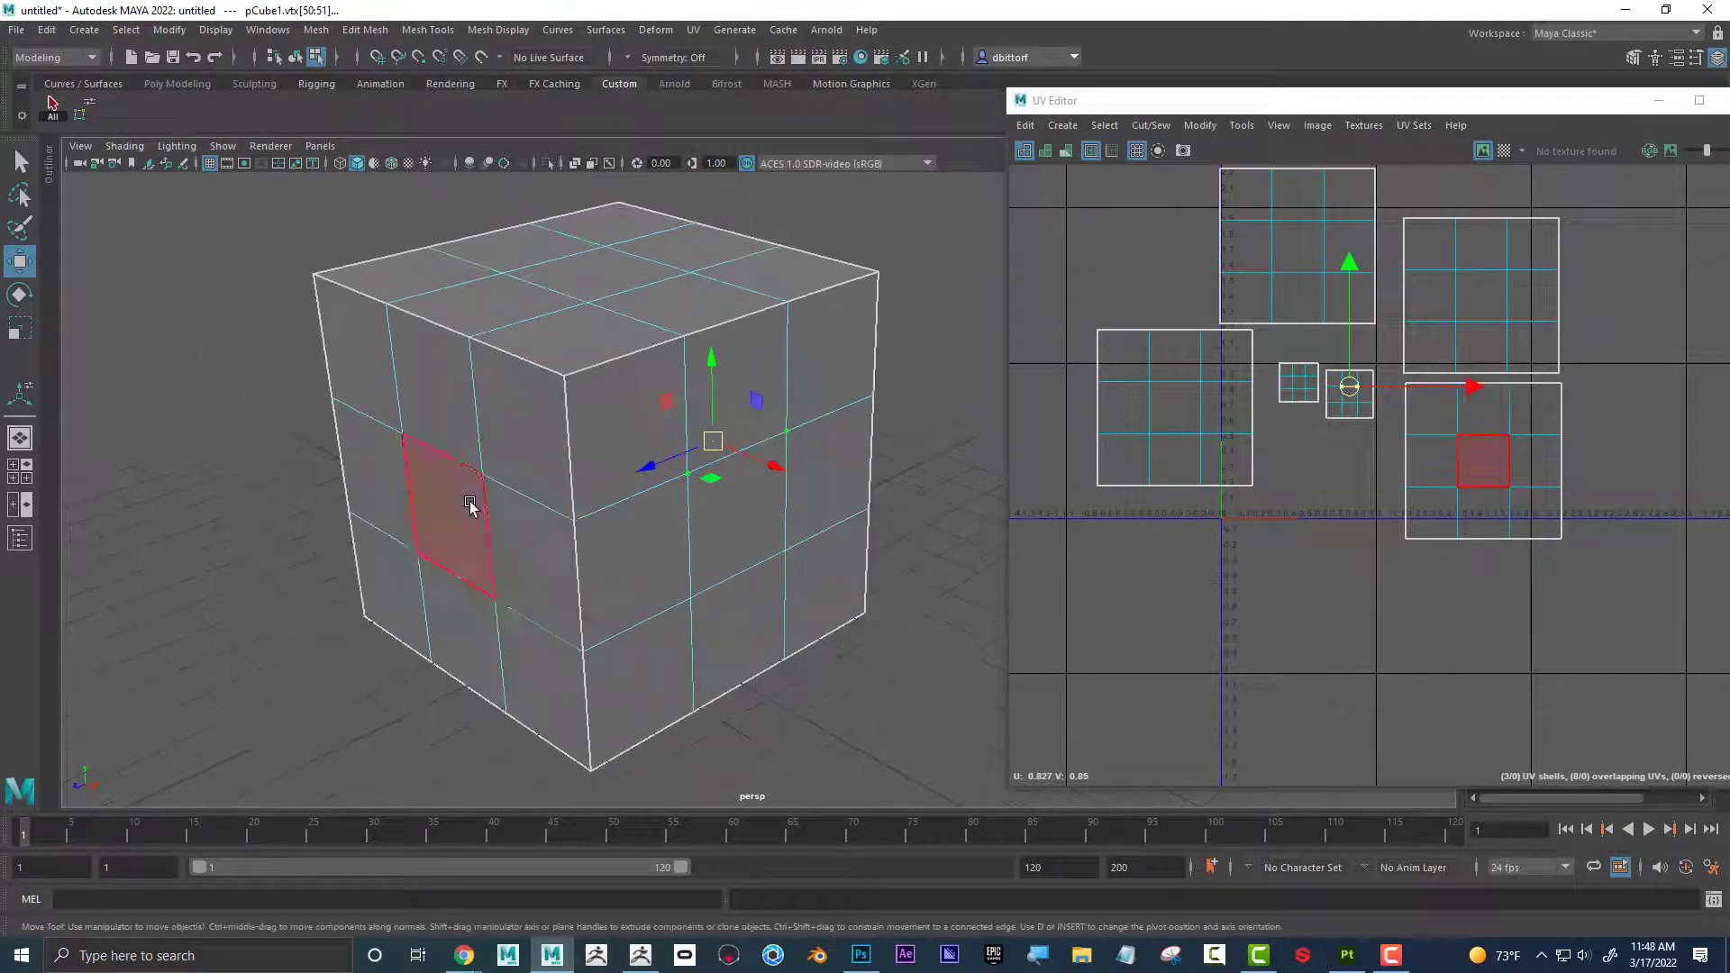
pyautogui.click(462, 509)
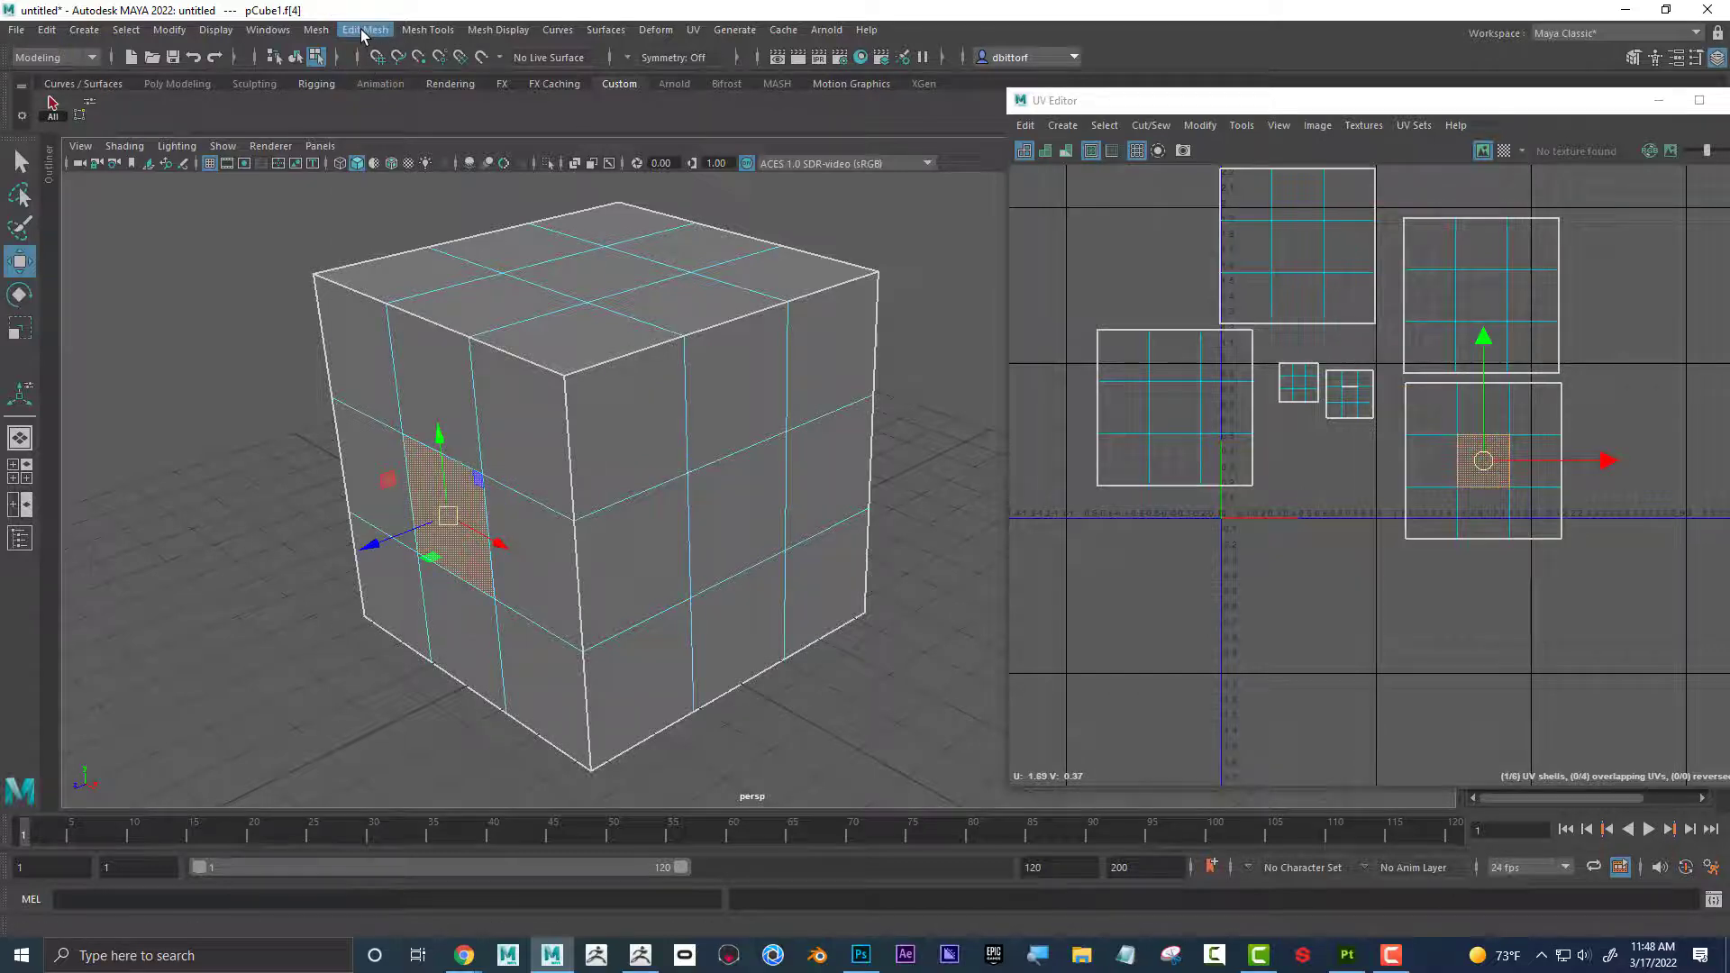
pyautogui.click(330, 31)
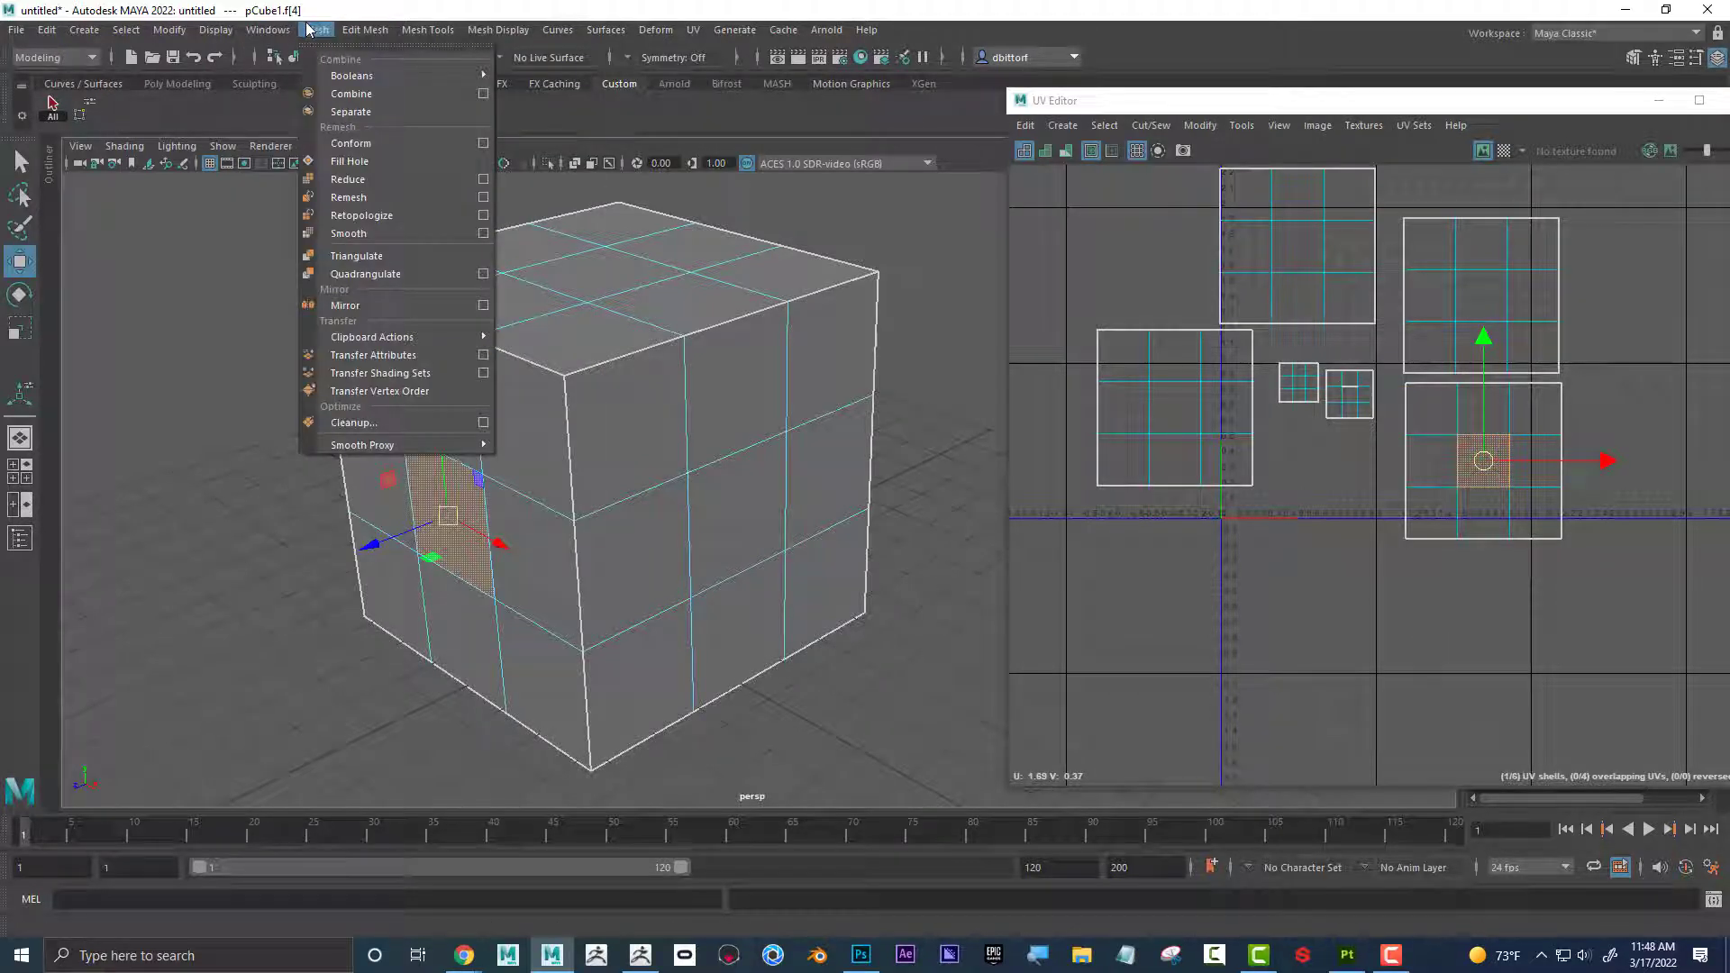
pyautogui.moveTo(365, 30)
pyautogui.click(418, 196)
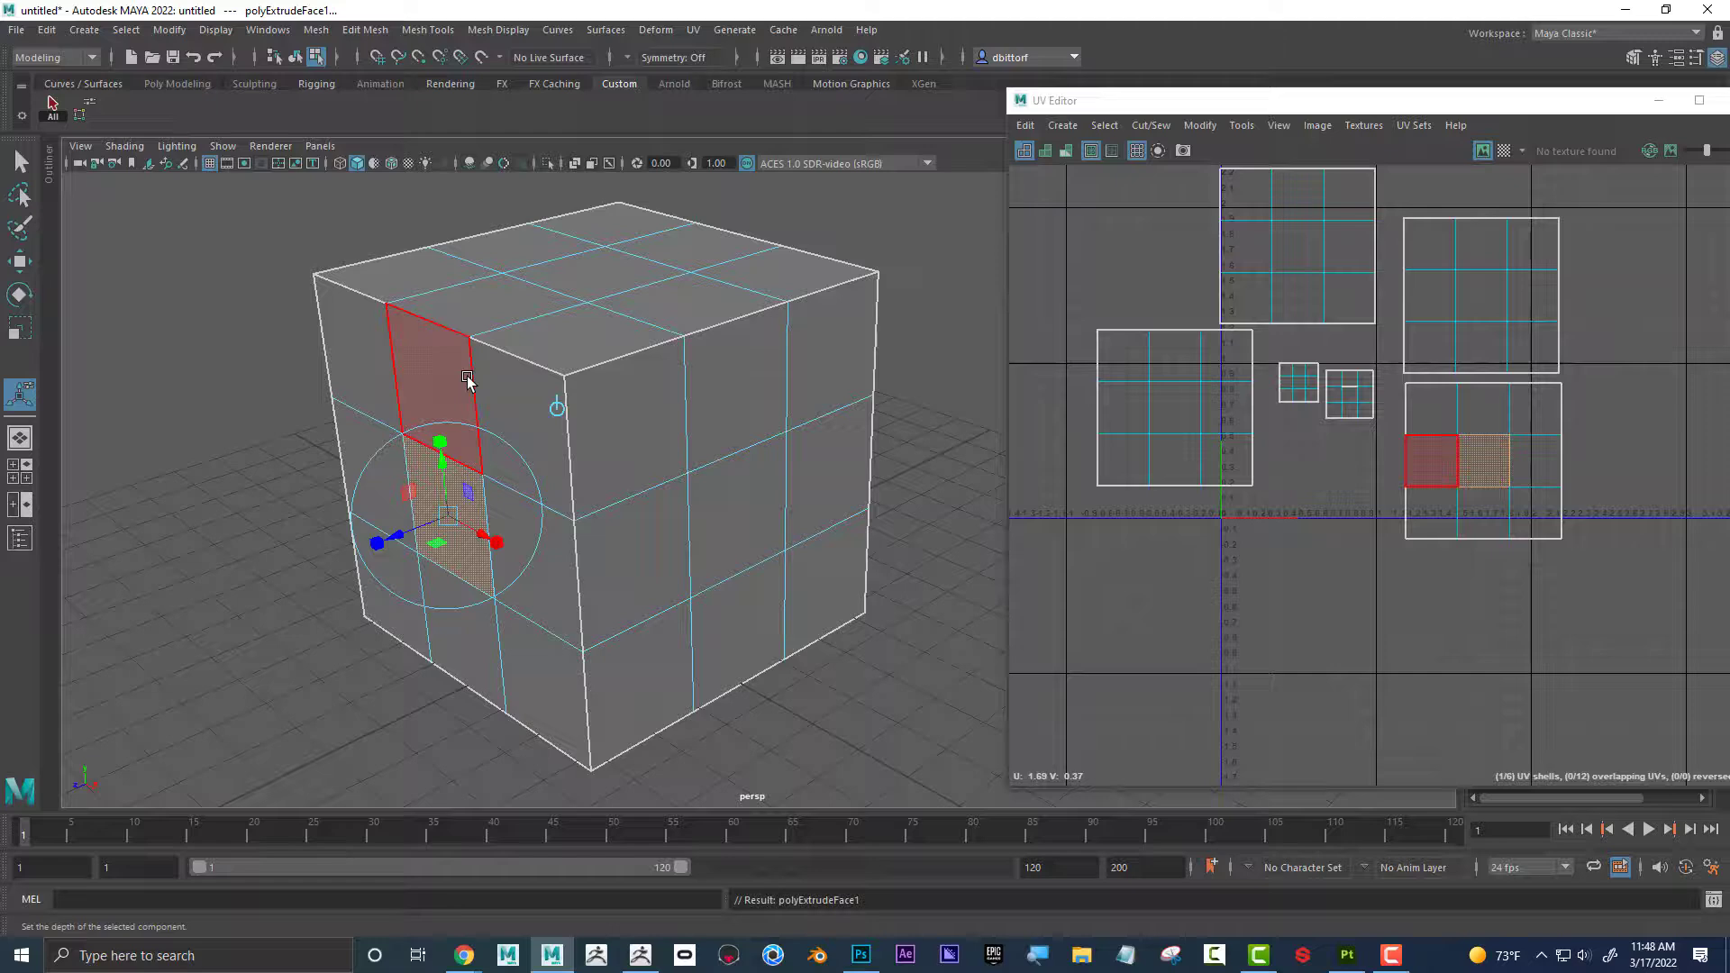
pyautogui.moveTo(399, 534); pyautogui.dragTo(328, 563)
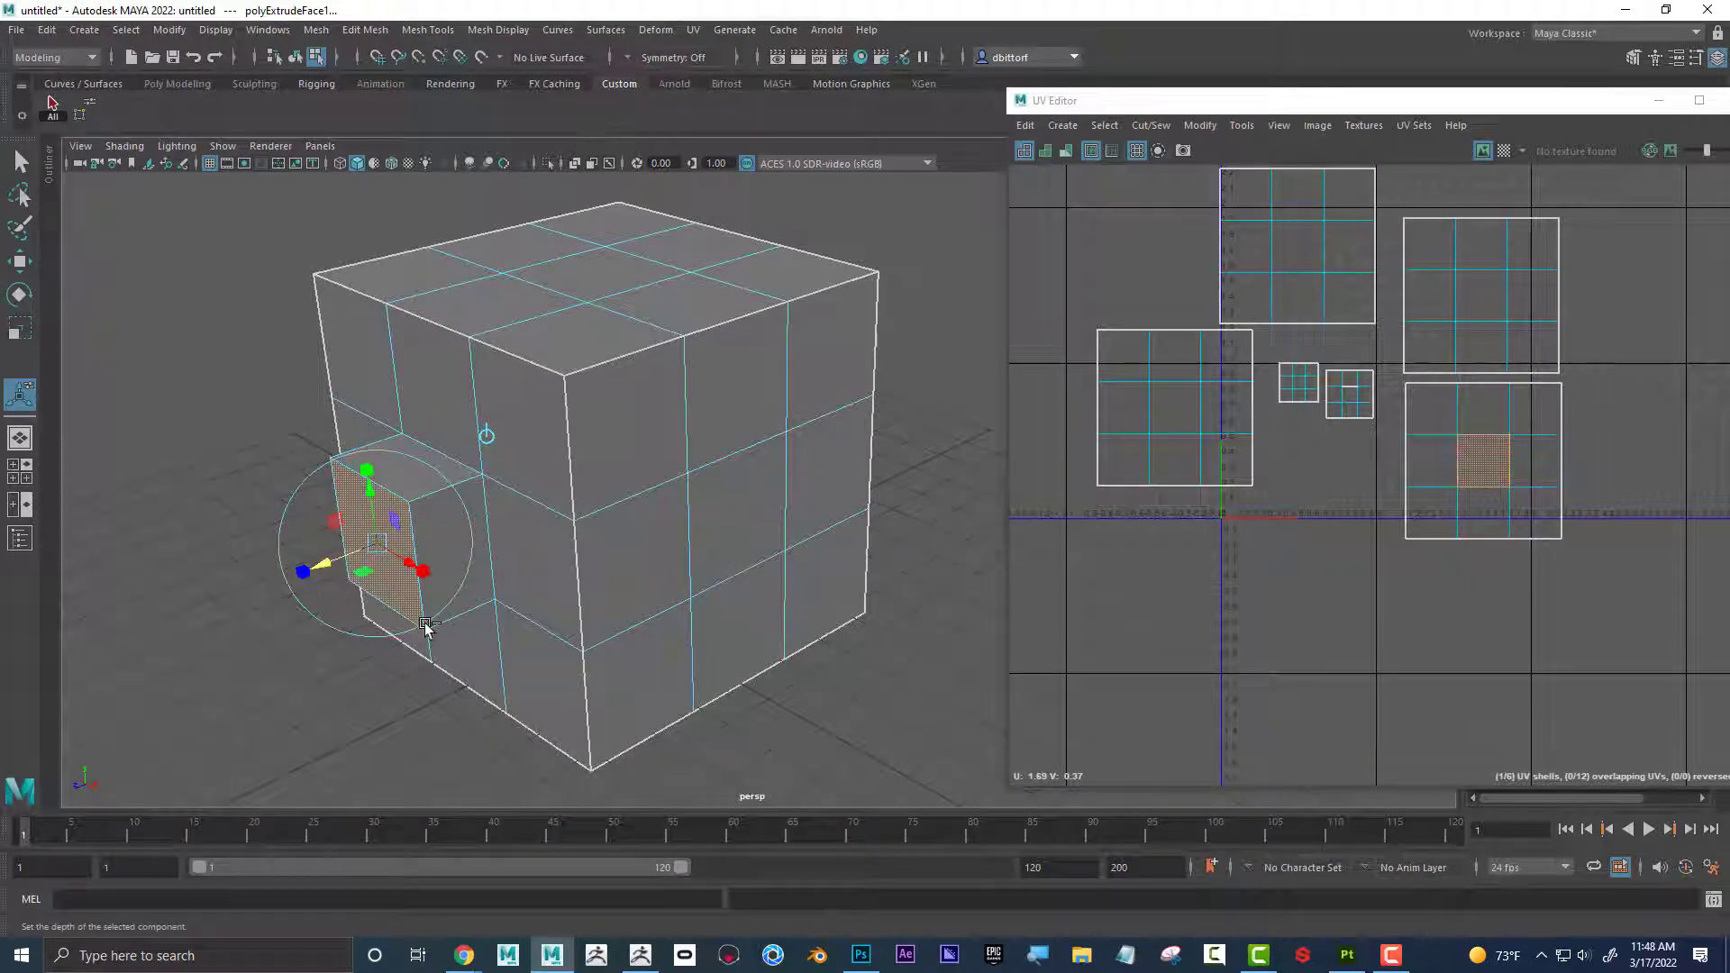
pyautogui.hotkey('ctrl', 'z')
# Switch the cube back to object mode and run Mesh Cleanup again to select the stacked zero-depth extrusion faces.
pyautogui.moveTo(540, 397); pyautogui.dragTo(622, 374, button='right')
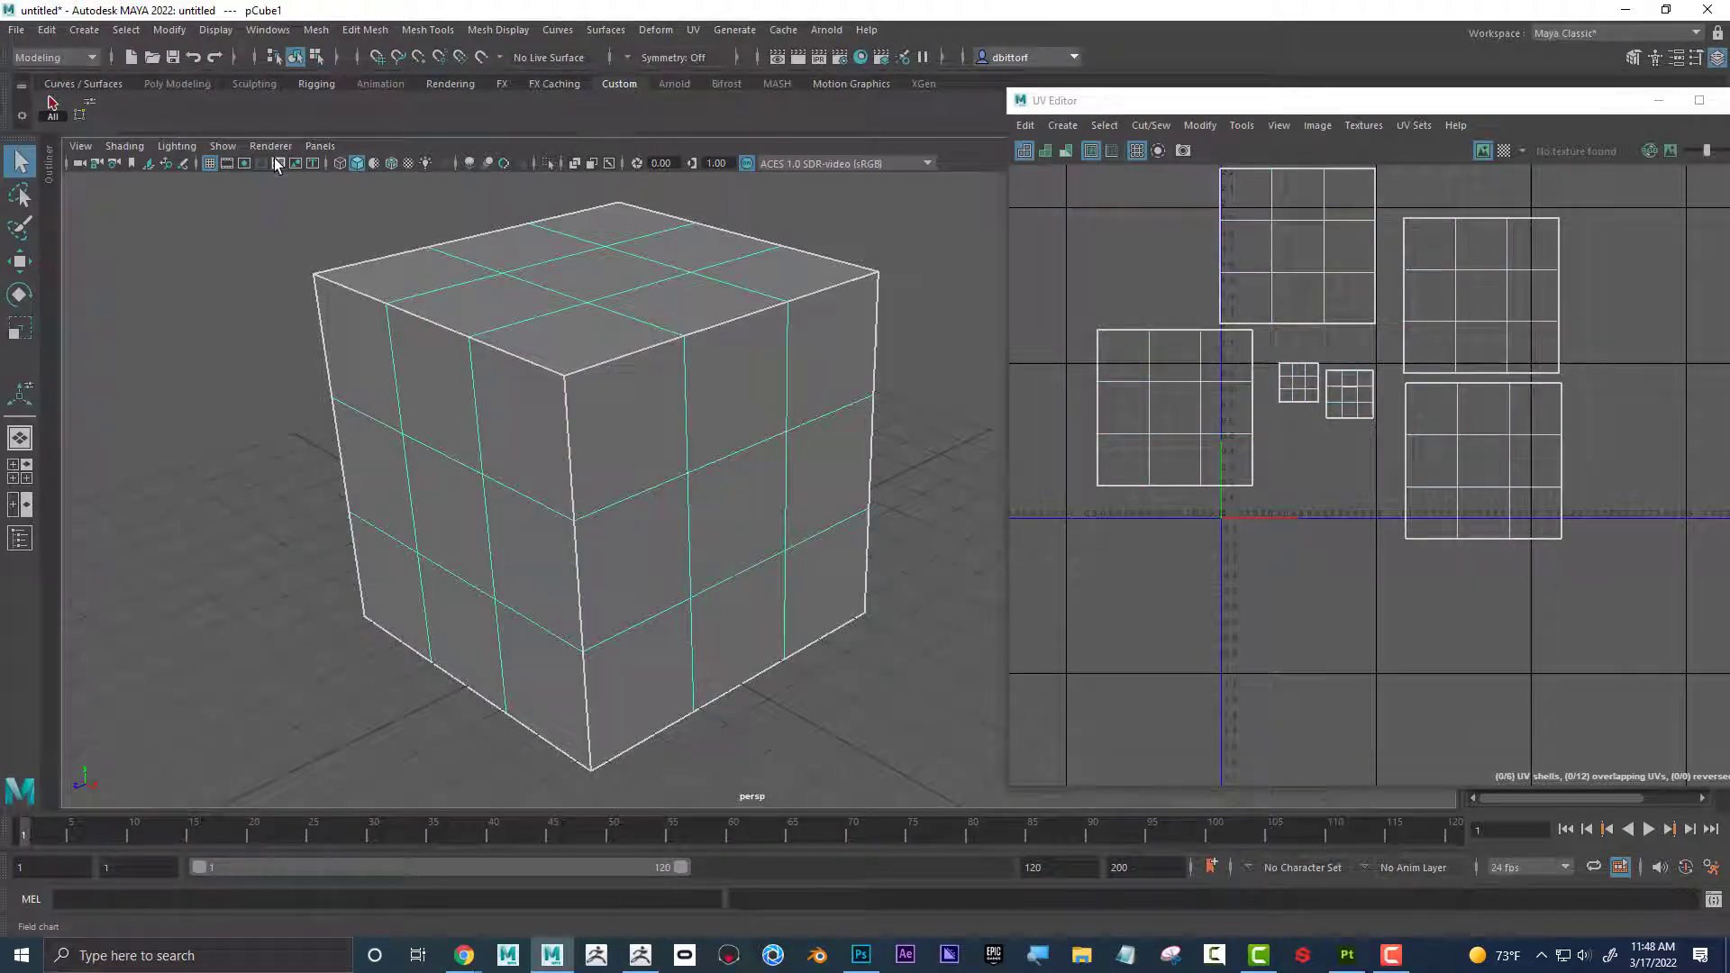
pyautogui.click(316, 30)
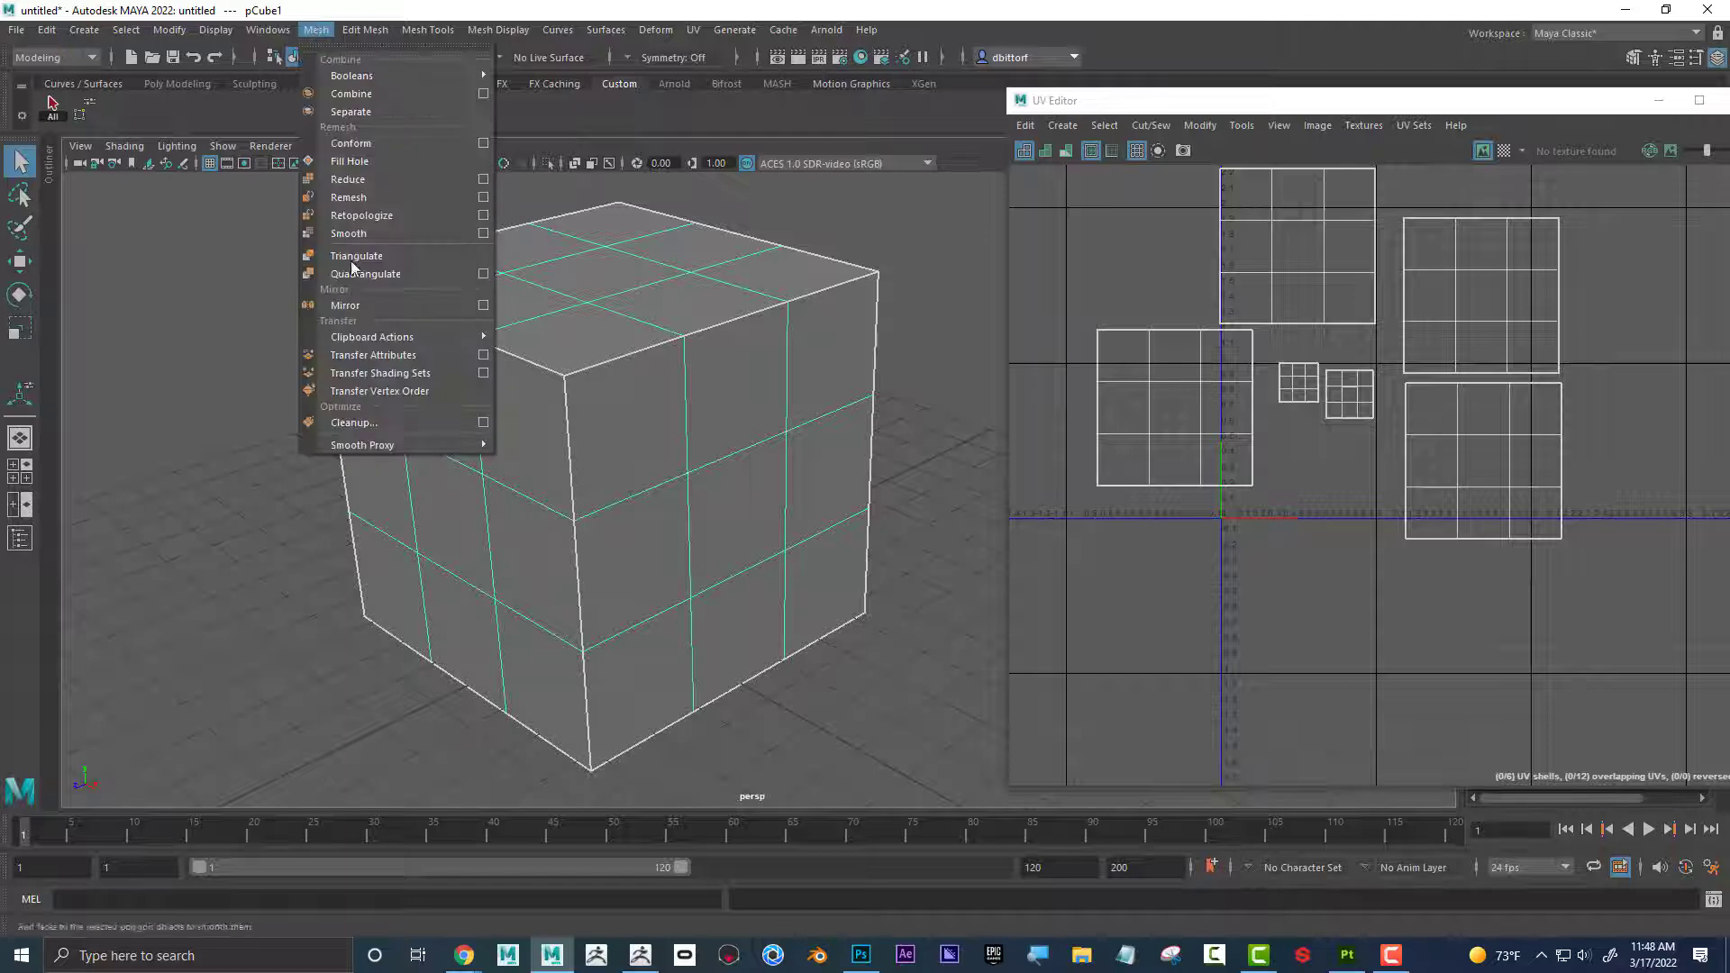
pyautogui.click(402, 450)
pyautogui.click(441, 505)
pyautogui.moveTo(662, 406); pyautogui.dragTo(734, 385, button='right')
pyautogui.click(317, 30)
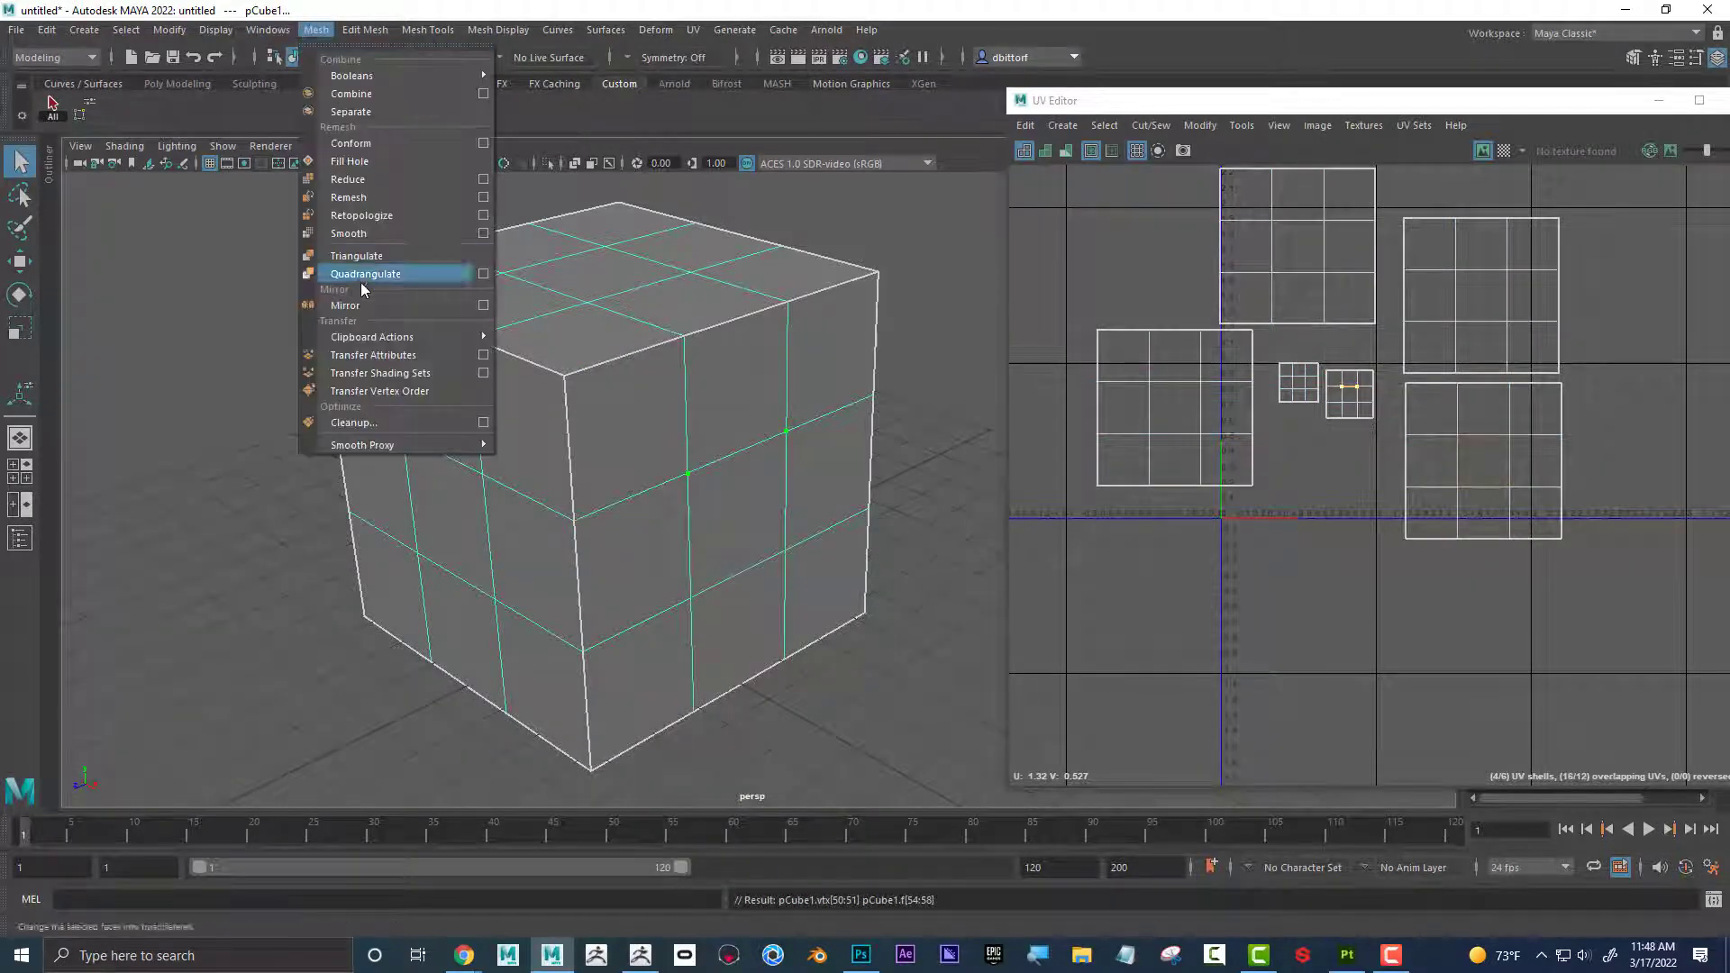
pyautogui.moveTo(401, 346)
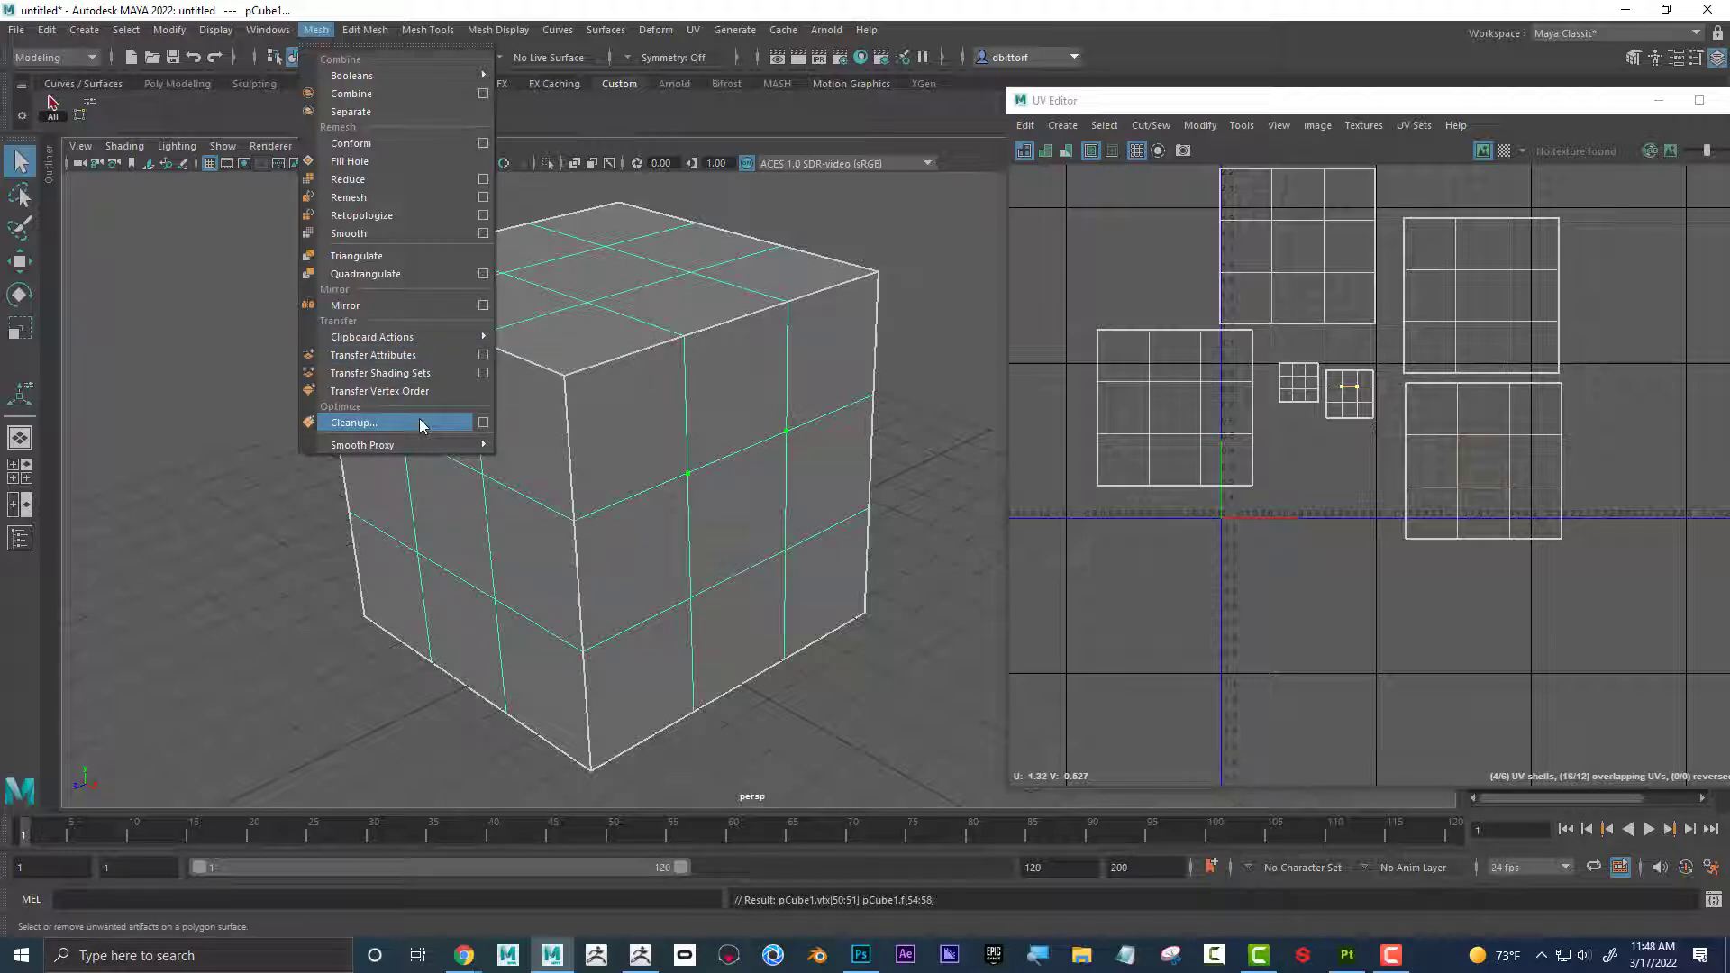
pyautogui.click(444, 464)
pyautogui.click(434, 534)
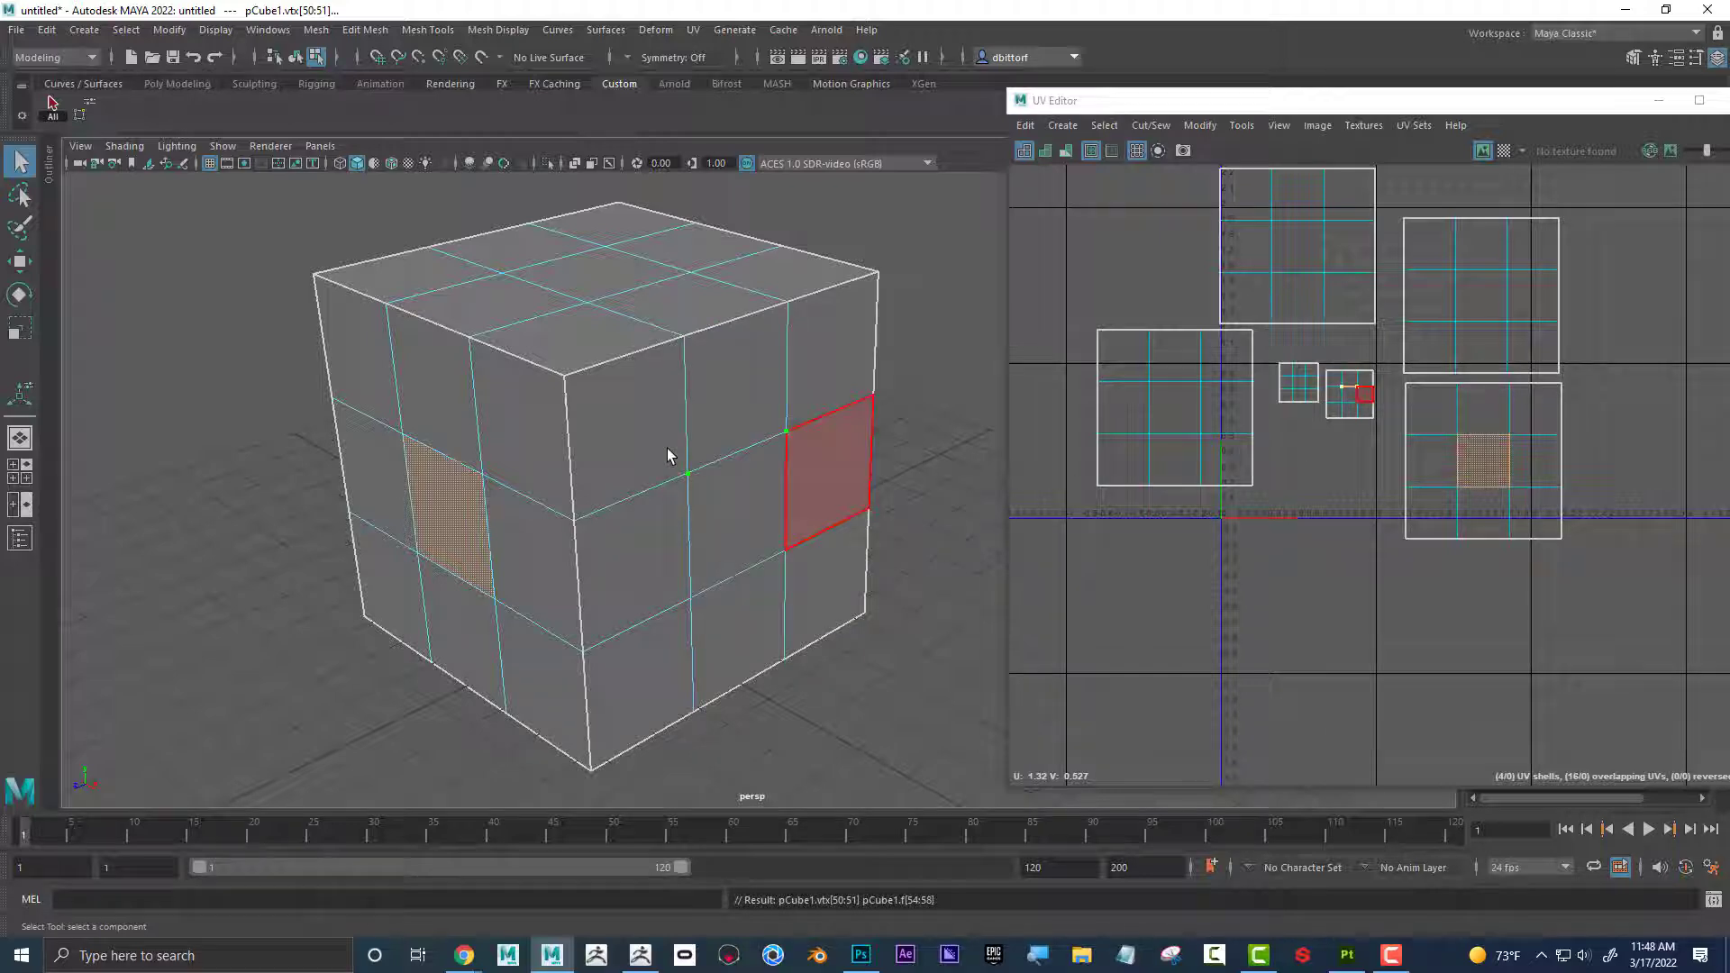
pyautogui.press('f')
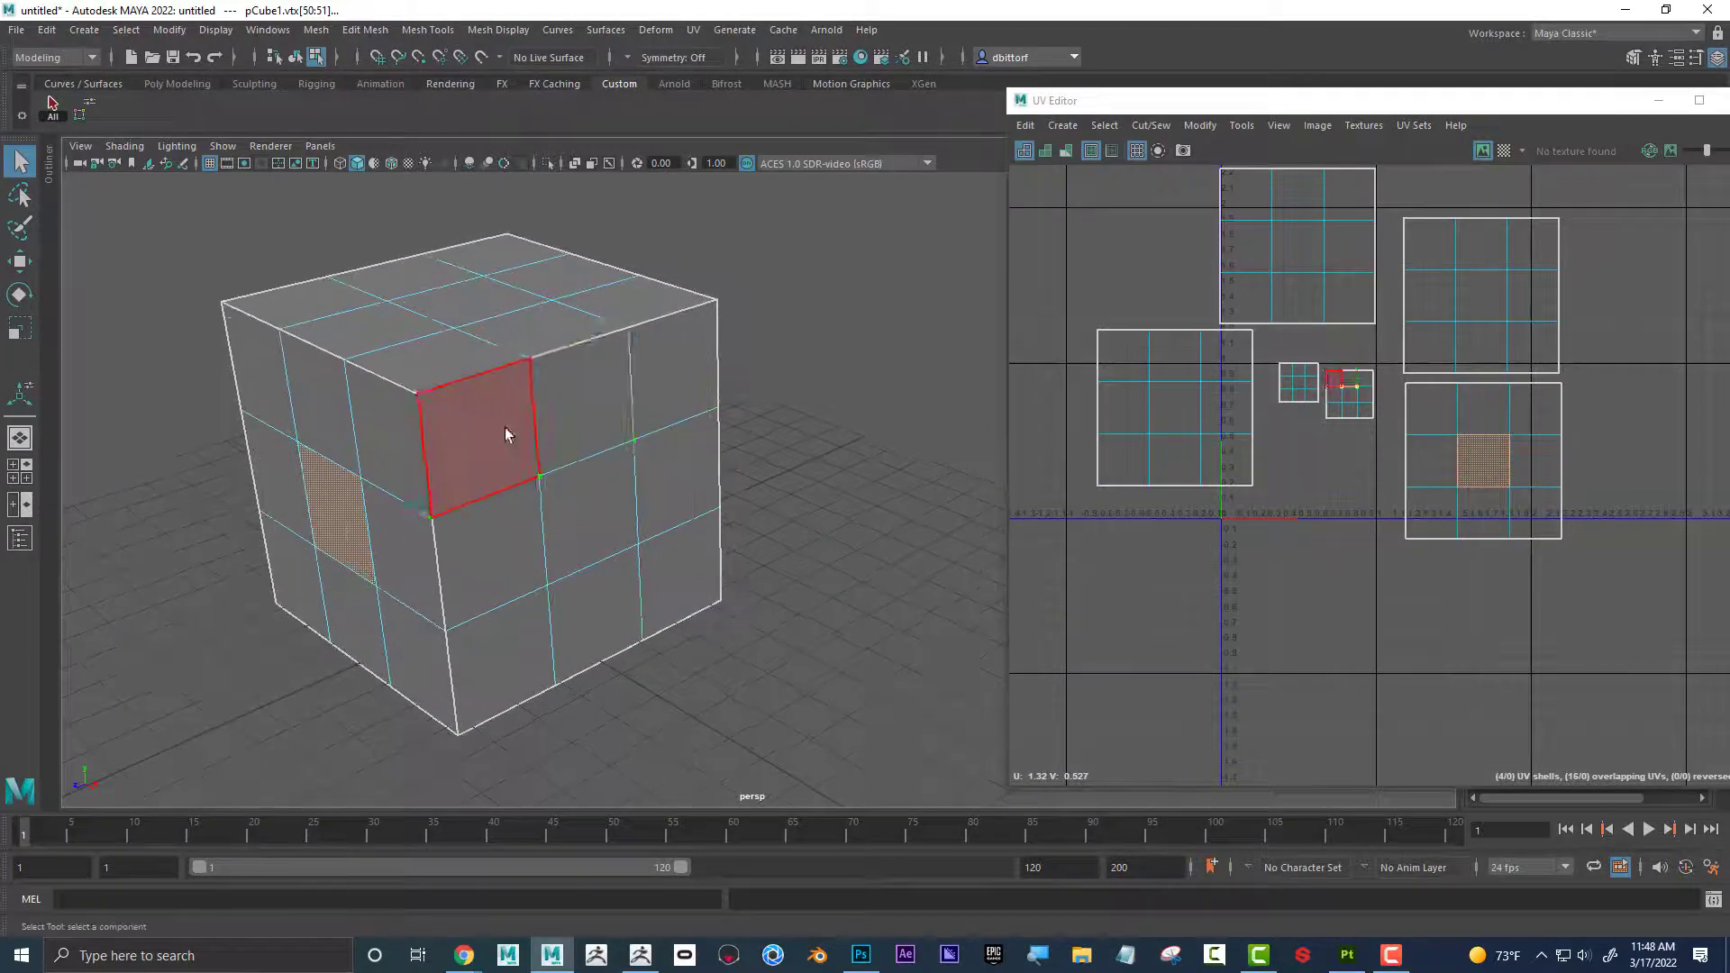
# Select all of the cube's UV shells, try to lay them out, and decline the offered non-manifold geometry fix.
pyautogui.moveTo(1343, 389); pyautogui.dragTo(1259, 360, button='right')
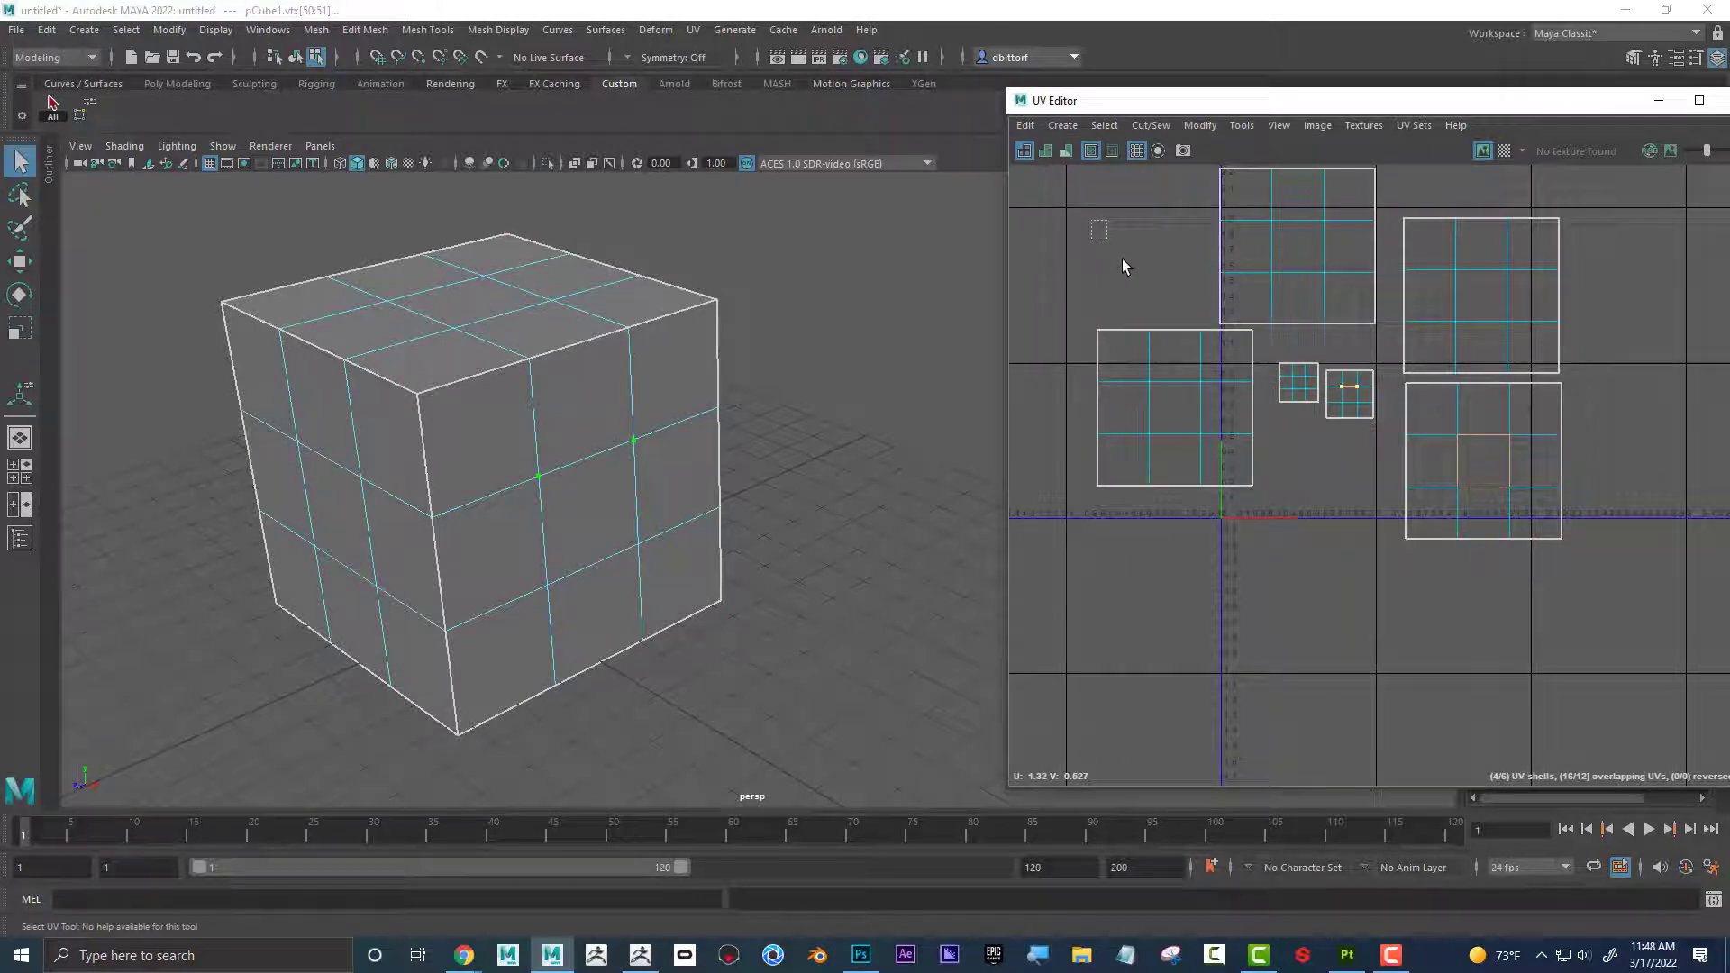
pyautogui.moveTo(1095, 231); pyautogui.dragTo(1576, 664)
pyautogui.click(1211, 136)
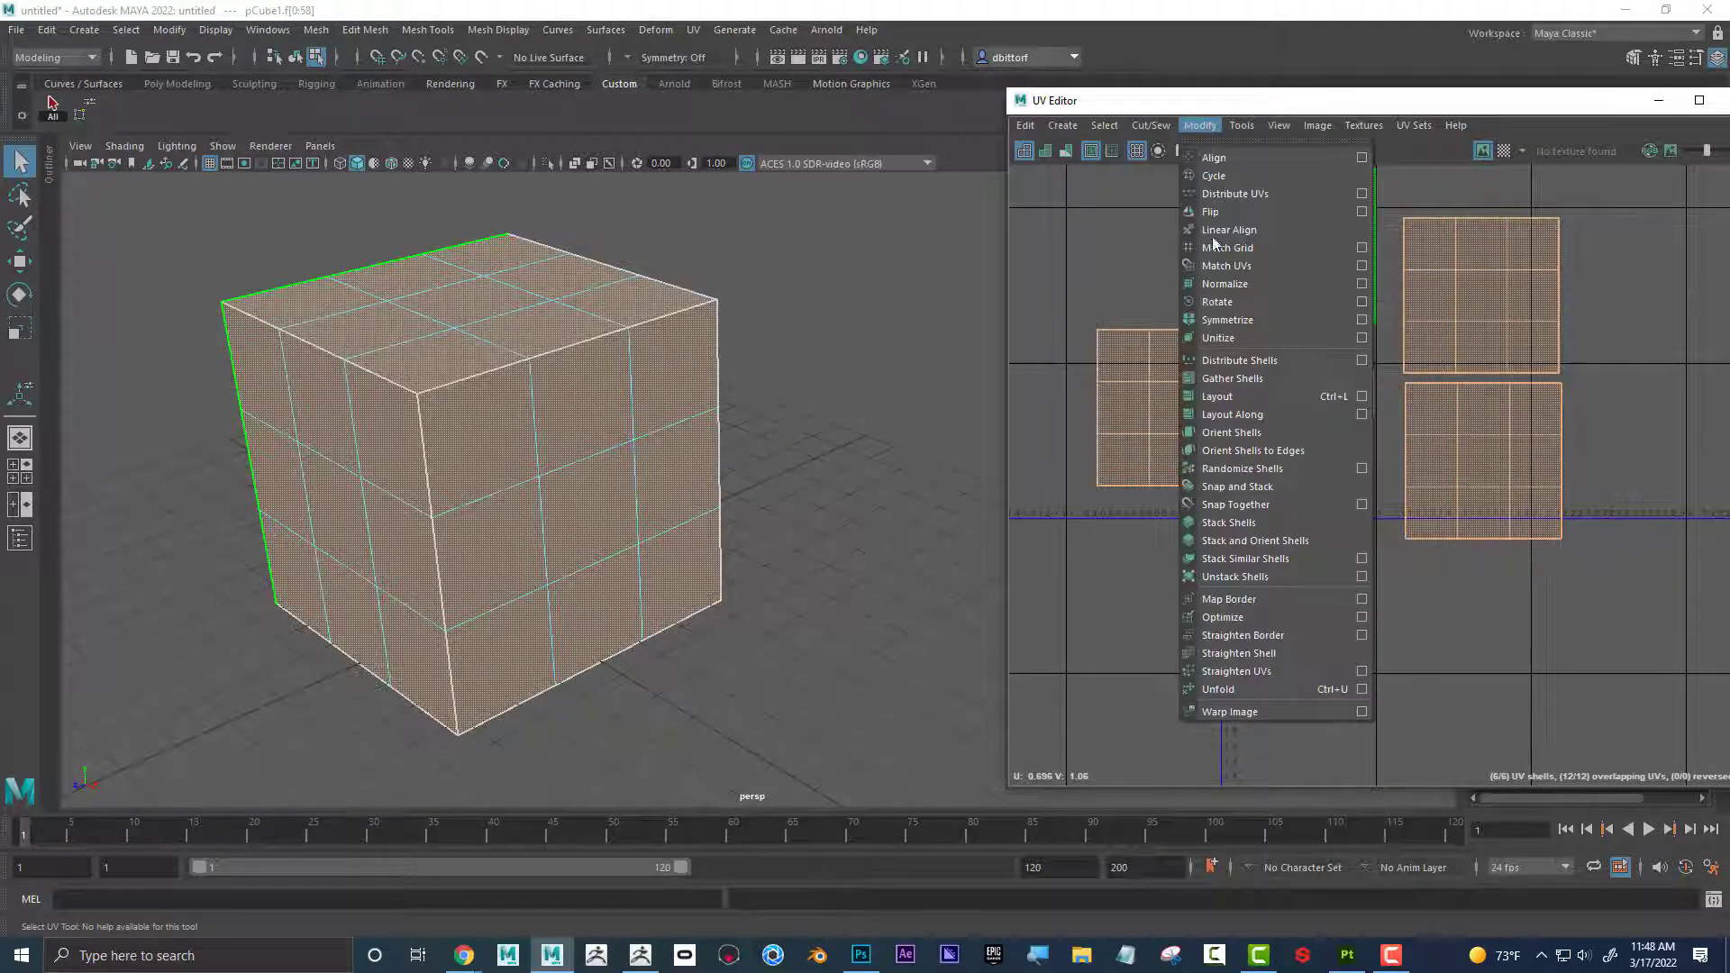
pyautogui.click(1255, 398)
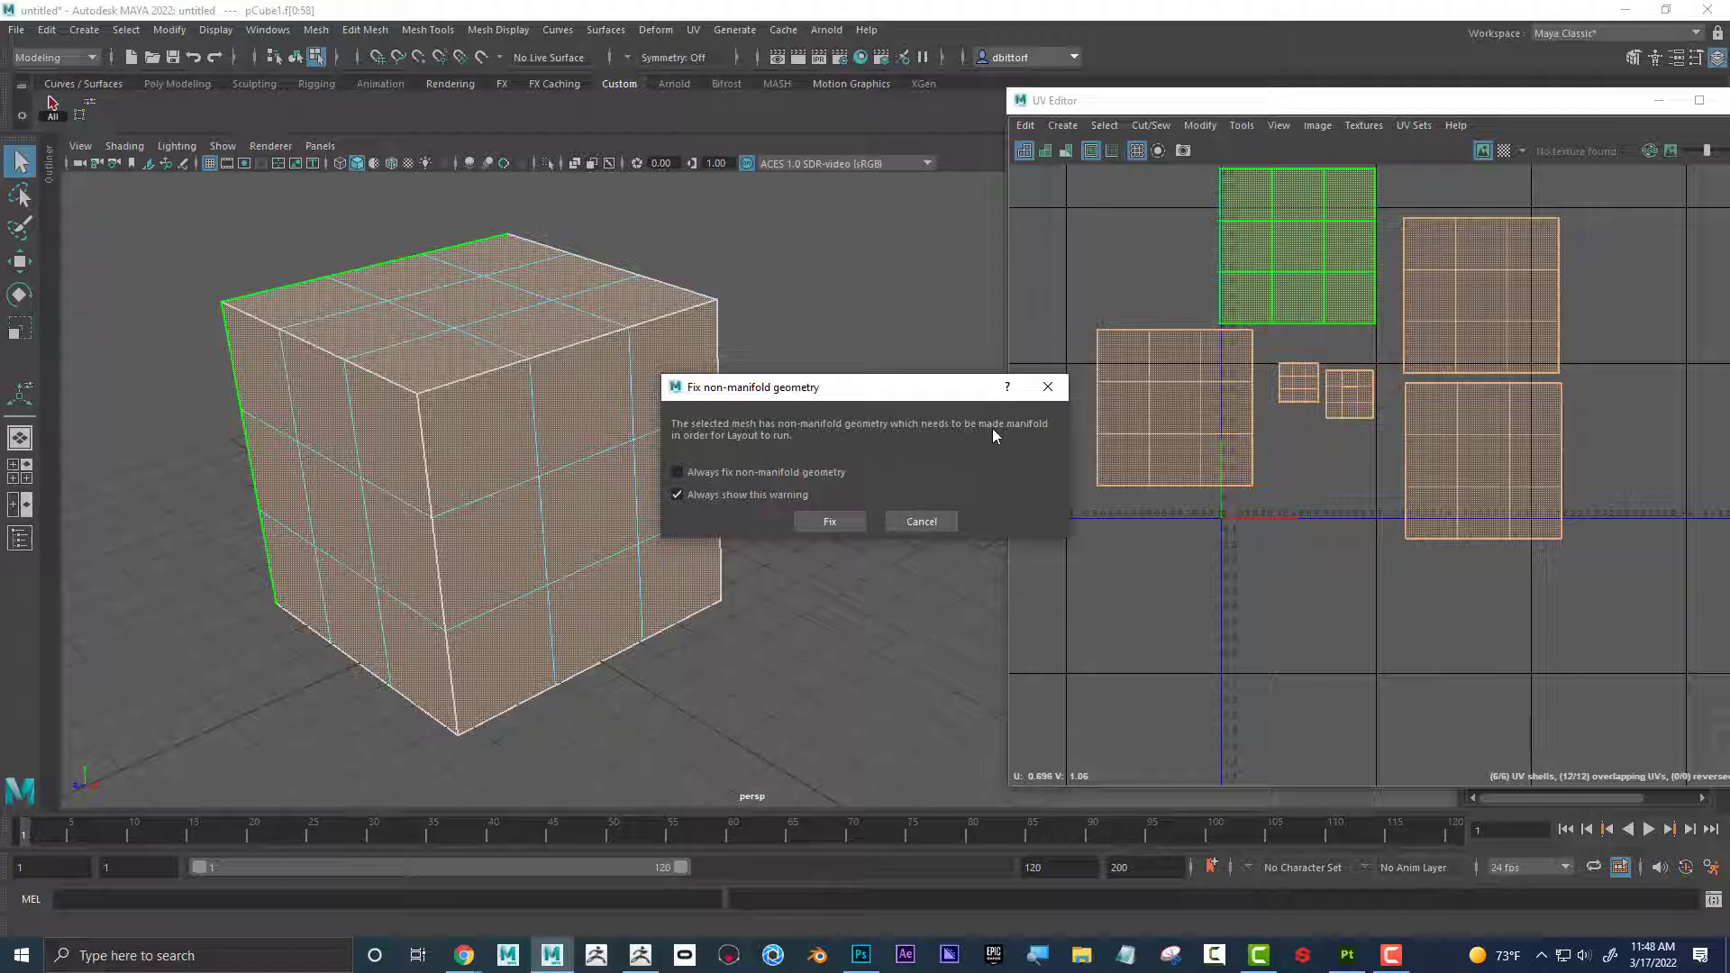
pyautogui.click(921, 523)
# Lay out the selected UV shells with the Legacy method.
pyautogui.click(1207, 126)
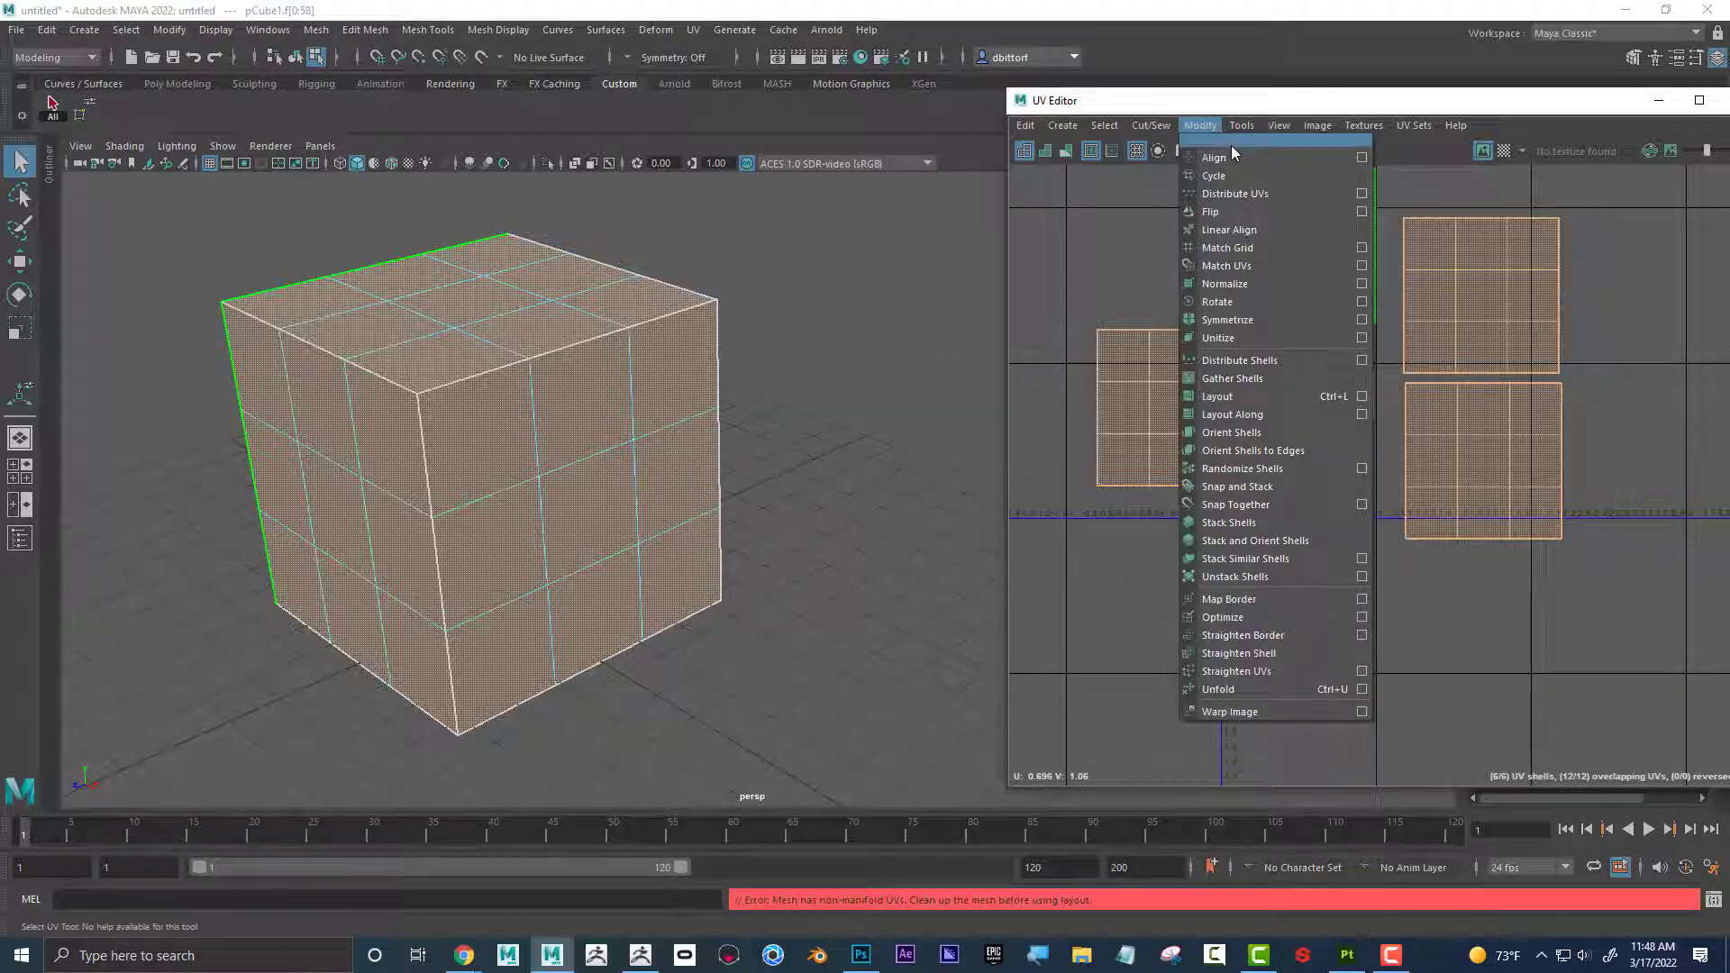
pyautogui.click(1352, 397)
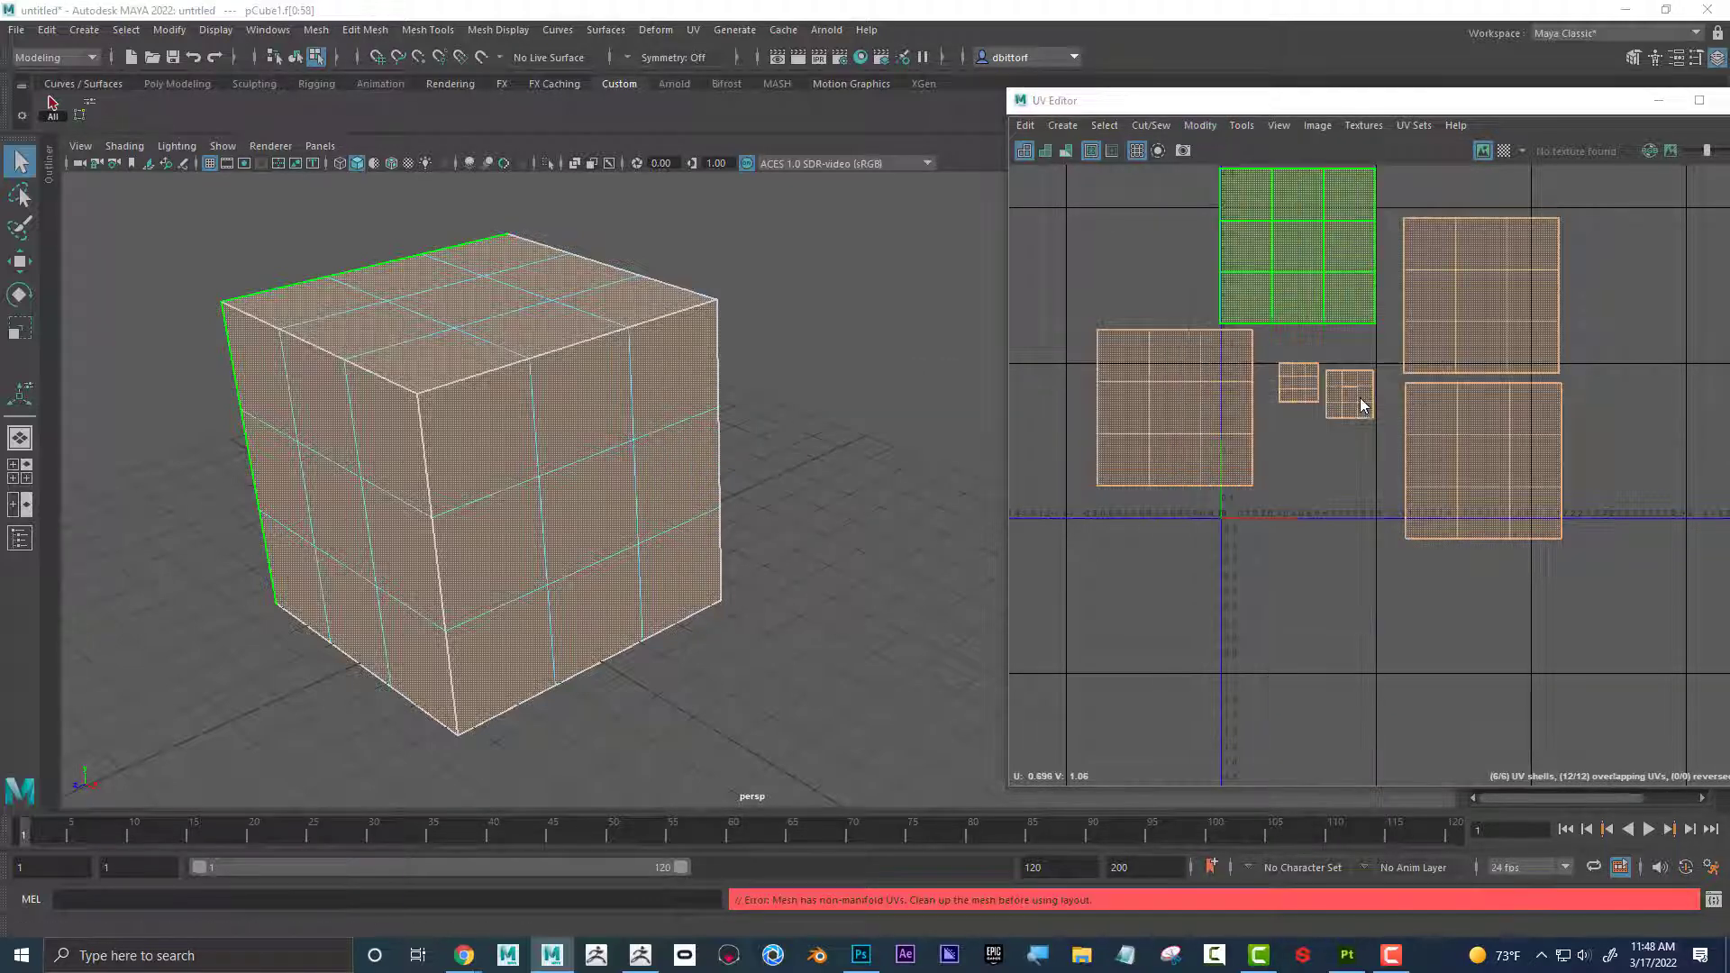
pyautogui.moveTo(1008, 90); pyautogui.dragTo(942, 110)
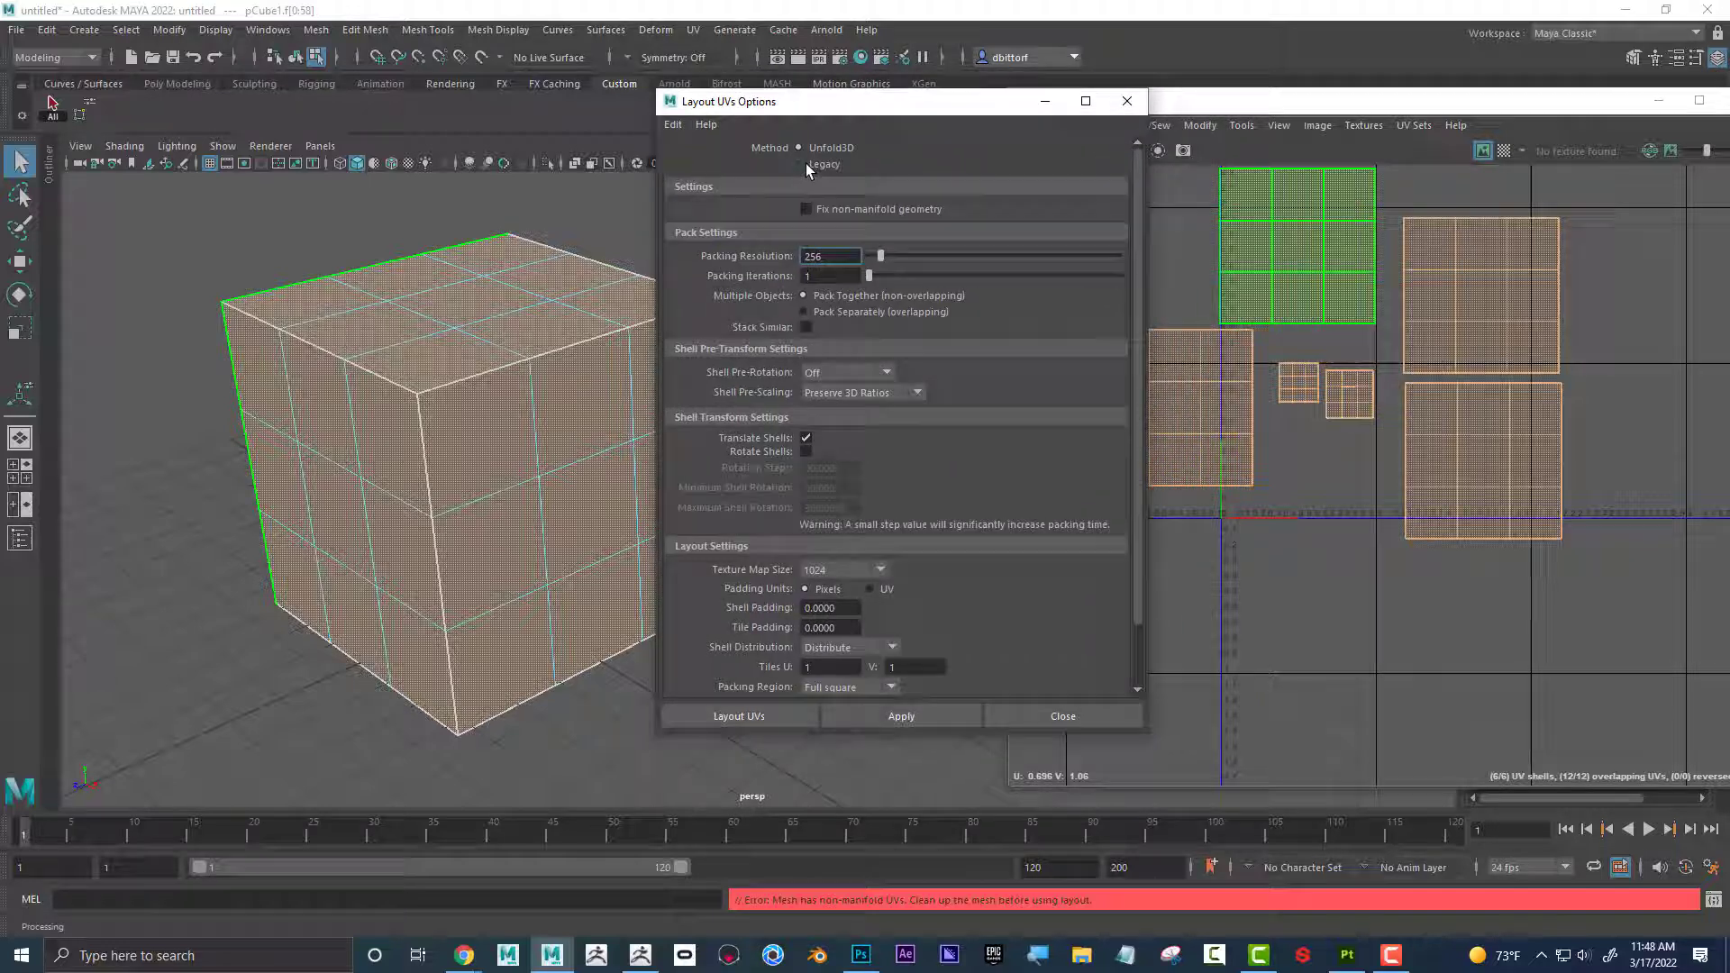
pyautogui.click(821, 166)
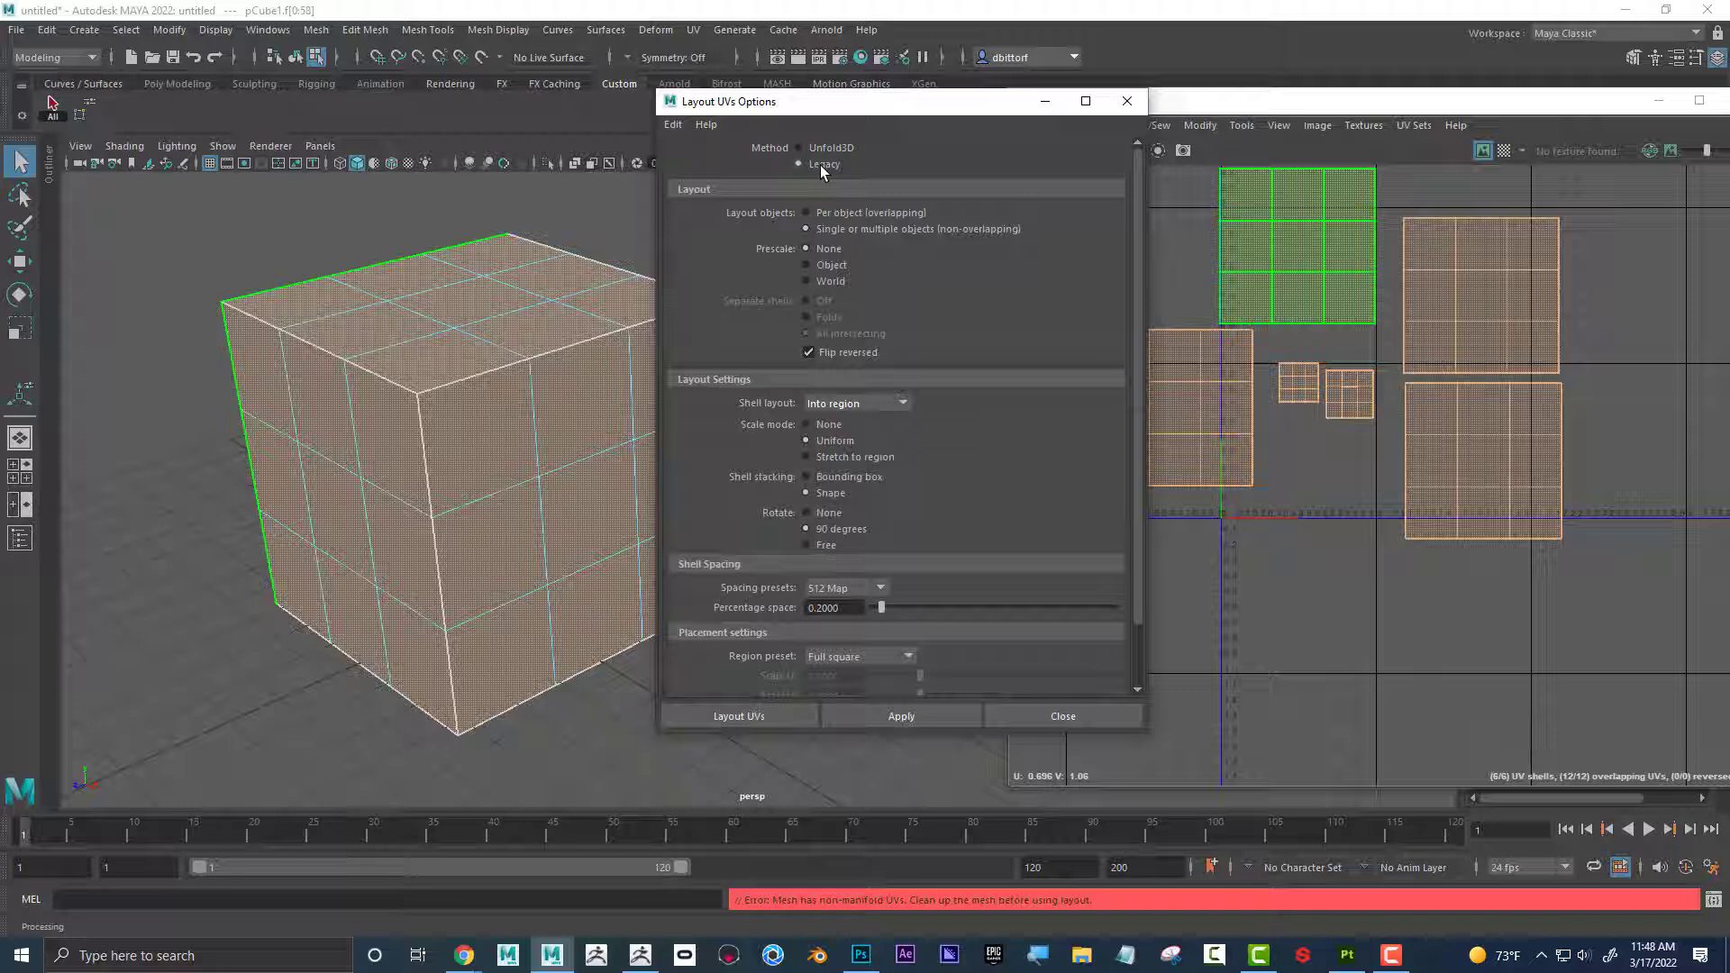
pyautogui.click(791, 716)
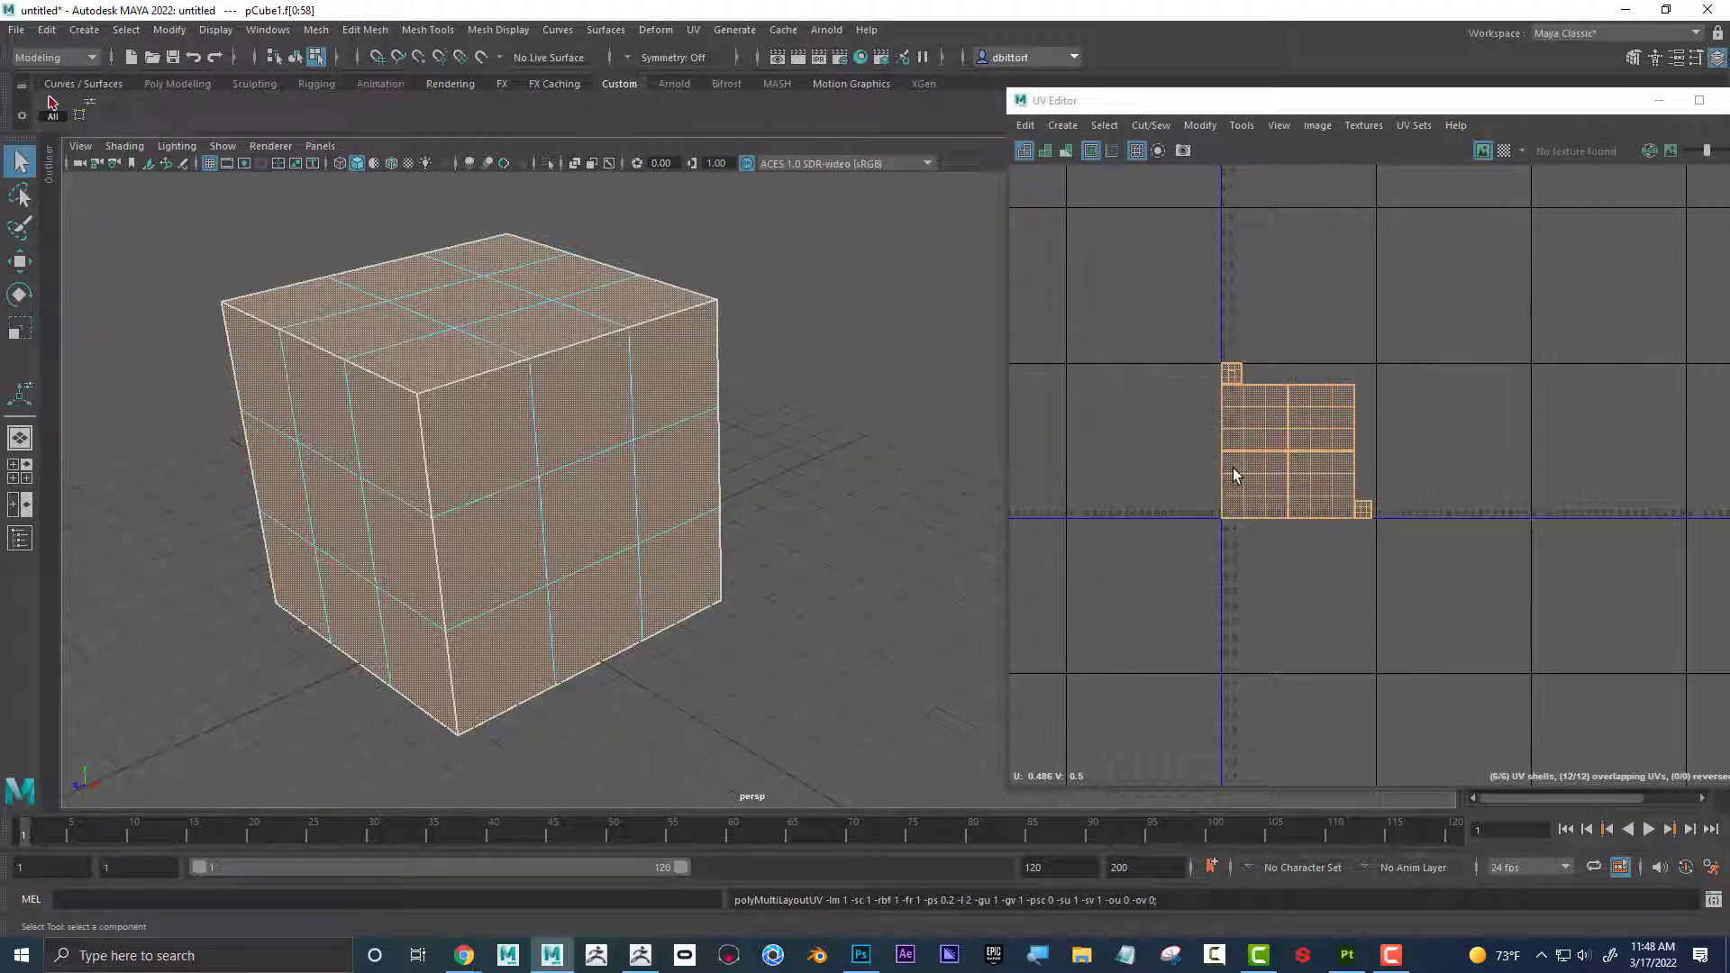
# Select the small UV shell above the packed large shells and examine its faces from inside and outside the cube.
pyautogui.scroll(5, 1233, 468)
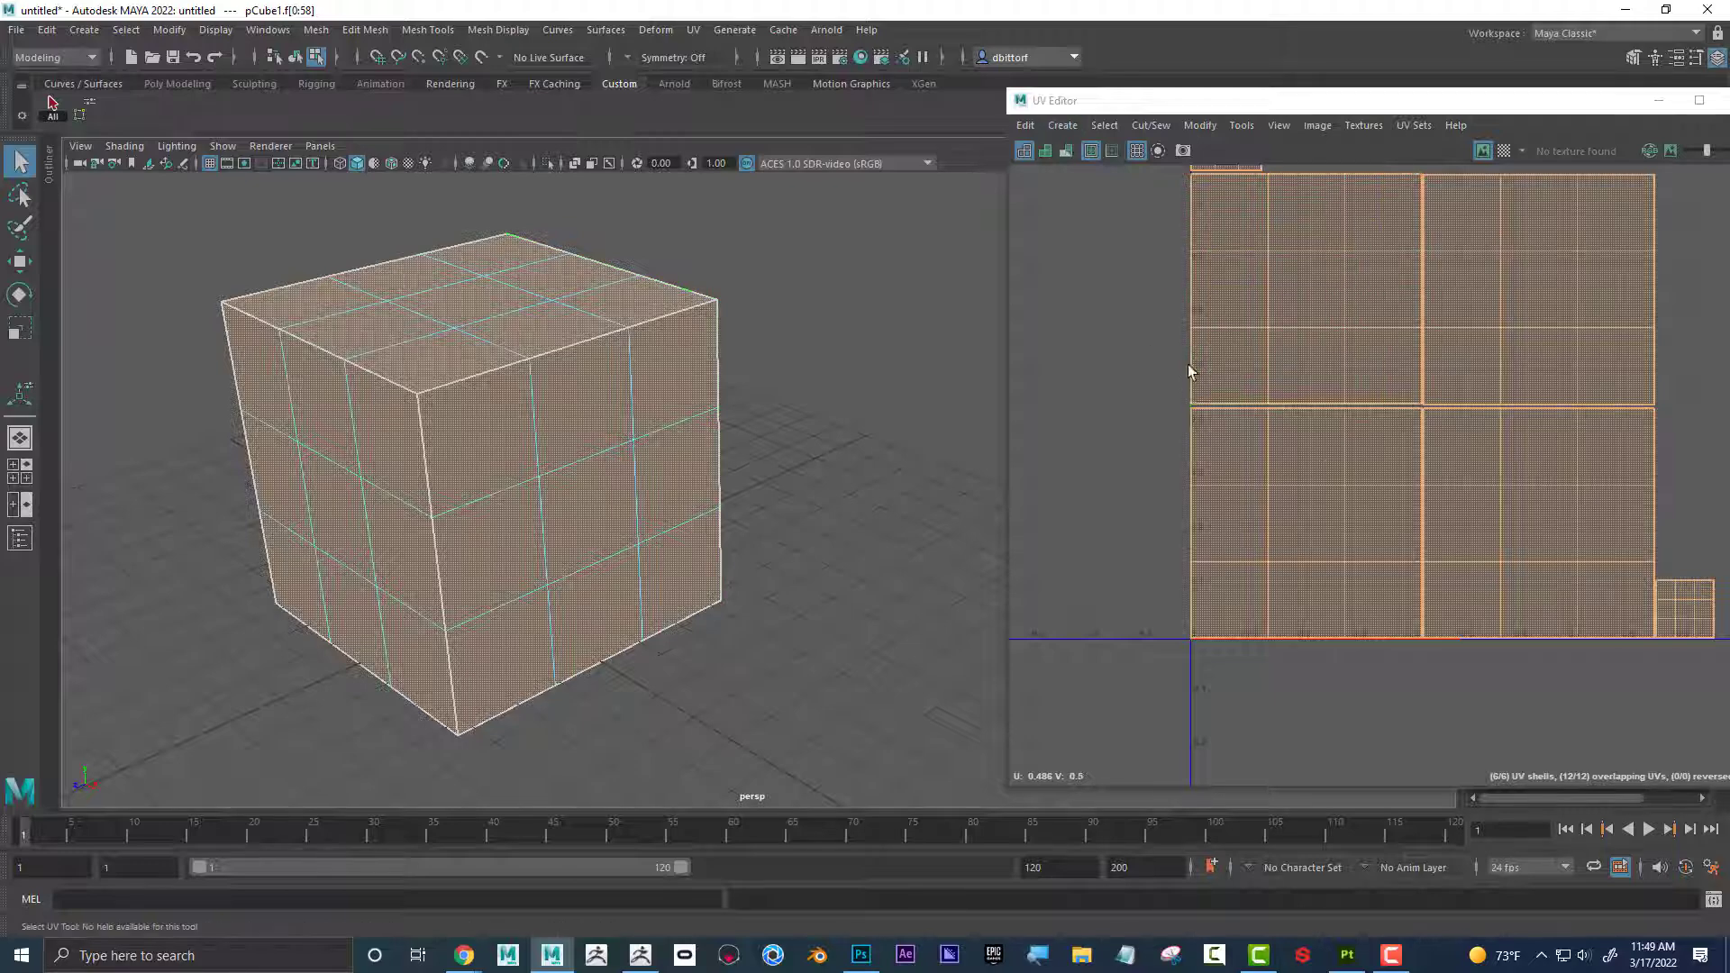
pyautogui.keyDown('alt'); pyautogui.moveTo(1188, 364); pyautogui.dragTo(1161, 671, button='middle'); pyautogui.keyUp('alt')
pyautogui.keyDown('alt'); pyautogui.moveTo(1163, 599); pyautogui.dragTo(1722, 588, button='right'); pyautogui.keyUp('alt')
pyautogui.click(1259, 263)
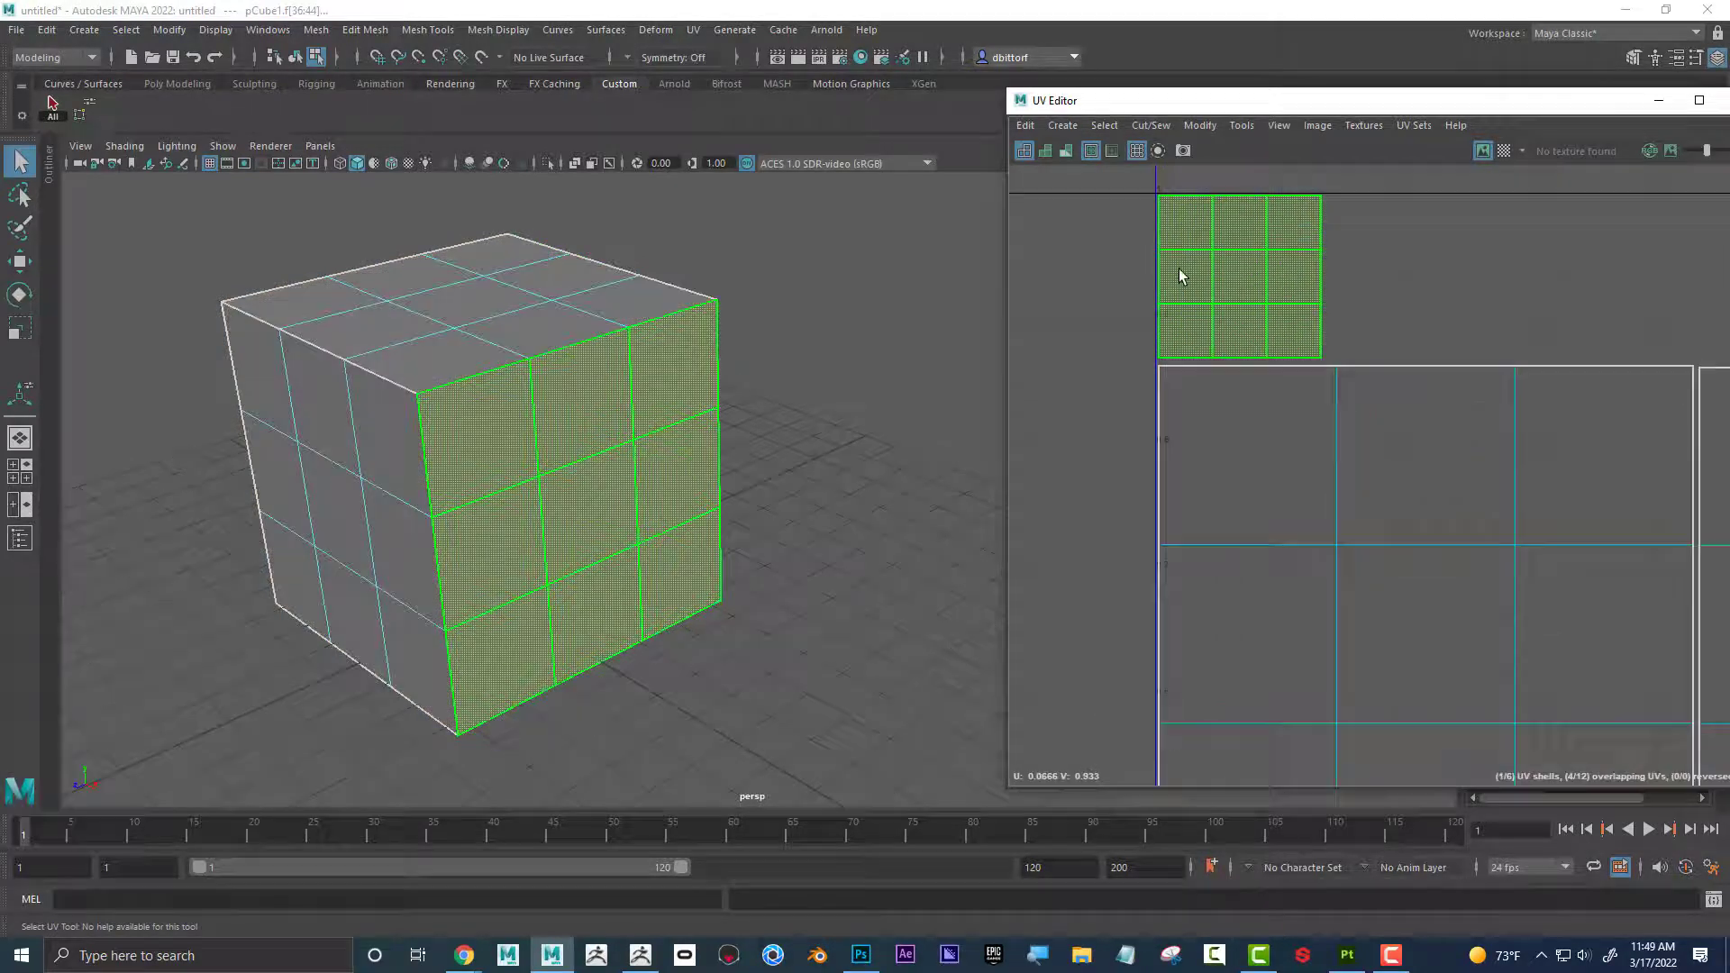
pyautogui.keyDown('alt'); pyautogui.moveTo(560, 495); pyautogui.dragTo(717, 500); pyautogui.keyUp('alt')
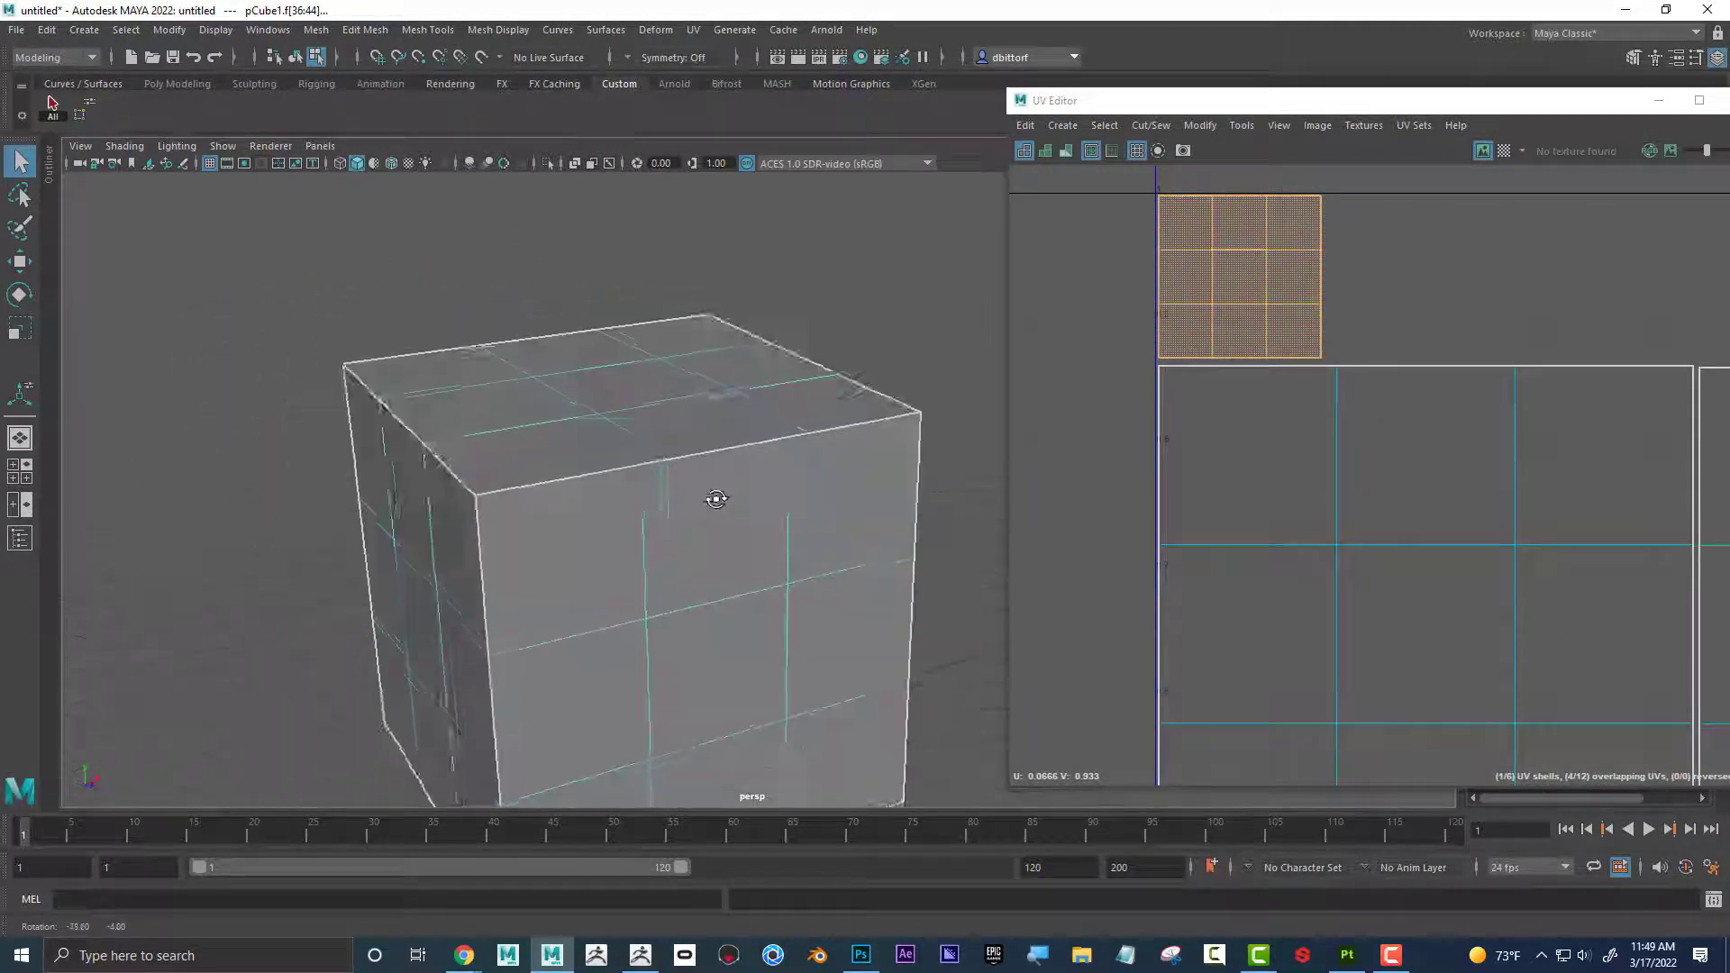
pyautogui.keyDown('alt'); pyautogui.moveTo(717, 500); pyautogui.dragTo(834, 476, button='right'); pyautogui.keyUp('alt')
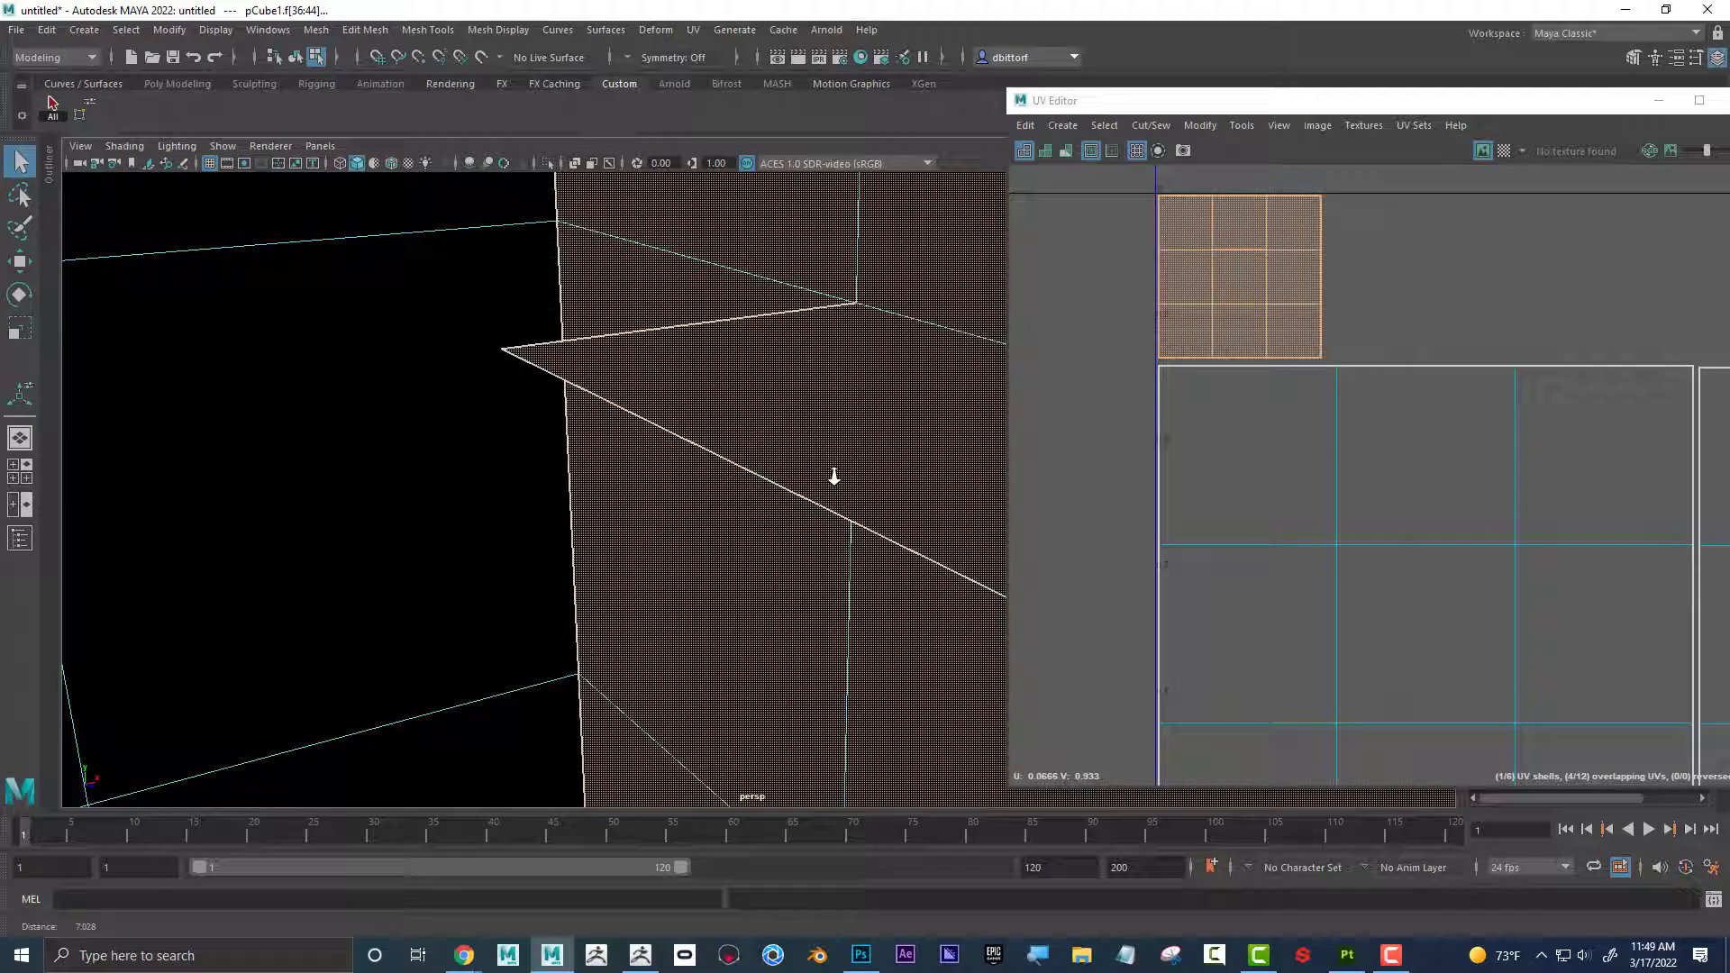
pyautogui.keyDown('alt'); pyautogui.moveTo(785, 401); pyautogui.dragTo(649, 522, button='middle'); pyautogui.keyUp('alt')
pyautogui.keyDown('alt'); pyautogui.moveTo(649, 522); pyautogui.dragTo(642, 487); pyautogui.keyUp('alt')
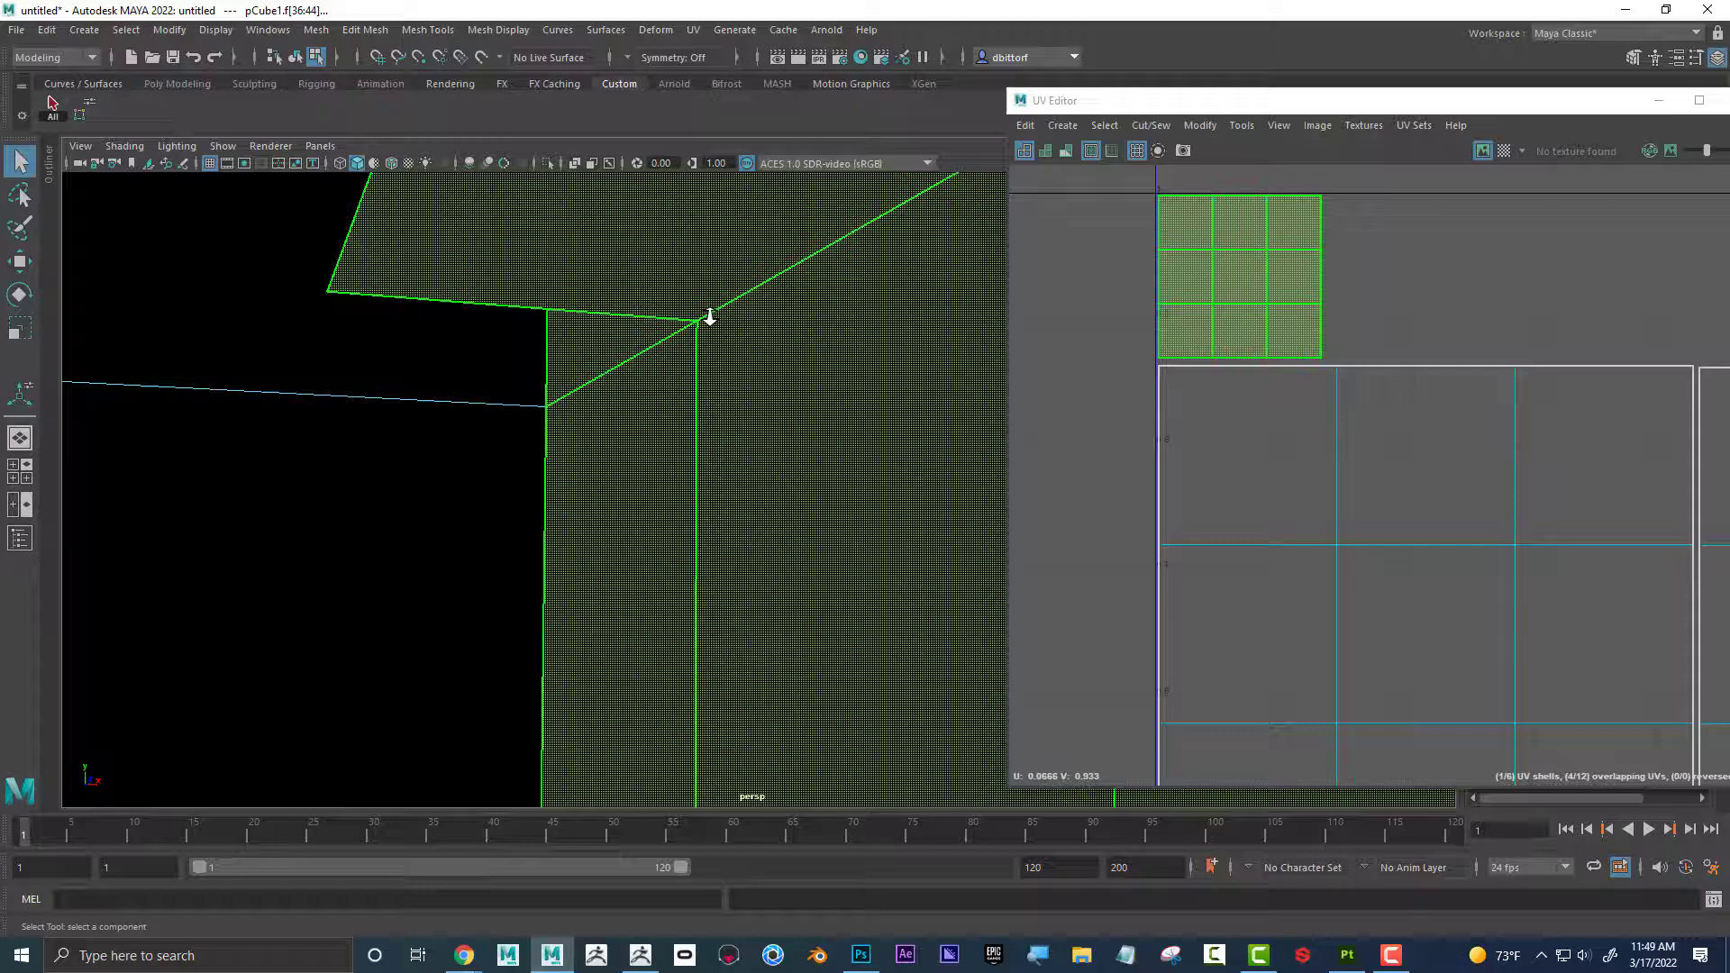
pyautogui.keyDown('alt'); pyautogui.moveTo(710, 317); pyautogui.dragTo(731, 257, button='right'); pyautogui.keyUp('alt')
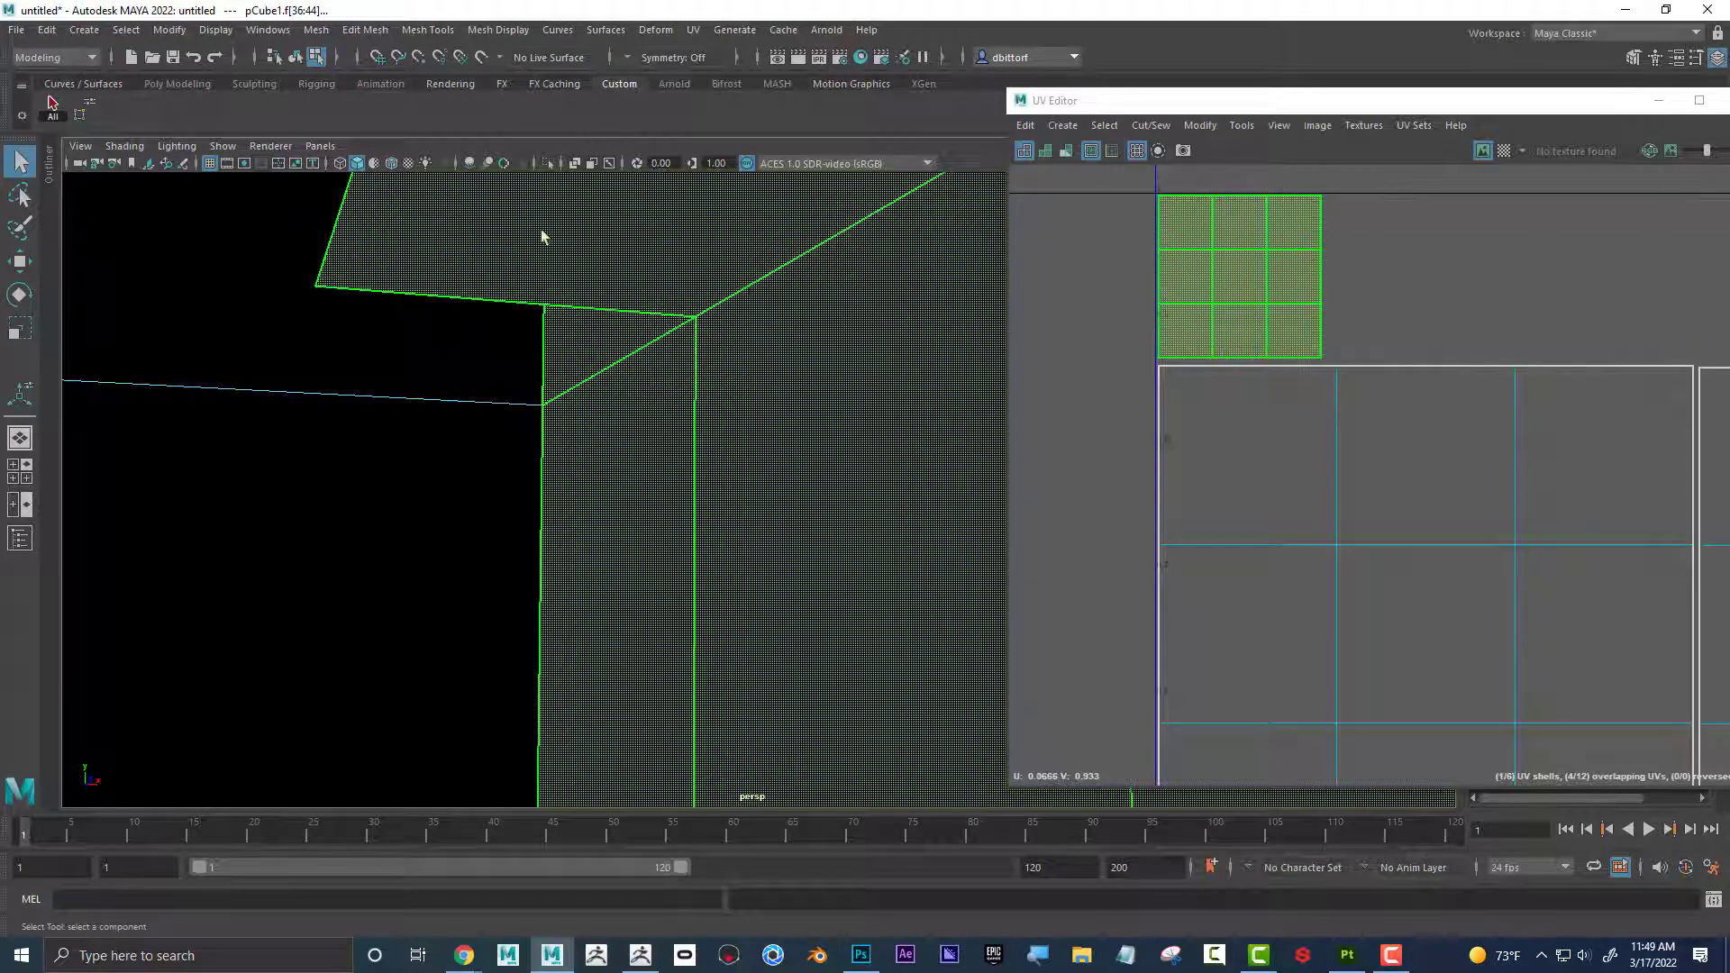
pyautogui.keyDown('alt'); pyautogui.moveTo(772, 372); pyautogui.dragTo(517, 353, button='right'); pyautogui.keyUp('alt')
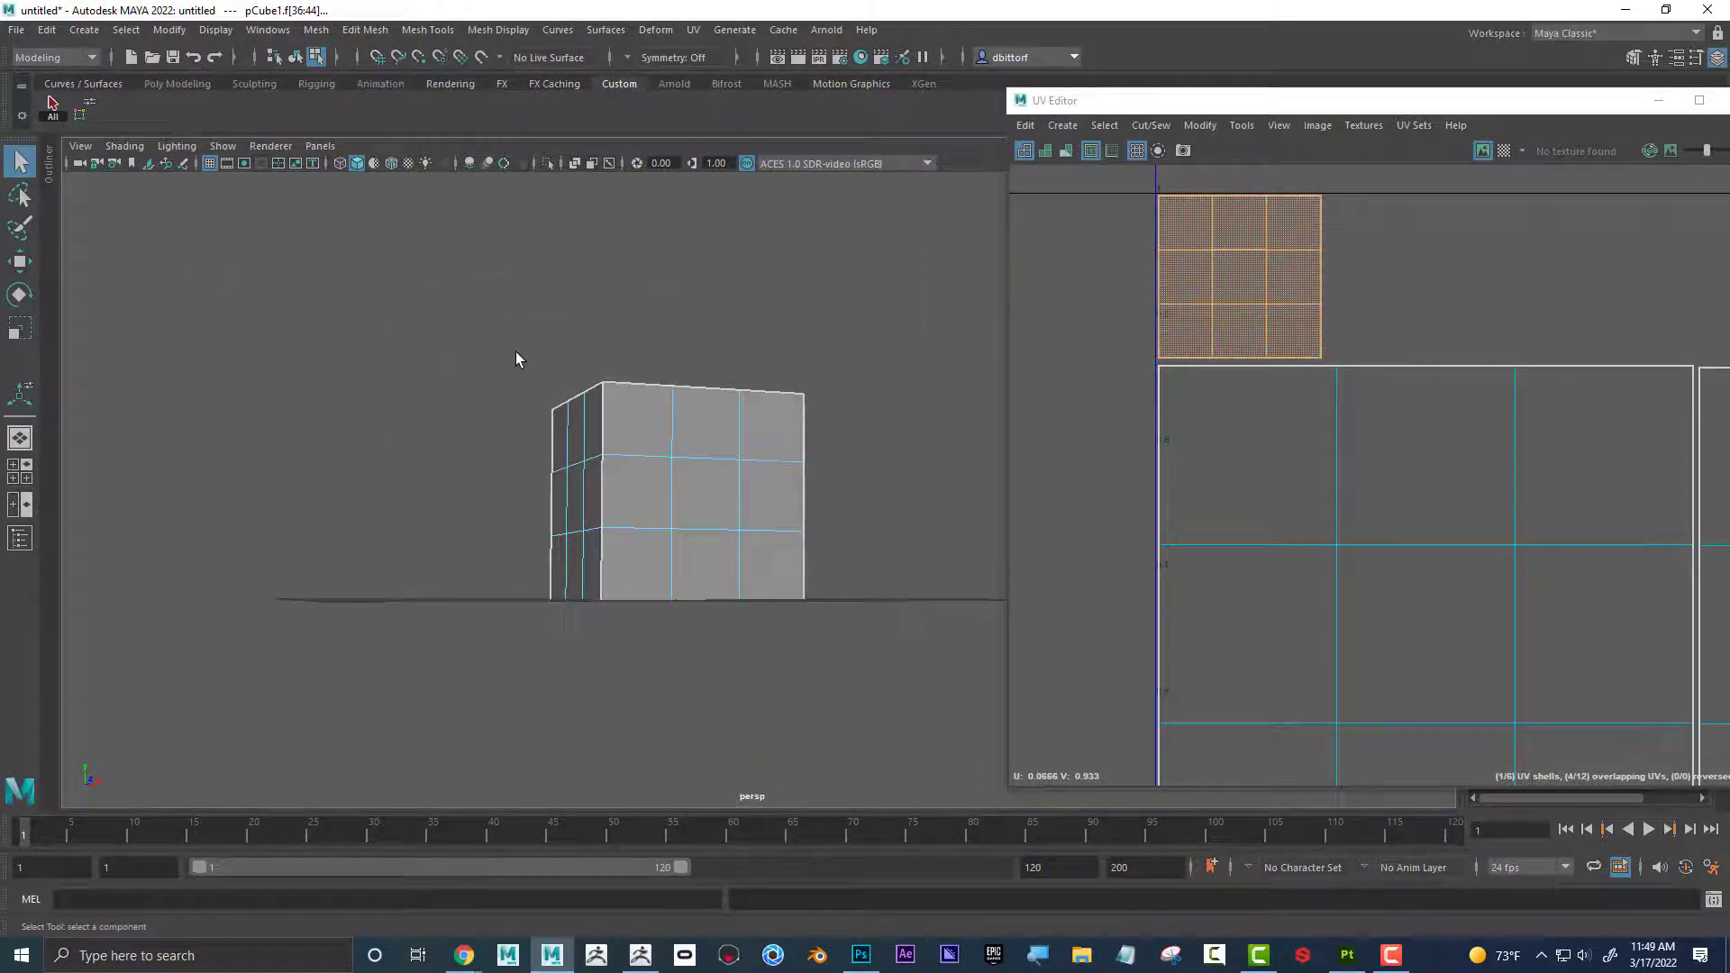
pyautogui.keyDown('alt'); pyautogui.moveTo(516, 353); pyautogui.dragTo(300, 391); pyautogui.keyUp('alt')
pyautogui.keyDown('alt'); pyautogui.moveTo(300, 392); pyautogui.dragTo(550, 397, button='right'); pyautogui.keyUp('alt')
pyautogui.keyDown('alt'); pyautogui.moveTo(550, 396); pyautogui.dragTo(851, 362); pyautogui.keyUp('alt')
pyautogui.keyDown('alt'); pyautogui.moveTo(1484, 422); pyautogui.dragTo(1361, 426, button='right'); pyautogui.keyUp('alt')
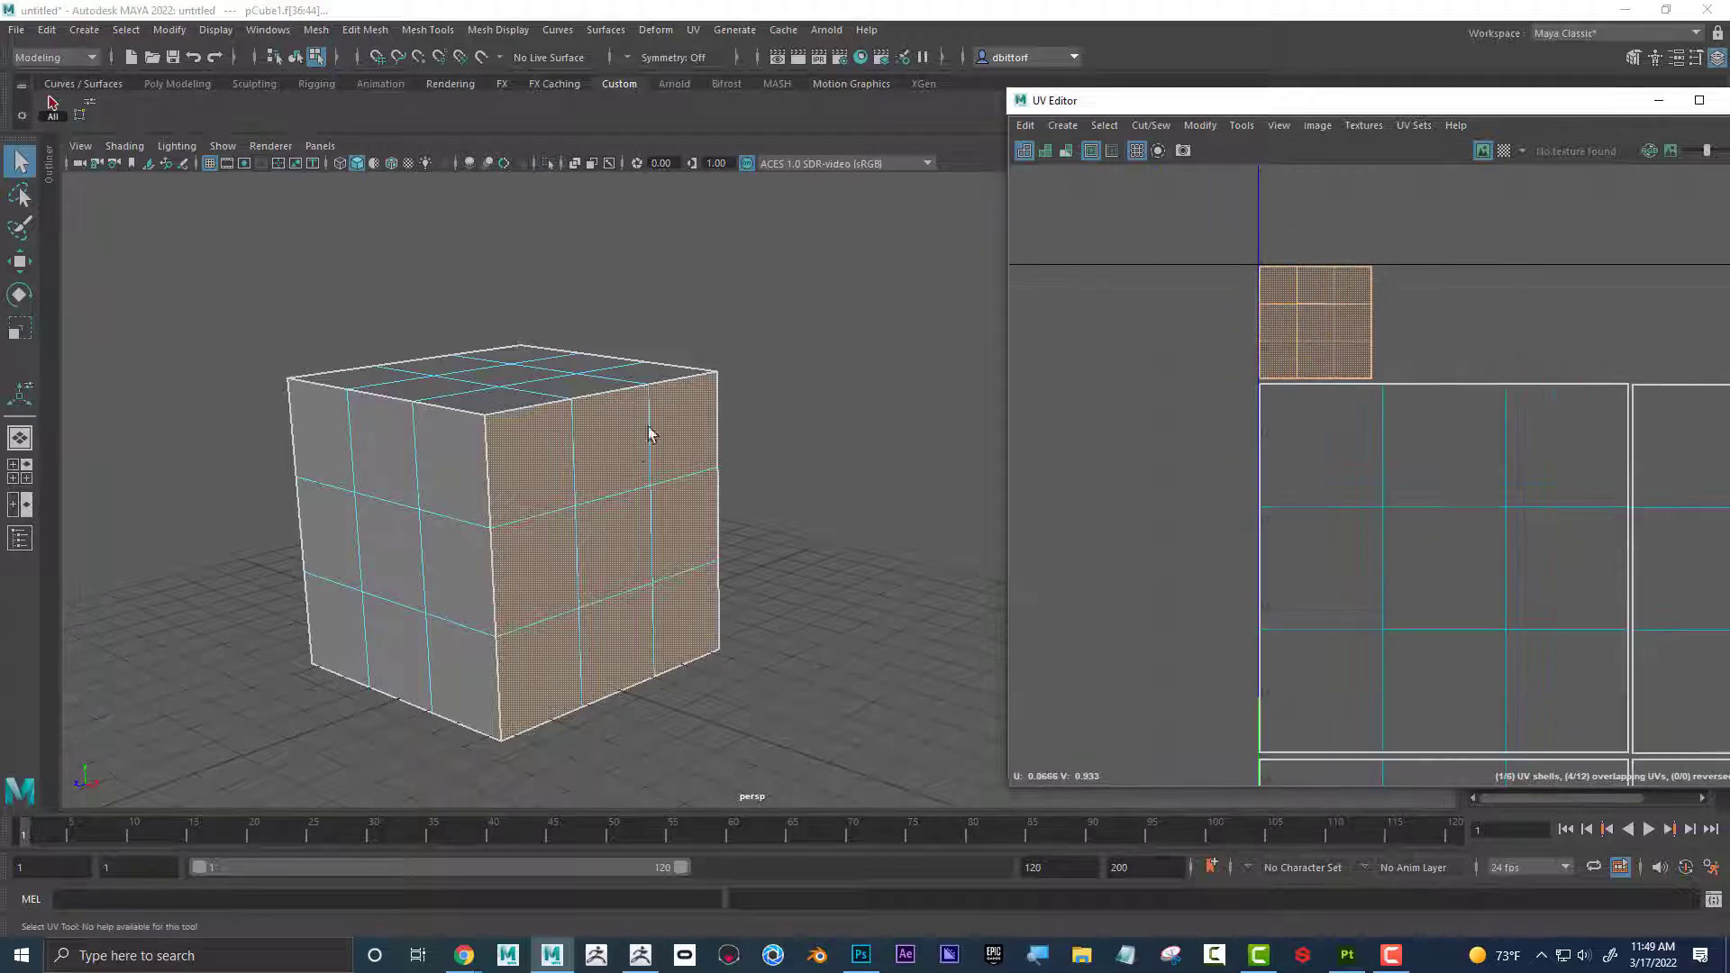
# Try moving the suspect side's upper-middle face, undo the move, and select the side's centre face instead.
pyautogui.click(606, 482)
pyautogui.press('w')
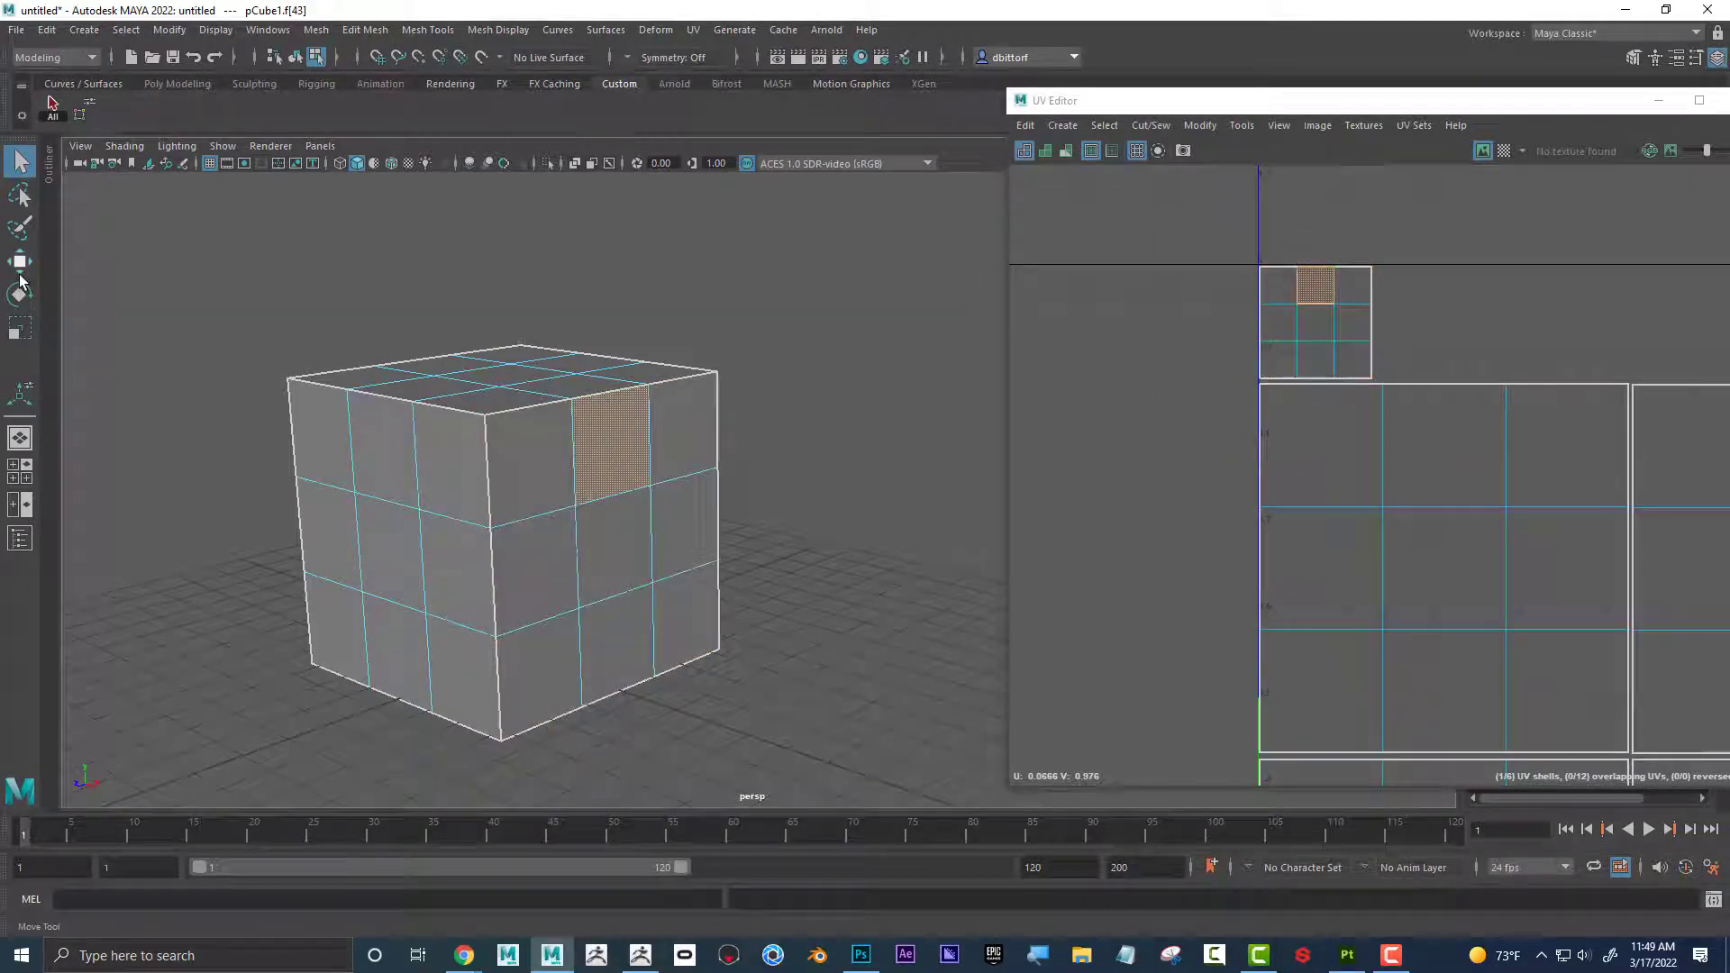
pyautogui.moveTo(616, 447); pyautogui.dragTo(621, 453)
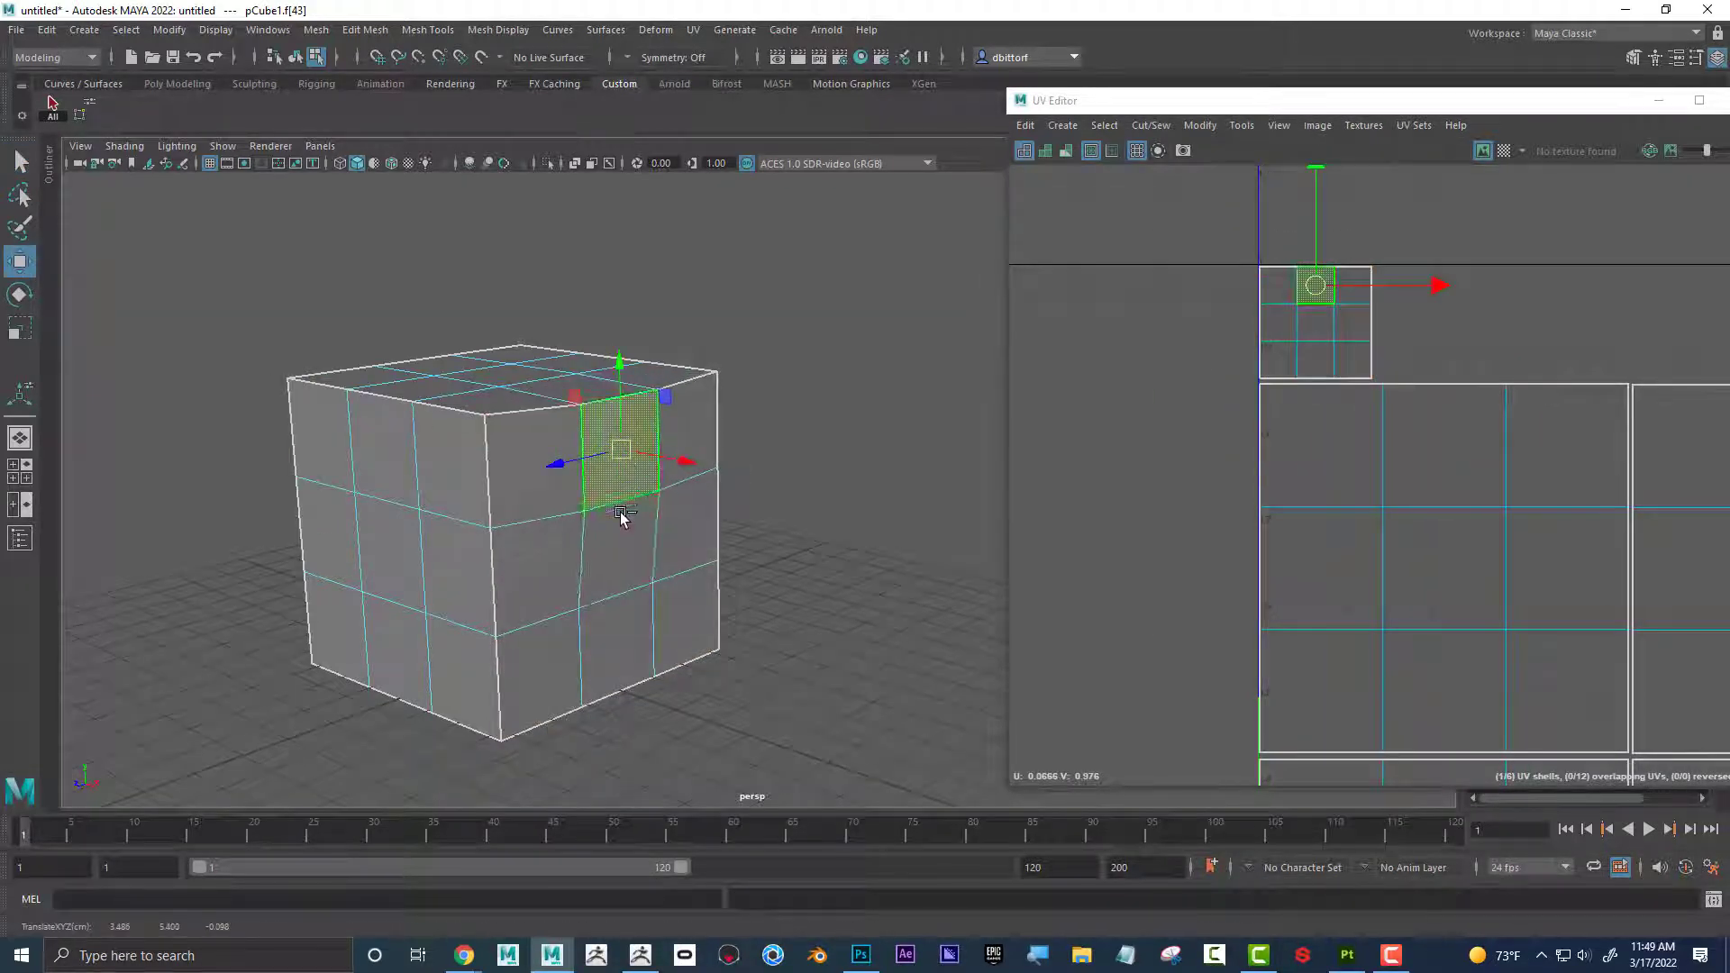
pyautogui.hotkey('ctrl', 'z')
pyautogui.click(618, 542)
pyautogui.click(618, 544)
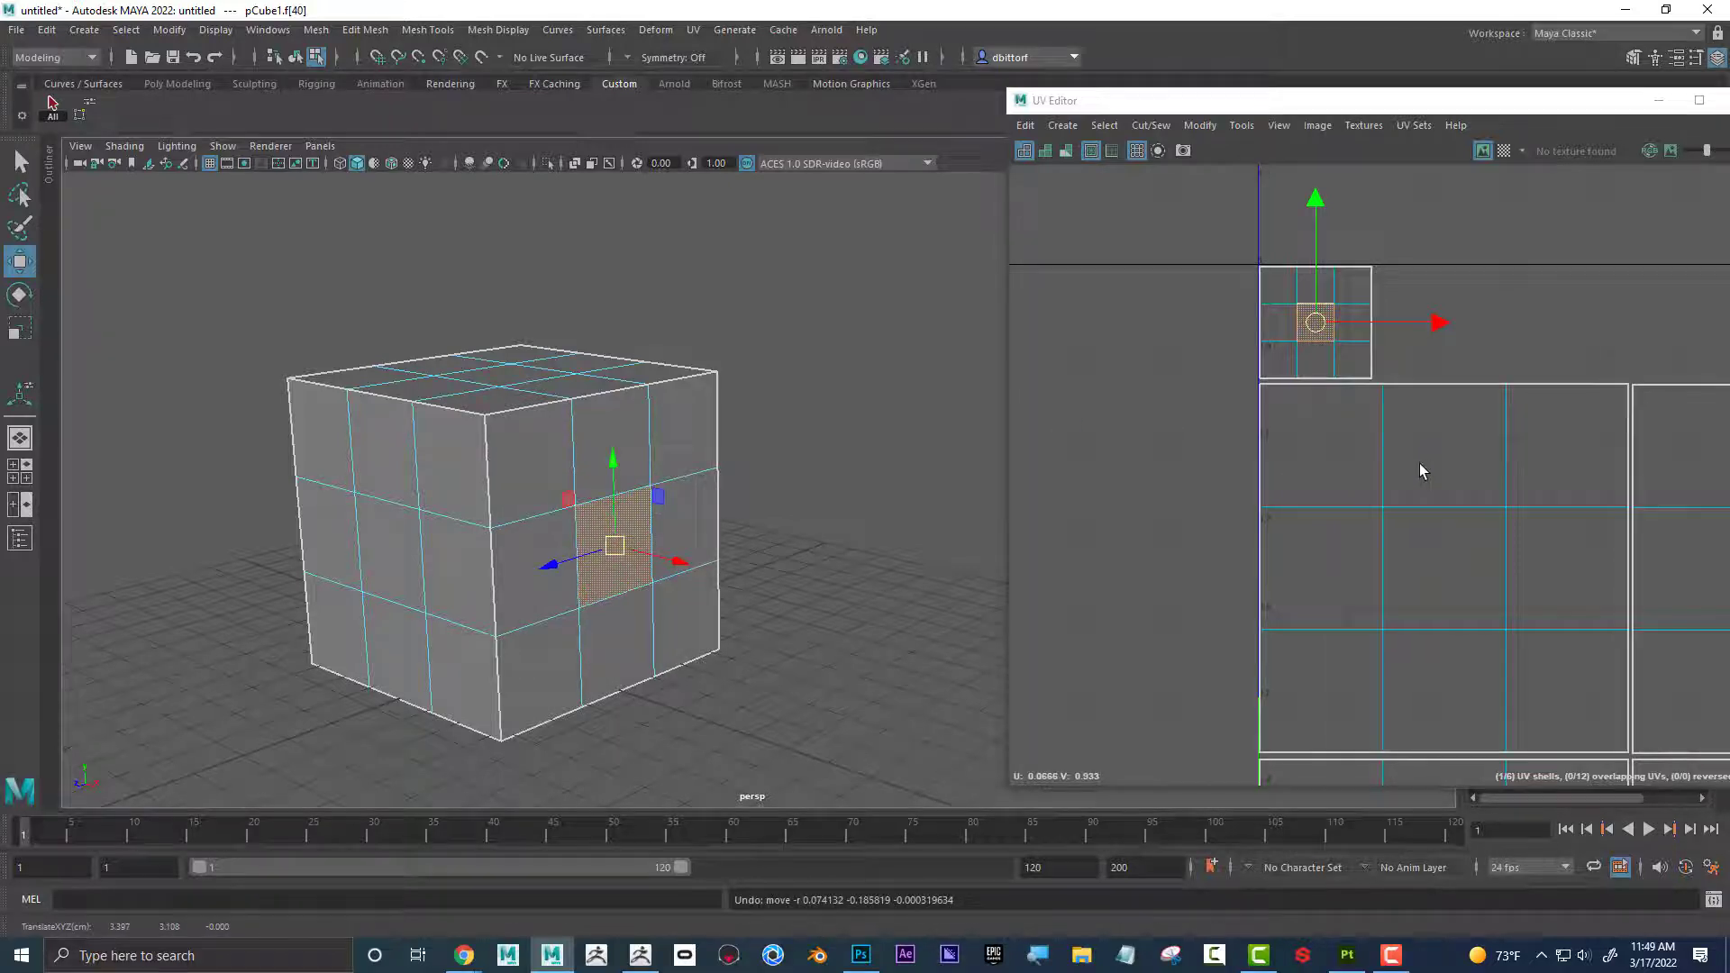
# Switch the Layout UVs method to Unfold3D and close the options without running the layout.
pyautogui.scroll(-3, 1421, 469)
pyautogui.keyDown('alt'); pyautogui.moveTo(1308, 453); pyautogui.dragTo(1122, 297, button='middle'); pyautogui.keyUp('alt')
pyautogui.scroll(-3, 1379, 456)
pyautogui.keyDown('alt'); pyautogui.moveTo(1379, 456); pyautogui.dragTo(1332, 463, button='middle'); pyautogui.keyUp('alt')
pyautogui.scroll(2, 1448, 442)
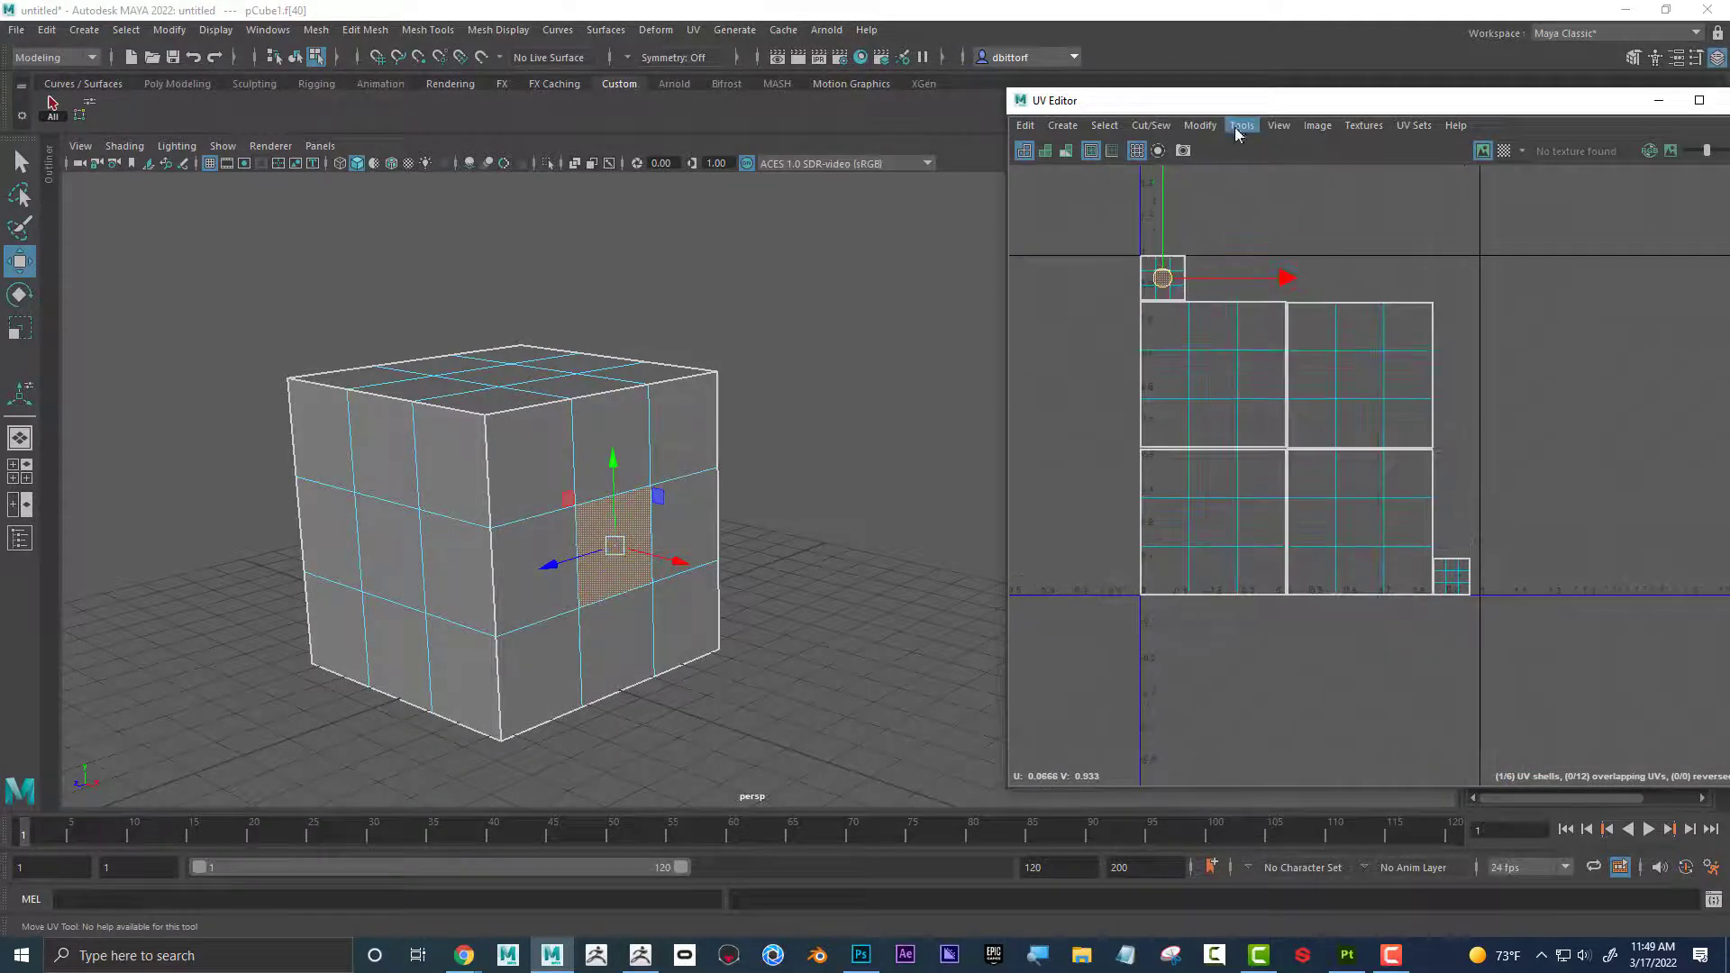
pyautogui.click(1208, 126)
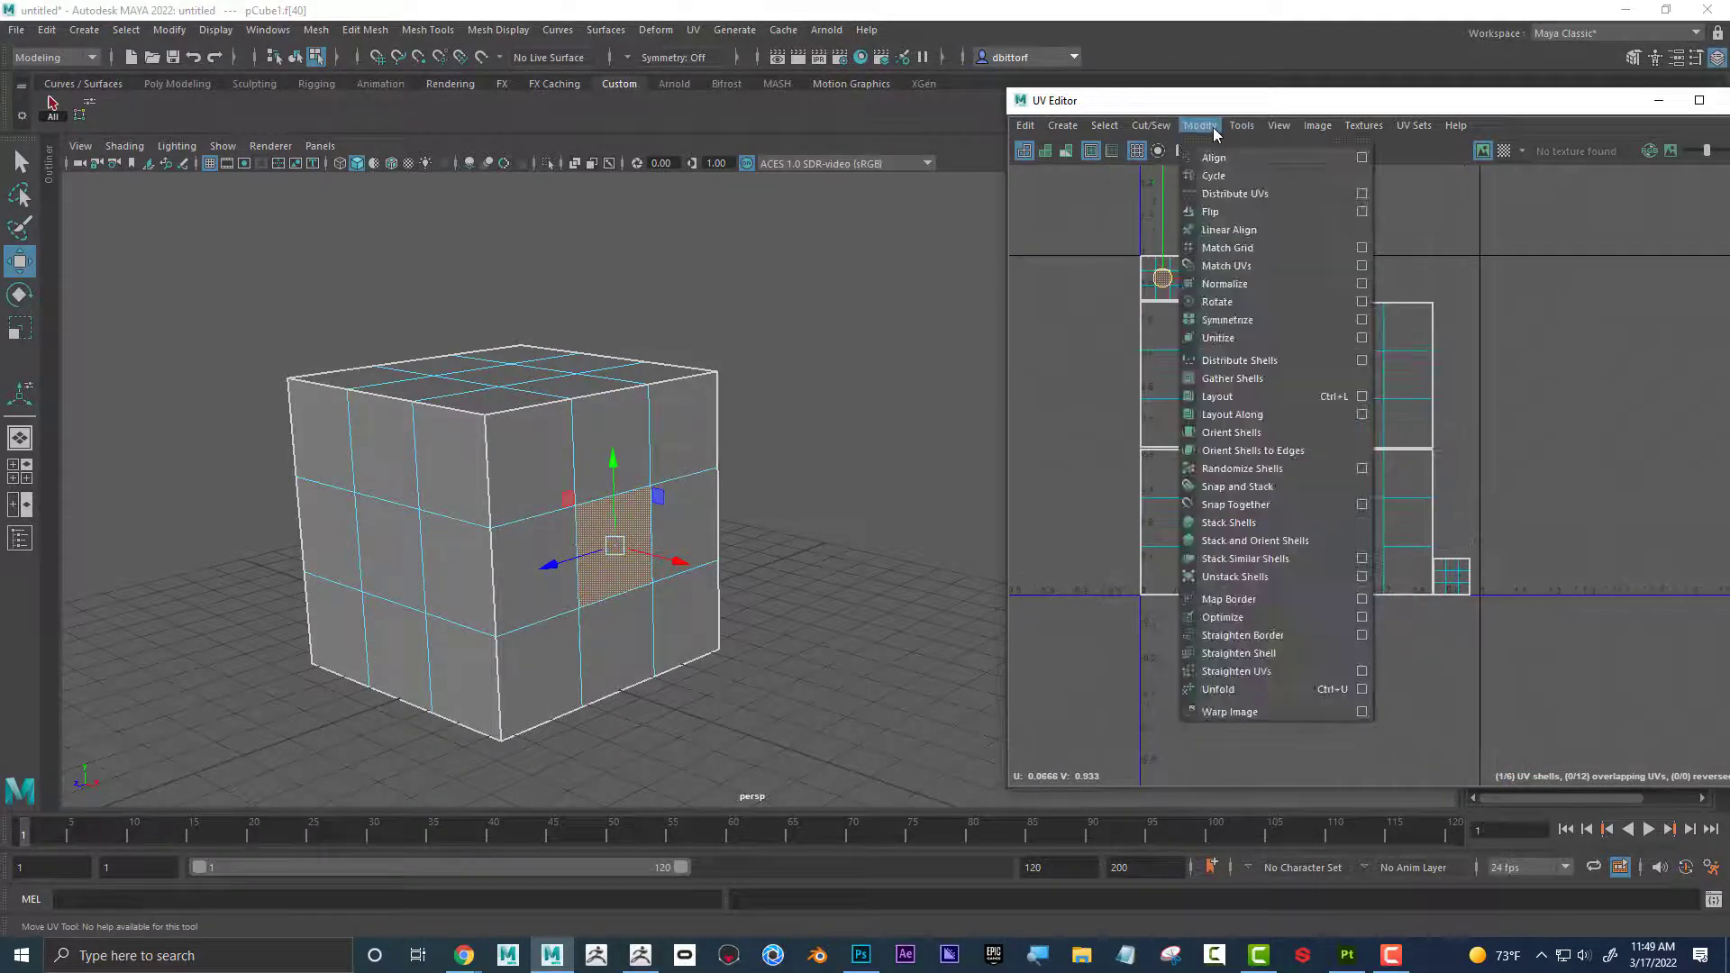
pyautogui.click(1362, 396)
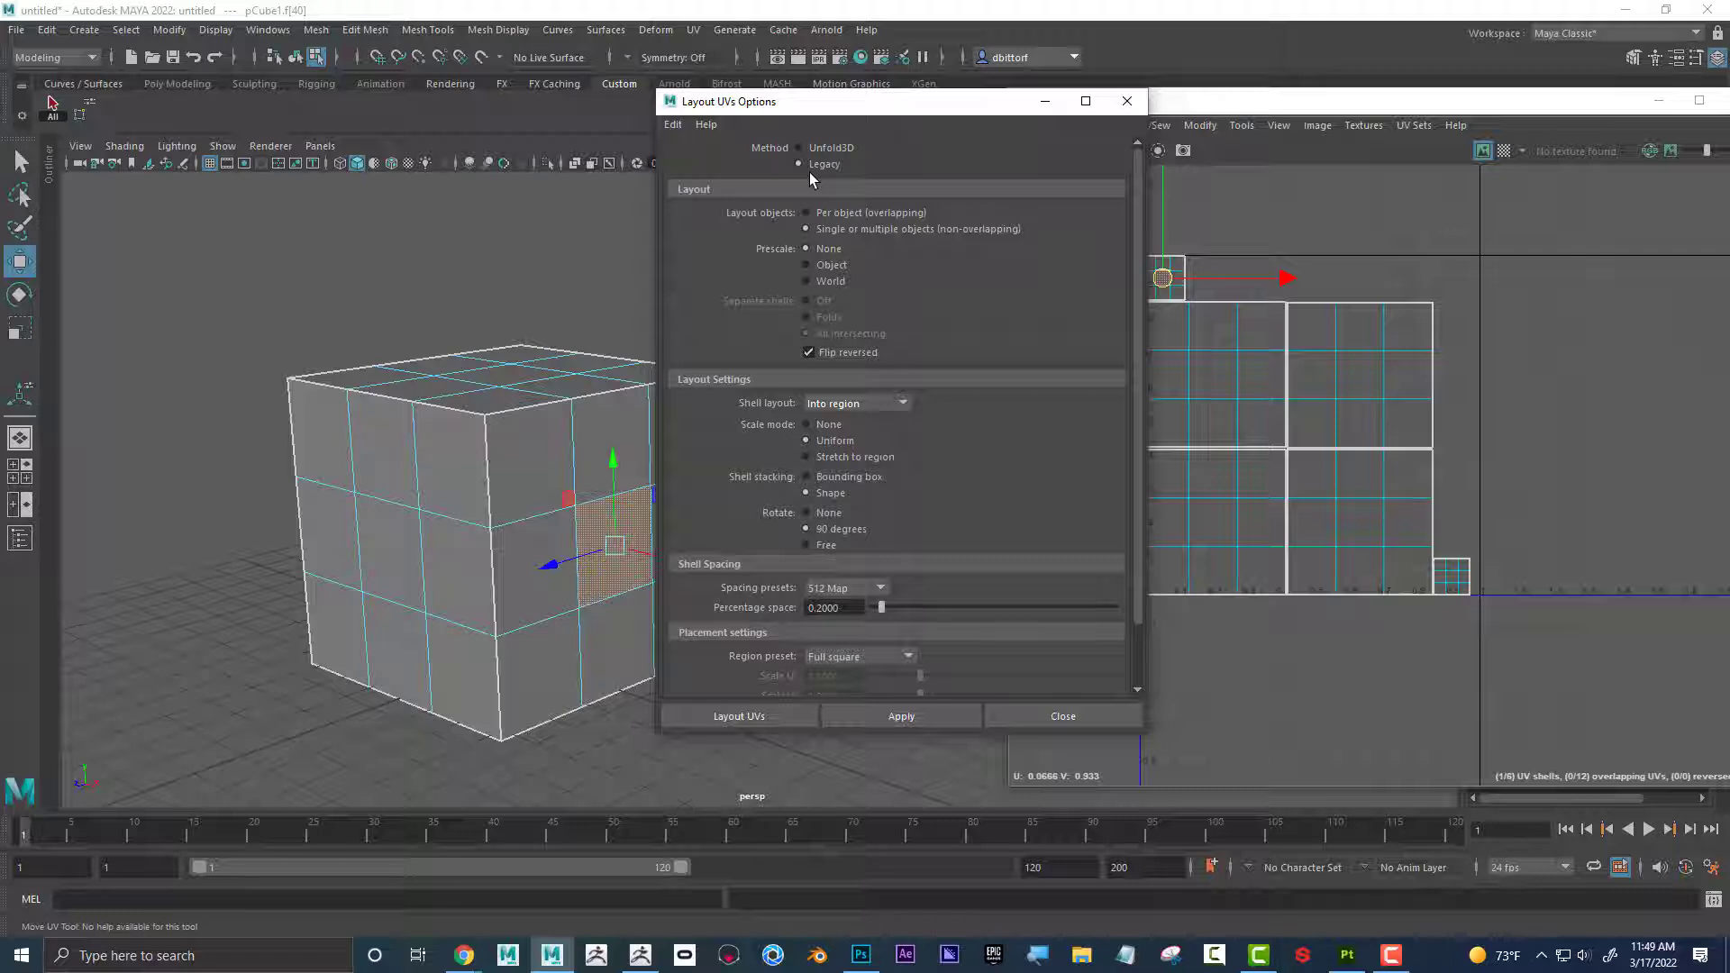
pyautogui.click(798, 148)
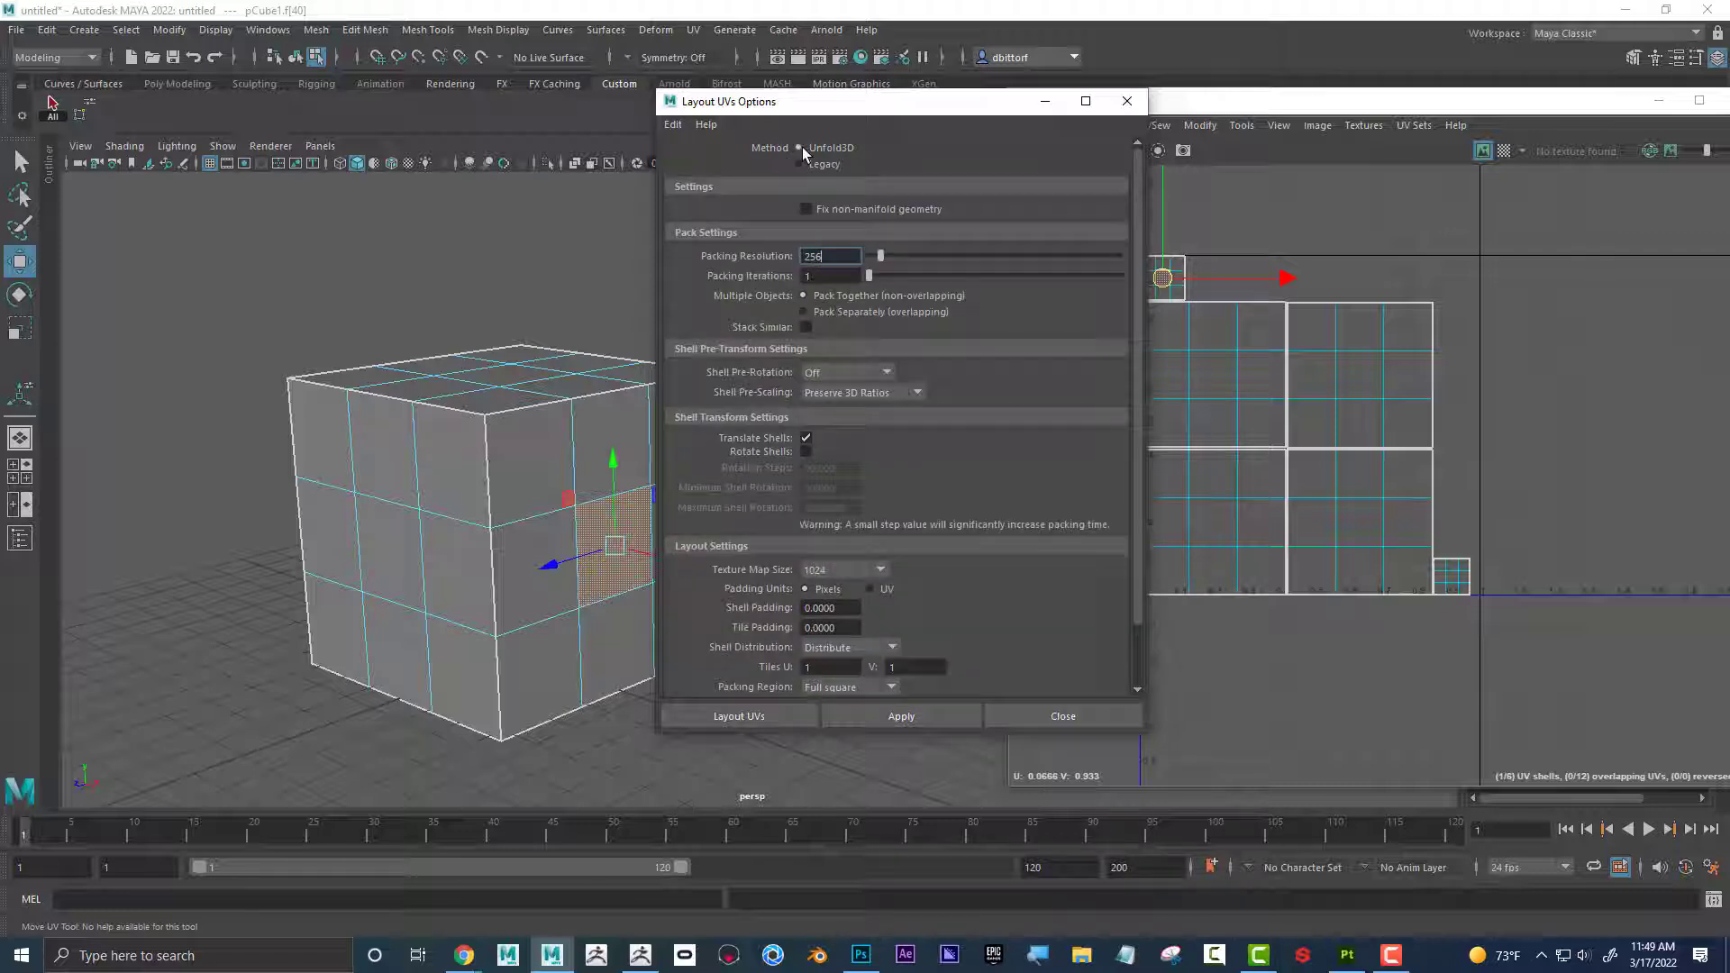
pyautogui.click(1126, 101)
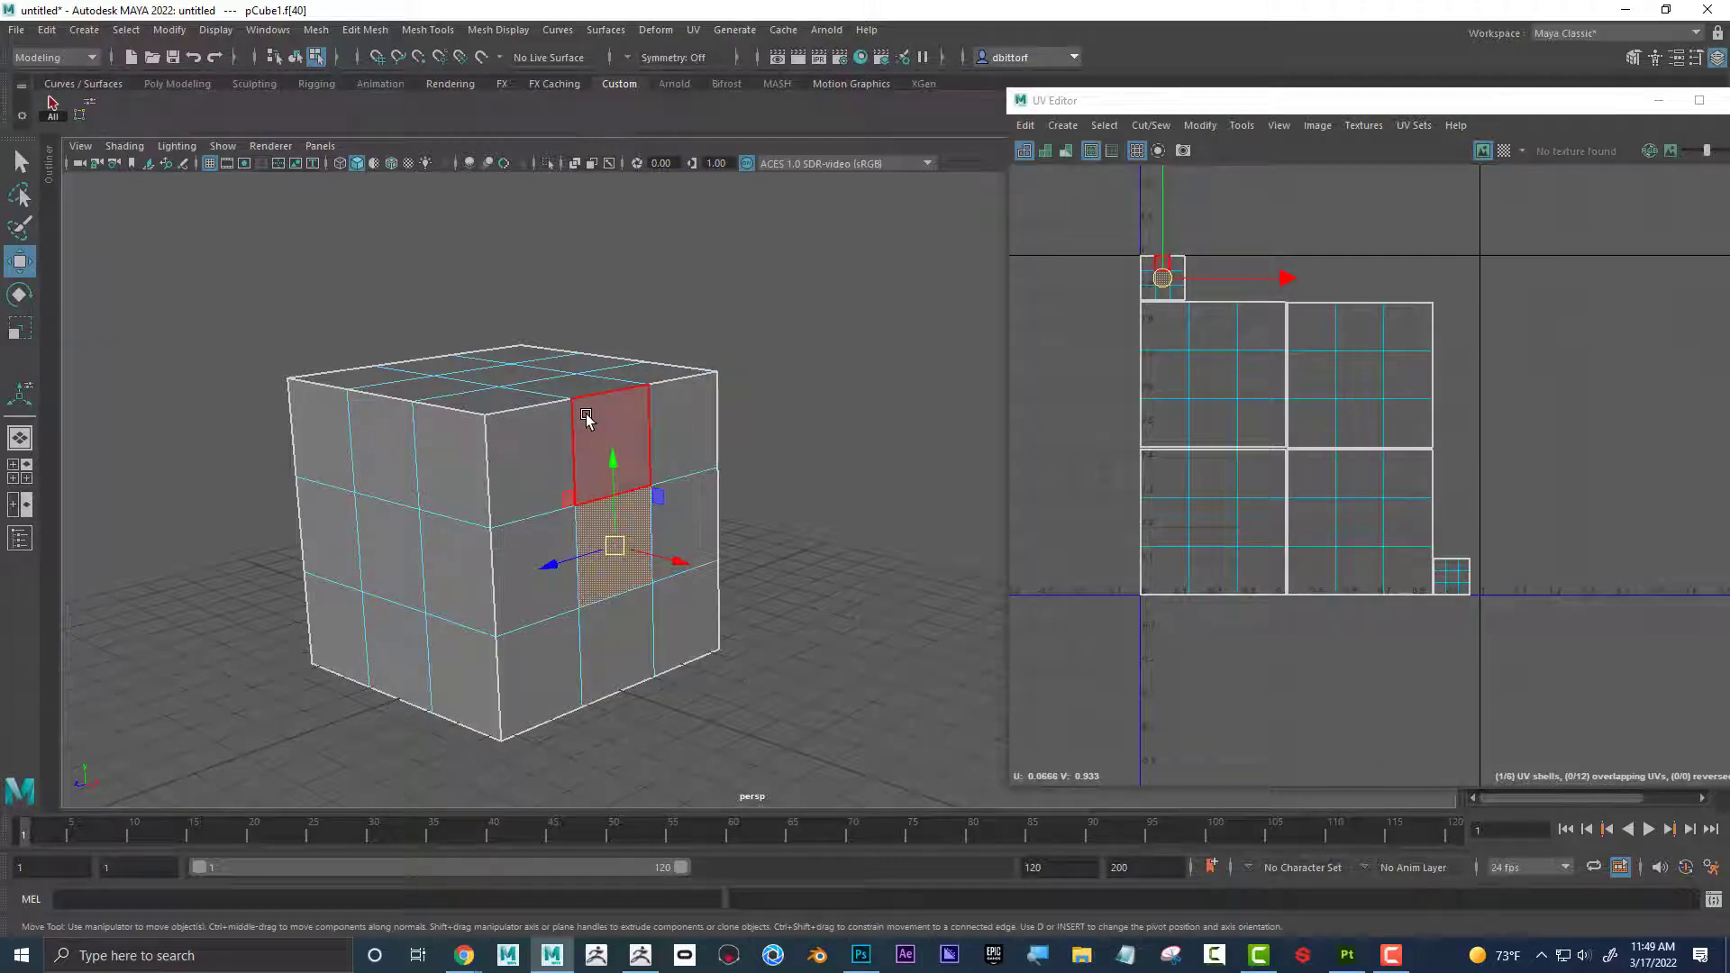
# Undo the face selections and the Legacy UV layout until the separate UV shell arrangement is restored.
pyautogui.hotkey('ctrl', 'z')
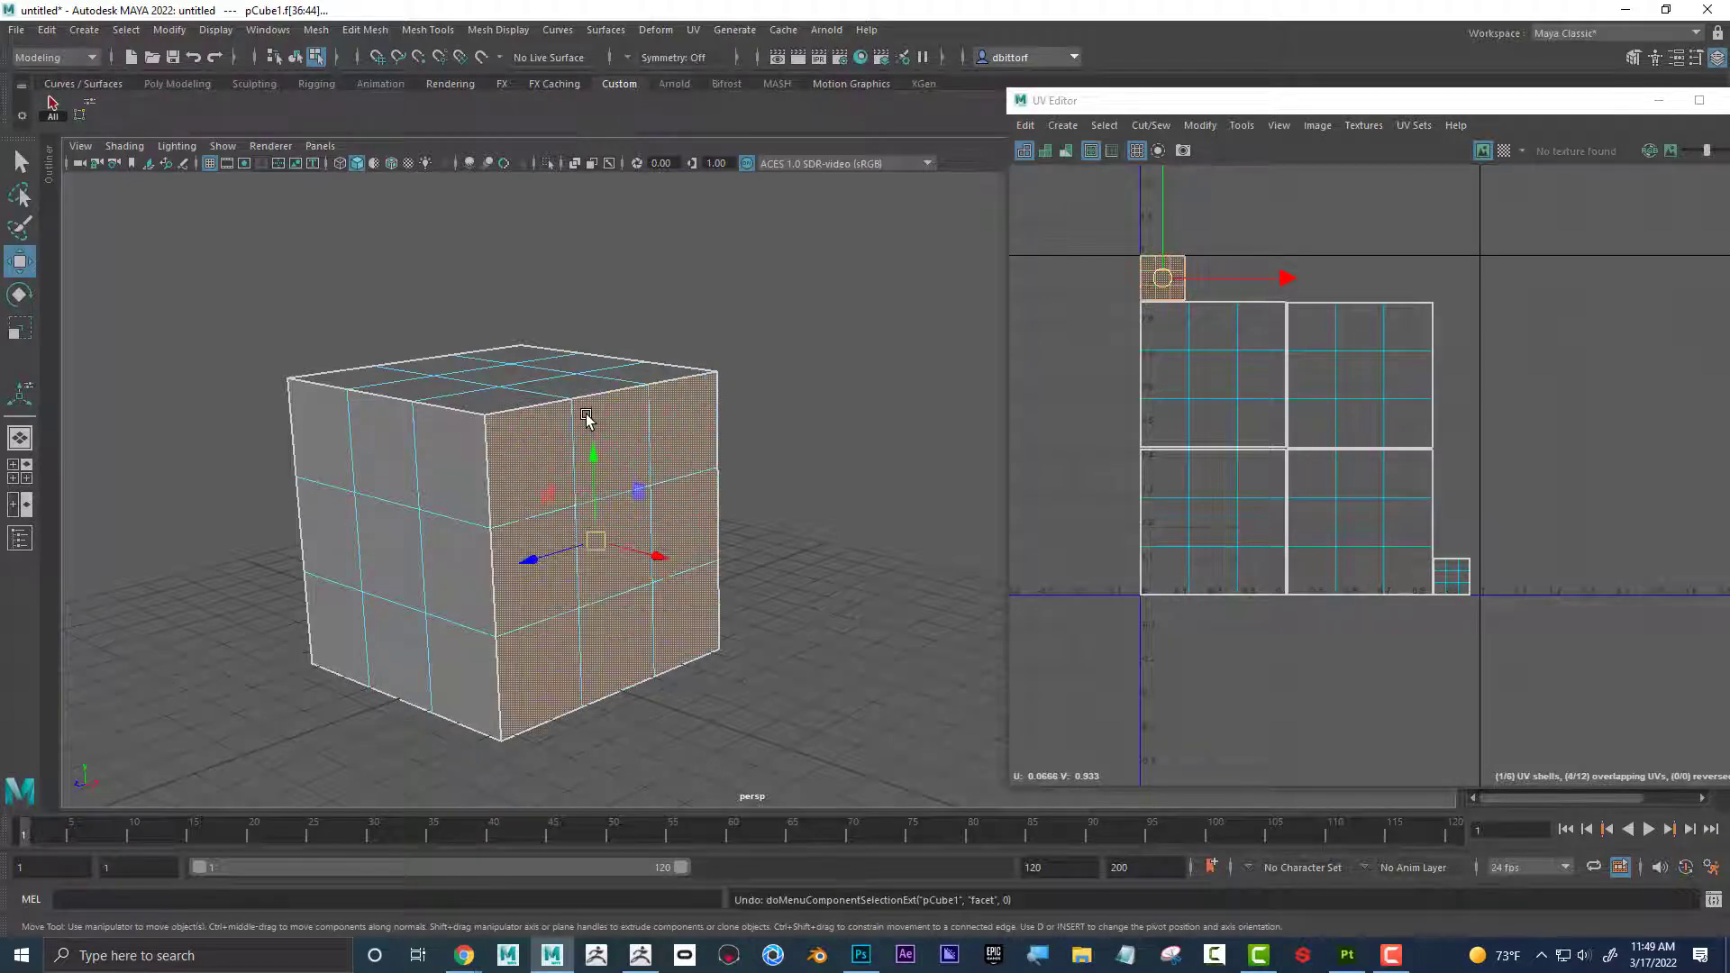
pyautogui.hotkey('ctrl', 'z')
pyautogui.hotkey('ctrl', 'z')
pyautogui.hotkey('ctrl', 'z')
pyautogui.hotkey('ctrl', 'z')
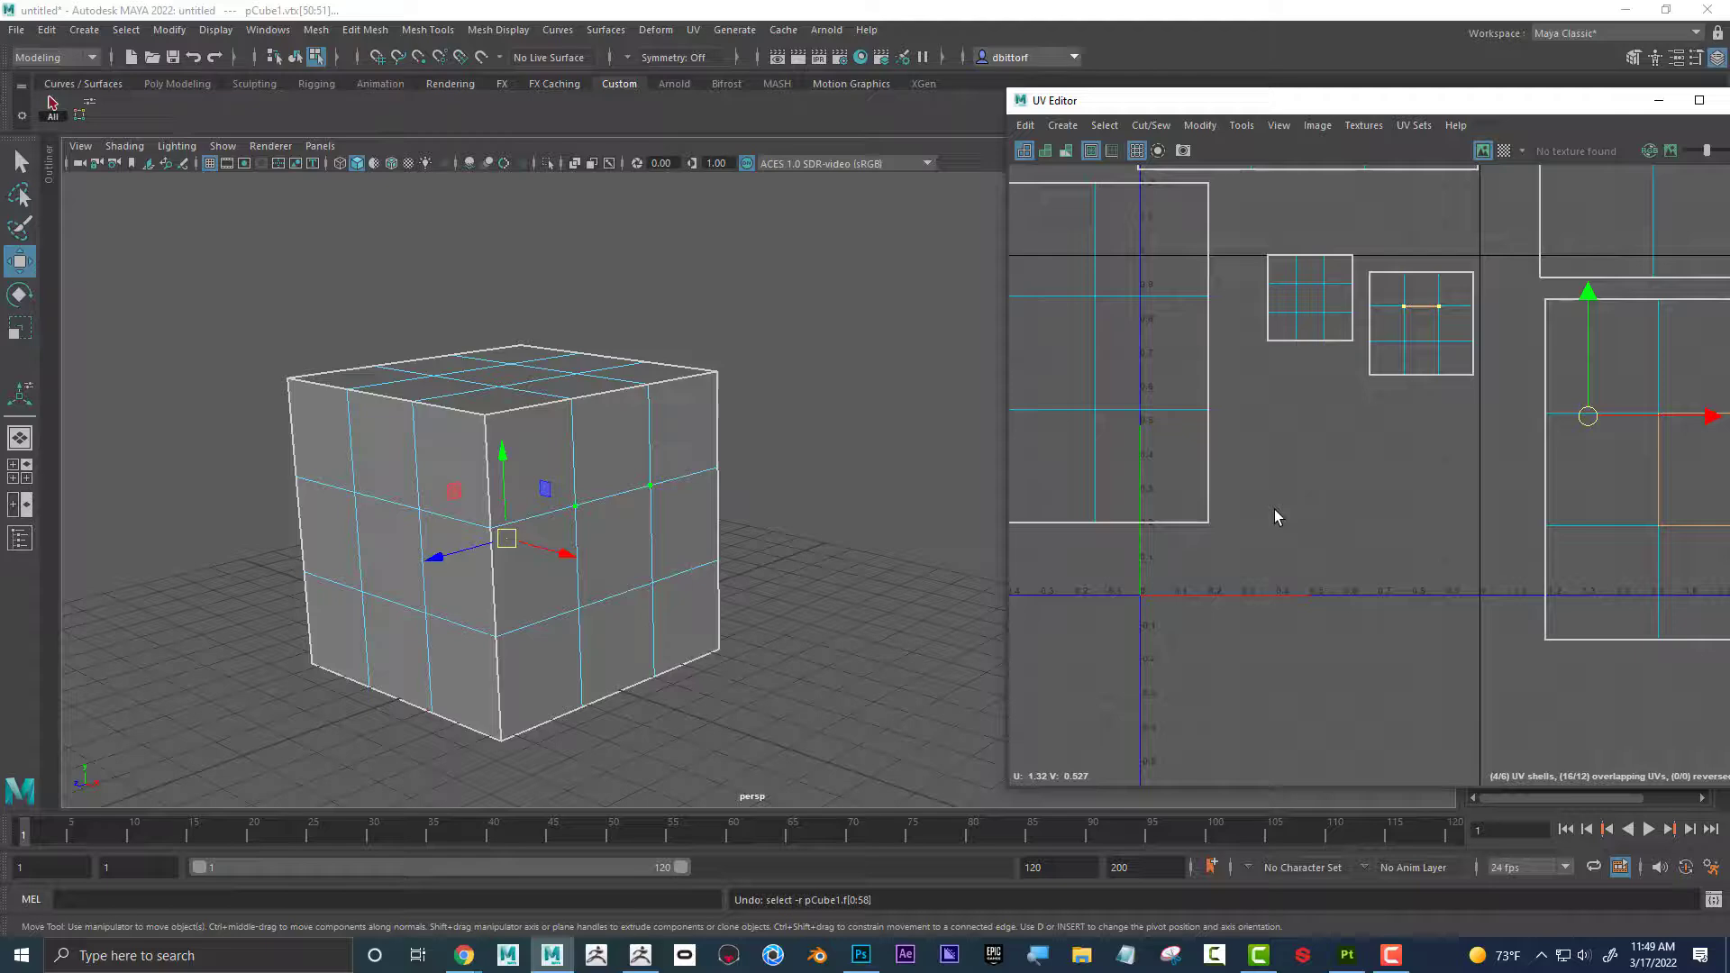
pyautogui.hotkey('ctrl', 'z')
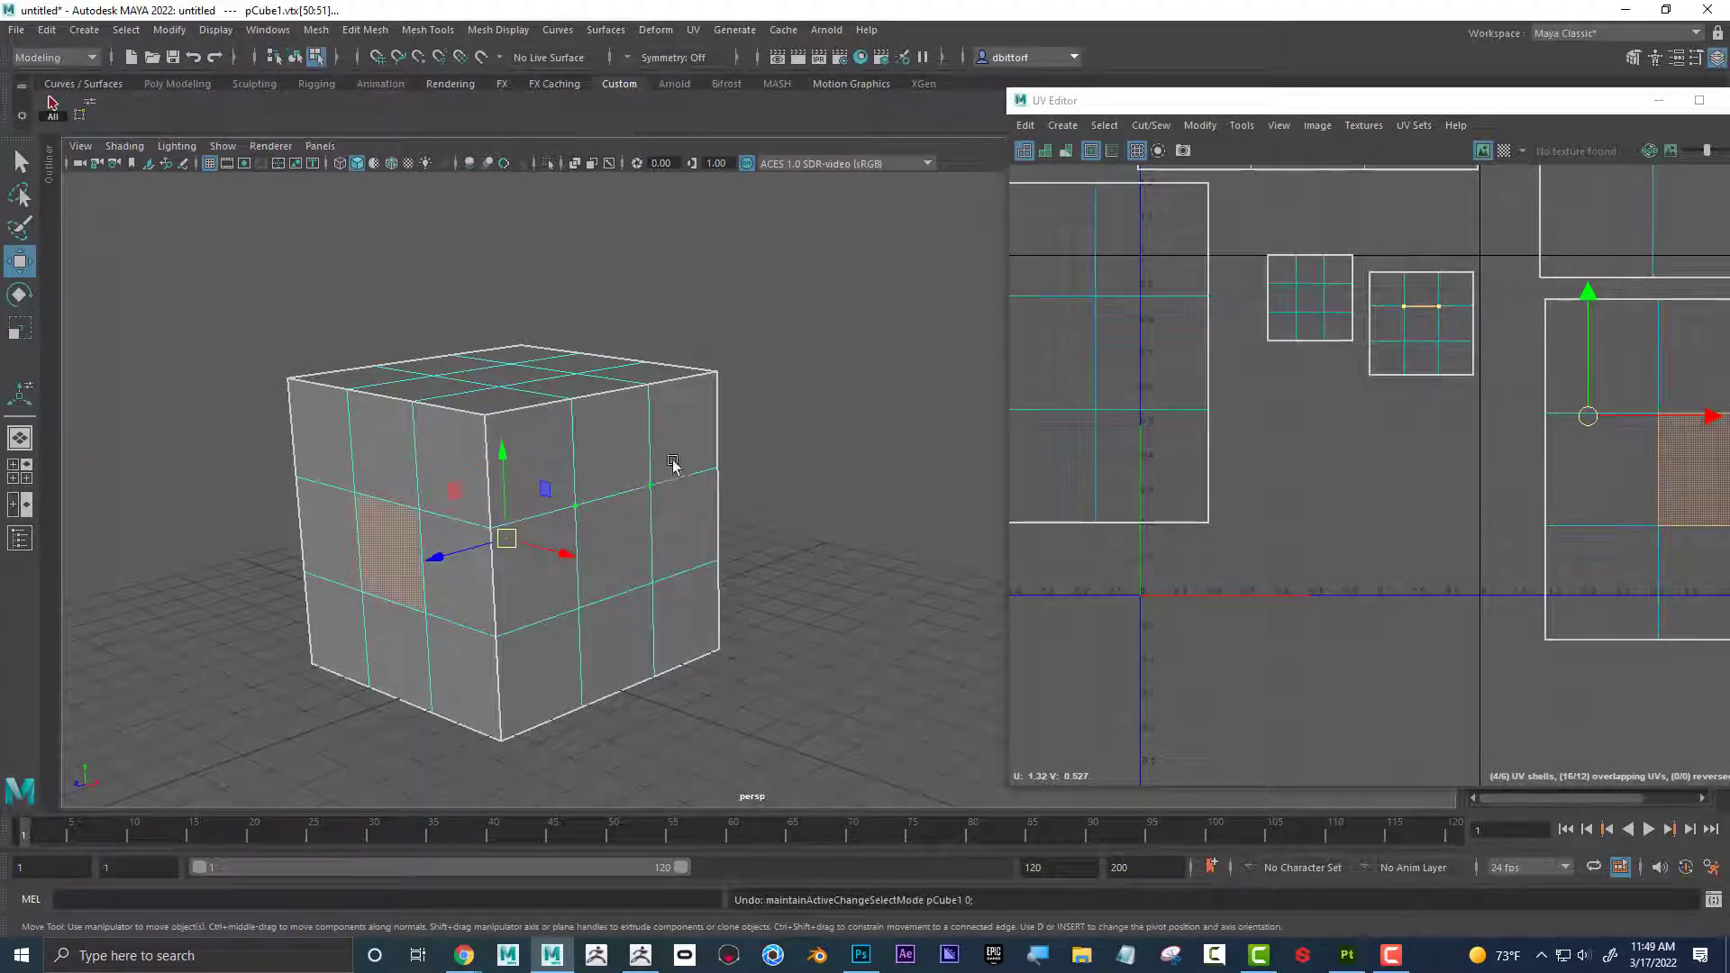
# Select the hidden horizontal face inside the cube behind the suspect side and delete it.
pyautogui.rightClick(671, 450)
pyautogui.keyDown('alt'); pyautogui.moveTo(625, 473); pyautogui.dragTo(752, 485); pyautogui.keyUp('alt')
pyautogui.keyDown('alt'); pyautogui.moveTo(752, 485); pyautogui.dragTo(1047, 512, button='right'); pyautogui.keyUp('alt')
pyautogui.keyDown('alt'); pyautogui.moveTo(775, 487); pyautogui.dragTo(1092, 527, button='right'); pyautogui.keyUp('alt')
pyautogui.keyDown('alt'); pyautogui.moveTo(869, 567); pyautogui.dragTo(733, 452, button='middle'); pyautogui.keyUp('alt')
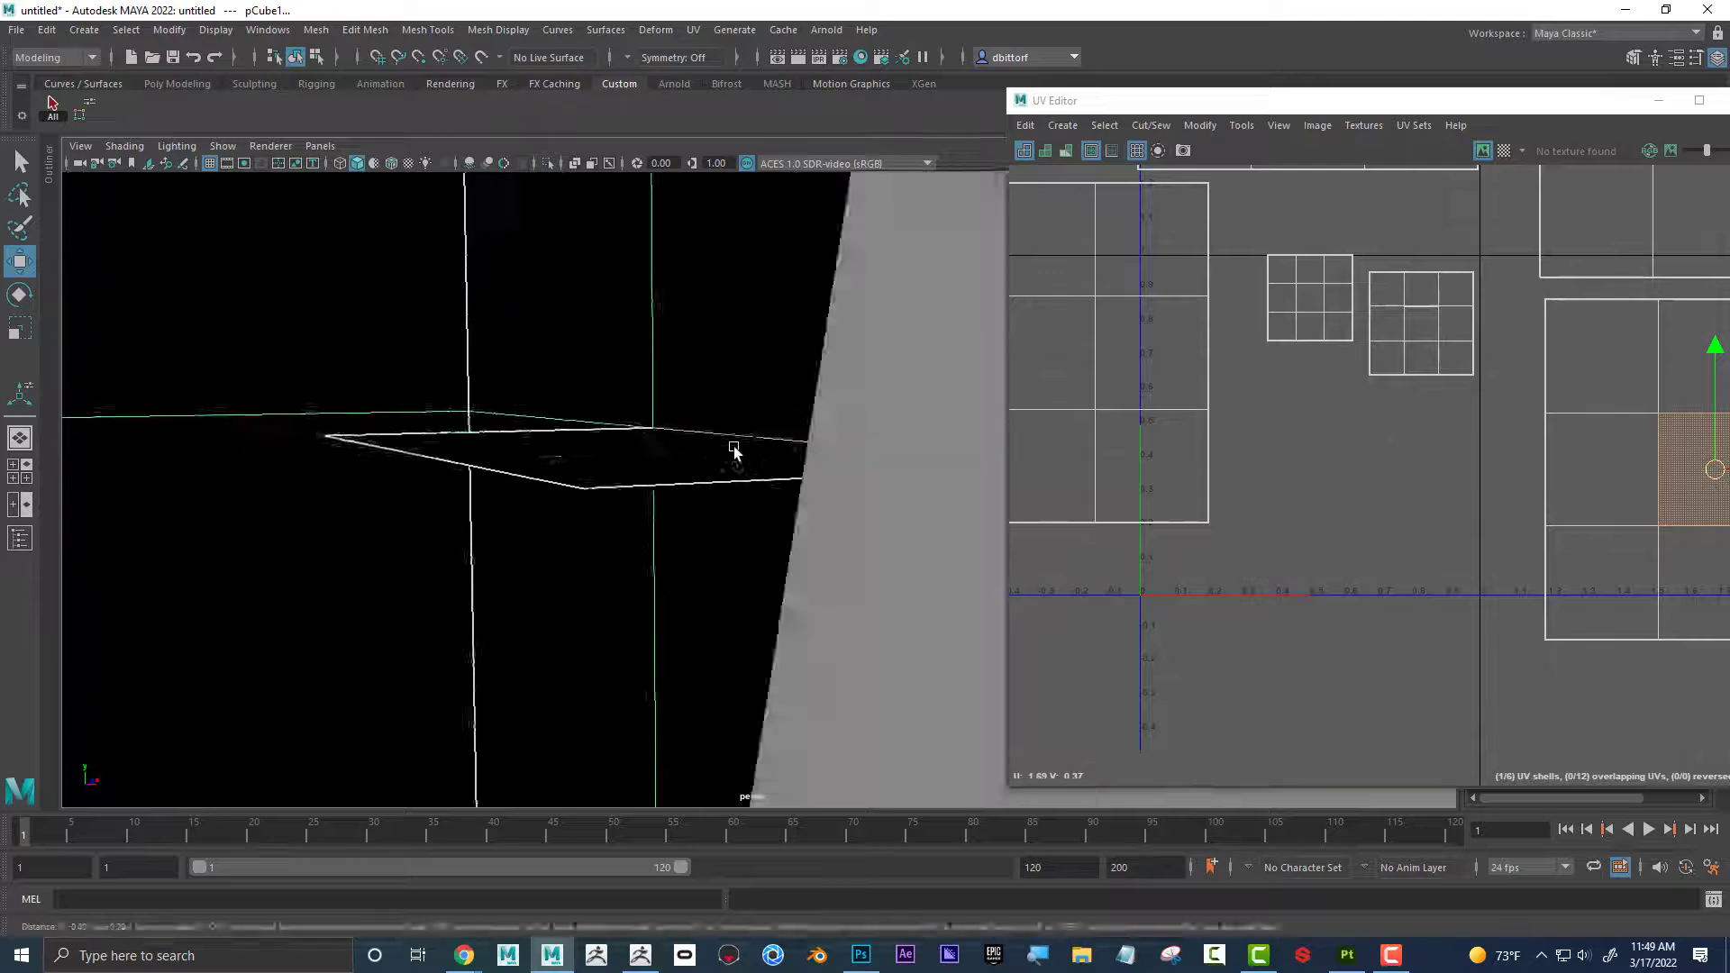
pyautogui.keyDown('alt'); pyautogui.moveTo(734, 452); pyautogui.dragTo(719, 415); pyautogui.keyUp('alt')
pyautogui.keyDown('alt'); pyautogui.moveTo(718, 414); pyautogui.dragTo(660, 573, button='middle'); pyautogui.keyUp('alt')
pyautogui.click(645, 307)
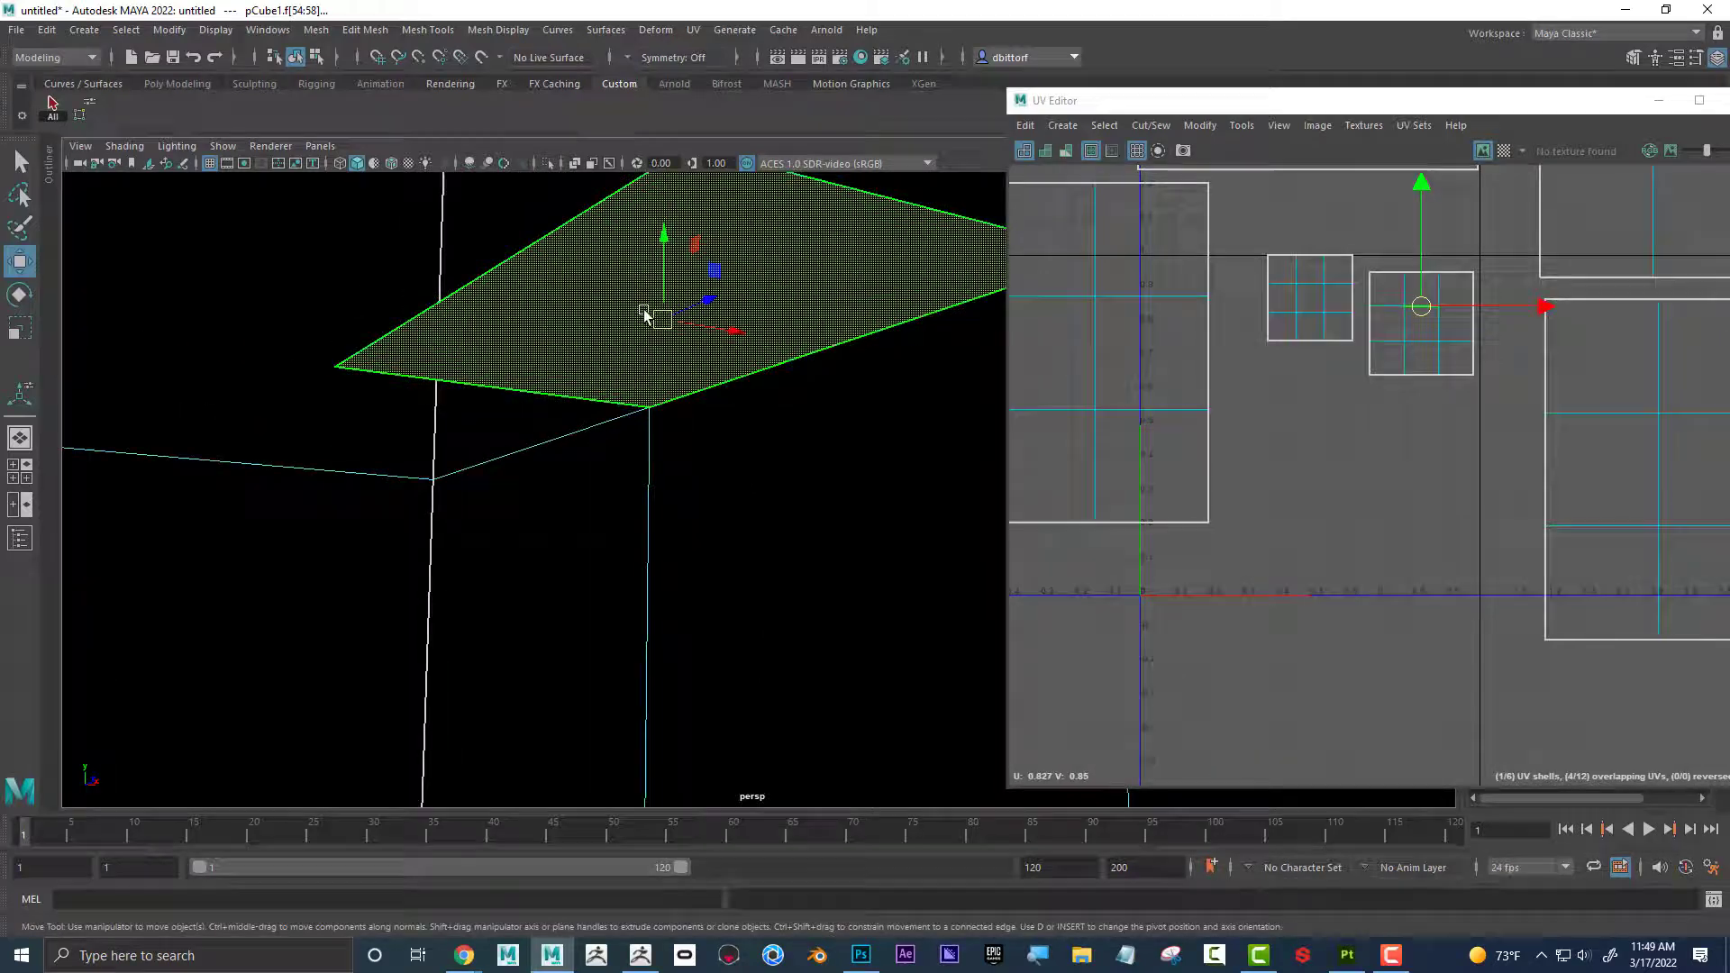
pyautogui.press('Delete')
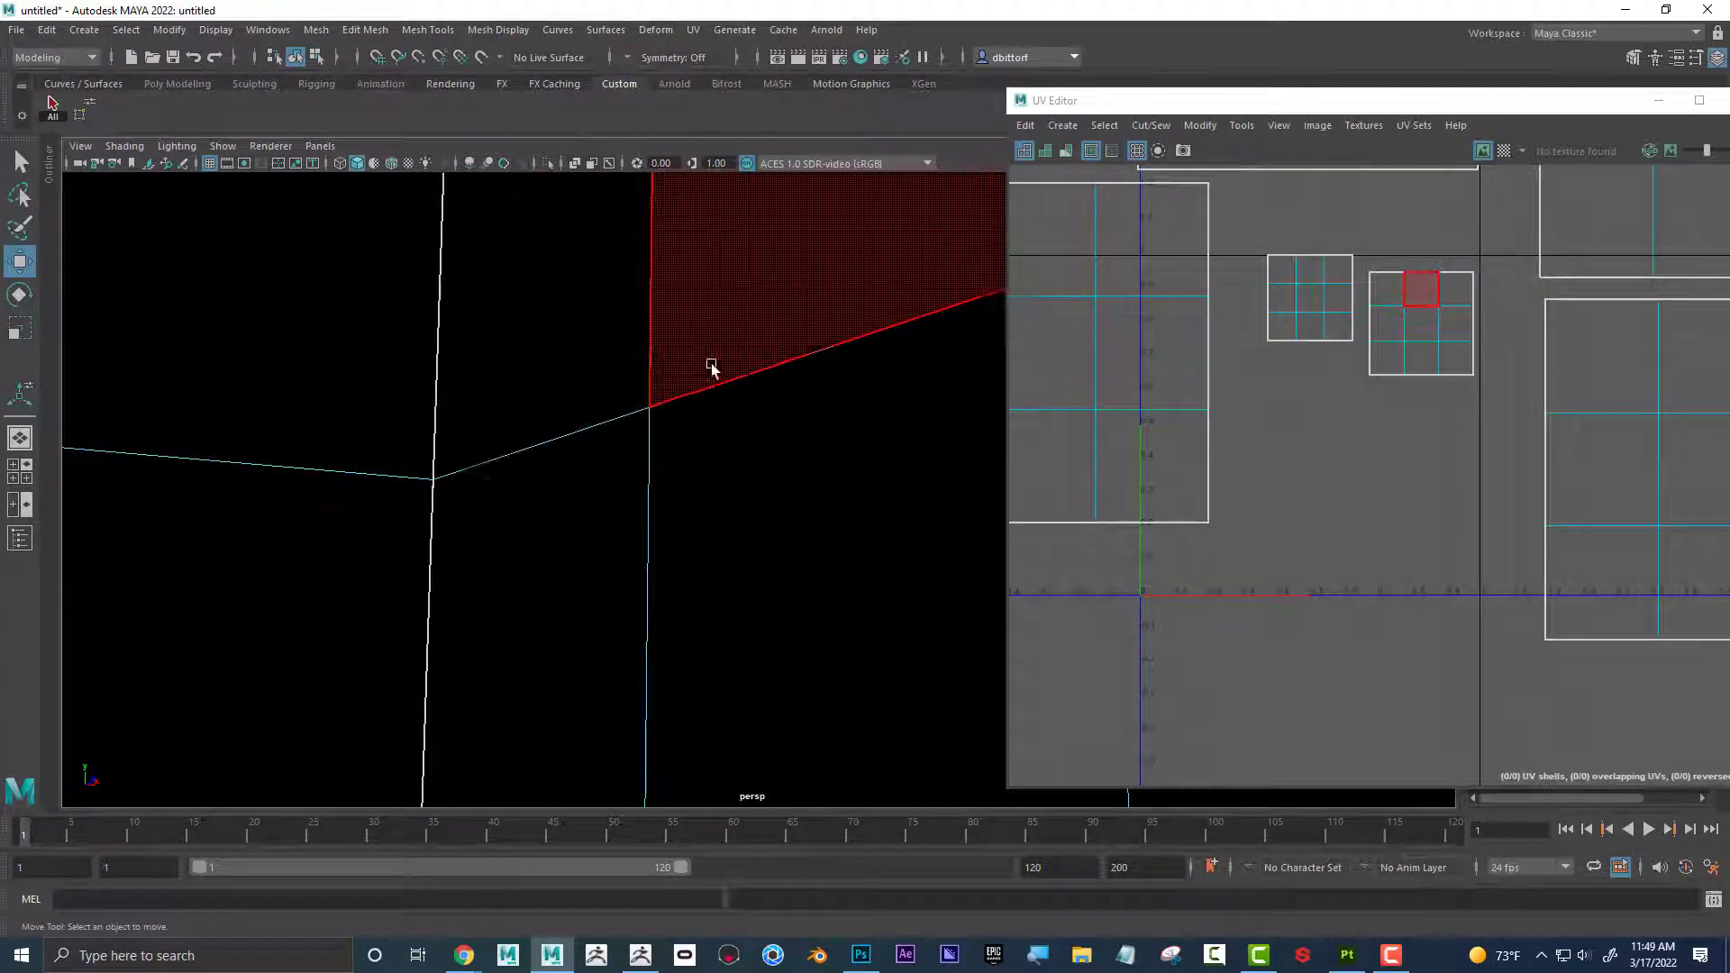
# Test-move the upper-middle and centre faces of the side that held the interior face, and undo the centre face's move.
pyautogui.keyDown('alt'); pyautogui.moveTo(710, 363); pyautogui.dragTo(497, 418, button='right'); pyautogui.keyUp('alt')
pyautogui.keyDown('alt'); pyautogui.moveTo(497, 416); pyautogui.dragTo(352, 435); pyautogui.keyUp('alt')
pyautogui.moveTo(460, 425); pyautogui.dragTo(461, 443, button='right')
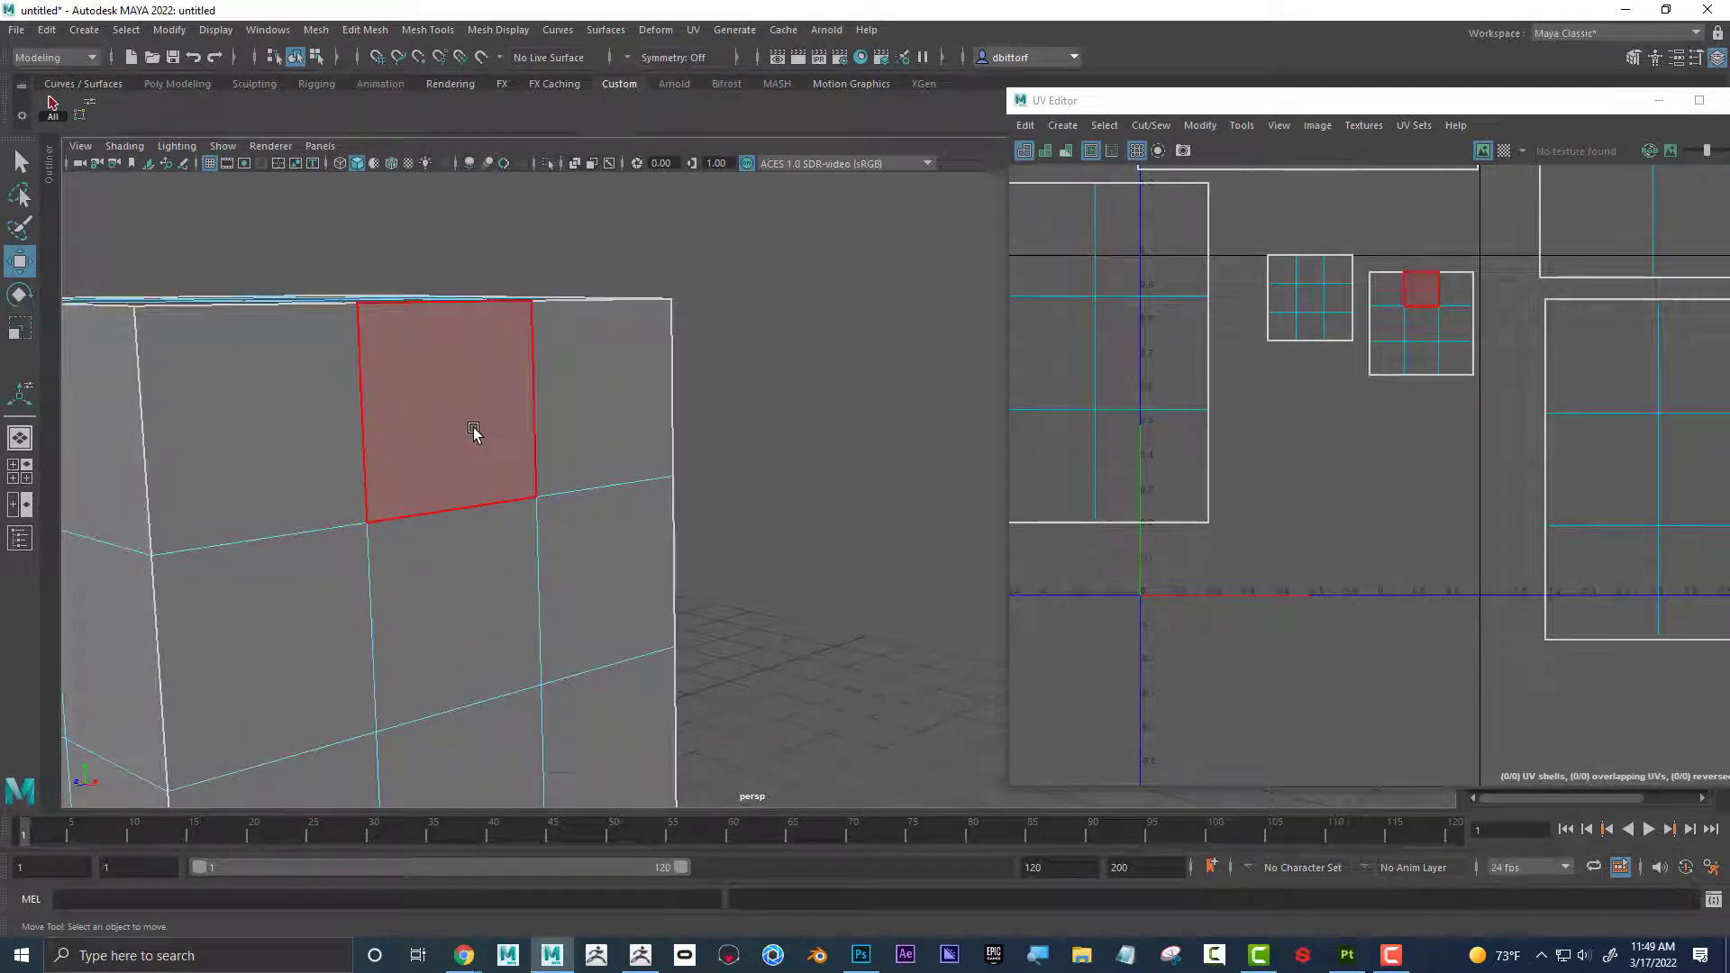
pyautogui.click(467, 442)
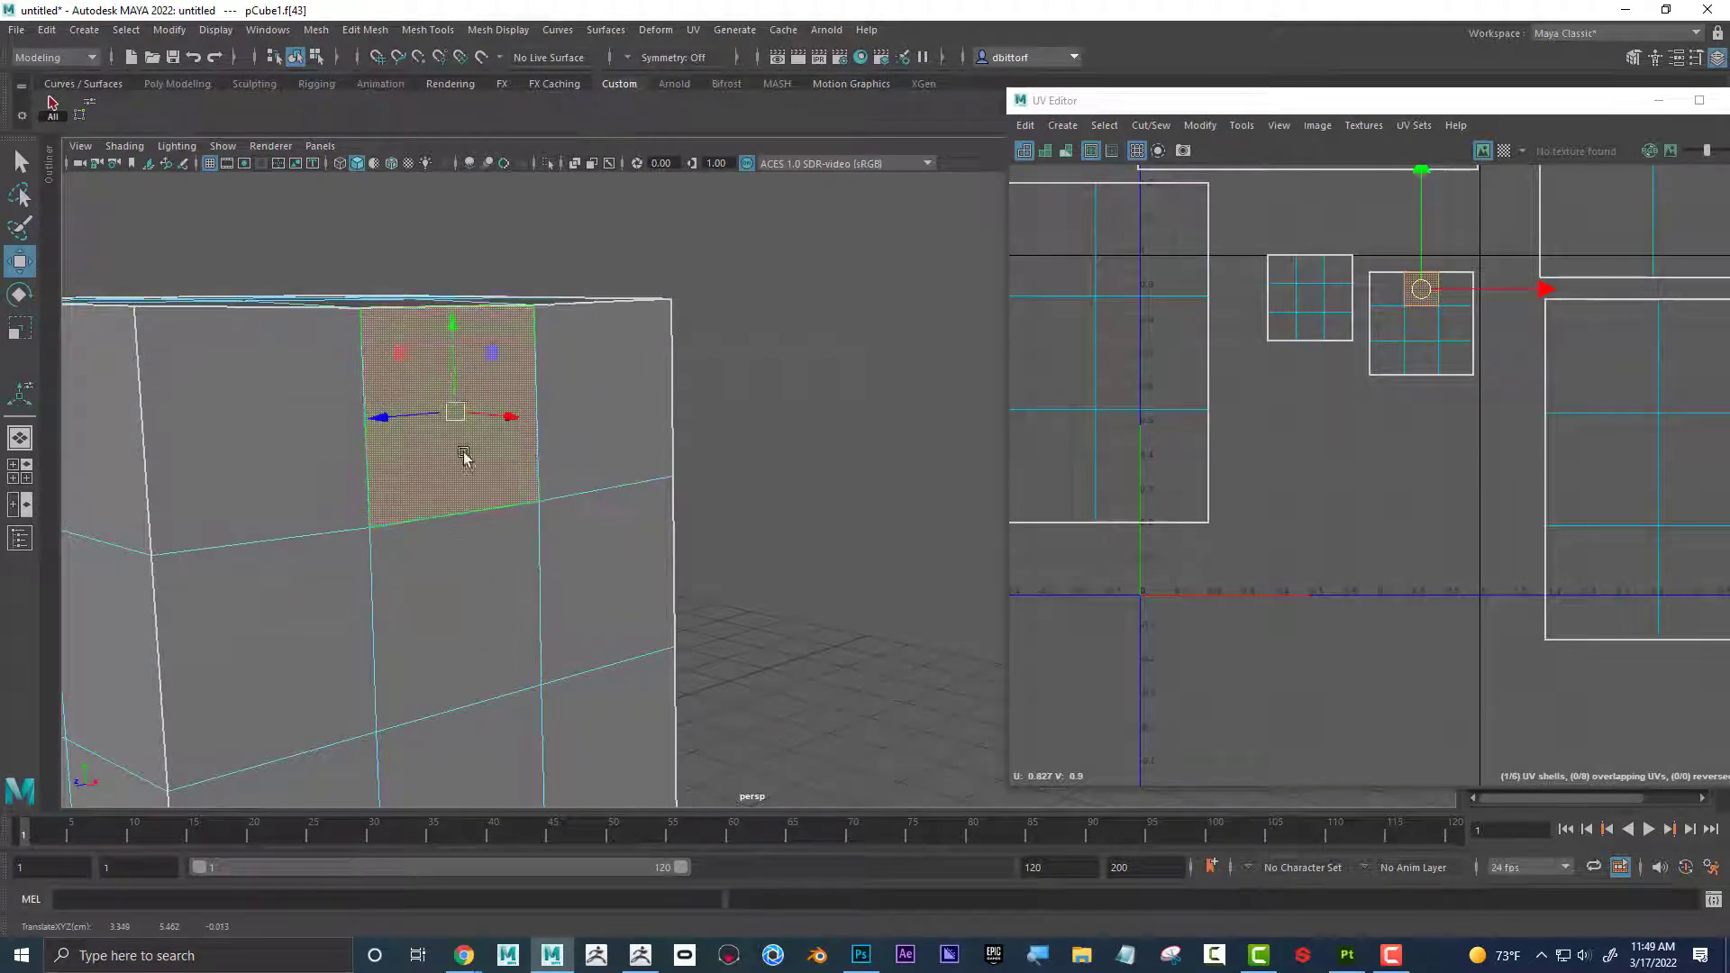
pyautogui.click(474, 587)
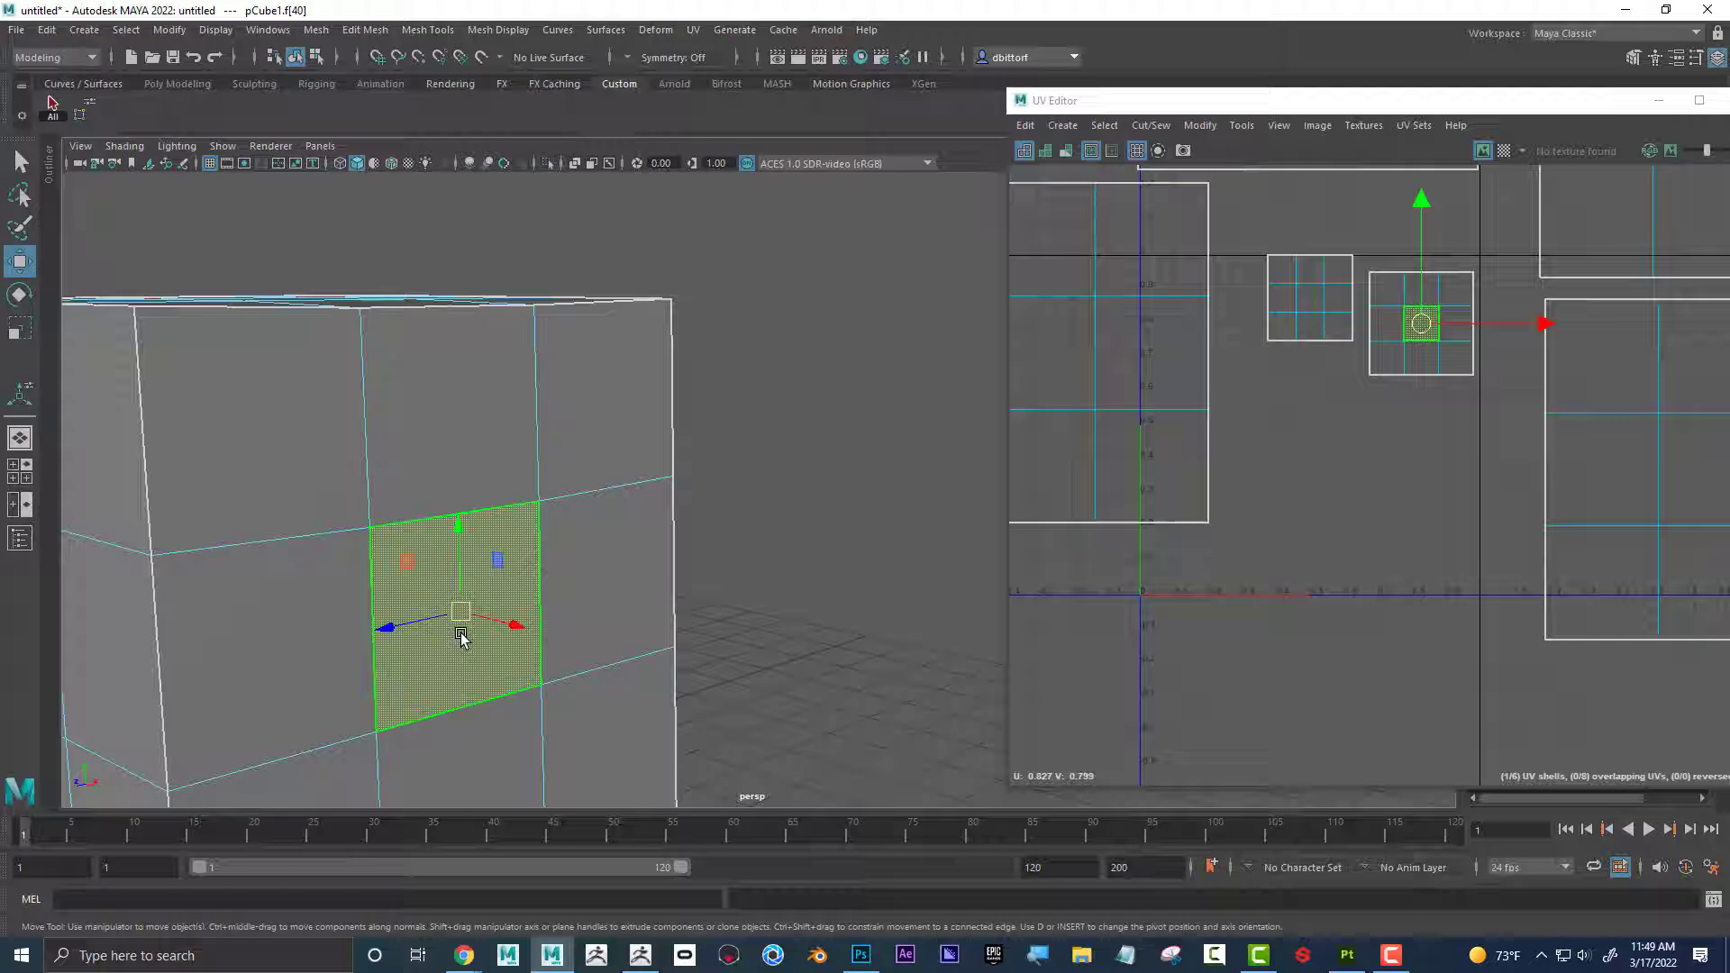
pyautogui.moveTo(462, 622); pyautogui.dragTo(452, 621)
pyautogui.hotkey('ctrl', 'z')
pyautogui.hotkey('ctrl', 'z')
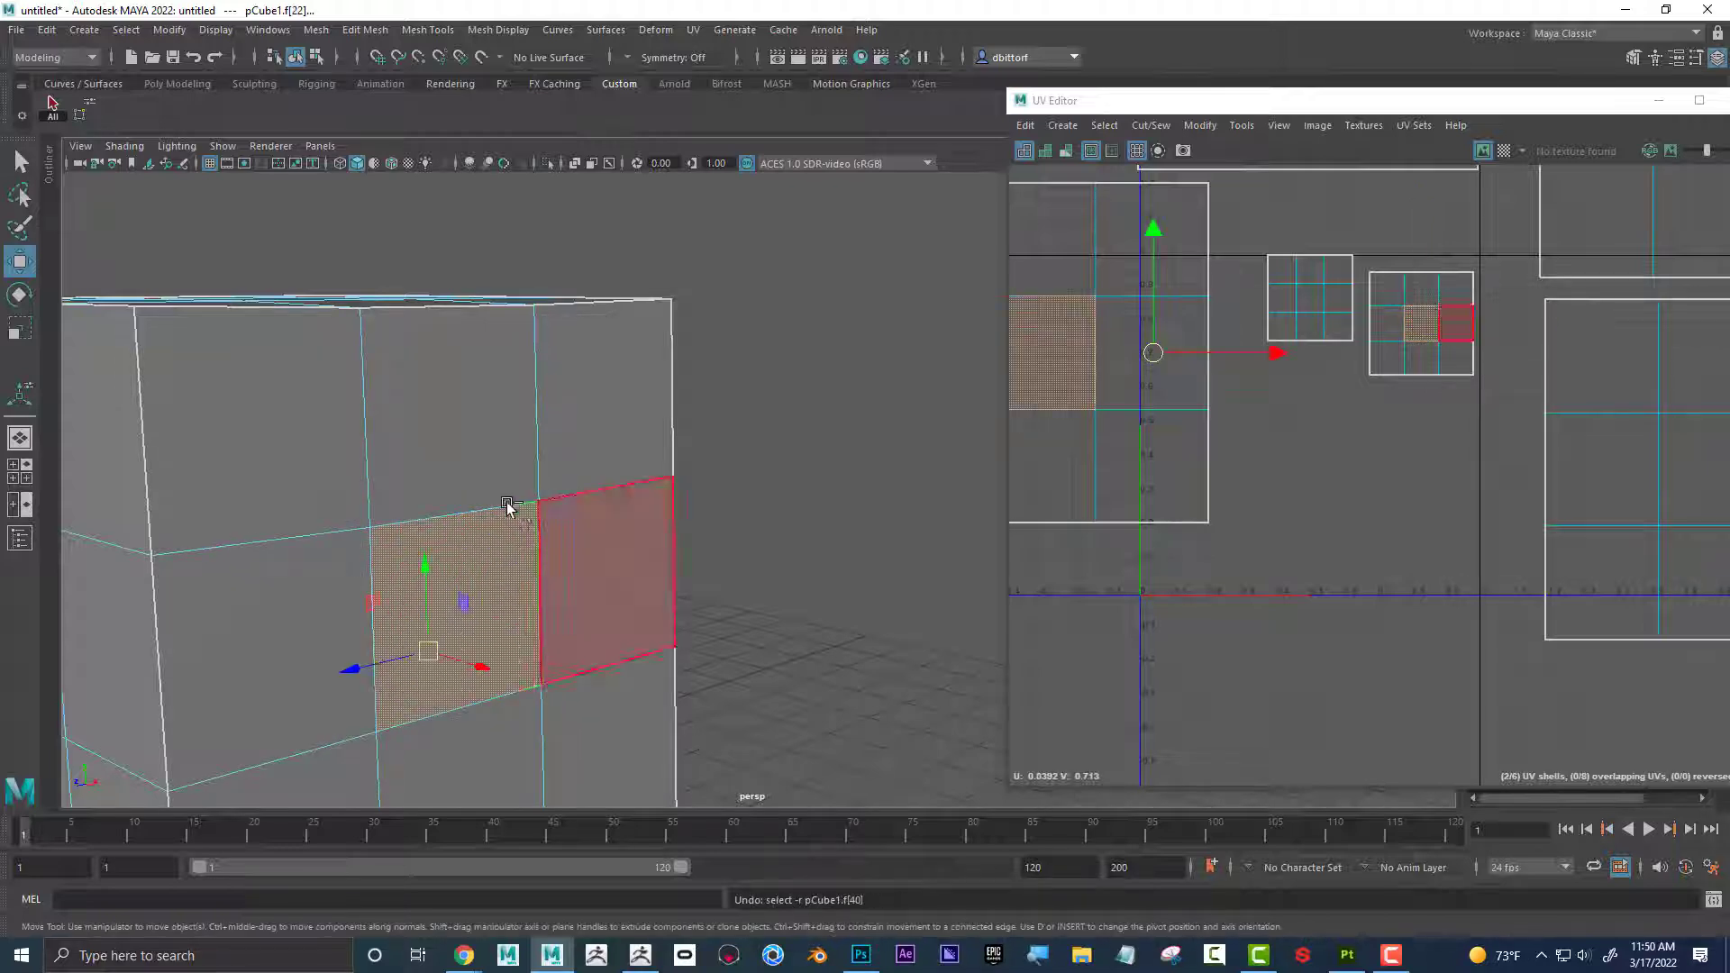
# Return the cube to object mode, then select all of its UV shells and lay them out with the Unfold3D method.
pyautogui.moveTo(487, 458); pyautogui.dragTo(541, 432, button='right')
pyautogui.press('f')
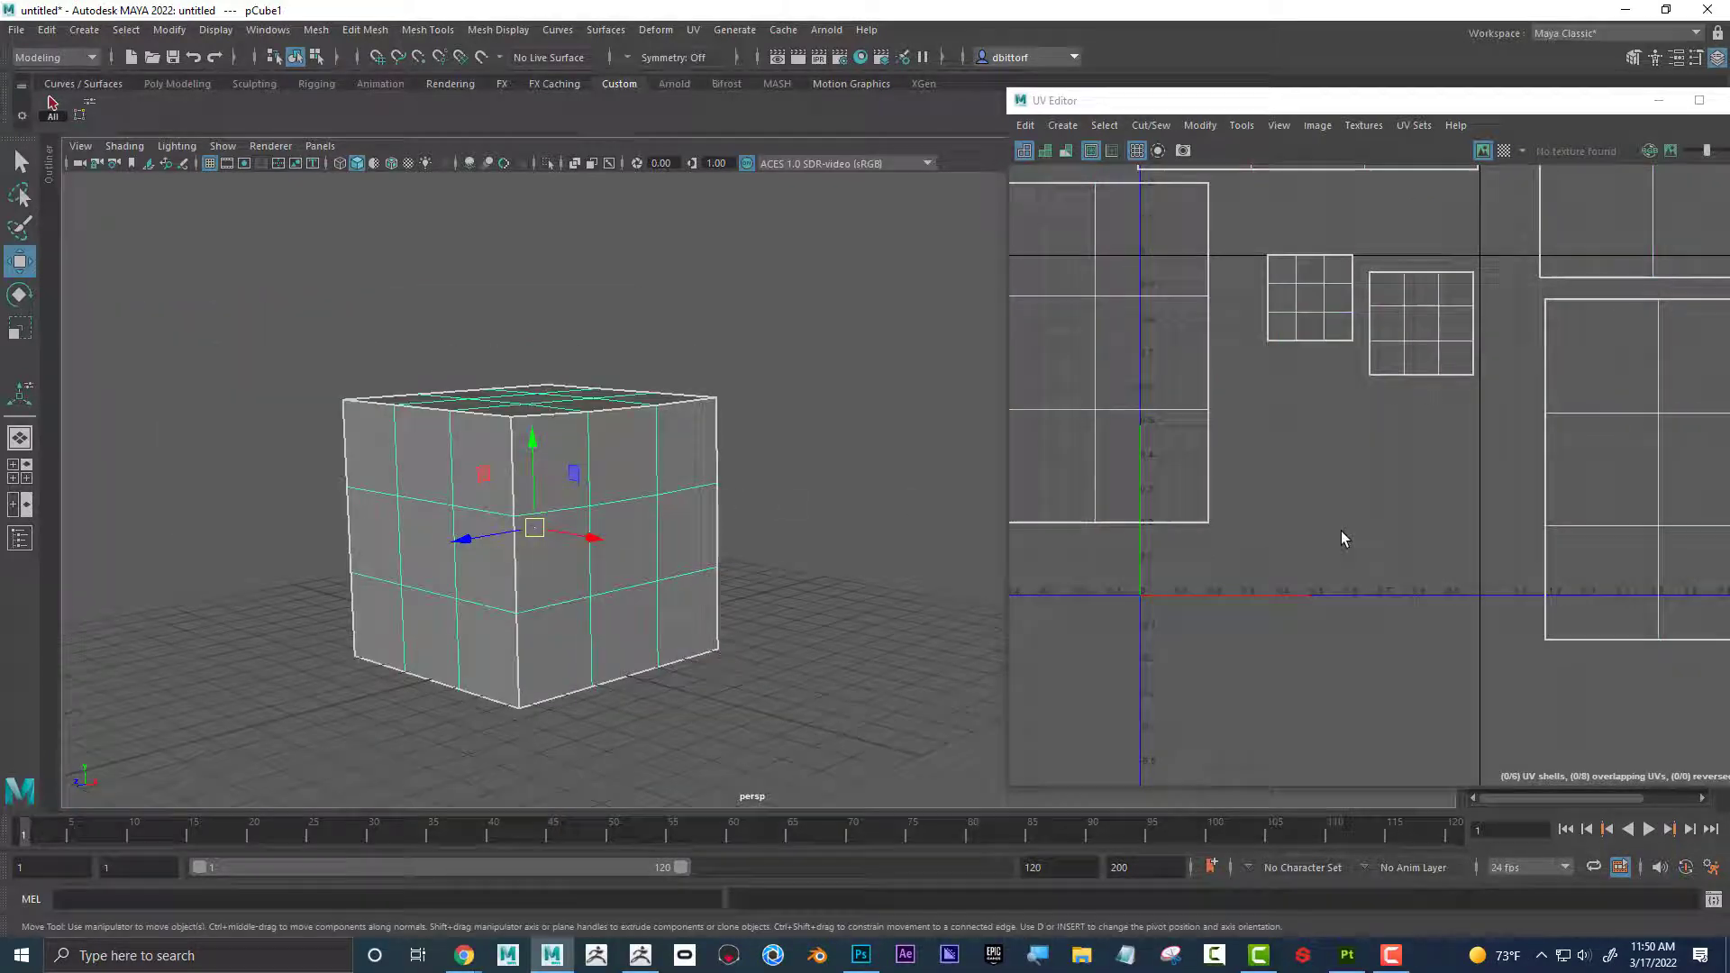
pyautogui.keyDown('alt'); pyautogui.moveTo(1341, 532); pyautogui.dragTo(775, 446, button='right'); pyautogui.keyUp('alt')
pyautogui.keyDown('alt'); pyautogui.moveTo(1350, 523); pyautogui.dragTo(1370, 515, button='middle'); pyautogui.keyUp('alt')
pyautogui.moveTo(1330, 344); pyautogui.dragTo(1263, 319, button='right')
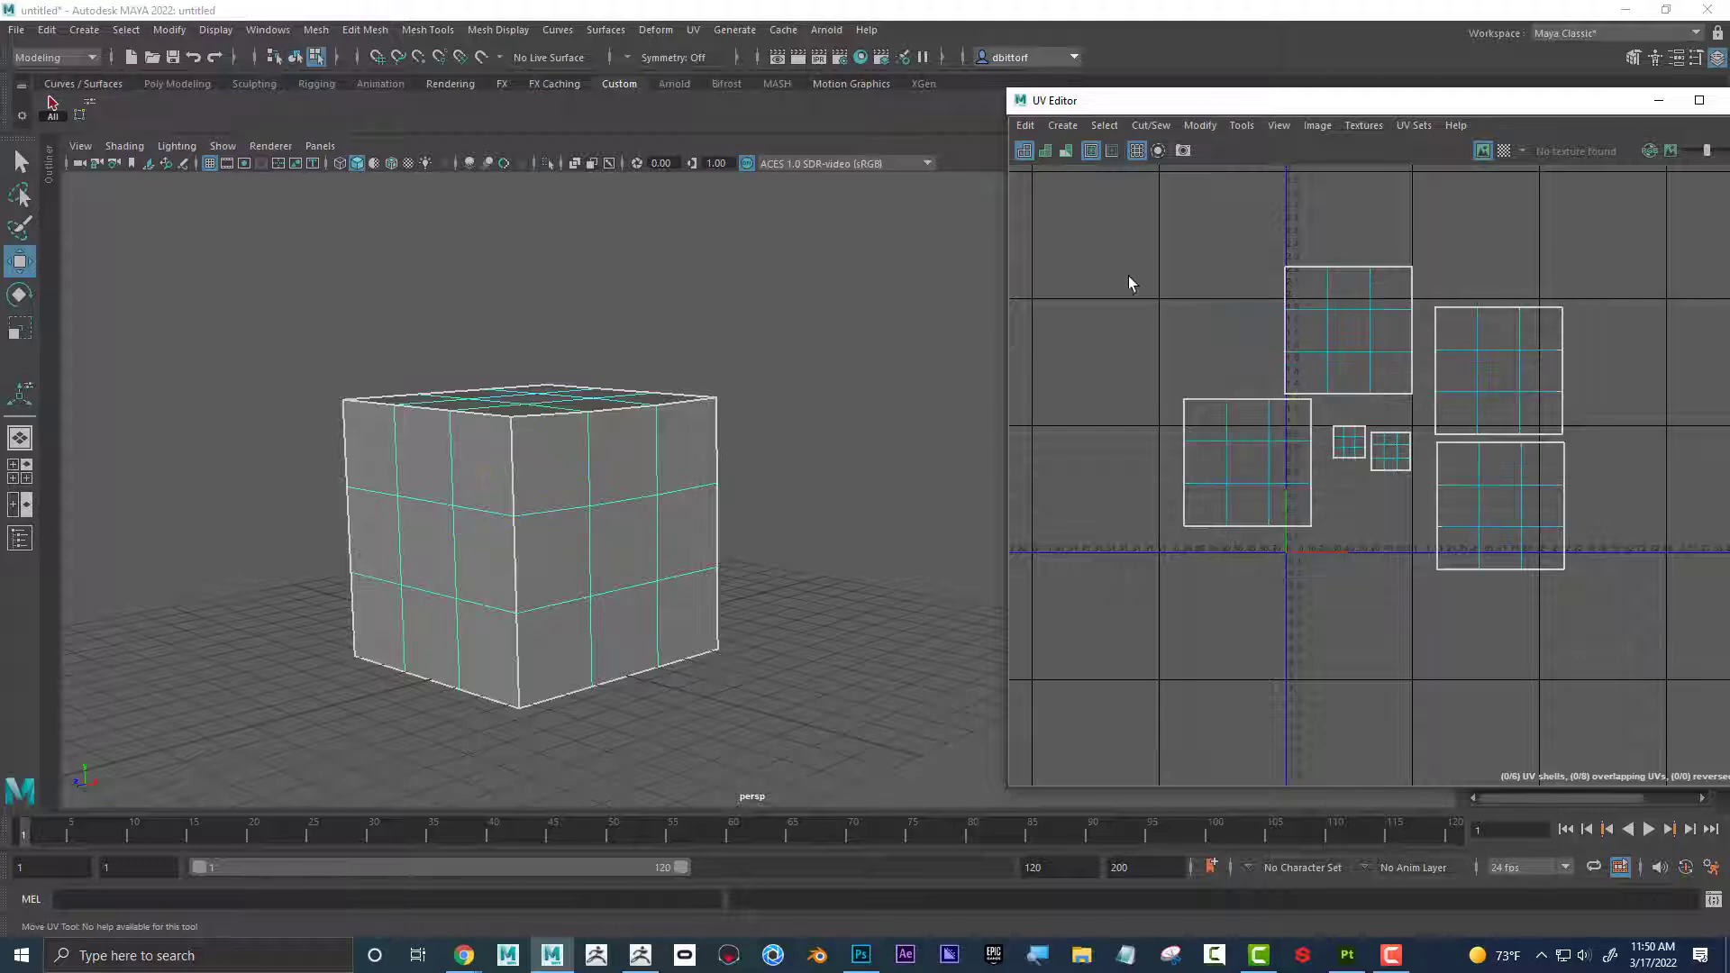
pyautogui.moveTo(1159, 244); pyautogui.dragTo(1633, 702)
pyautogui.click(1197, 125)
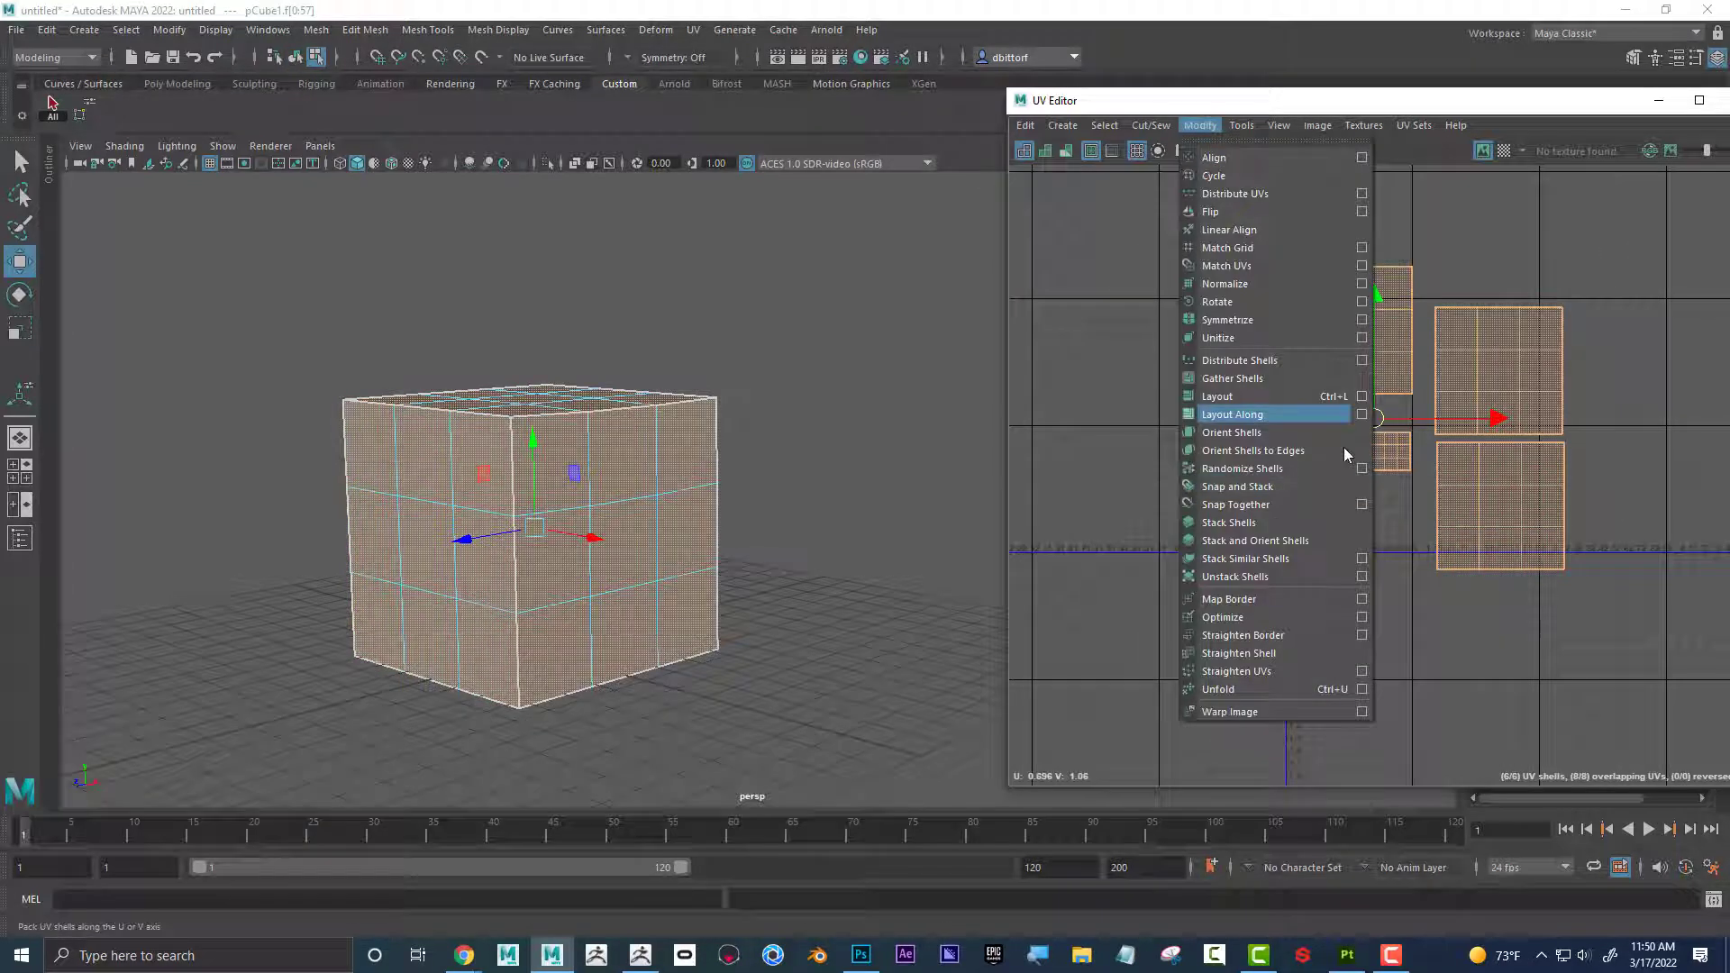
pyautogui.click(1362, 397)
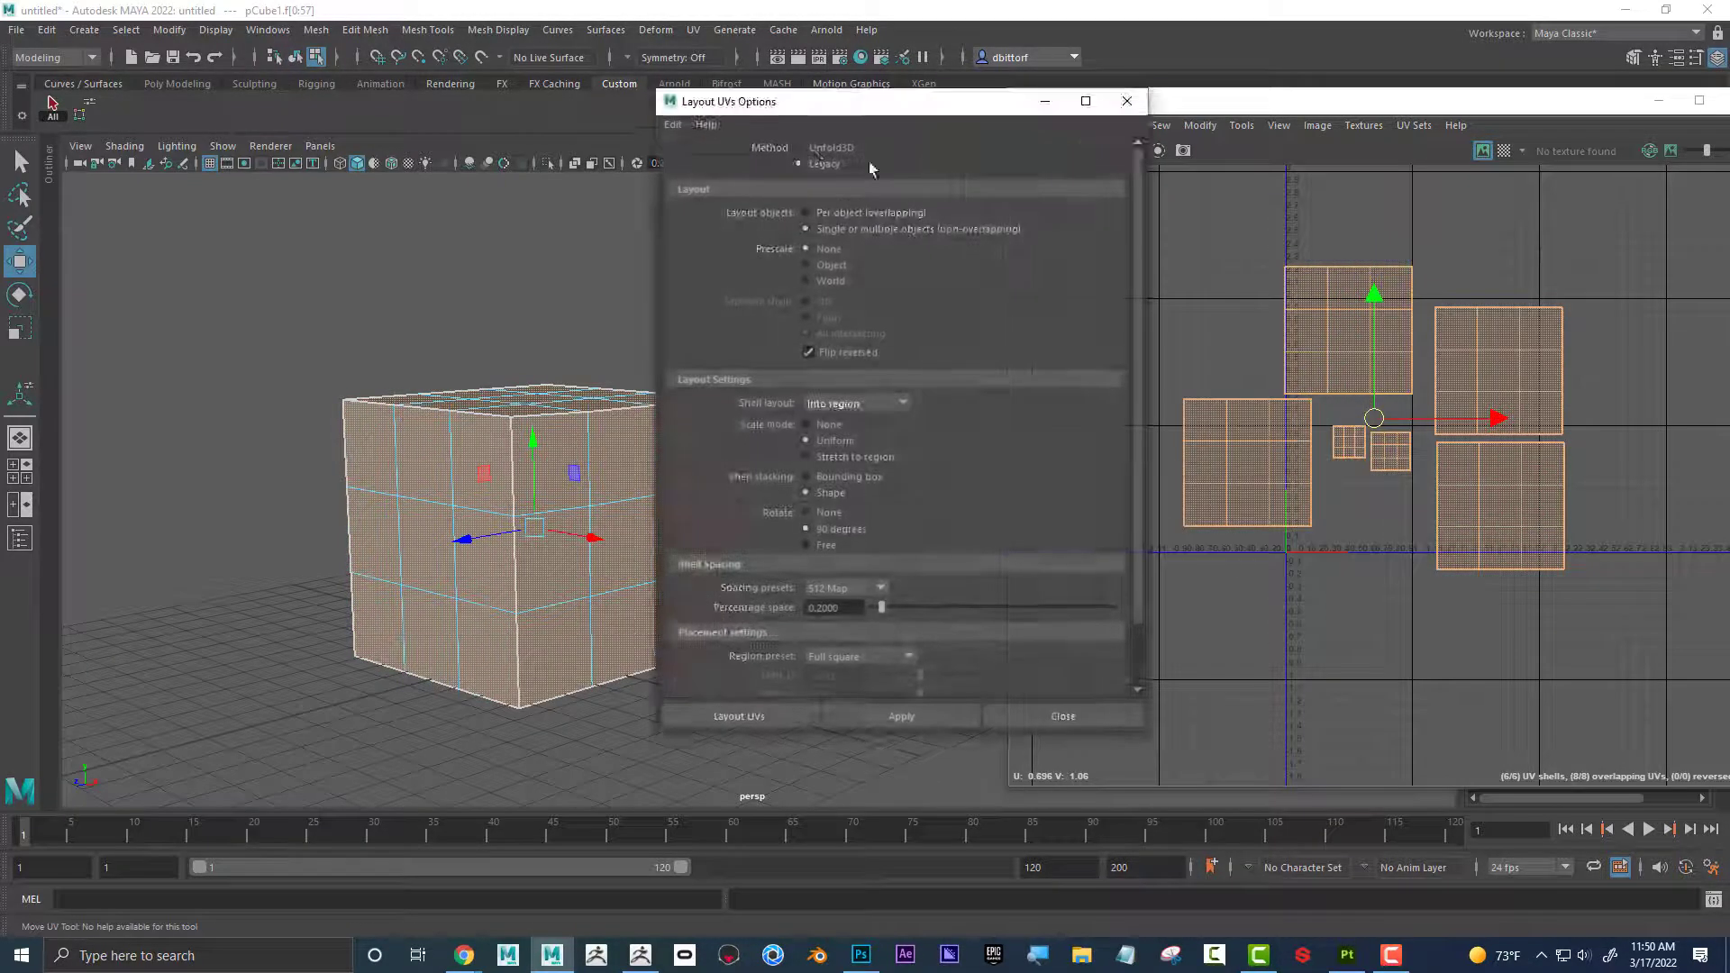
pyautogui.click(799, 148)
pyautogui.click(903, 717)
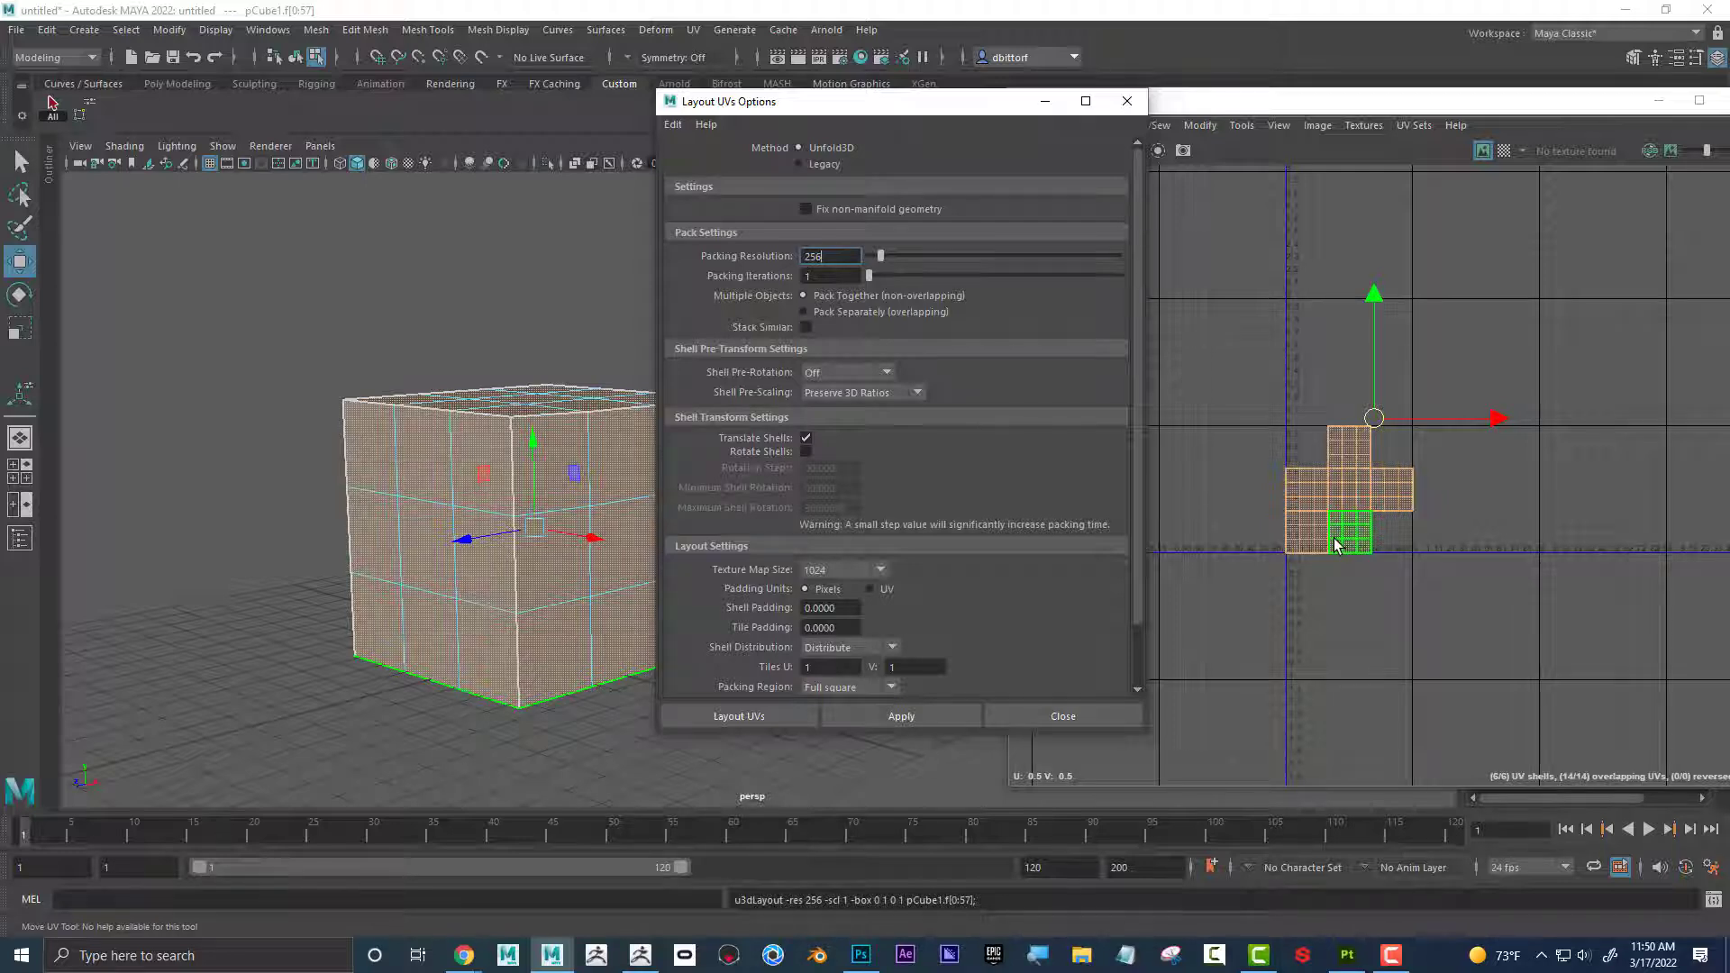
pyautogui.click(1127, 101)
pyautogui.keyDown('alt'); pyautogui.moveTo(667, 559); pyautogui.dragTo(779, 547, button='right'); pyautogui.keyUp('alt')
pyautogui.keyDown('alt'); pyautogui.moveTo(778, 547); pyautogui.dragTo(824, 478, button='middle'); pyautogui.keyUp('alt')
pyautogui.keyDown('alt'); pyautogui.moveTo(761, 518); pyautogui.dragTo(780, 541, button='right'); pyautogui.keyUp('alt')
pyautogui.keyDown('alt'); pyautogui.moveTo(781, 541); pyautogui.dragTo(766, 559); pyautogui.keyUp('alt')
pyautogui.keyDown('alt'); pyautogui.moveTo(765, 527); pyautogui.dragTo(770, 516, button='middle'); pyautogui.keyUp('alt')
pyautogui.keyDown('alt'); pyautogui.moveTo(771, 515); pyautogui.dragTo(684, 448); pyautogui.keyUp('alt')
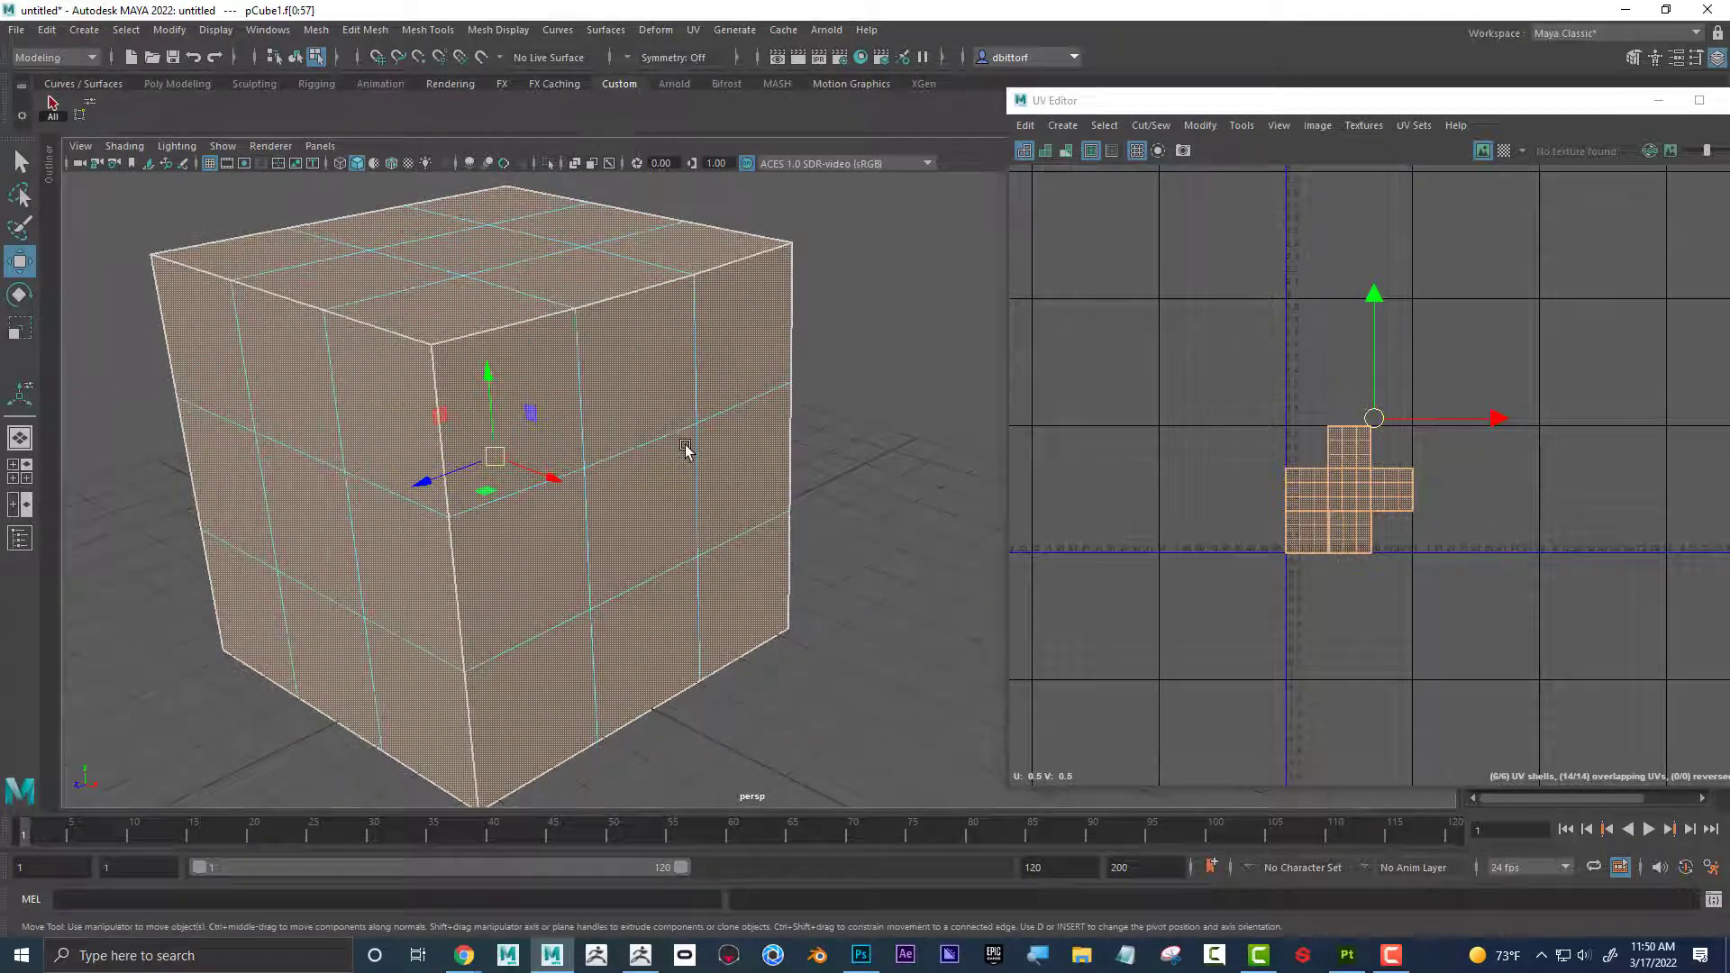